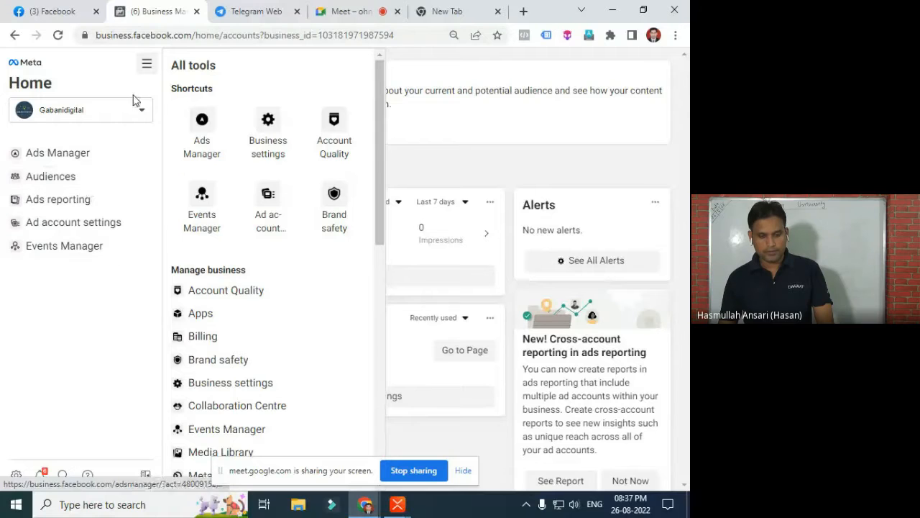
Open the Business info page in the business settings of the Gabanidigital account
left_click(146, 63)
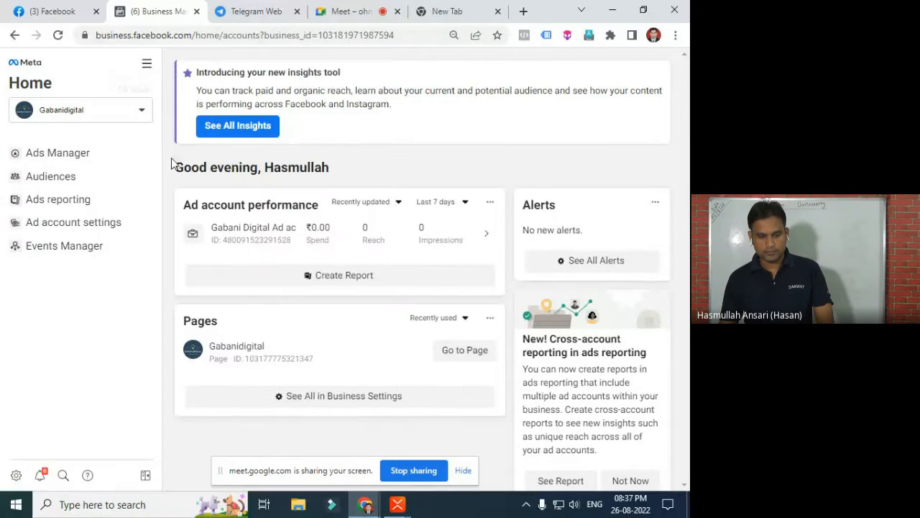
left_click(147, 64)
left_click(268, 153)
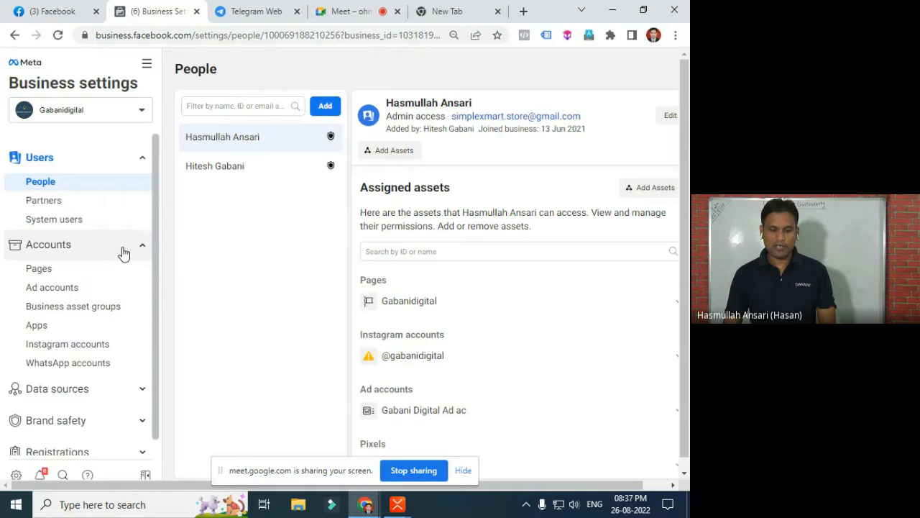
scroll(129, 259, "down", 3)
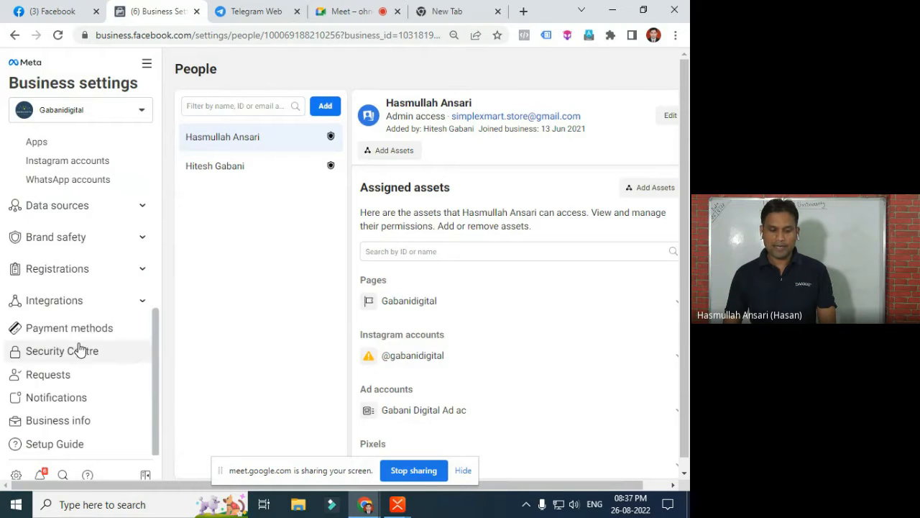
left_click(80, 422)
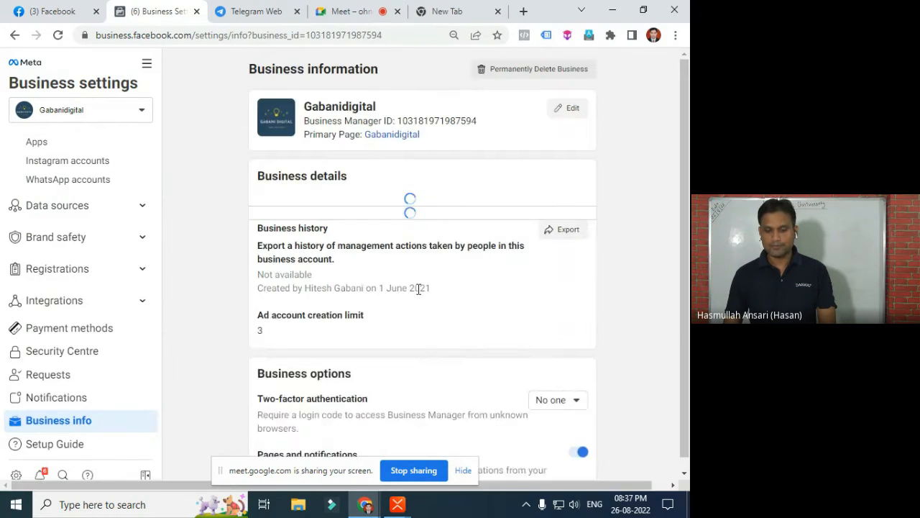
Highlight the email address under My Info and review the business details on the Business info page
scroll(368, 302, "down", 1)
scroll(368, 301, "down", 5)
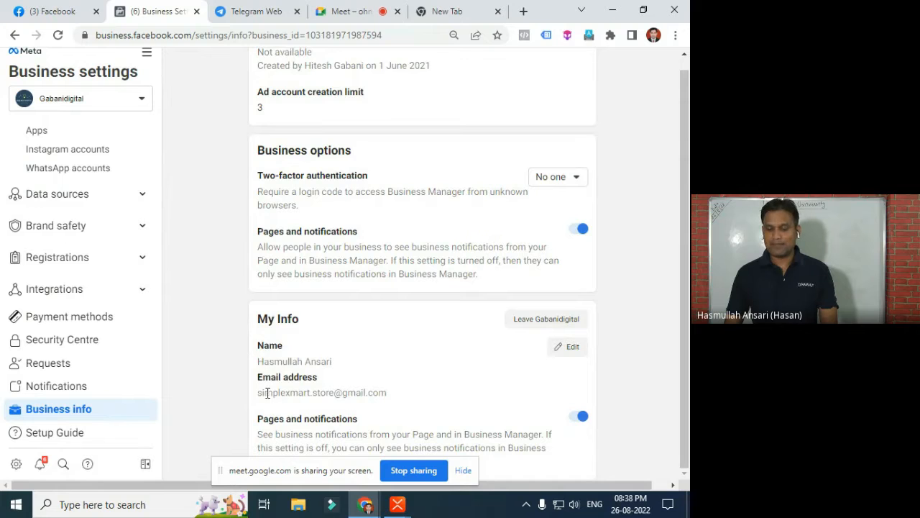
left_click_drag(259, 394, 390, 396)
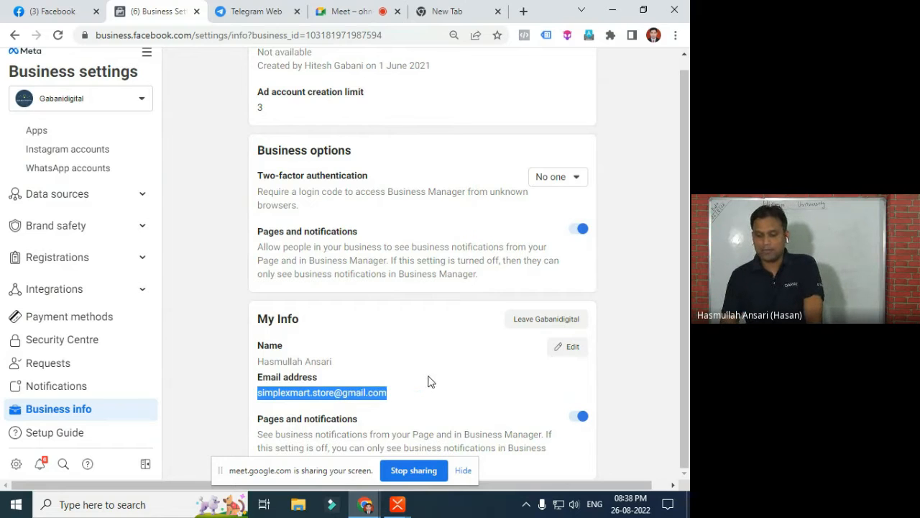
left_click(461, 471)
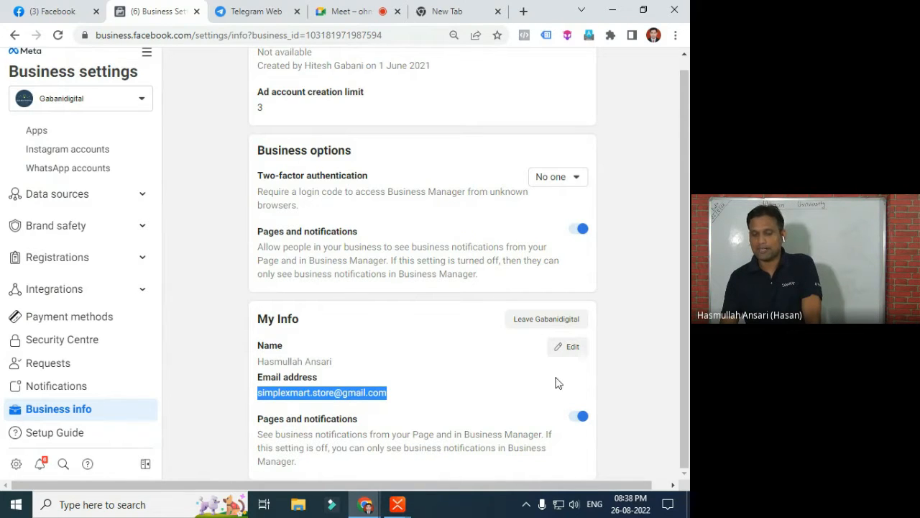
scroll(448, 397, "up", 1)
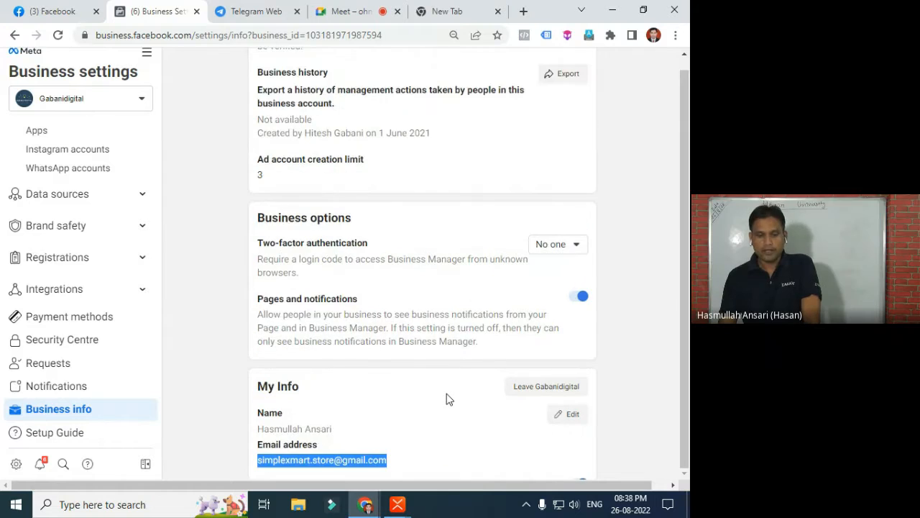
scroll(448, 396, "up", 3)
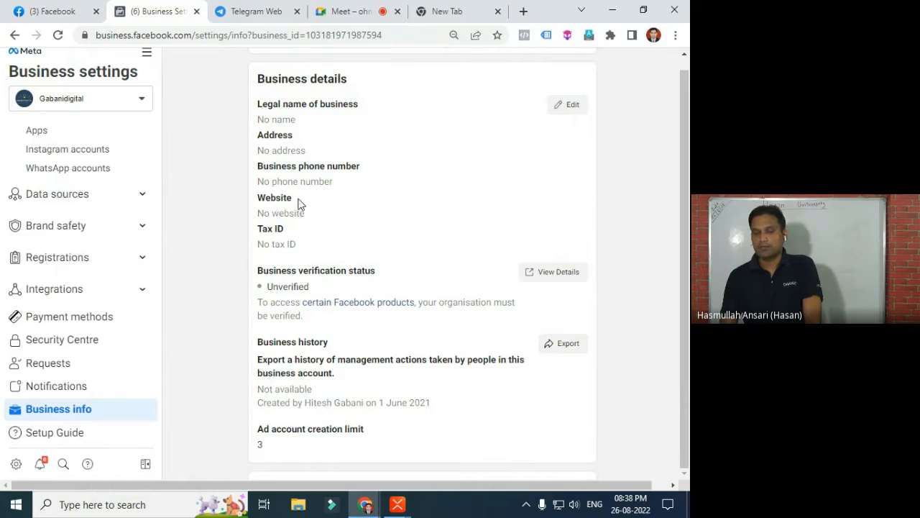
Reopen Business settings and view the Gabani Digital Ad ac entry under the ad accounts
left_click(146, 61)
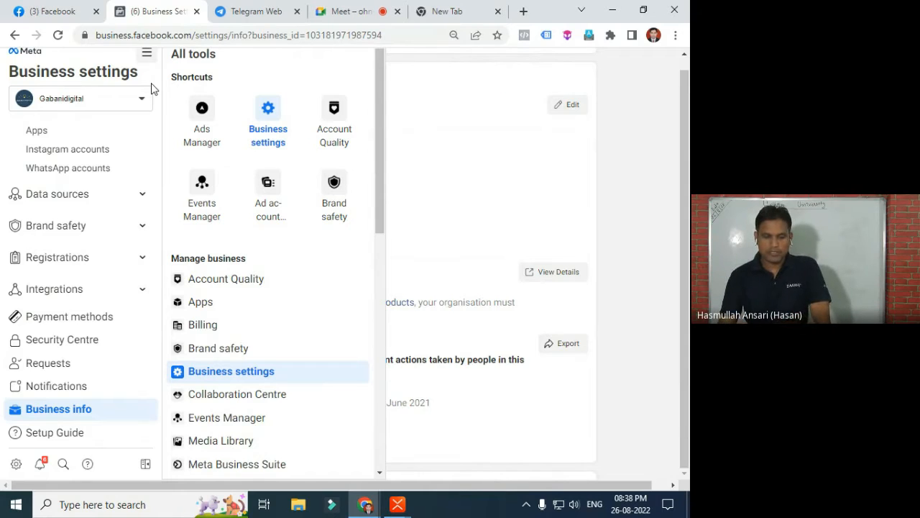
left_click(214, 374)
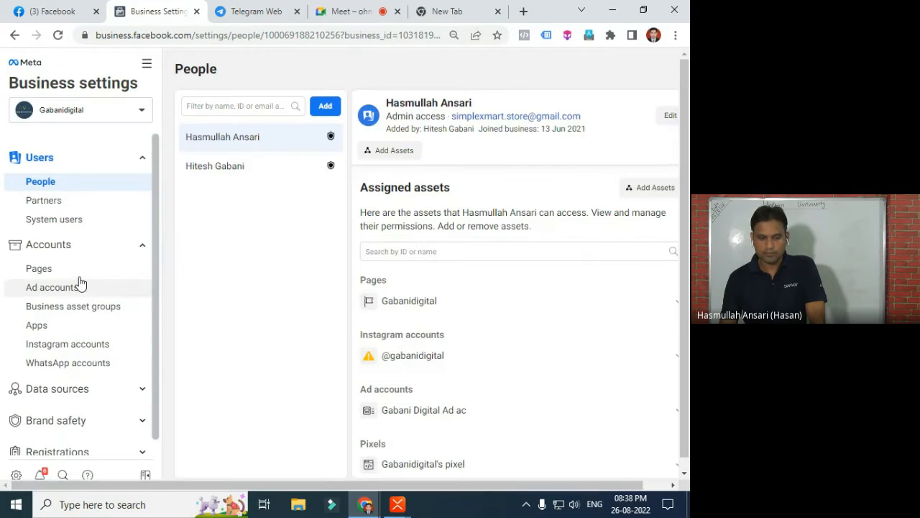
left_click(63, 290)
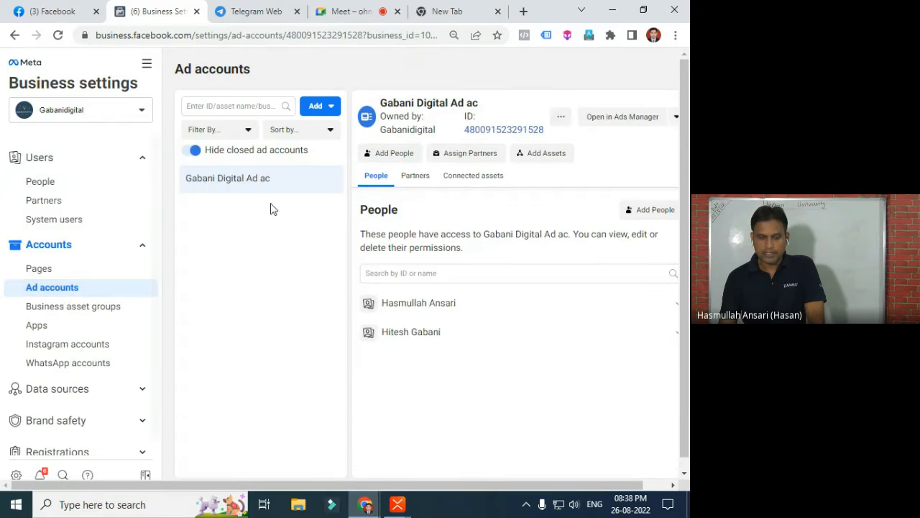
left_click(260, 187)
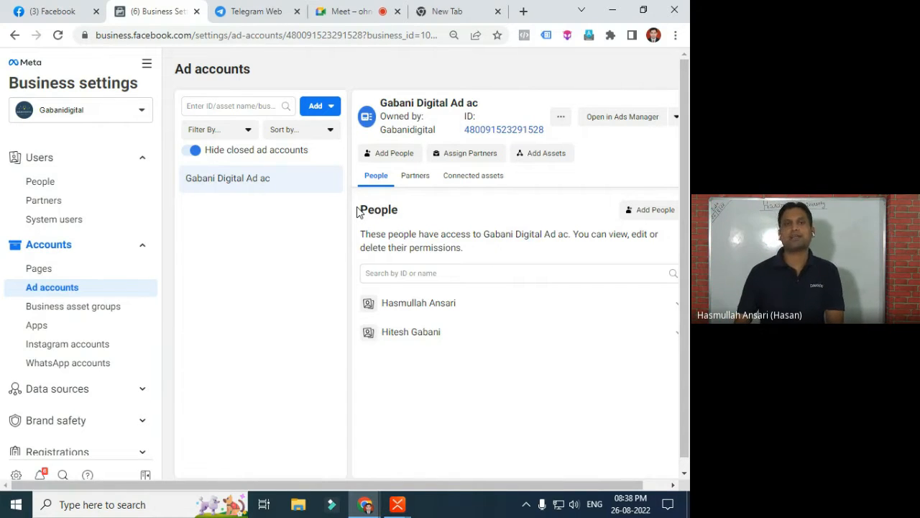
Return to the Business info page and look through its business details and verification status
left_click(146, 67)
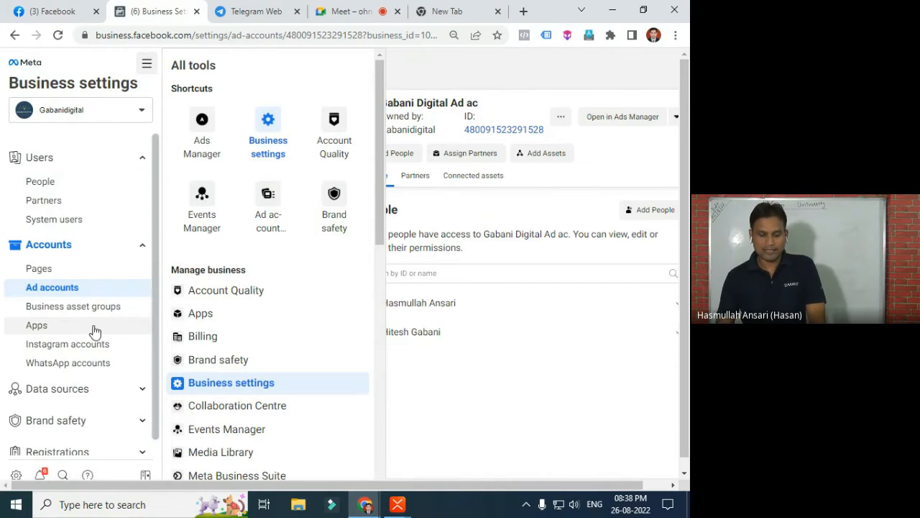
scroll(92, 338, "down", 3)
left_click(74, 422)
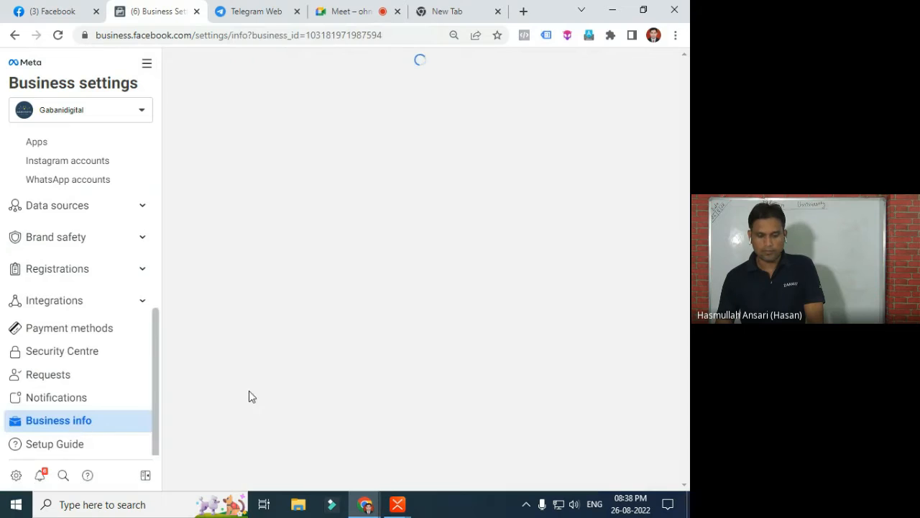
scroll(352, 280, "down", 3)
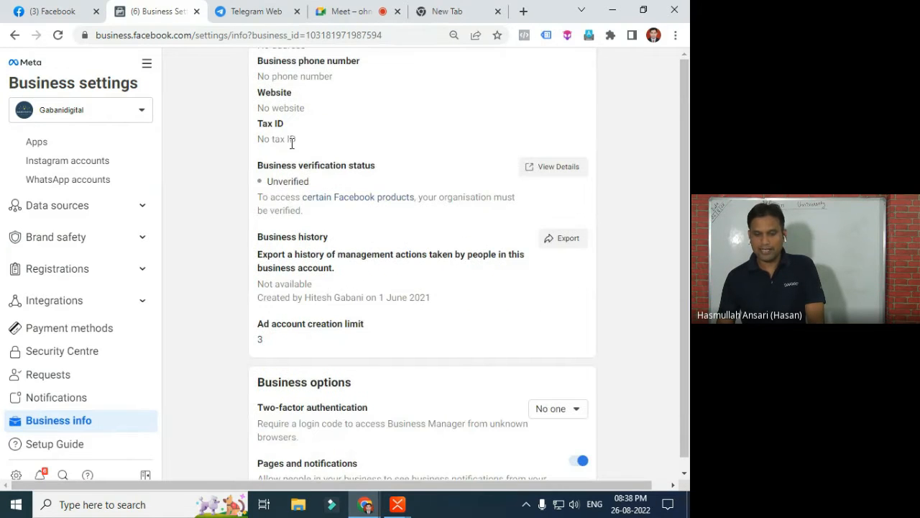
scroll(488, 183, "up", 3)
Inspect the legal name and business website fields in the business details edit form, then close it without saving
left_click(571, 201)
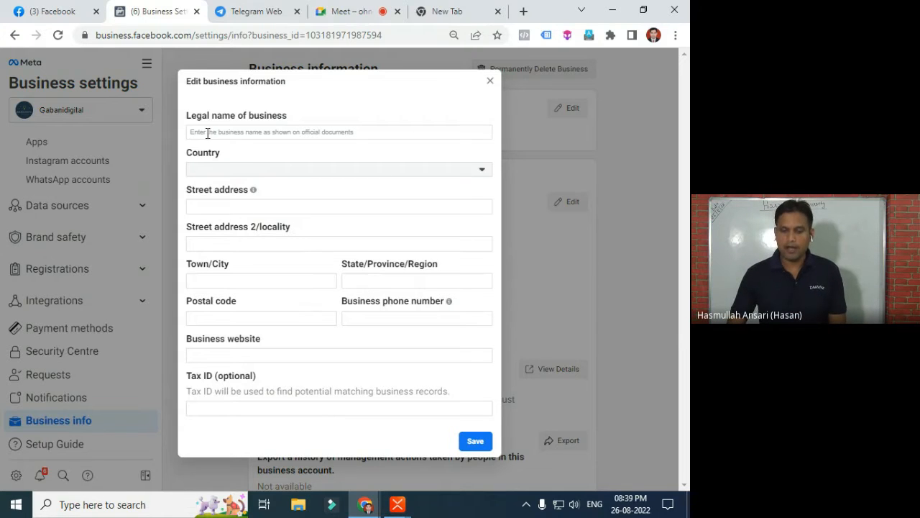
left_click(244, 128)
left_click(253, 354)
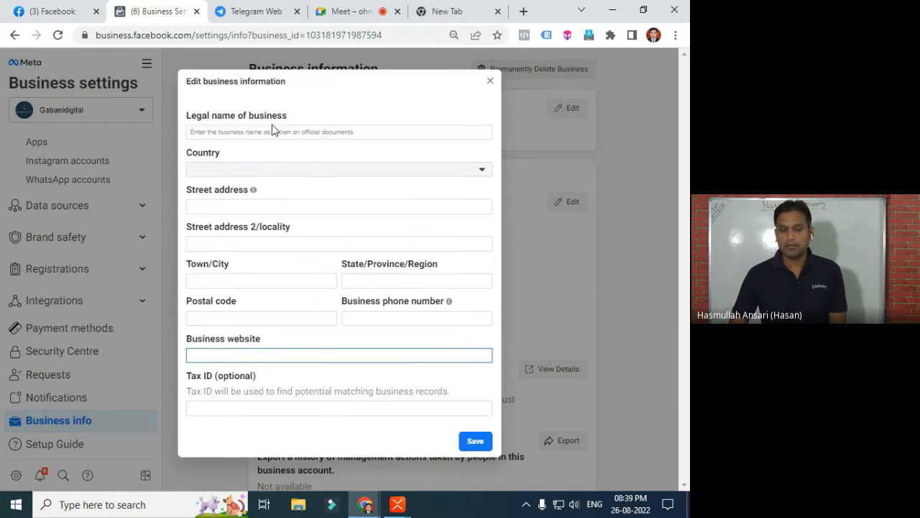
left_click(294, 132)
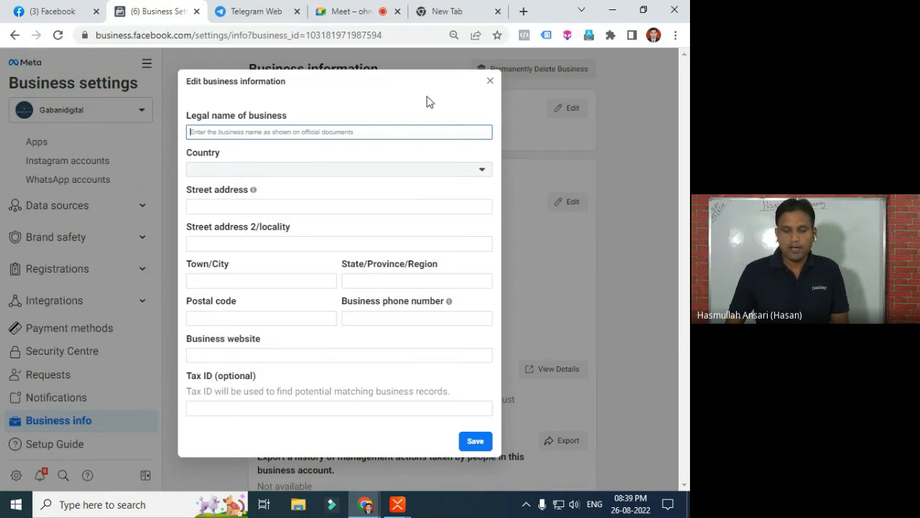
left_click(491, 82)
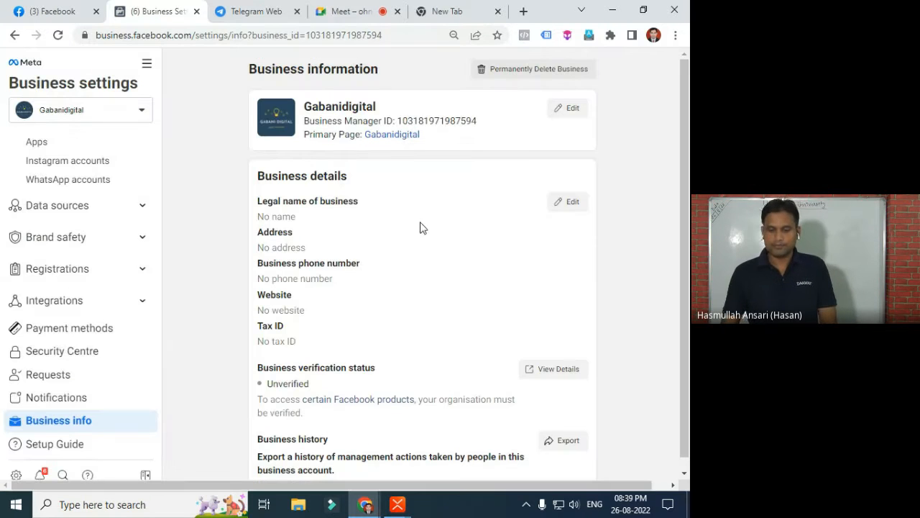
Review the verification status, business history, business options and My Info sections of the Business info page
scroll(417, 266, "down", 2)
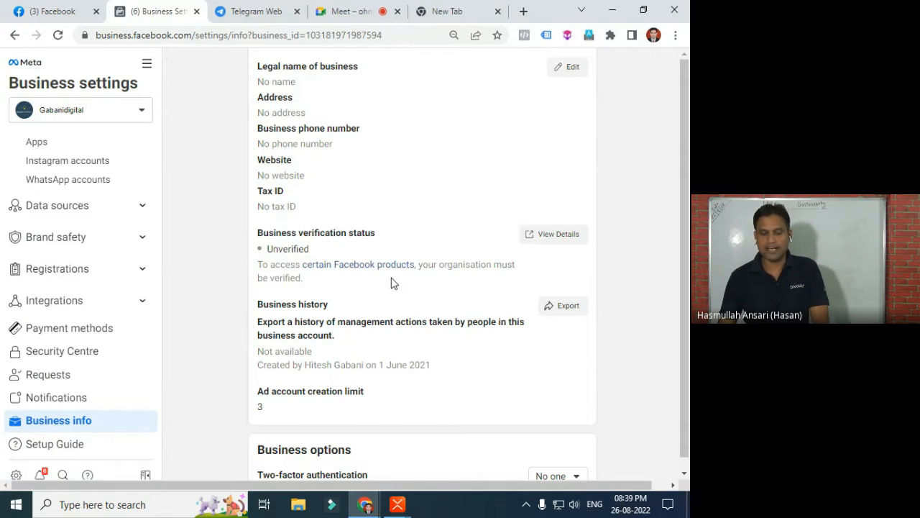
scroll(392, 282, "down", 1)
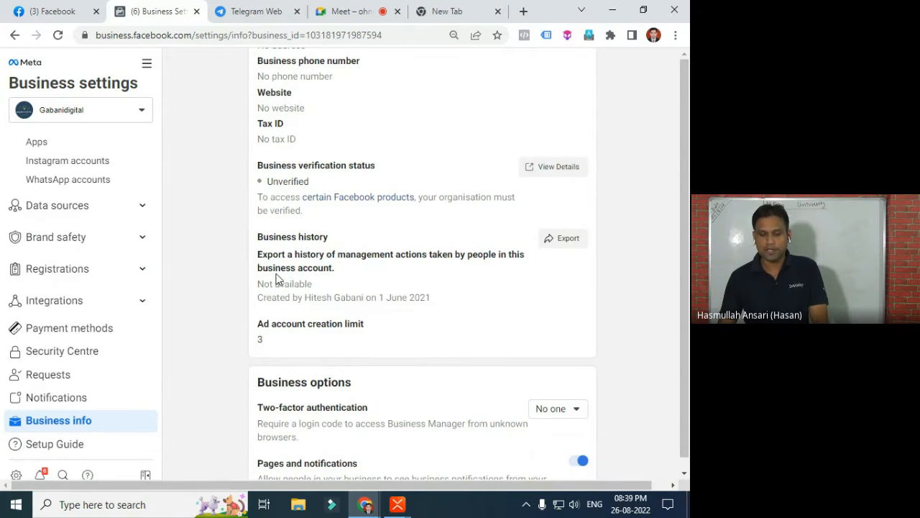
scroll(280, 273, "up", 1)
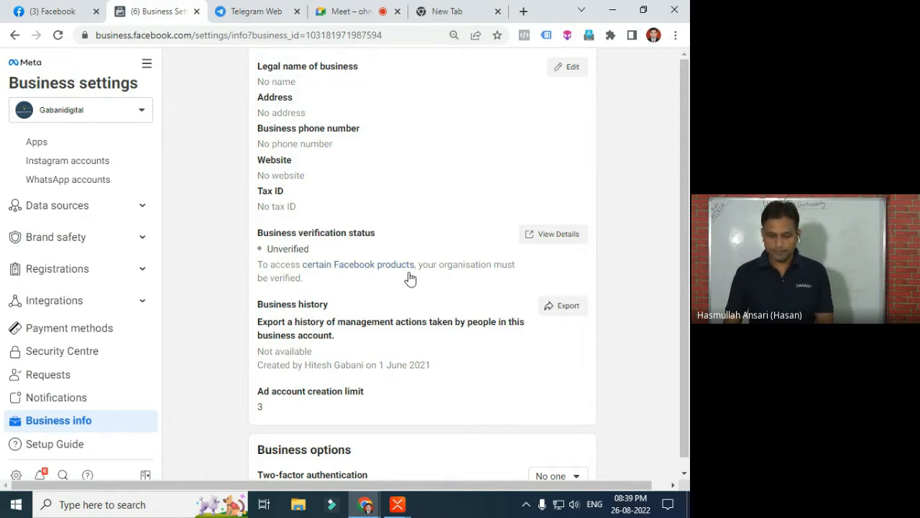
scroll(337, 359, "up", 2)
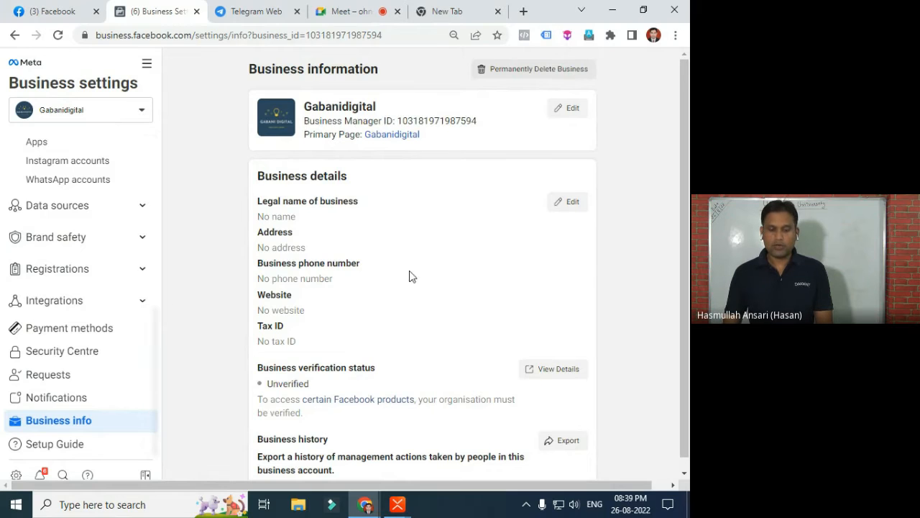
scroll(414, 281, "down", 5)
scroll(392, 301, "down", 1)
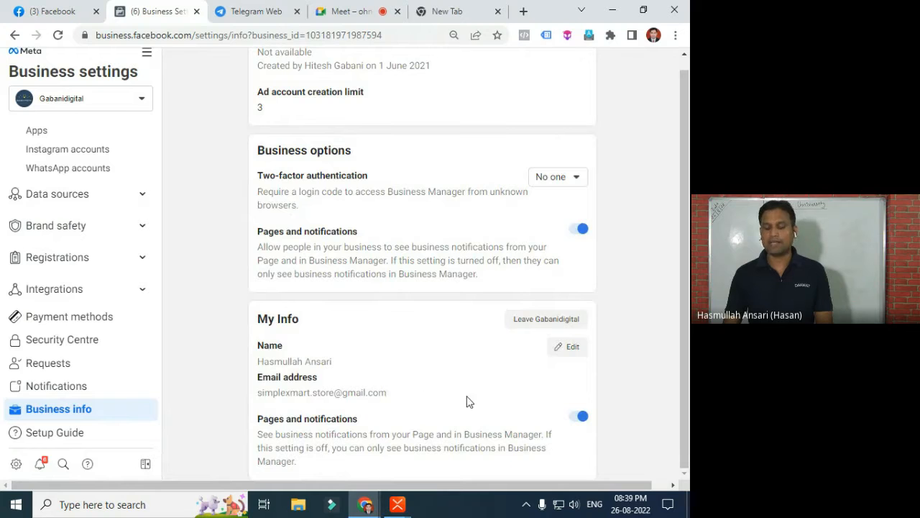
scroll(376, 298, "up", 2)
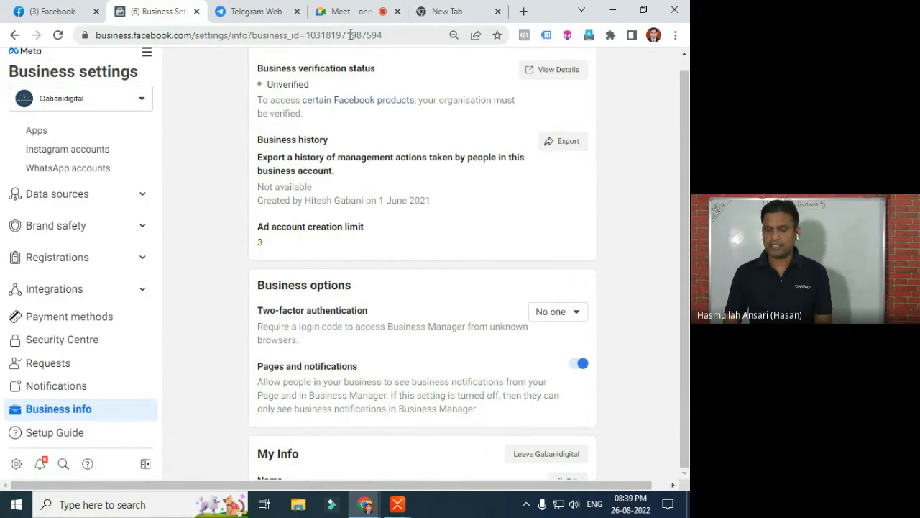
Search Google for "how to verify email in facebook business manager"
left_click(474, 15)
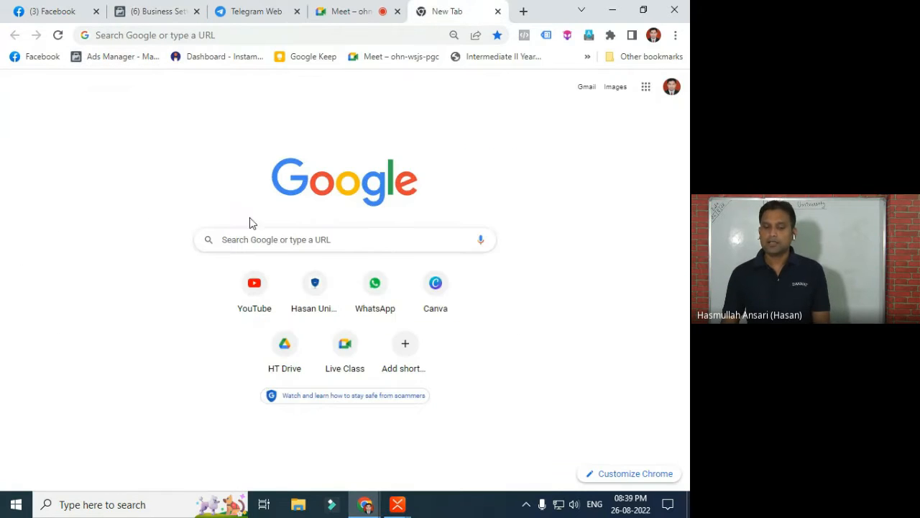
left_click(246, 238)
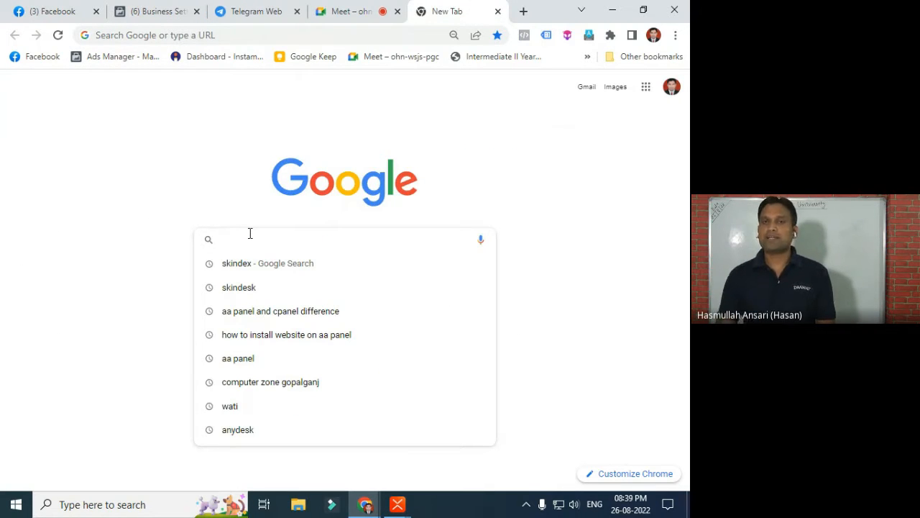
type("how t")
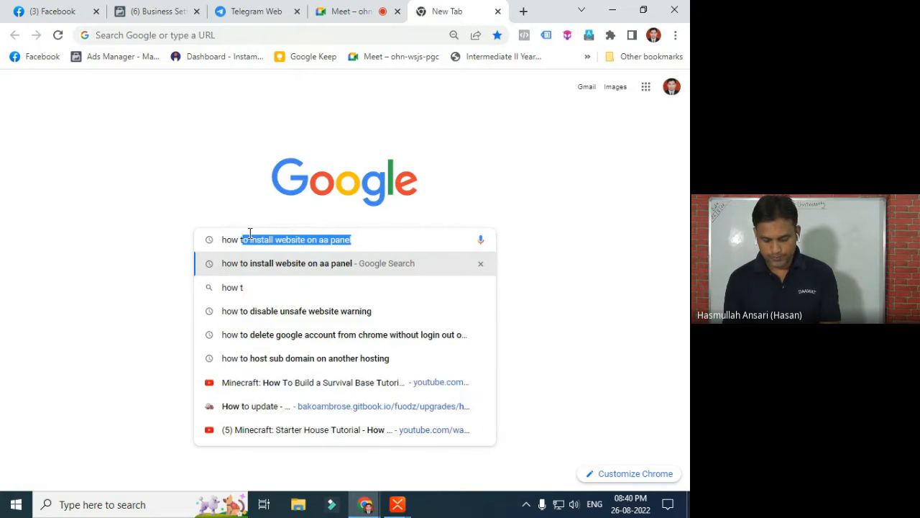
type("o veri")
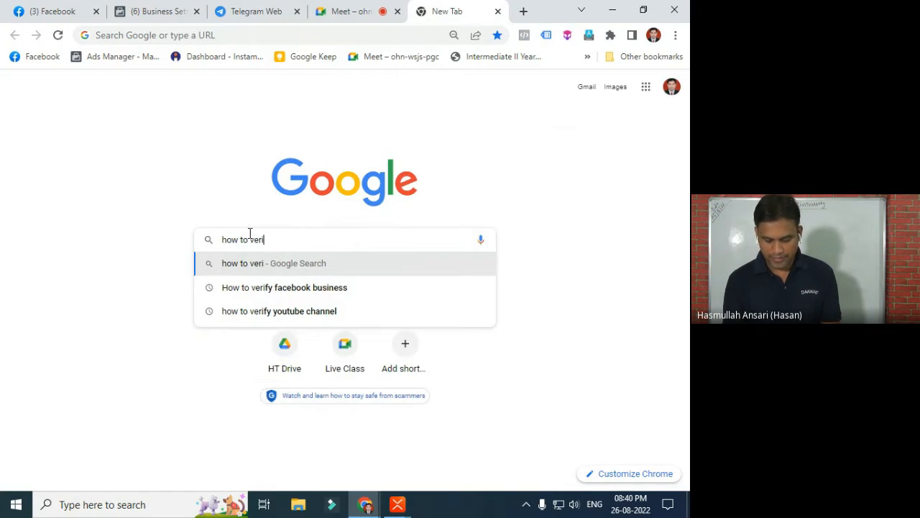
type("fy ema")
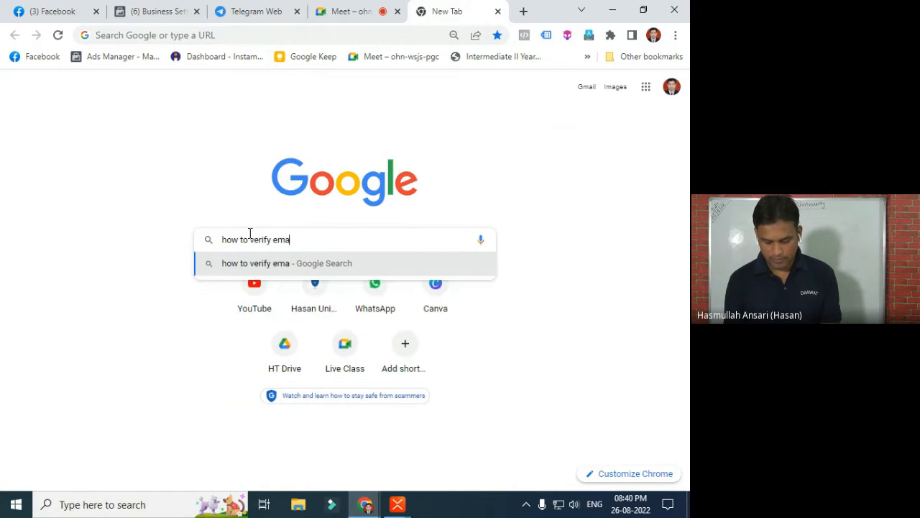
type("il in f")
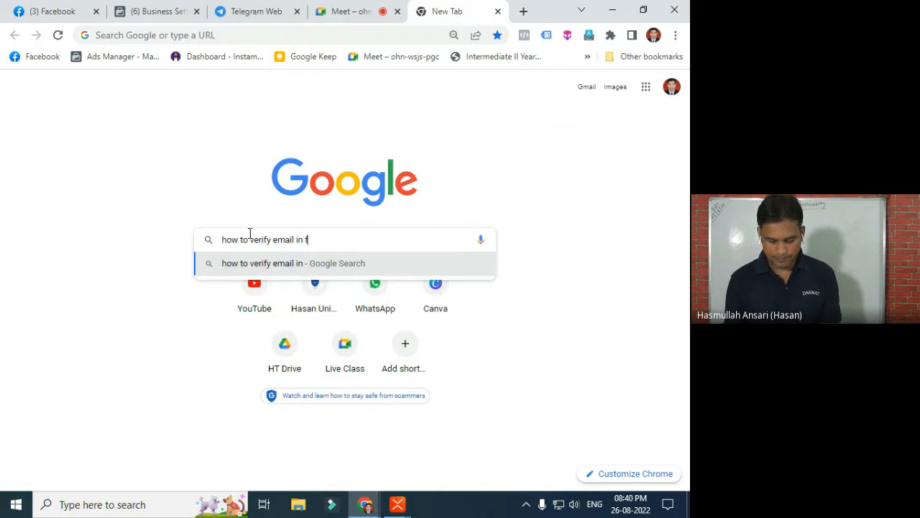
type("acen")
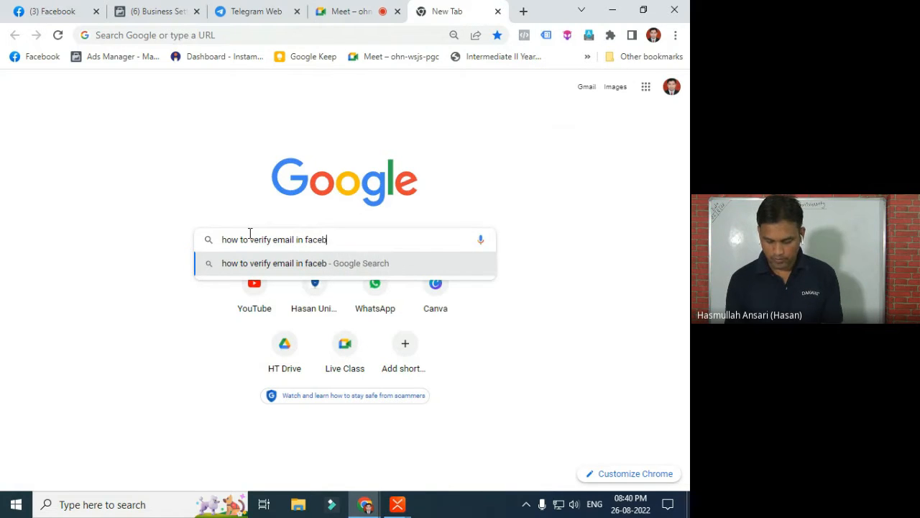
type("ook busine")
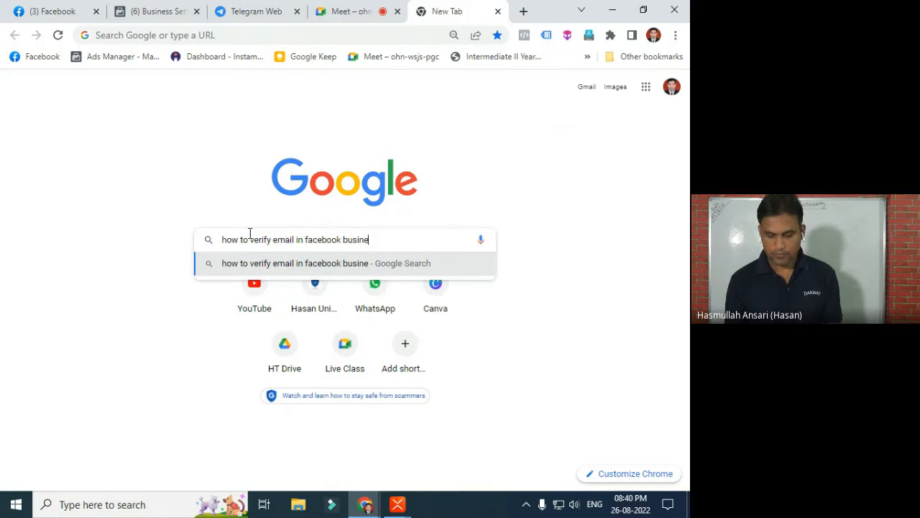
type("ss manna")
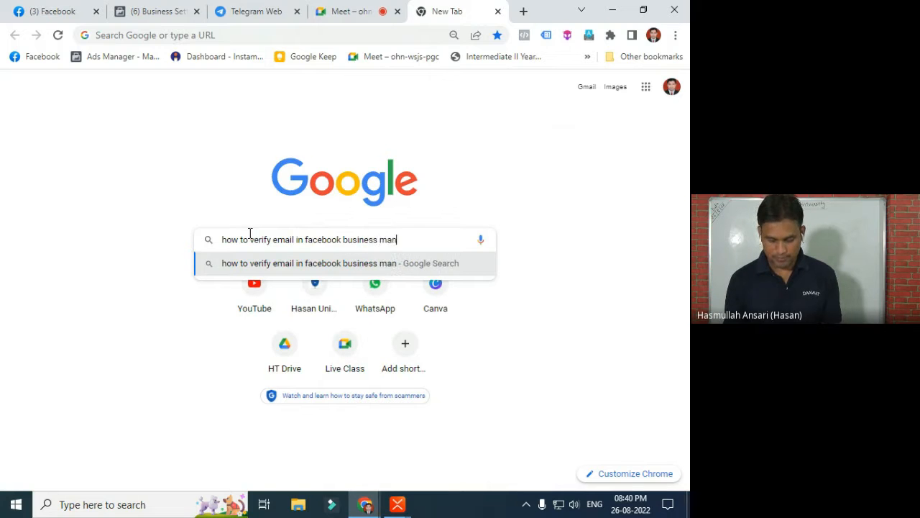
key("BackSpace")
key("BackSpace")
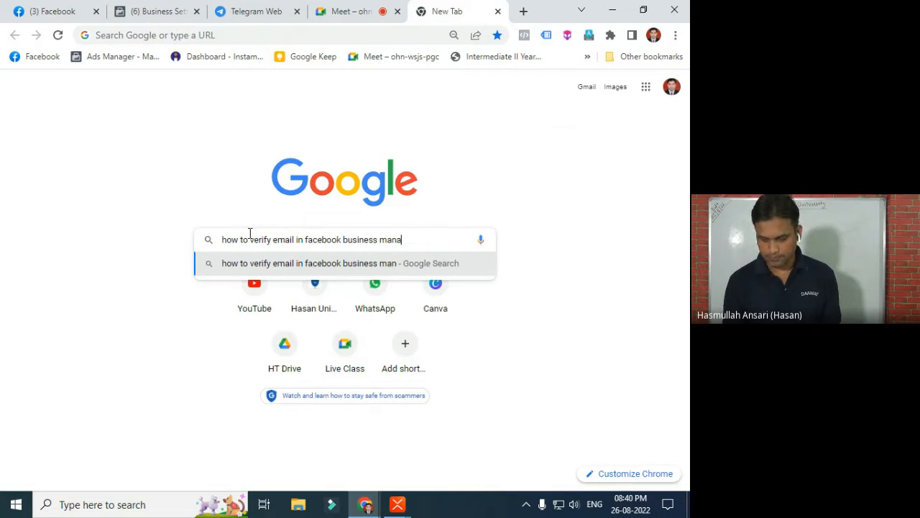
type("ager")
key("Return")
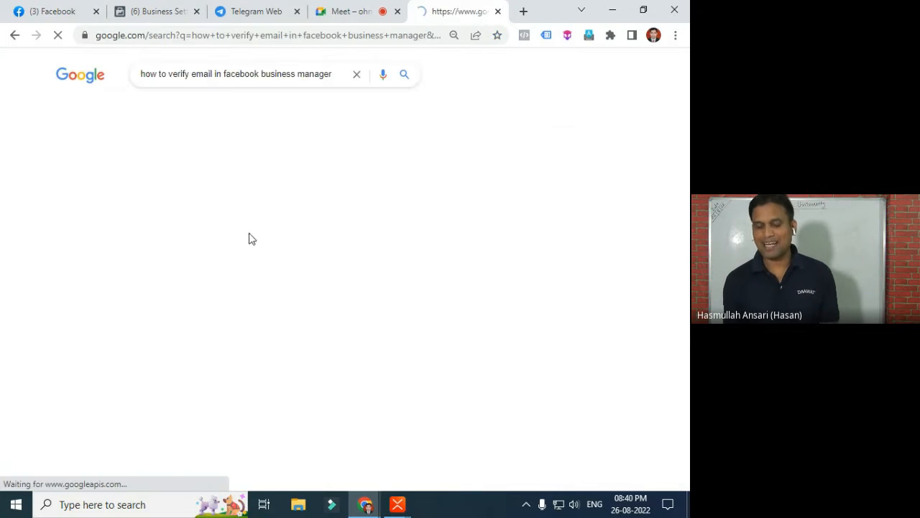
Open the "Verify Your Business in Business Settings" help article in a new tab and place that tab beside Business settings
scroll(179, 264, "down", 2)
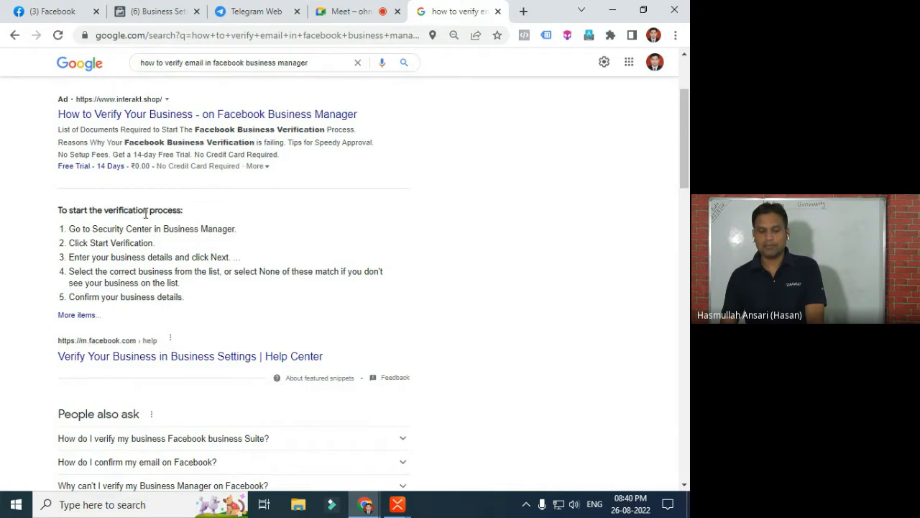
right_click(168, 362)
left_click(182, 371)
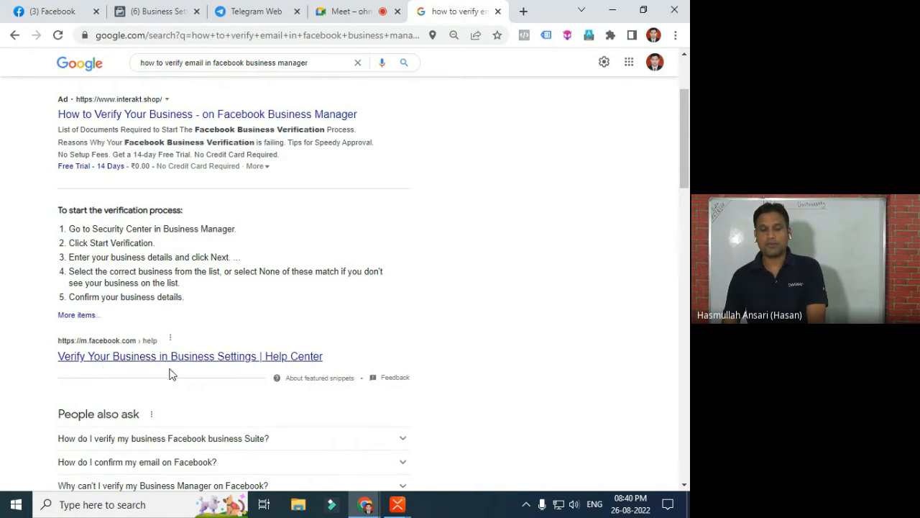
left_click(442, 10)
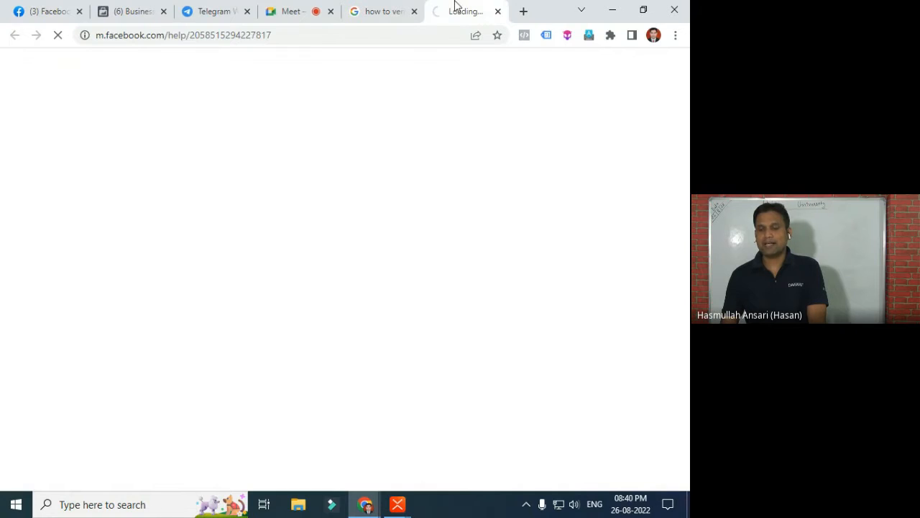
left_click_drag(456, 6, 215, 11)
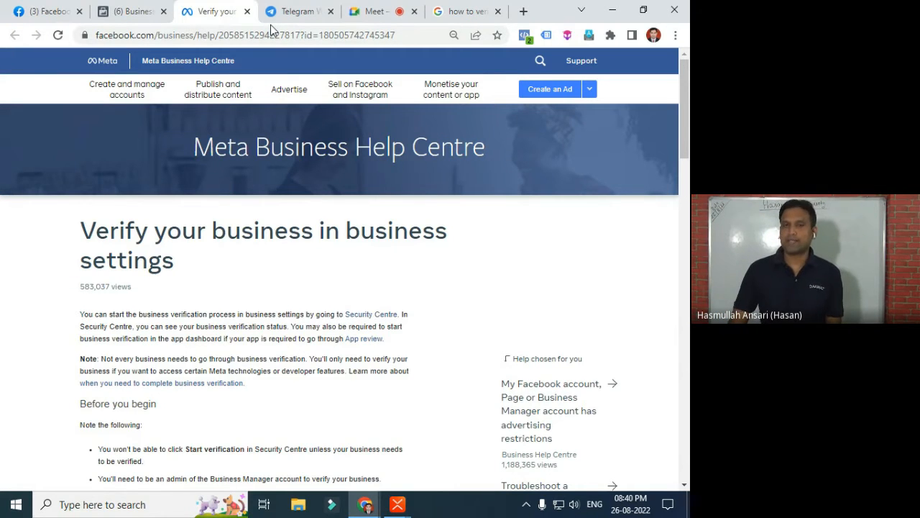
Read the help article's prerequisites and the steps for starting the business verification process
scroll(311, 136, "down", 3)
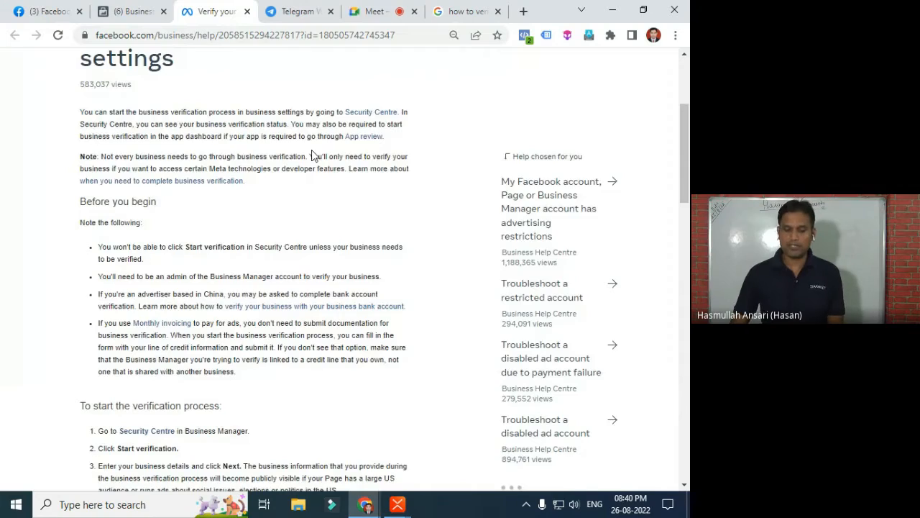
scroll(311, 155, "up", 2)
scroll(154, 316, "down", 2)
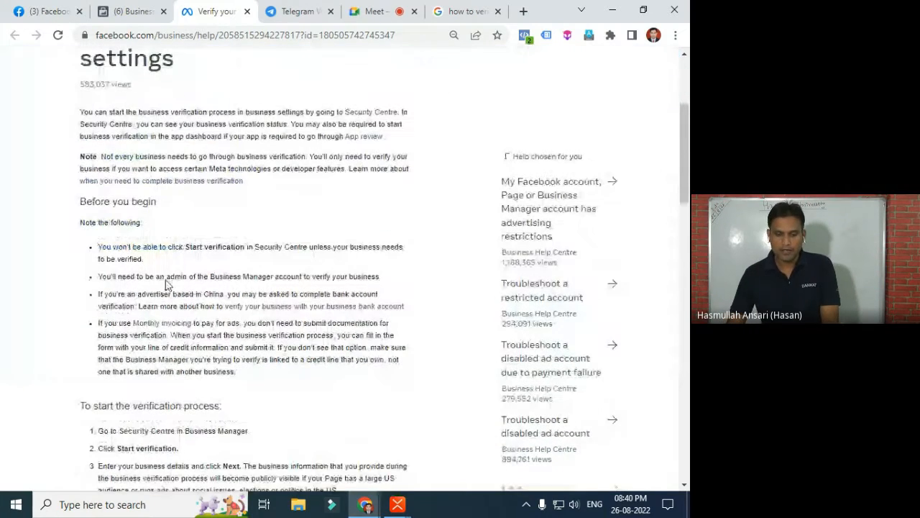
scroll(334, 248, "down", 1)
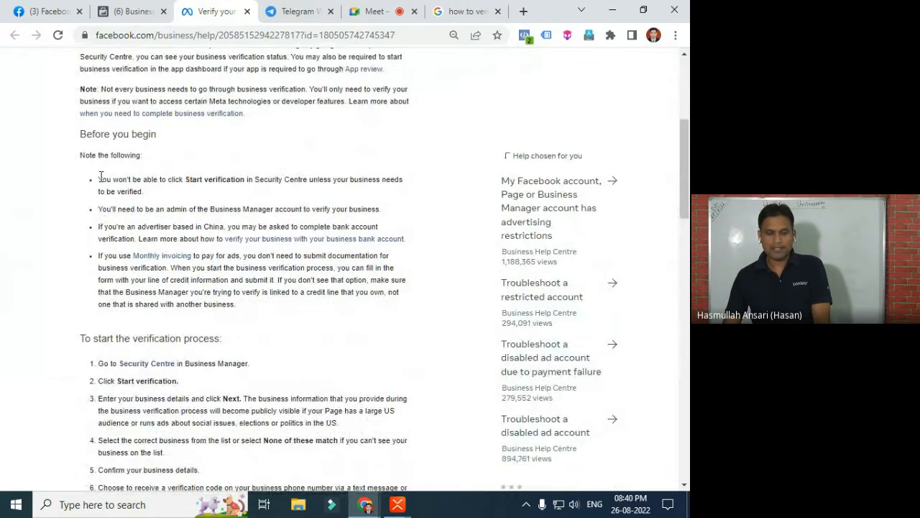
scroll(100, 176, "down", 3)
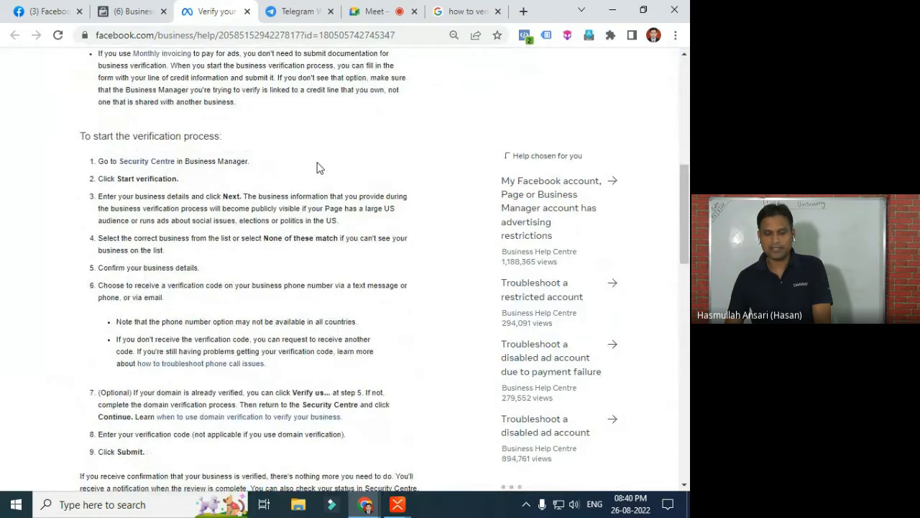
scroll(320, 168, "down", 1)
scroll(250, 191, "down", 2)
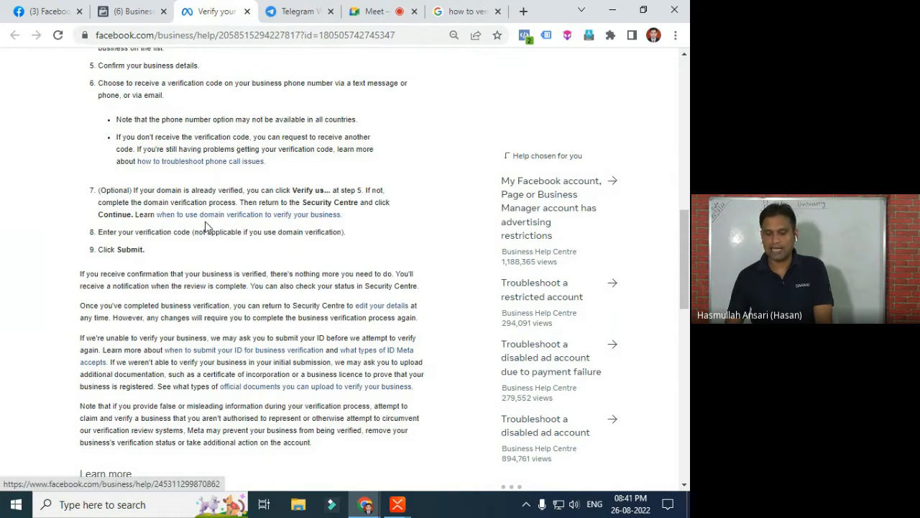
scroll(172, 219, "up", 2)
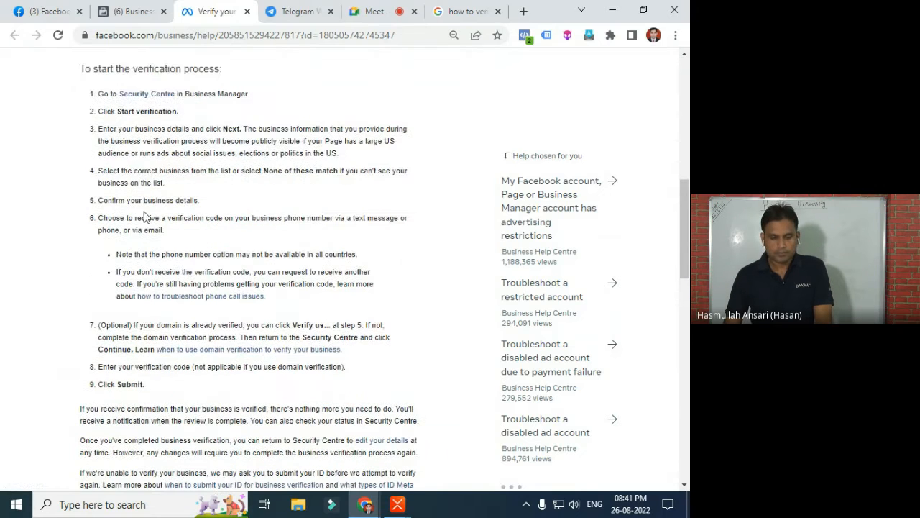
scroll(146, 217, "up", 1)
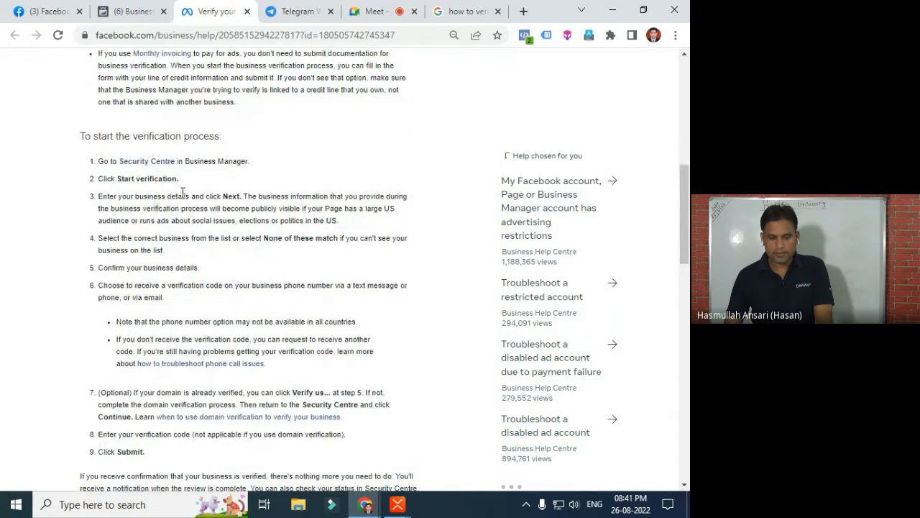
Open the Security Centre for the Hasan University business and look at its two-factor authentication requirement options
left_click(148, 162)
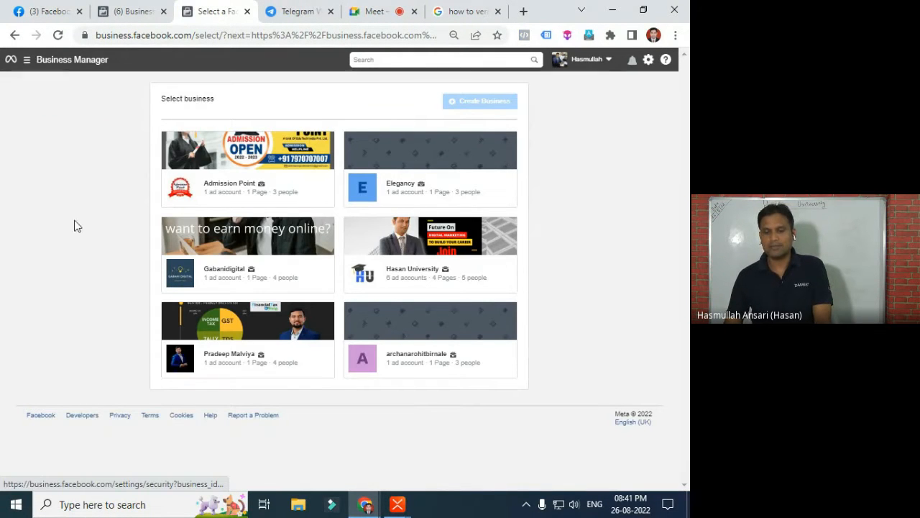
left_click(404, 245)
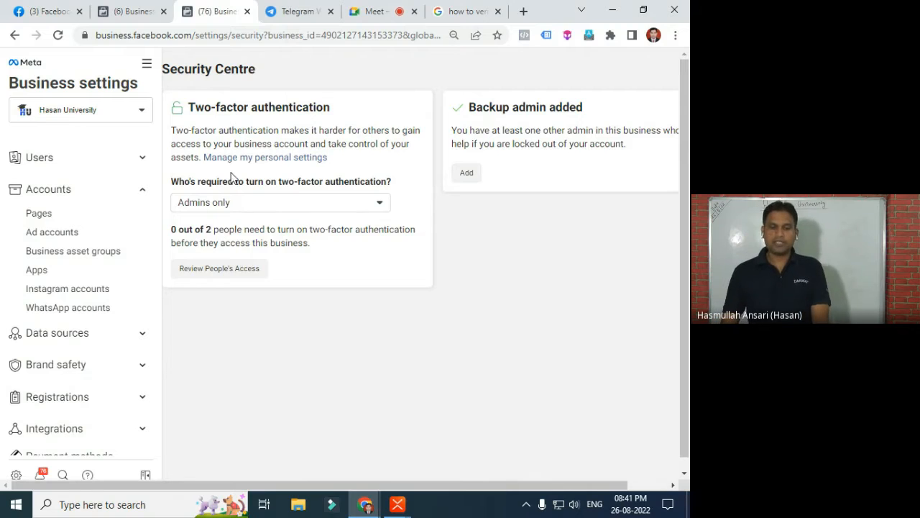
left_click(311, 204)
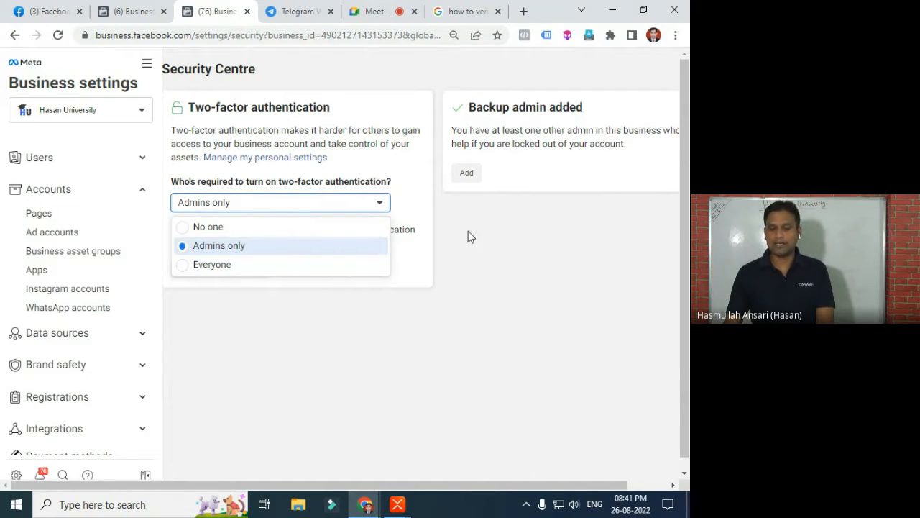
left_click(444, 226)
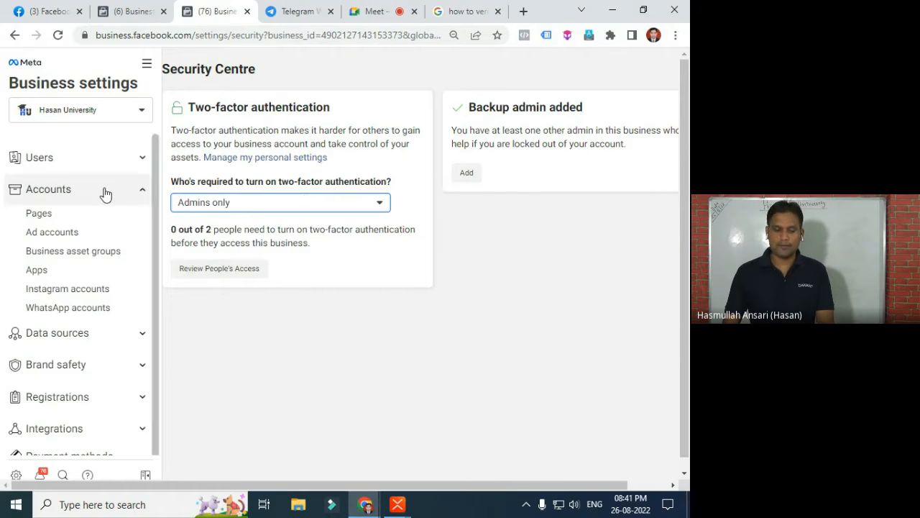
View Hasan University's ad accounts and open the Business info page
left_click(81, 233)
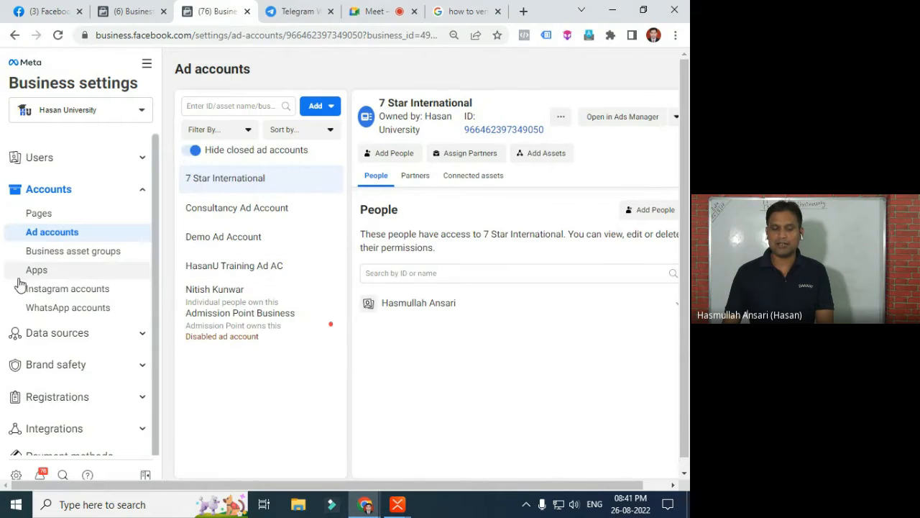
scroll(82, 264, "down", 2)
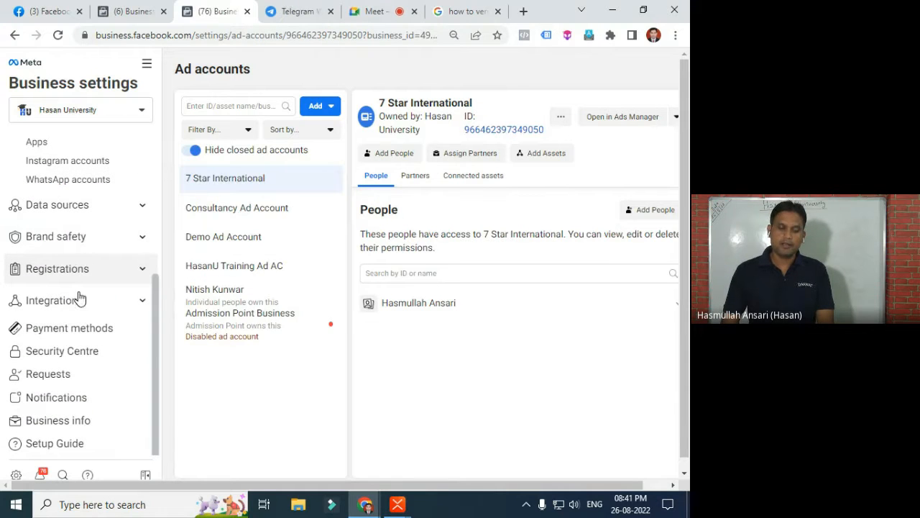
left_click(80, 420)
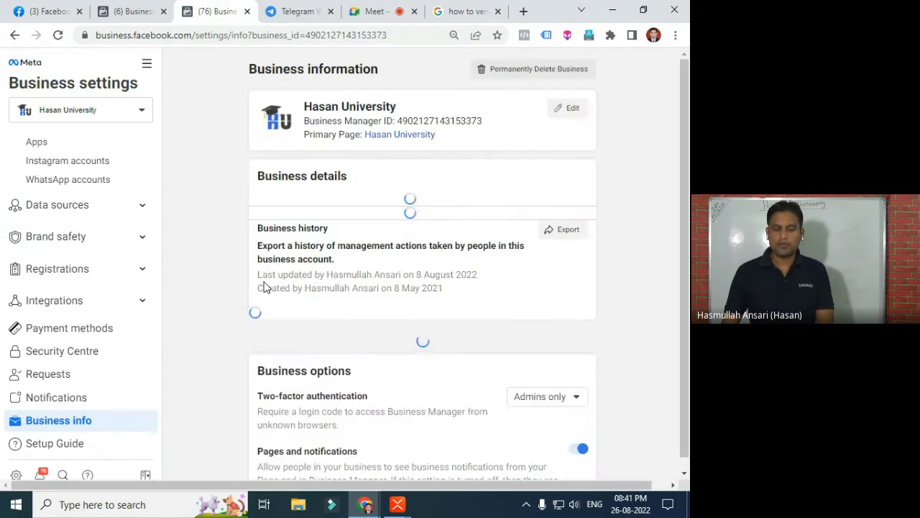
Examine the email address under My Info and the business details of Hasan University
scroll(352, 308, "down", 4)
scroll(352, 308, "down", 1)
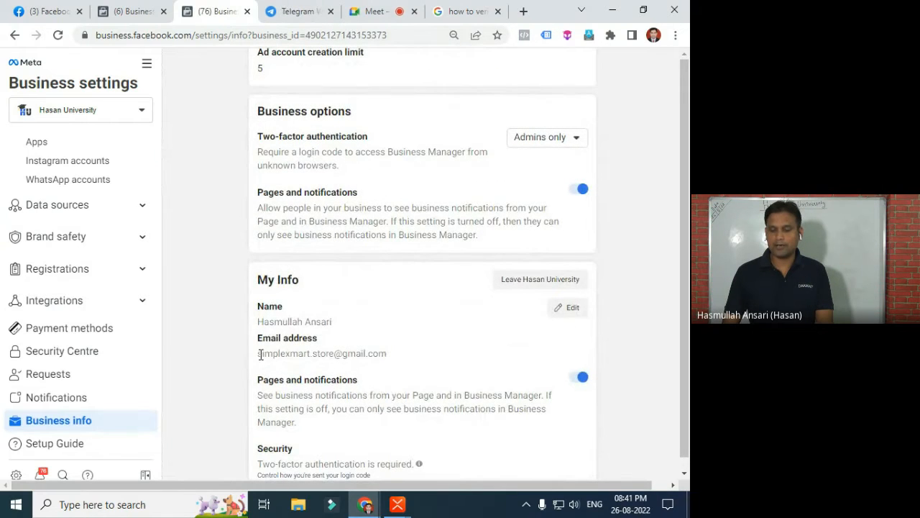
left_click_drag(259, 353, 493, 349)
scroll(446, 333, "up", 5)
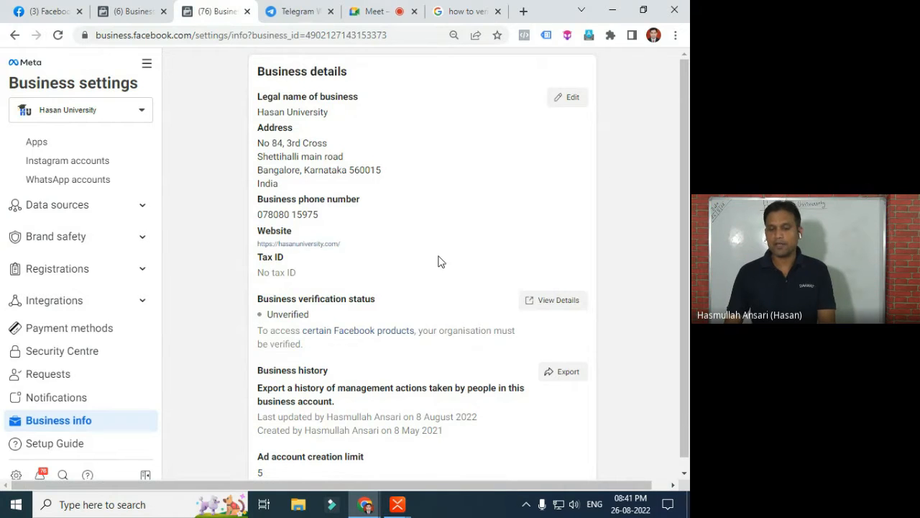
scroll(403, 251, "up", 3)
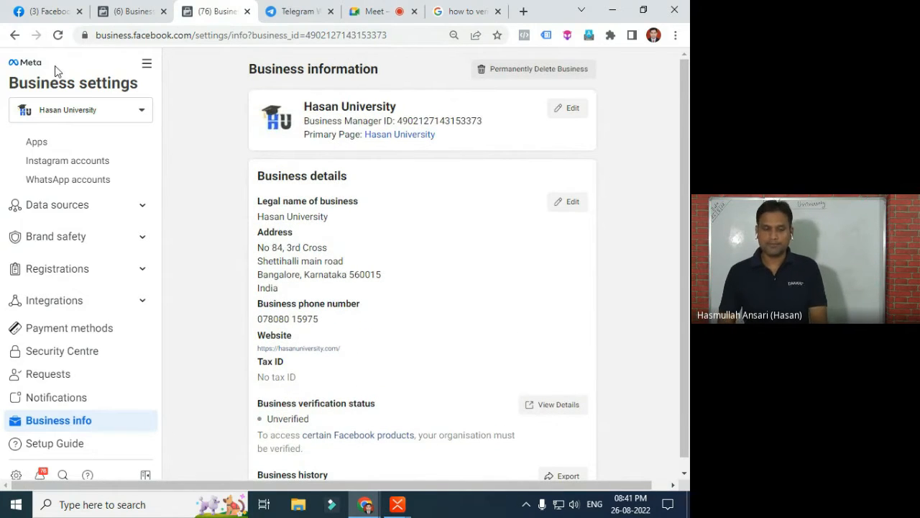
Open Google Maps in a new browser tab
left_click(523, 11)
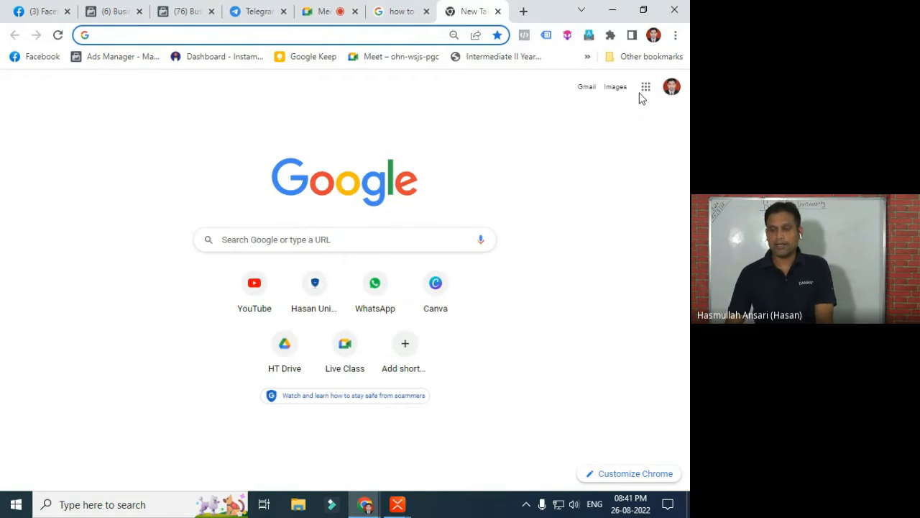
left_click(647, 93)
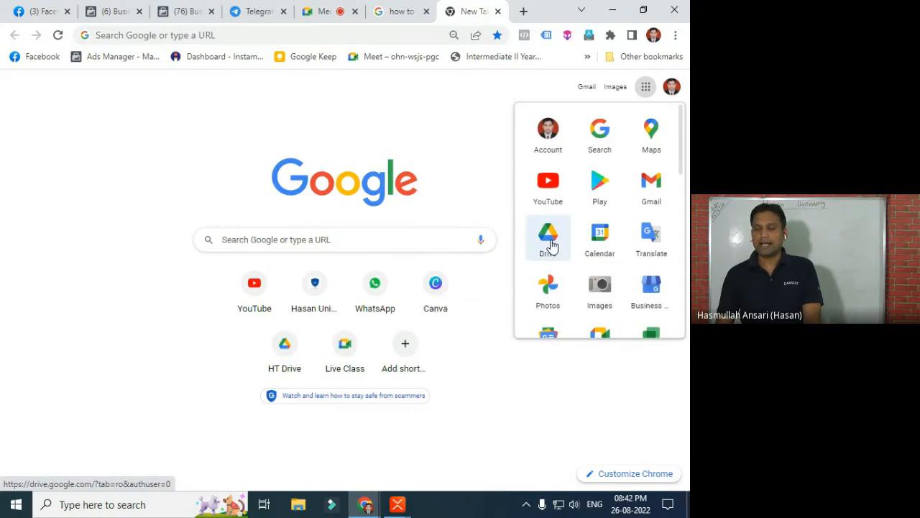
left_click(653, 139)
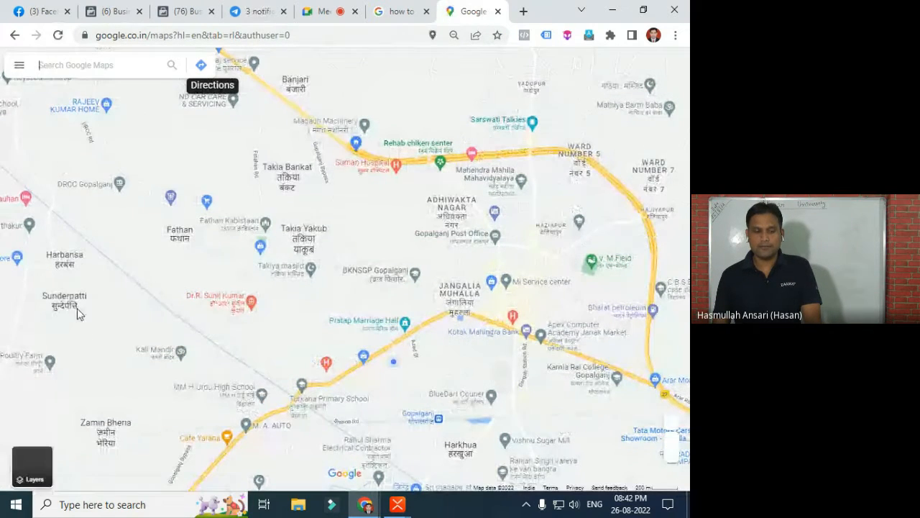
Open the add-your-business form from Google Maps, and open Google Business Profile Manager in a new browser tab
left_click(17, 65)
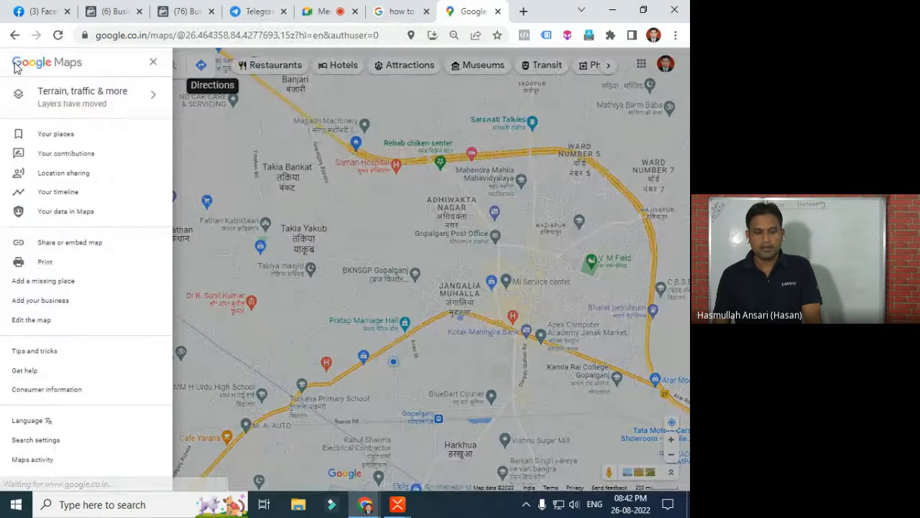
left_click(53, 301)
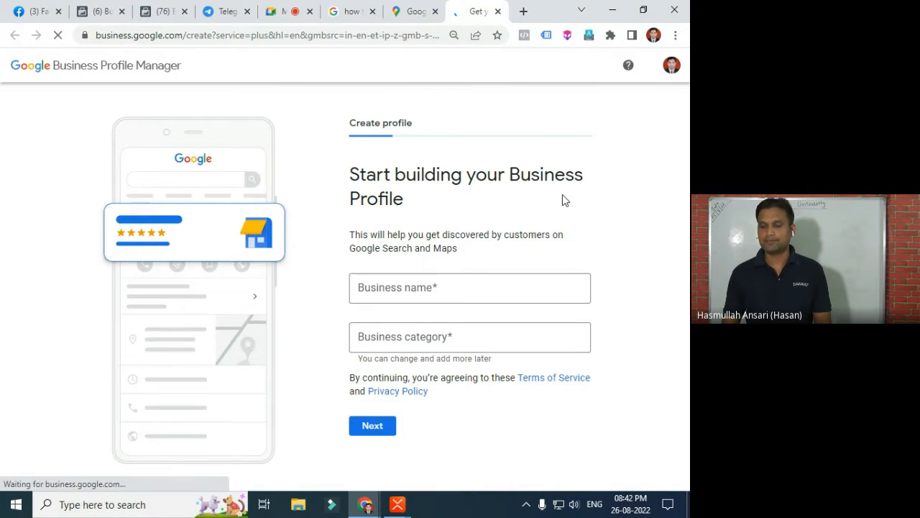
left_click(523, 11)
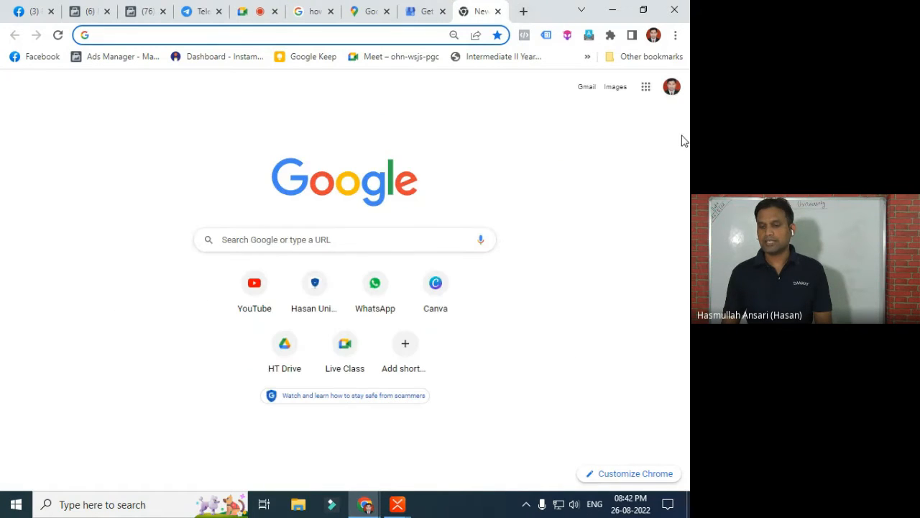
left_click(647, 91)
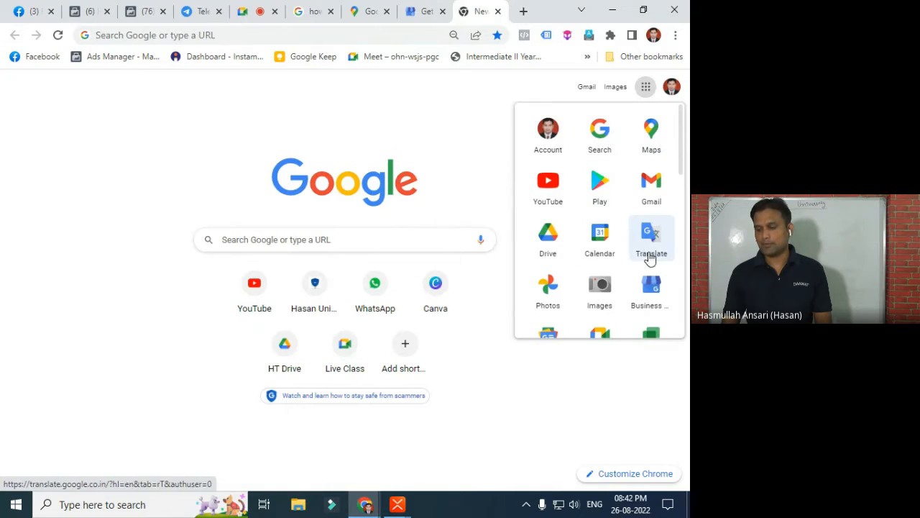
left_click(652, 284)
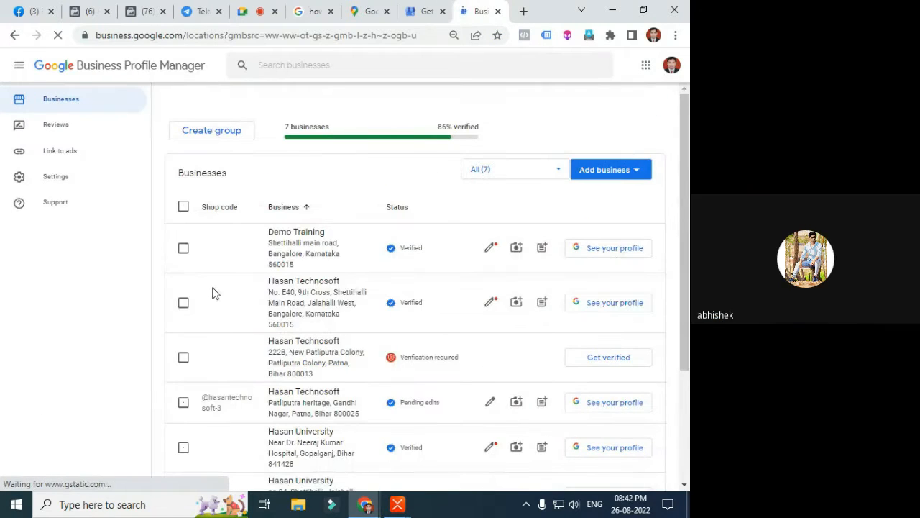
Open the Gopalganj Hasan University business from the list and dismiss the notice about managing profiles on Search
scroll(353, 301, "down", 2)
scroll(352, 301, "down", 1)
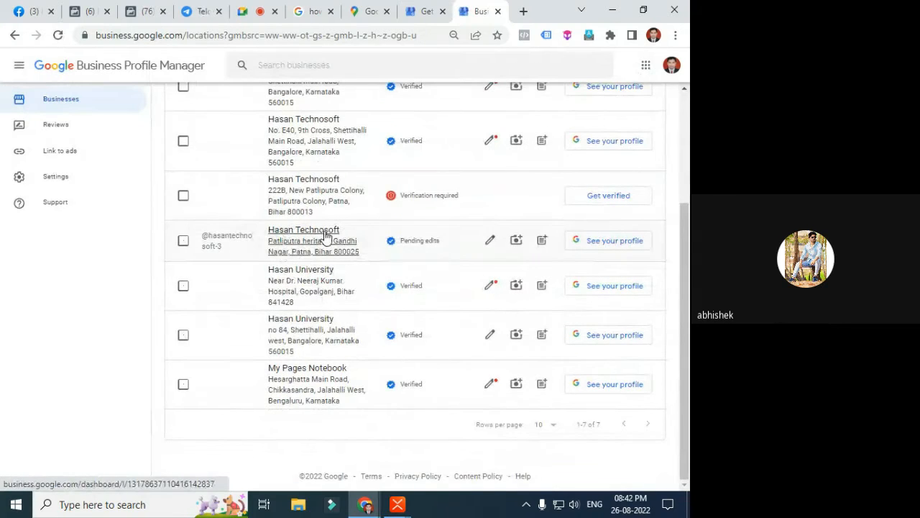
left_click(306, 278)
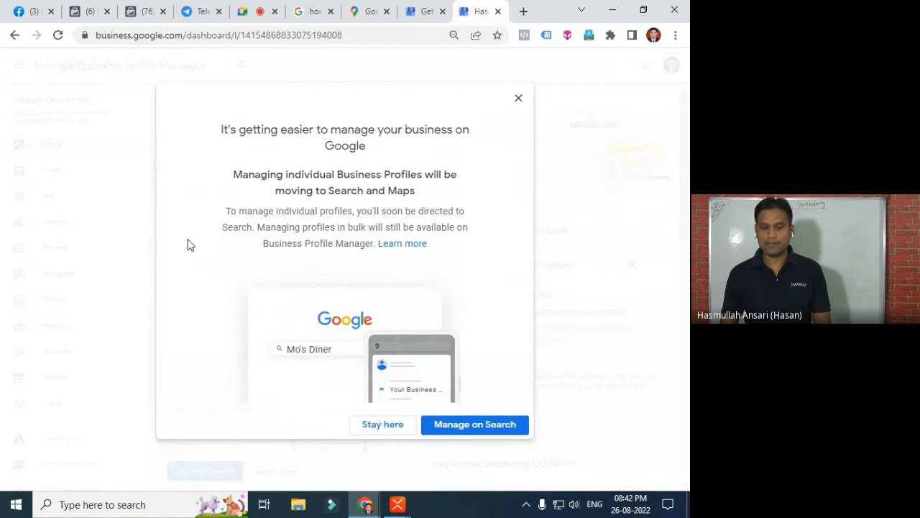
left_click(517, 99)
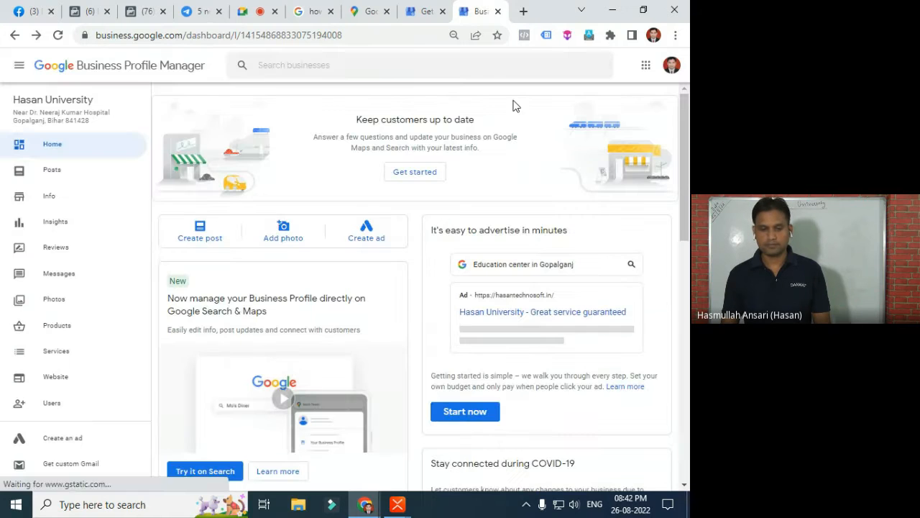
Publish the Hasan University business website at hasan-university.business.site
scroll(61, 347, "down", 2)
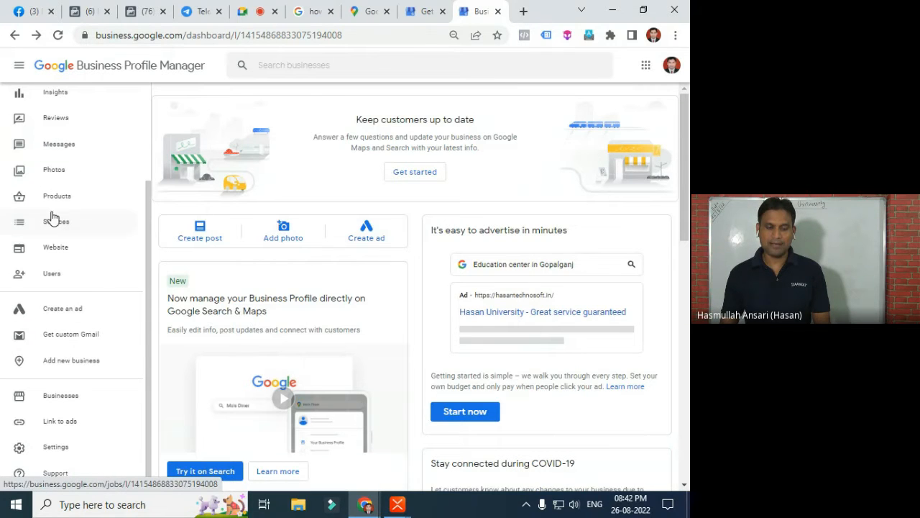
left_click(53, 252)
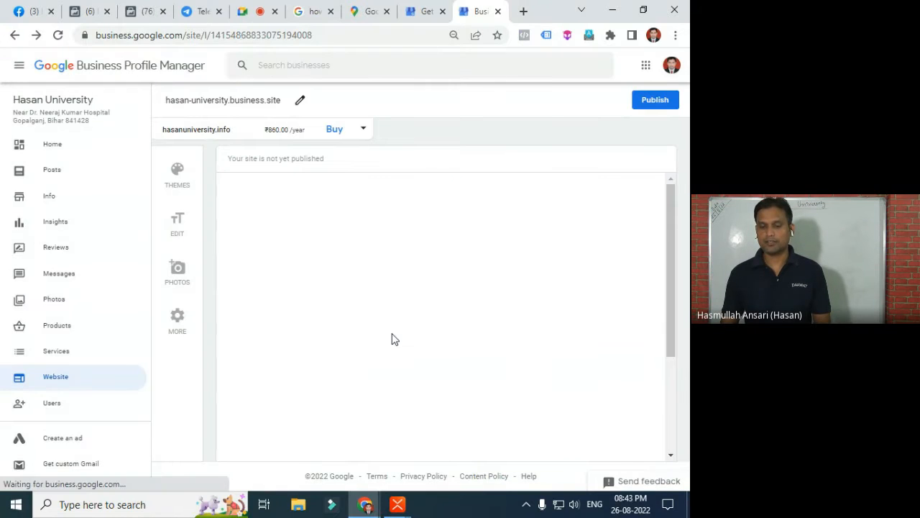
left_click(652, 102)
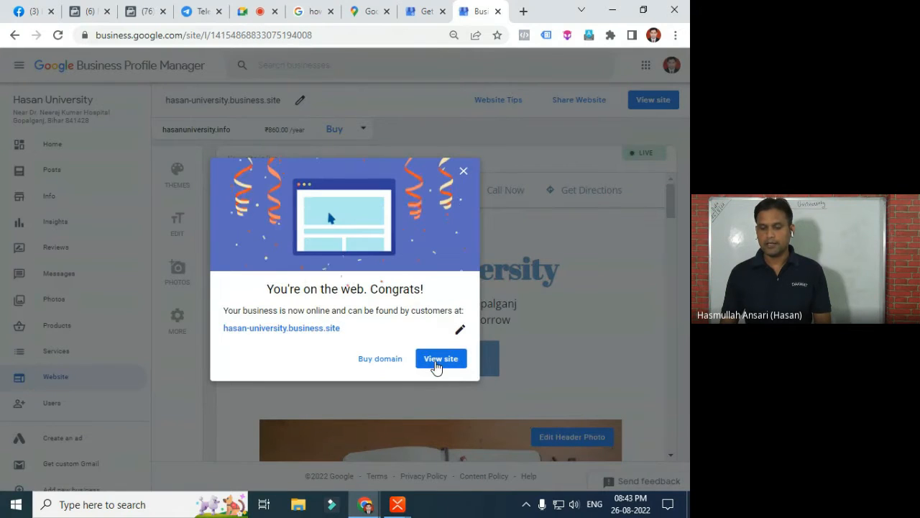
left_click(436, 359)
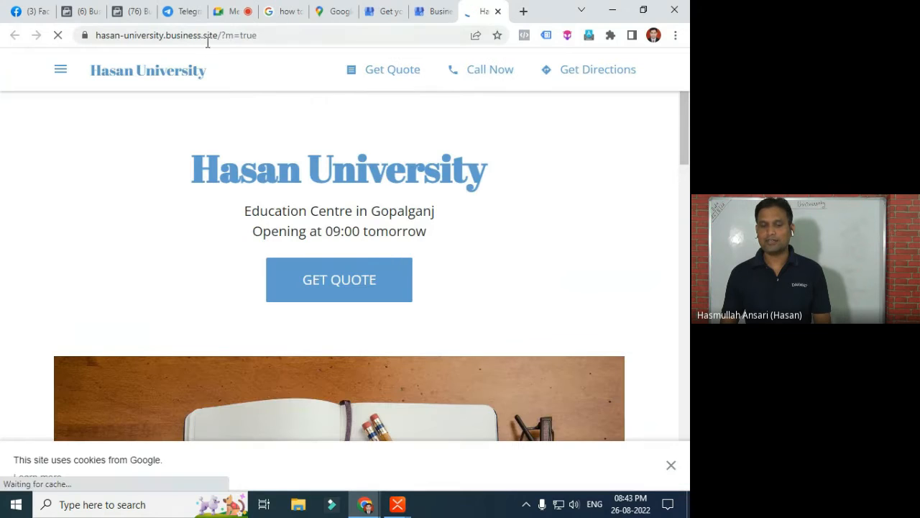
left_click_drag(217, 36, 97, 48)
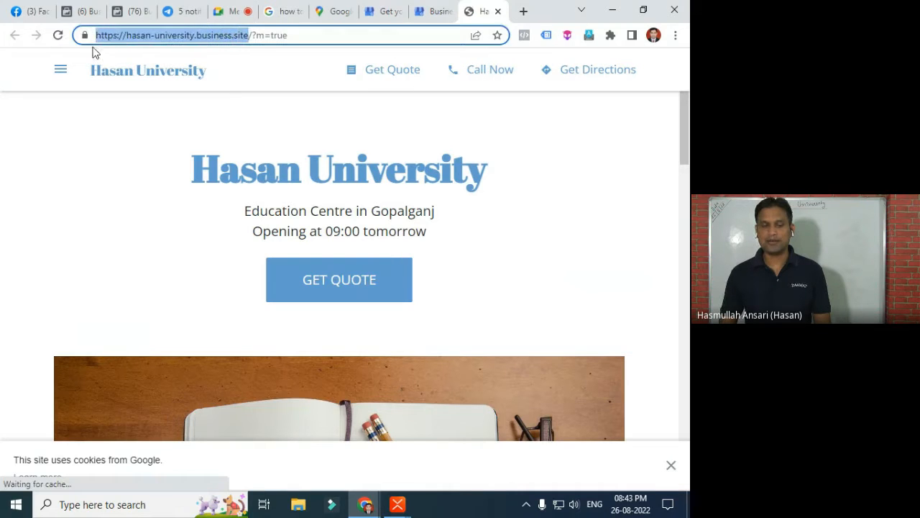
right_click(142, 37)
left_click(199, 112)
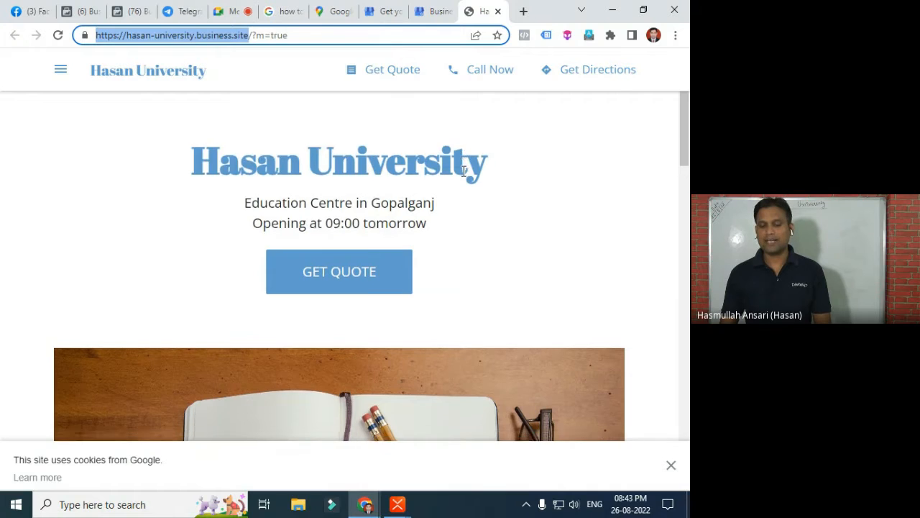
Look through the published Hasan University site down to its contact map and open the gallery photo
scroll(464, 176, "down", 4)
scroll(465, 176, "down", 10)
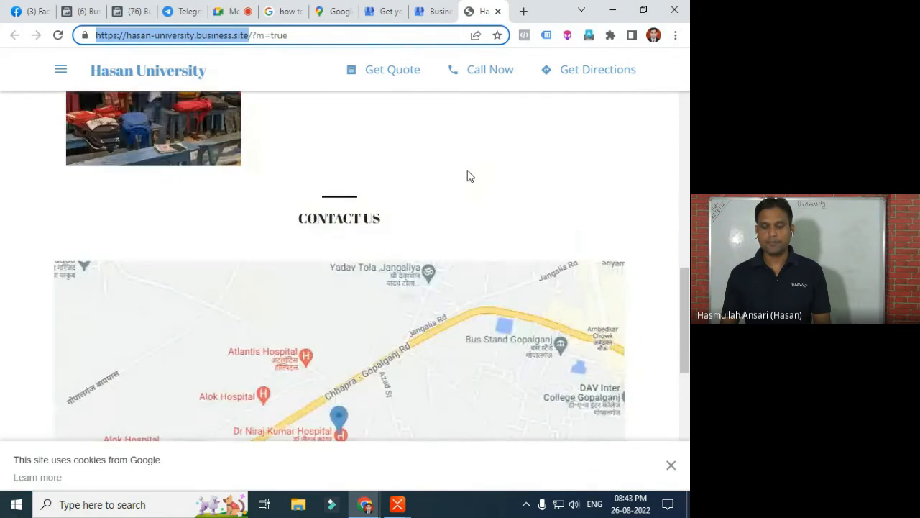
scroll(469, 176, "down", 3)
scroll(372, 218, "up", 8)
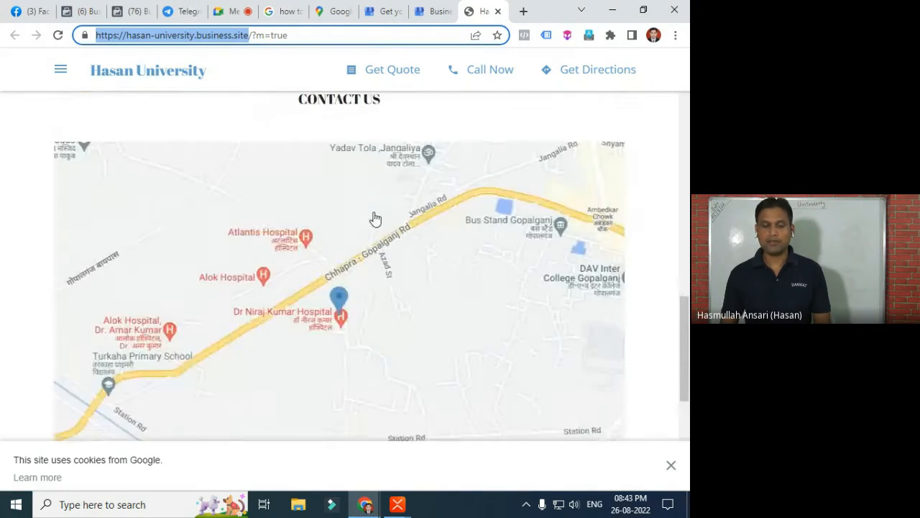
scroll(359, 214, "up", 2)
scroll(359, 215, "down", 2)
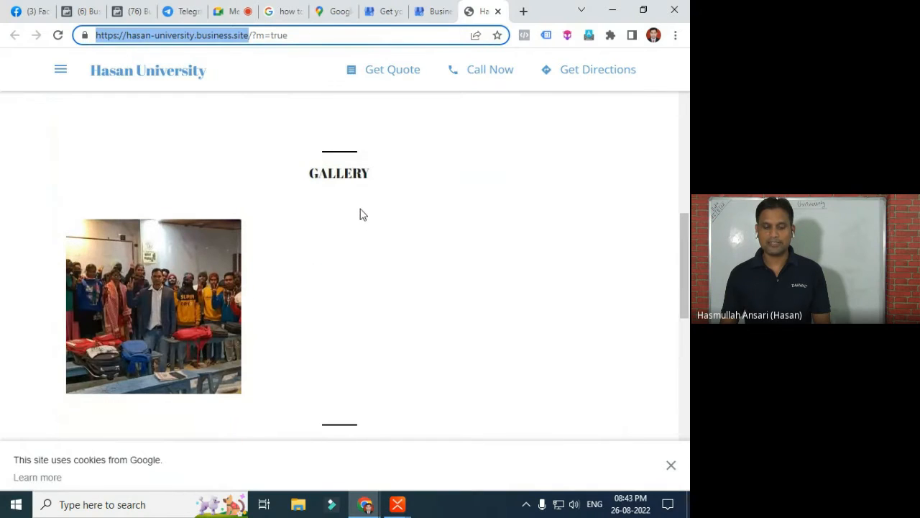
left_click(133, 279)
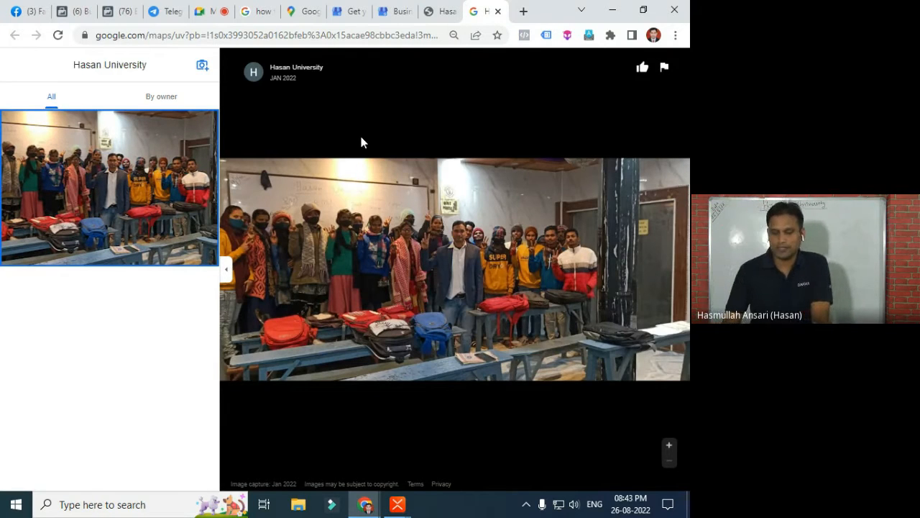
Close the gallery photo and published site tabs, and dismiss the congratulations and Get more customers dialogs
left_click(499, 12)
left_click(498, 12)
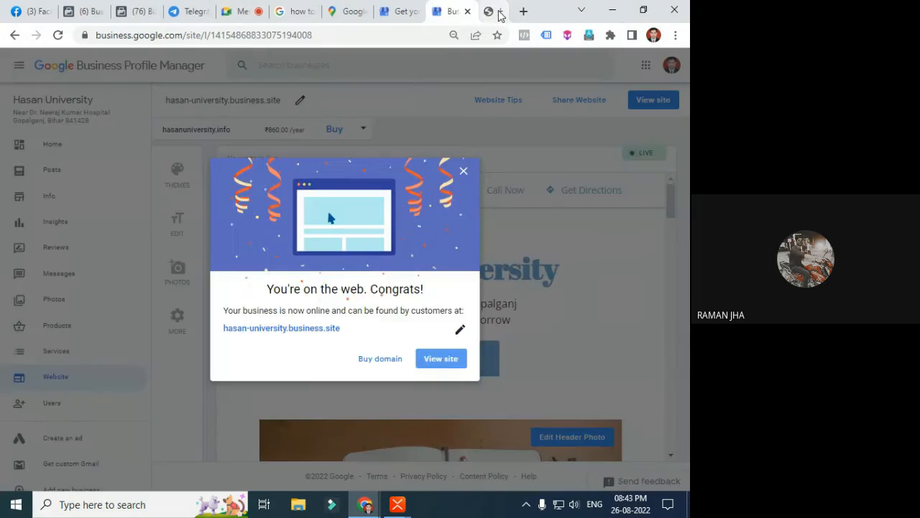
left_click(463, 173)
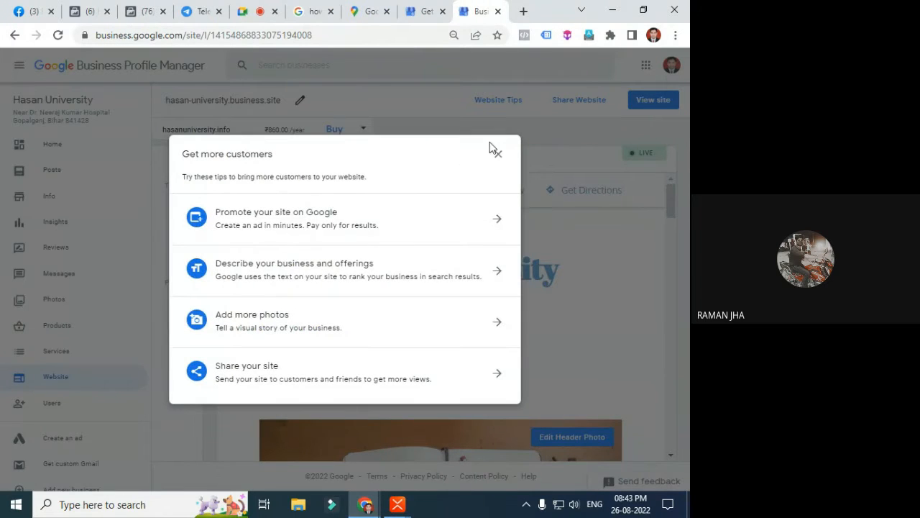
left_click(495, 157)
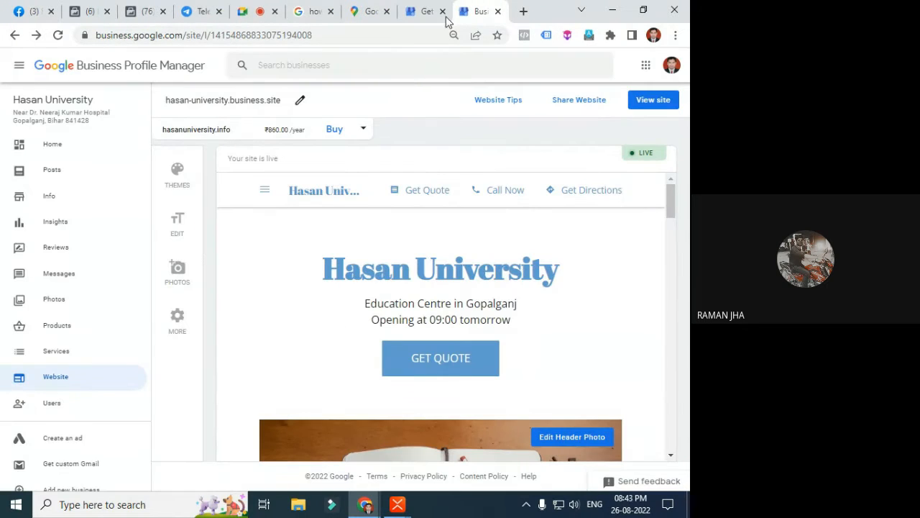
Close both Business Profile tabs and show all tools in Hasan University's Meta Business settings
left_click(494, 12)
left_click(495, 12)
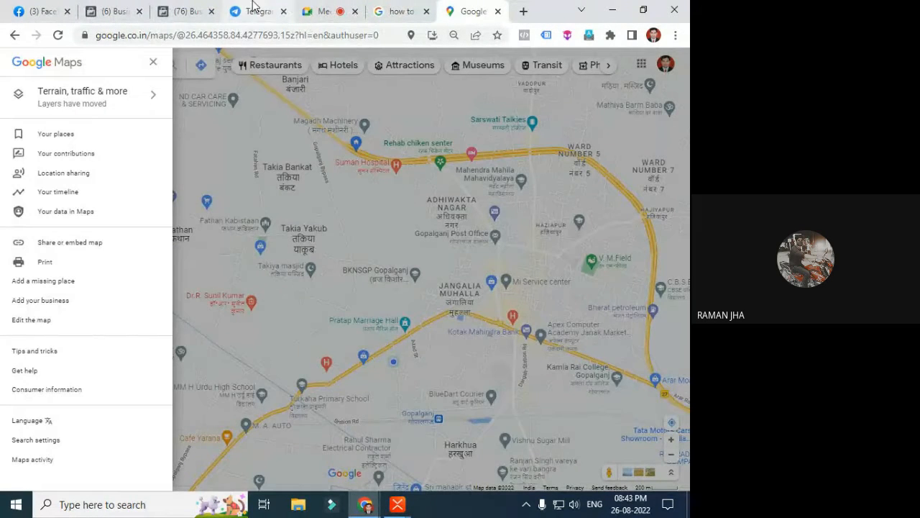
left_click(191, 6)
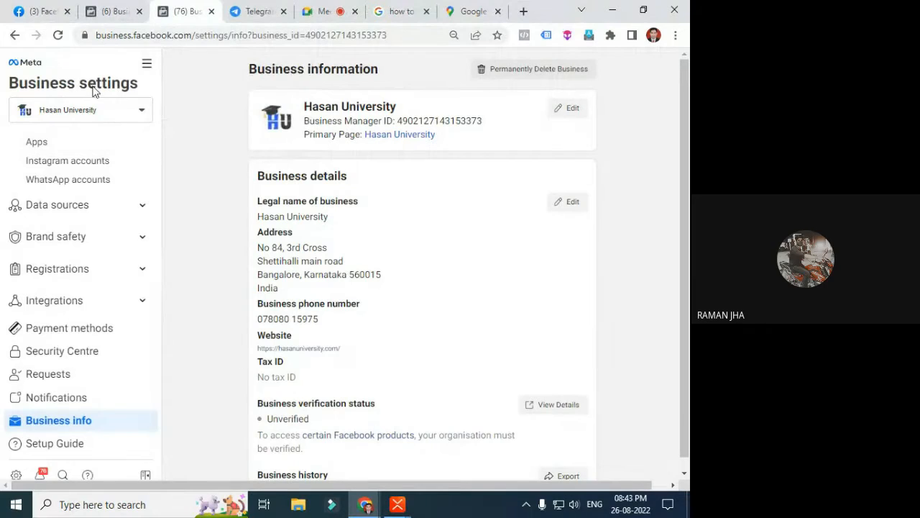
left_click(146, 66)
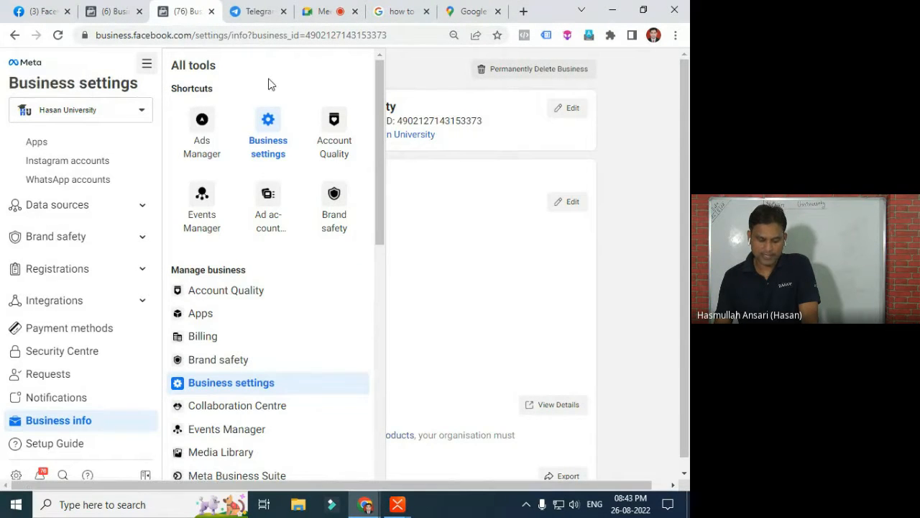
Move the Telegram tab to the first position in the browser and switch to the Facebook home page
left_click(252, 11)
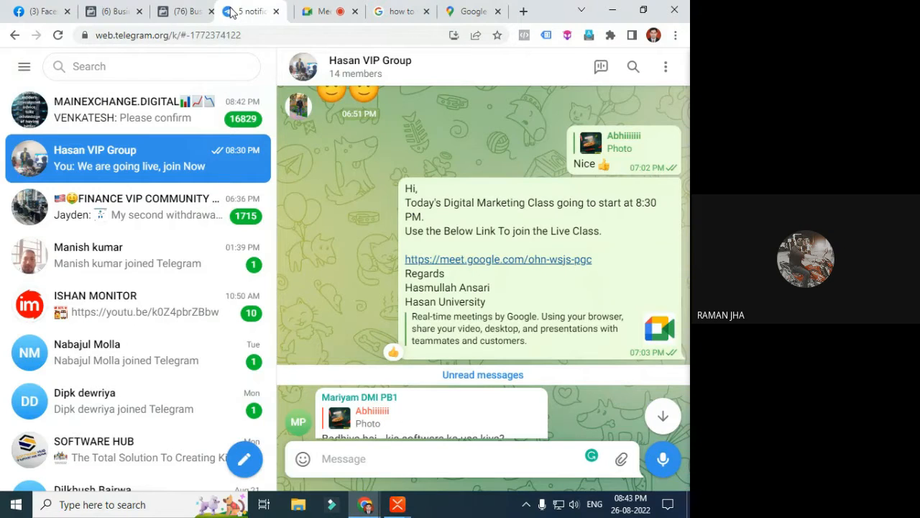
left_click_drag(231, 12, 29, 11)
left_click(115, 11)
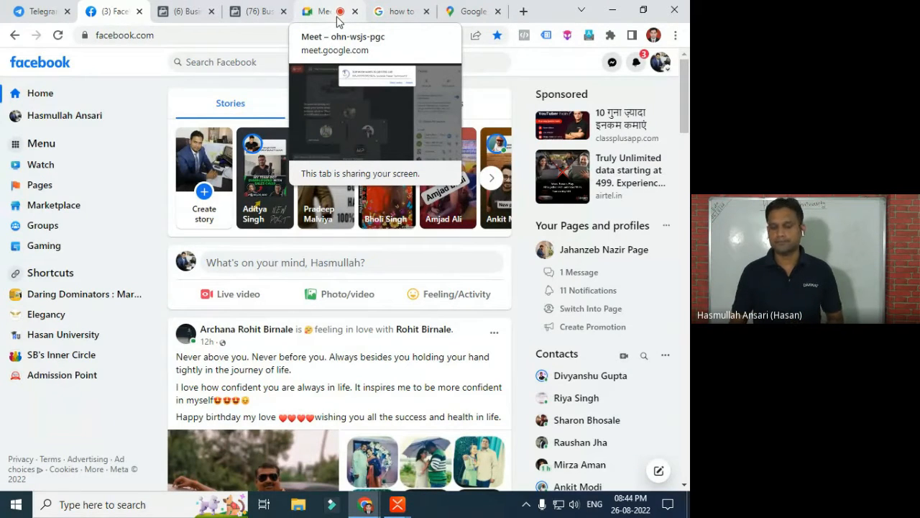
Close the Google search and Google Maps tabs to return to the Meet call
left_click(396, 9)
left_click(427, 12)
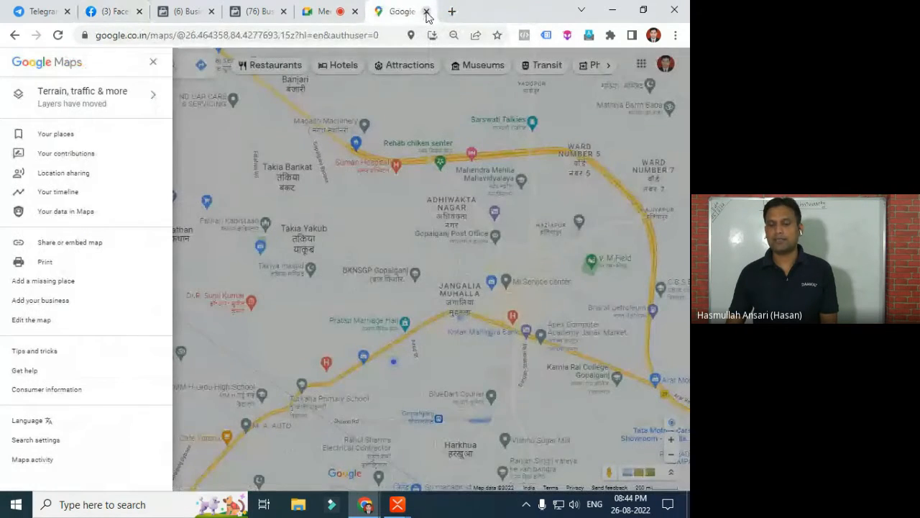
left_click(426, 11)
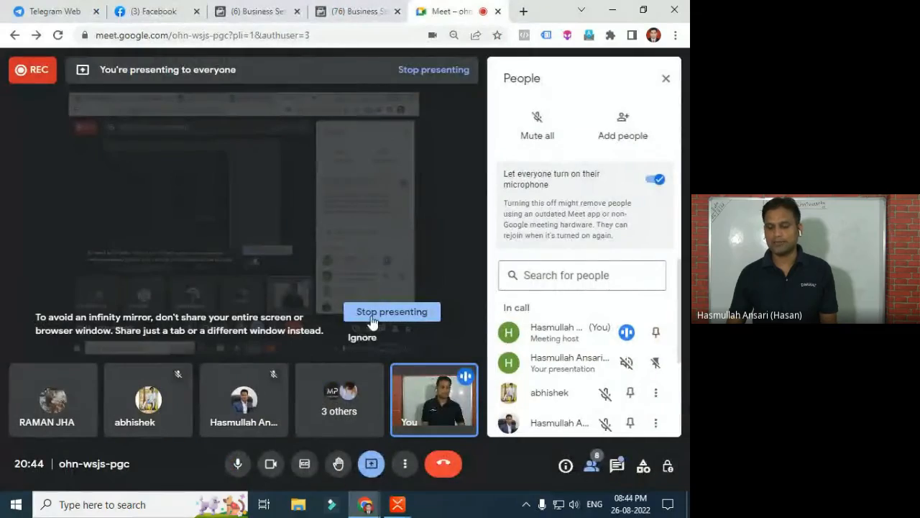
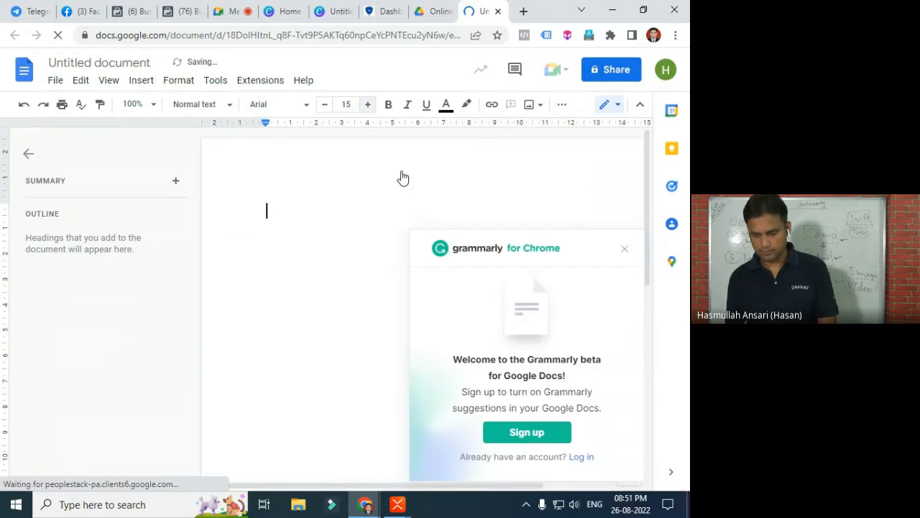
Dismiss the Grammarly sign-up prompt and start a numbered list with "Audience" as item 1 in the untitled Google Docs document
left_click(624, 250)
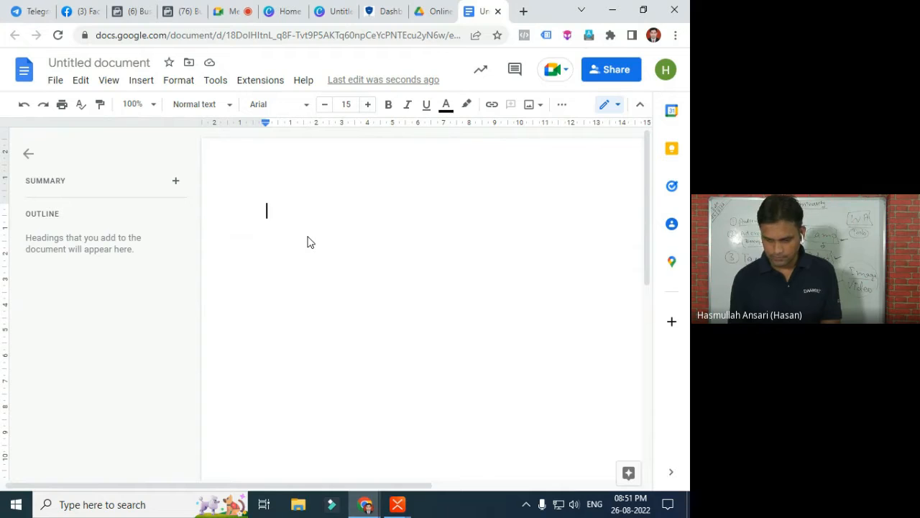
scroll(311, 236, "right", 3)
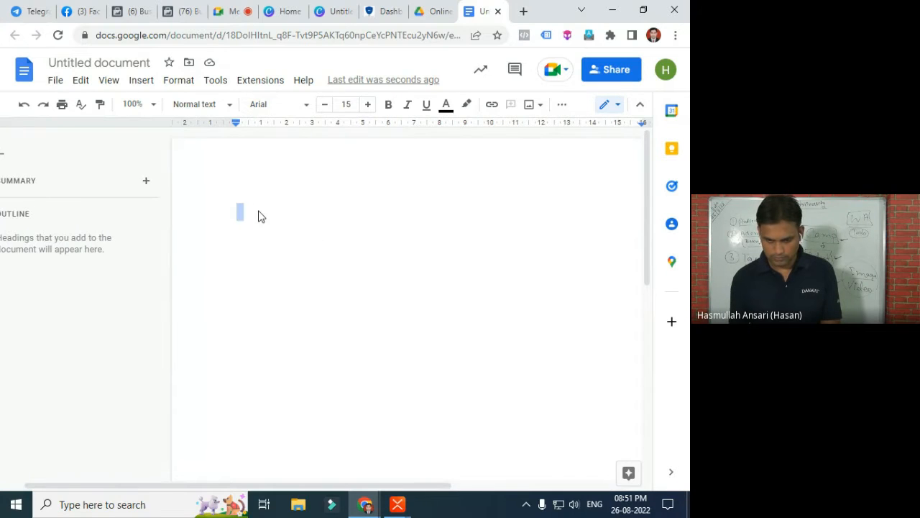
type("1")
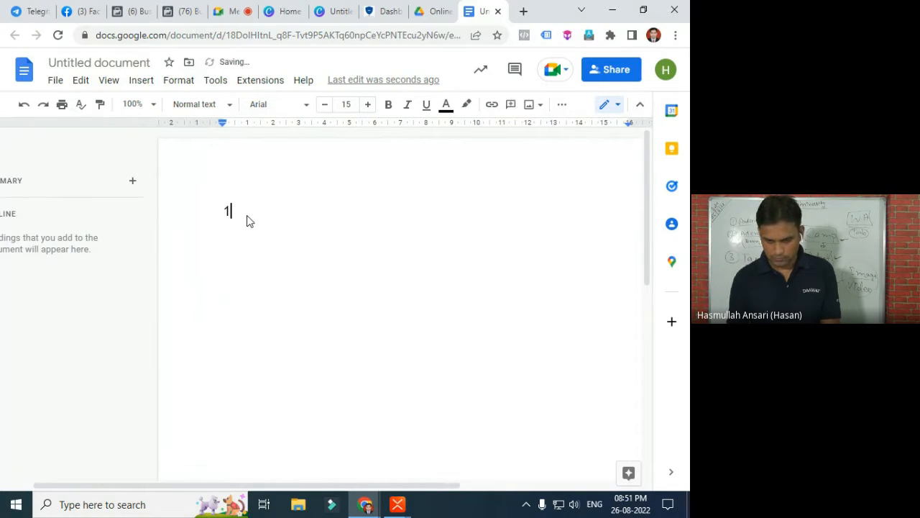
type(". ")
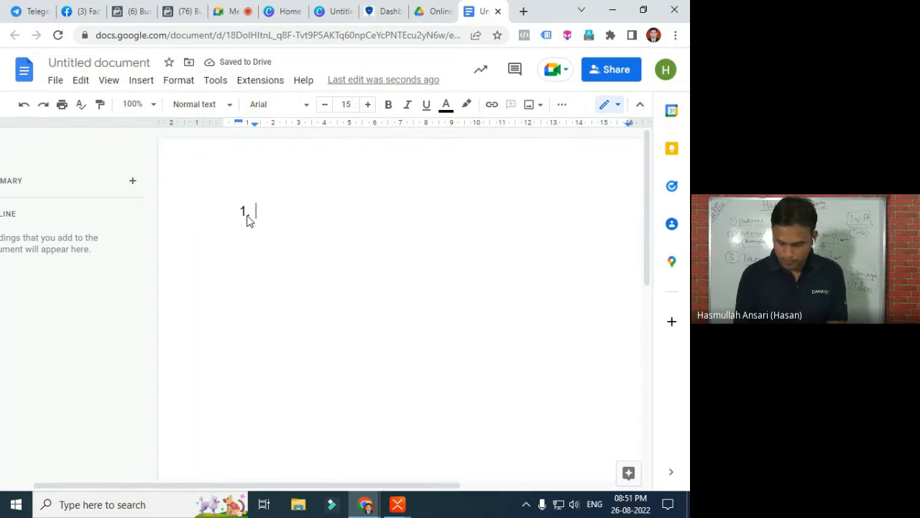
type("A")
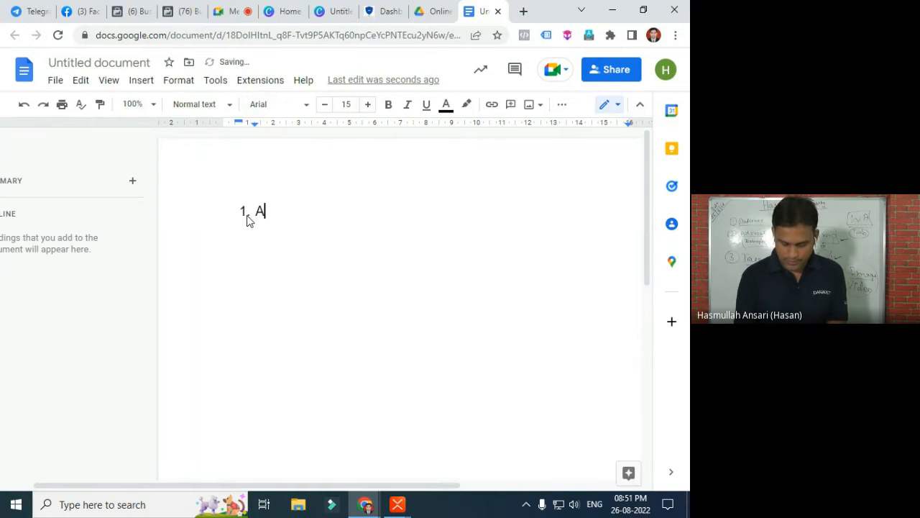
type("udience")
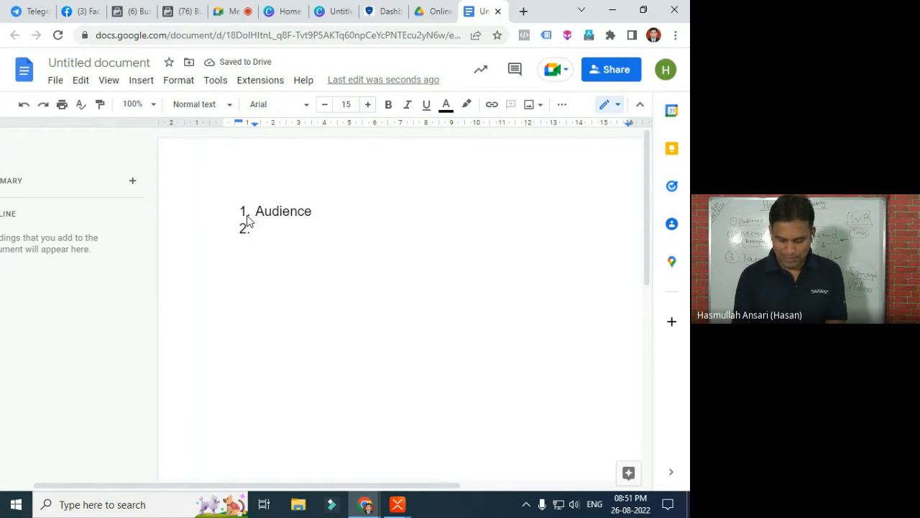
Complete the first list item as "Audience - Local Business Owner" and add the items "Ad Creative -" and "Target -"
type(" 2. Ad Creative")
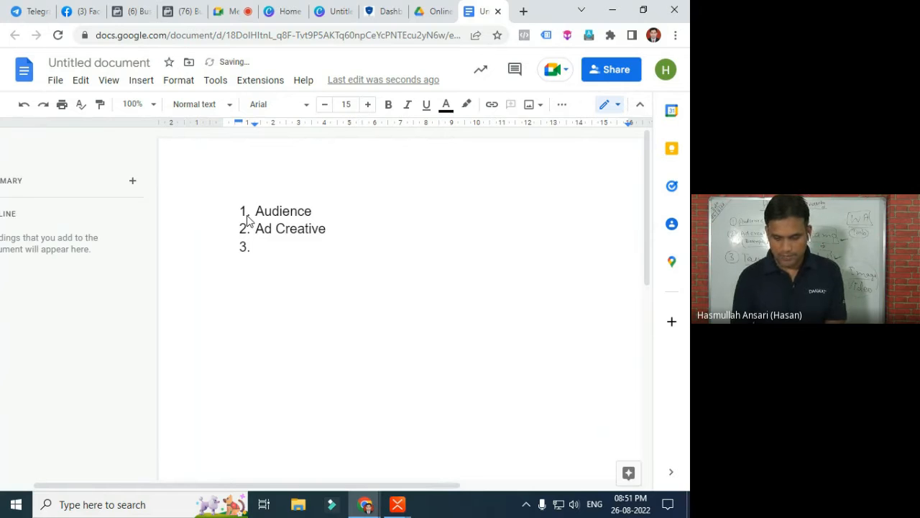
type("Target -")
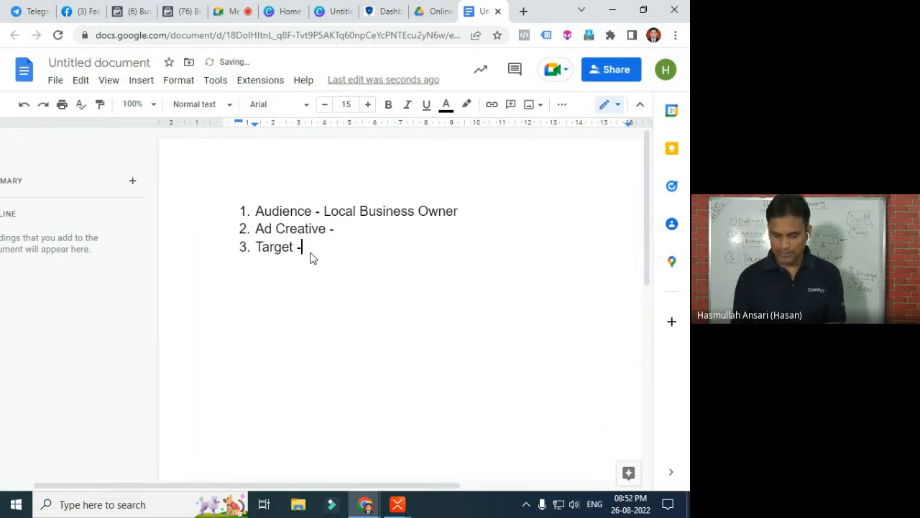
Open the sales-optimization landing page from the WordPress site's pages and copy its web address
left_click(384, 11)
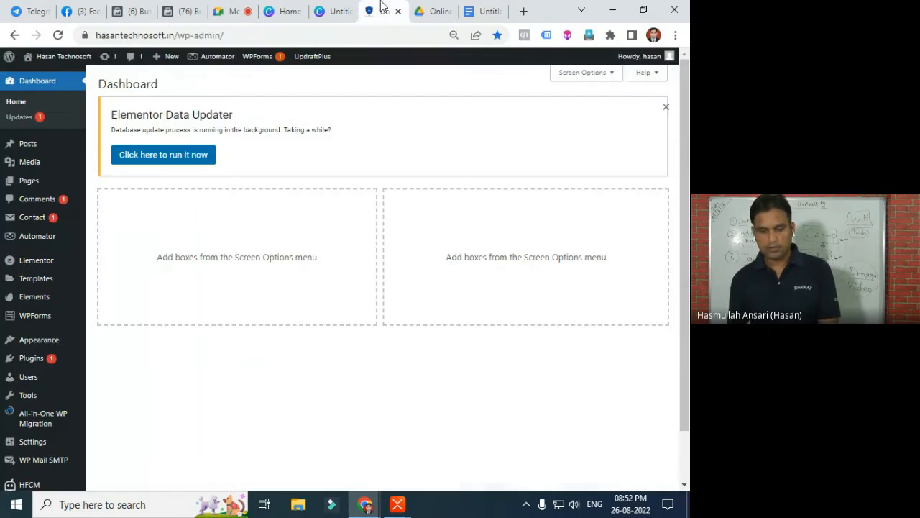
left_click(29, 183)
left_click(248, 7)
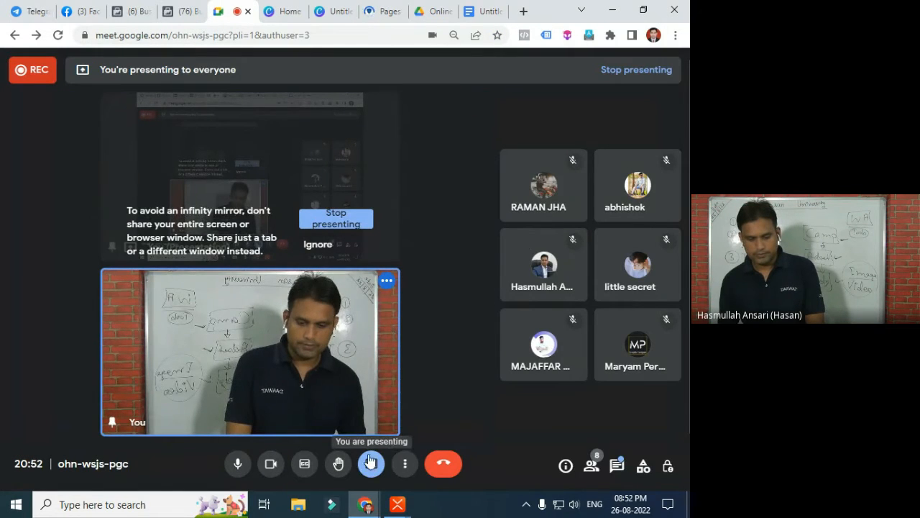
left_click(319, 223)
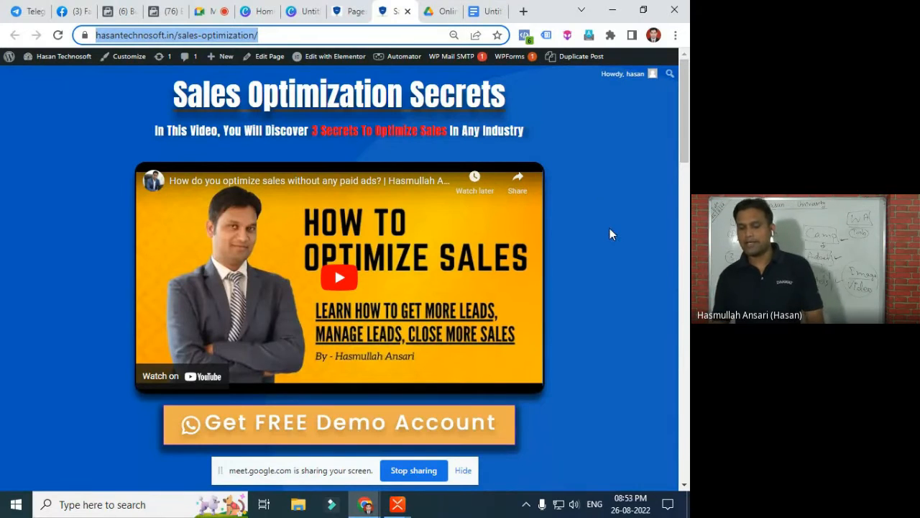
Review the Sales Optimization Secrets landing page down to its footer and return to the video section
scroll(530, 430, "down", 5)
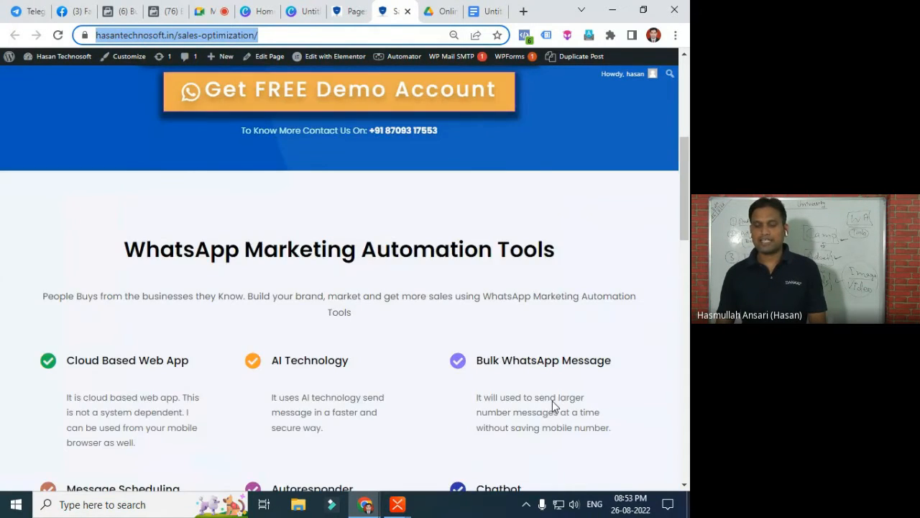
scroll(553, 401, "down", 15)
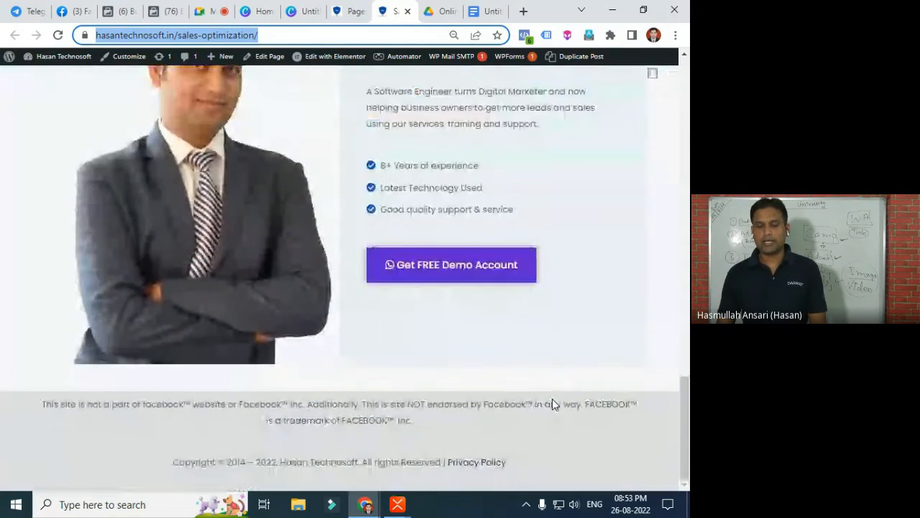
scroll(553, 400, "up", 6)
scroll(558, 397, "up", 8)
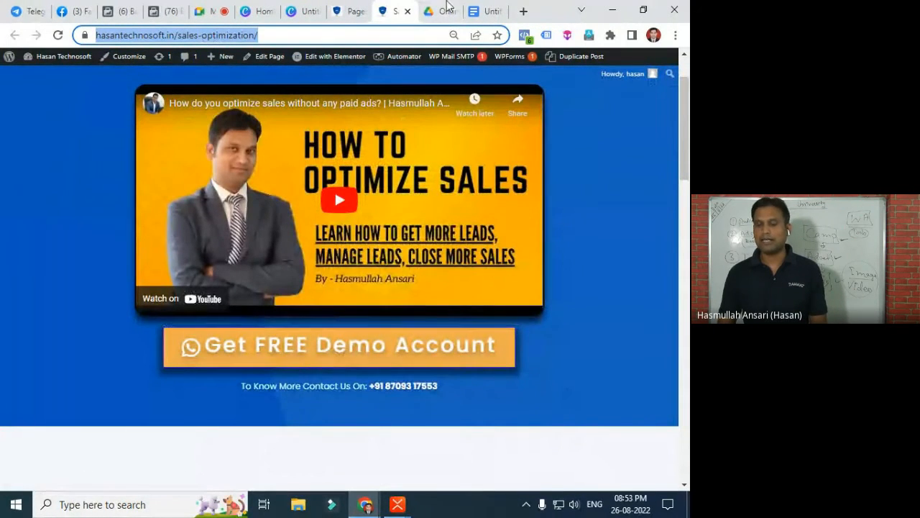
left_click(477, 11)
left_click(100, 63)
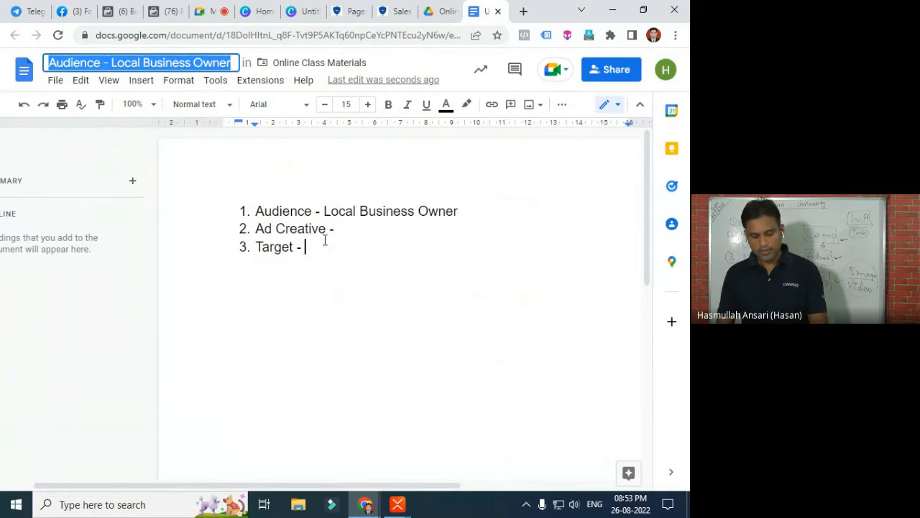
type("https://hasantechnosoft.in/sales-optimization/")
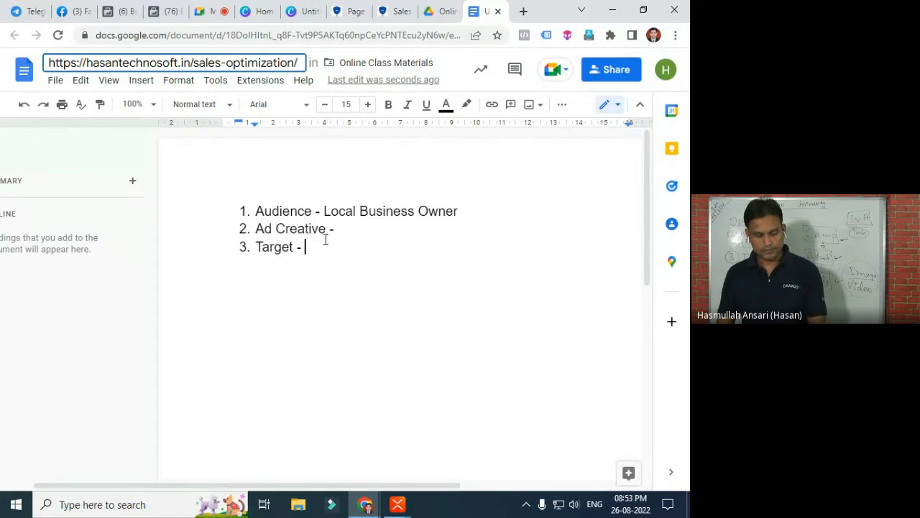
key("ctrl+z")
left_click(355, 250)
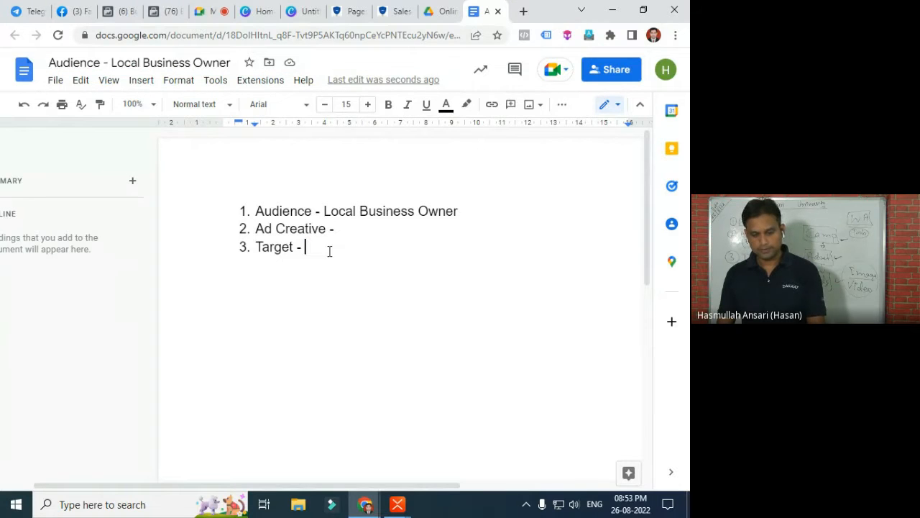
type("https://hasantechnosoft.in/sales-optimization/")
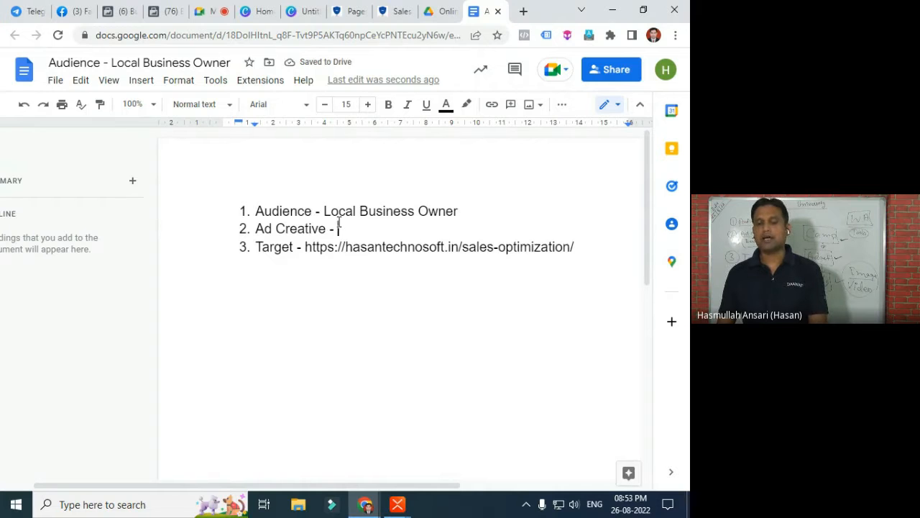
Switch to the untitled Canva Instagram Post design and browse its templates for a suitable ad layout
left_click(302, 11)
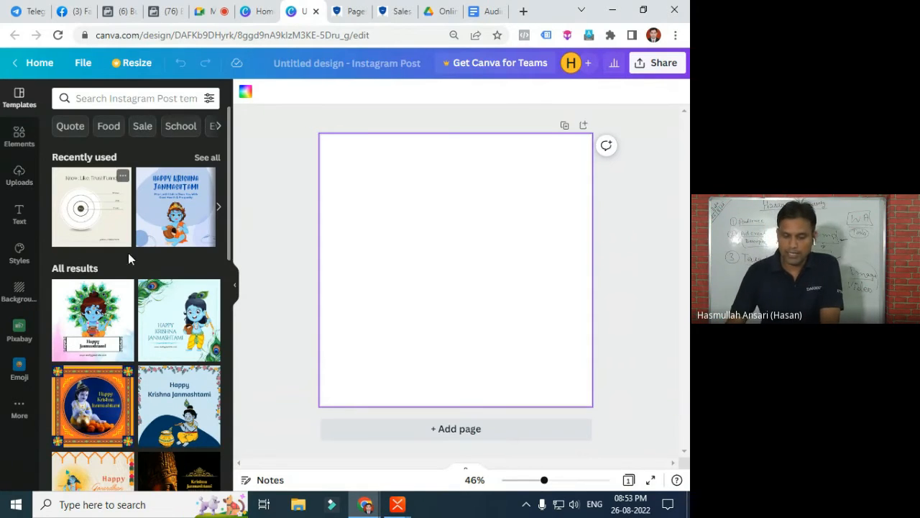
scroll(173, 300, "down", 3)
scroll(172, 300, "down", 3)
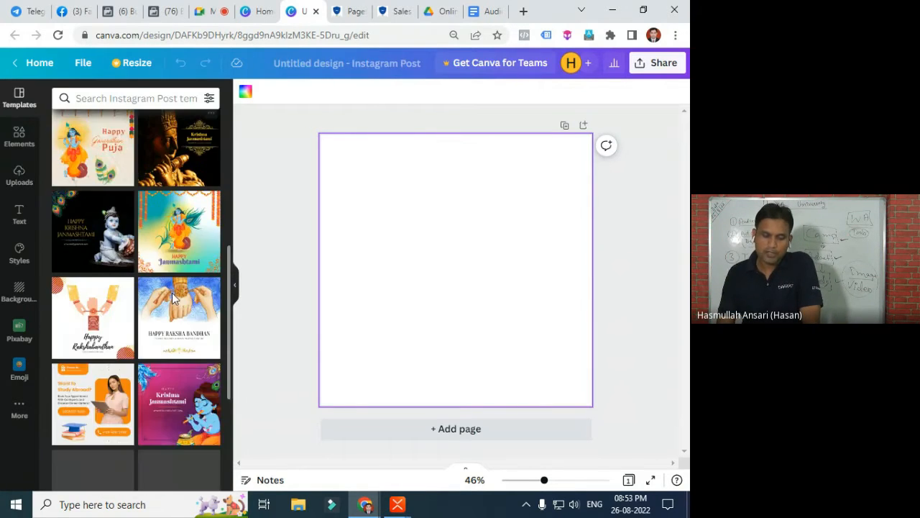
scroll(173, 298, "down", 4)
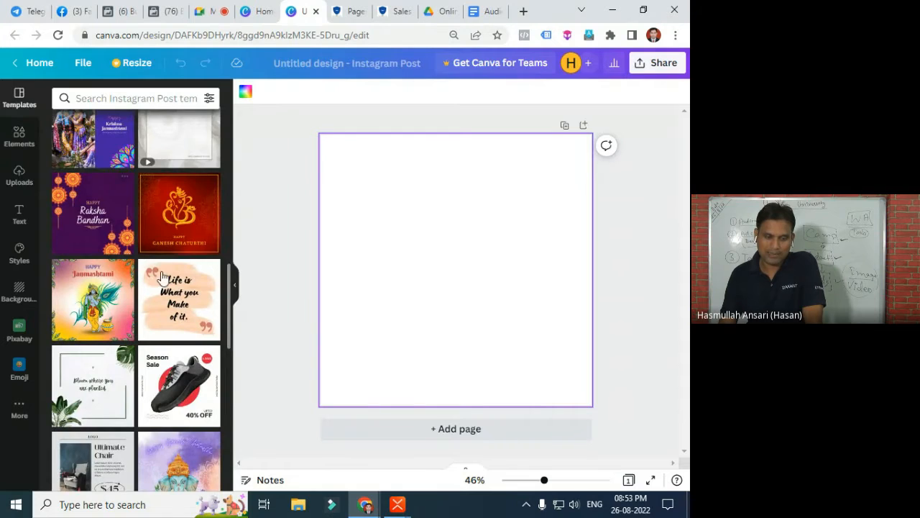
scroll(173, 295, "down", 6)
scroll(185, 311, "down", 6)
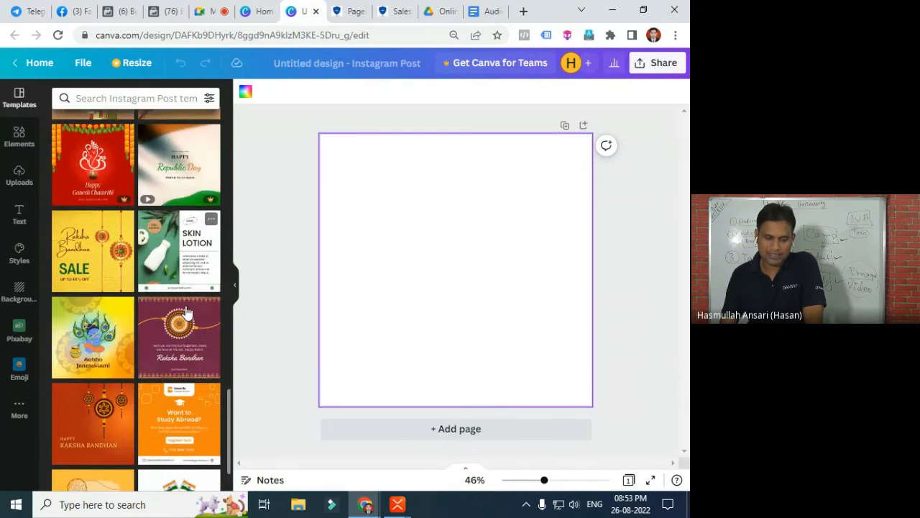
scroll(186, 311, "down", 2)
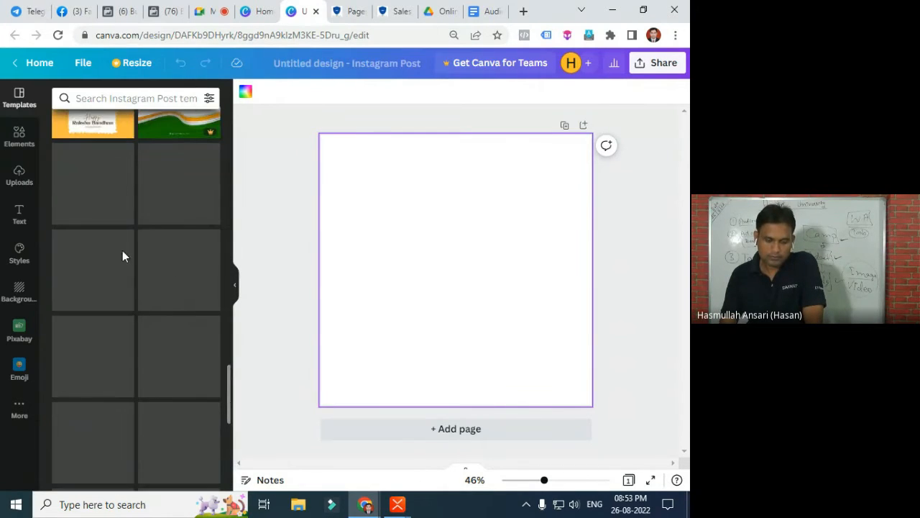
Open the design named "best" from the recent designs on the Canva home page and look over its pages
left_click(248, 9)
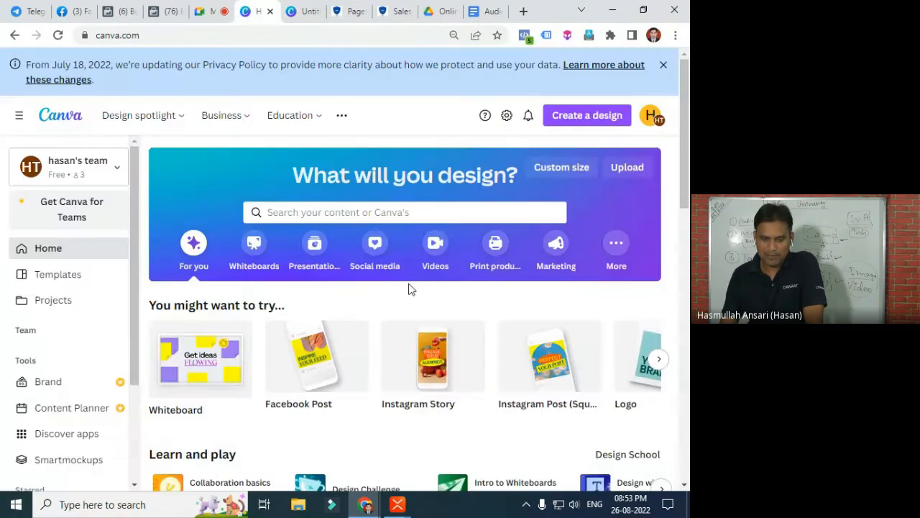
scroll(411, 289, "down", 3)
scroll(364, 331, "down", 2)
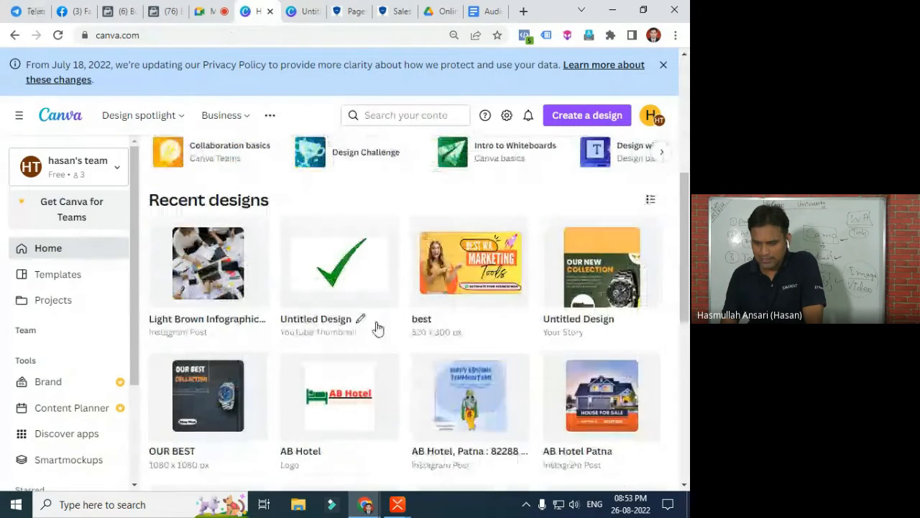
left_click(438, 263)
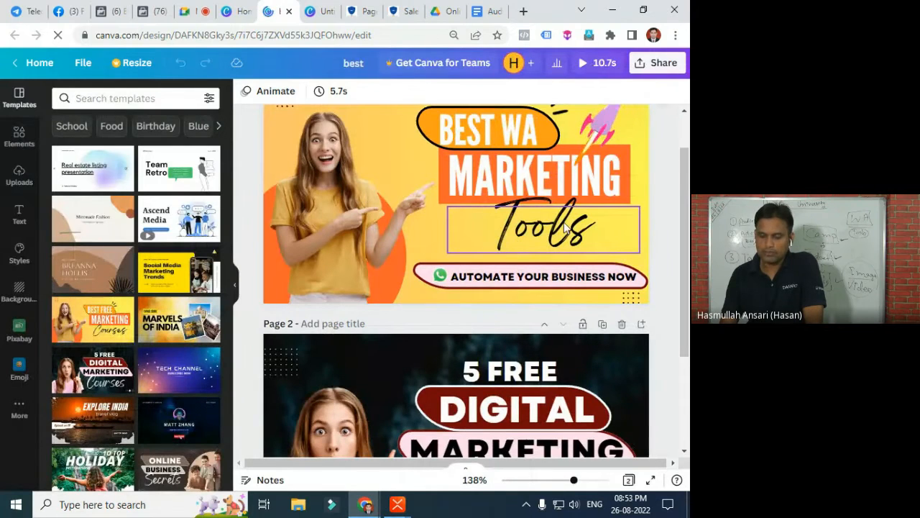
scroll(469, 264, "down", 2)
scroll(473, 261, "up", 3)
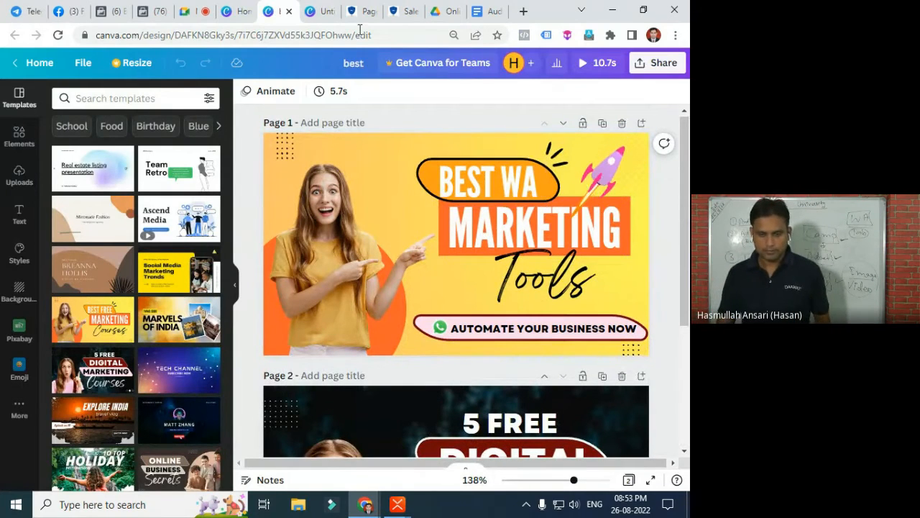
Copy all elements of page 1 in the "best" design, the "BEST WA MARKETING Tools" artwork
double_click(393, 141)
key("ctrl+a")
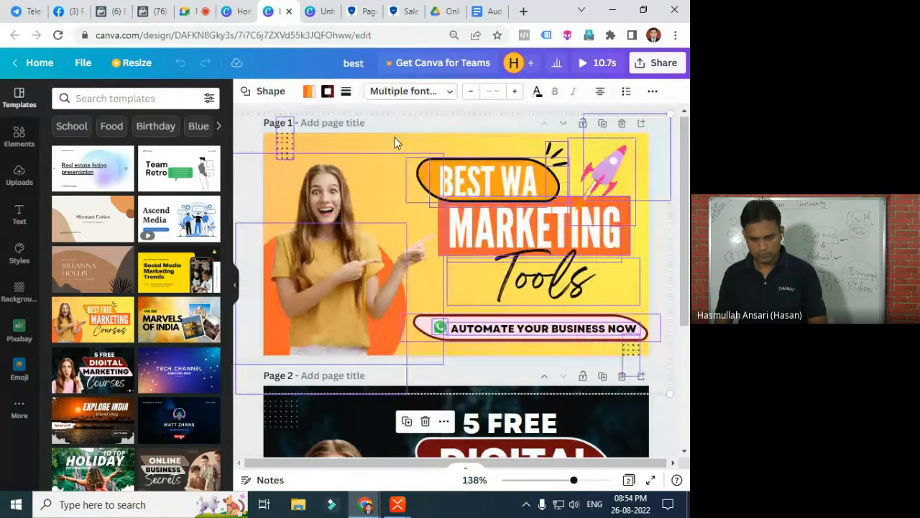
left_click(322, 9)
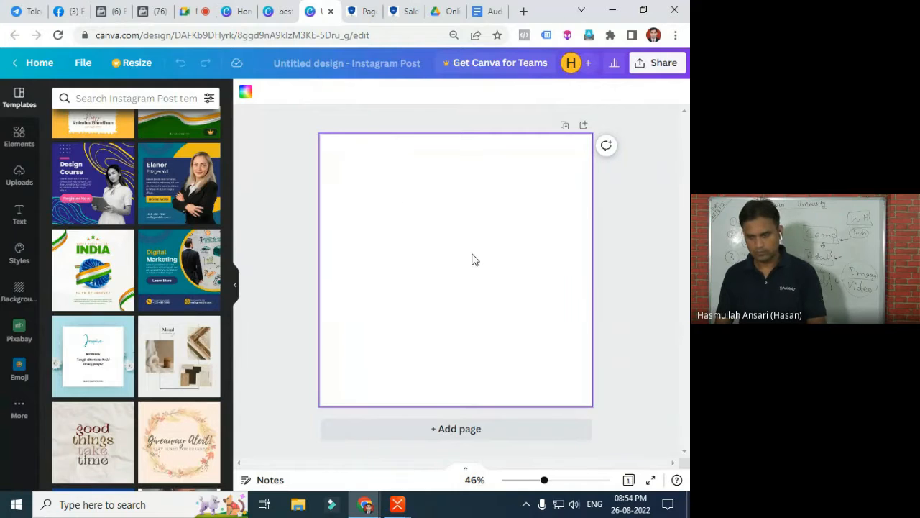
left_click(287, 8)
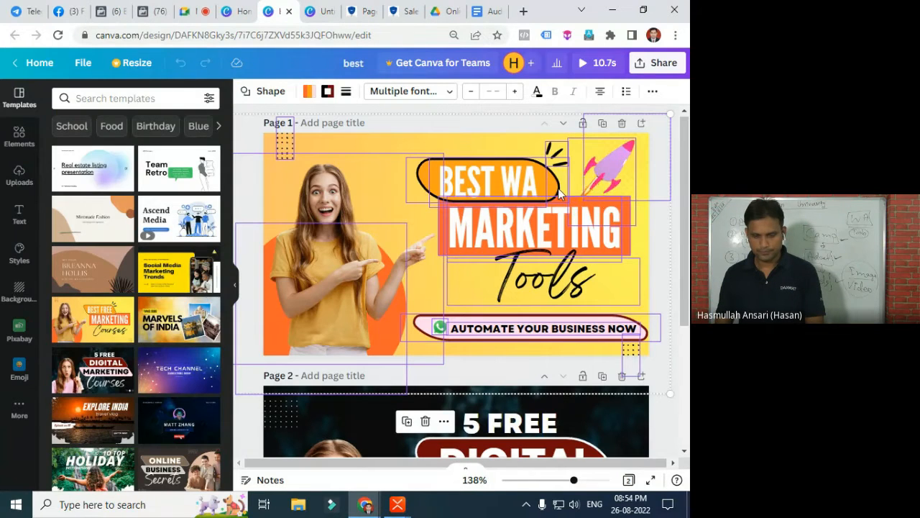
left_click(656, 234)
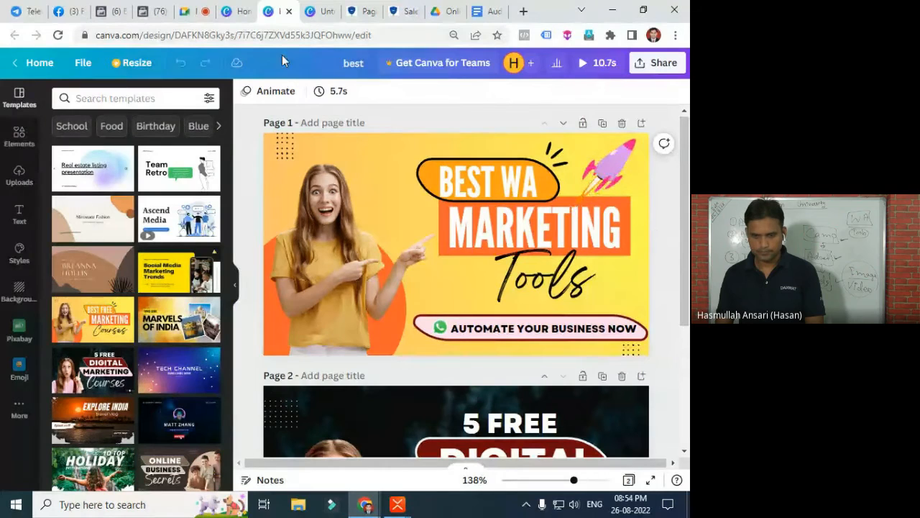
Paste the copied artwork into the blank Instagram Post, enlarging it to the page width and placing it on the lower half
left_click(320, 9)
key("ctrl+v")
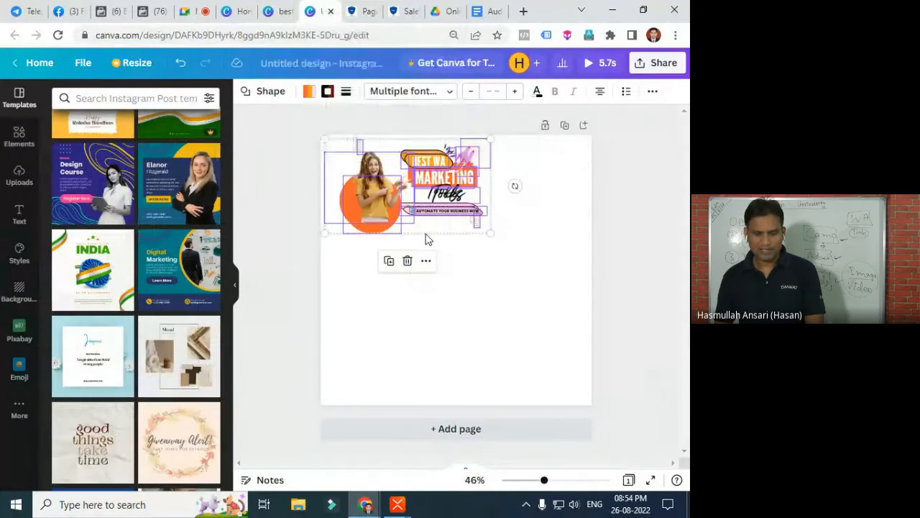
left_click_drag(491, 234, 561, 341)
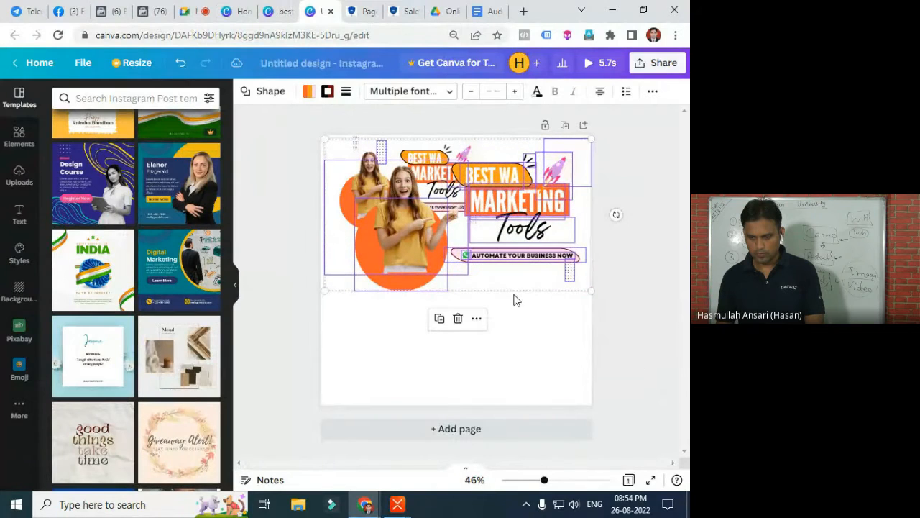
left_click_drag(513, 292, 511, 381)
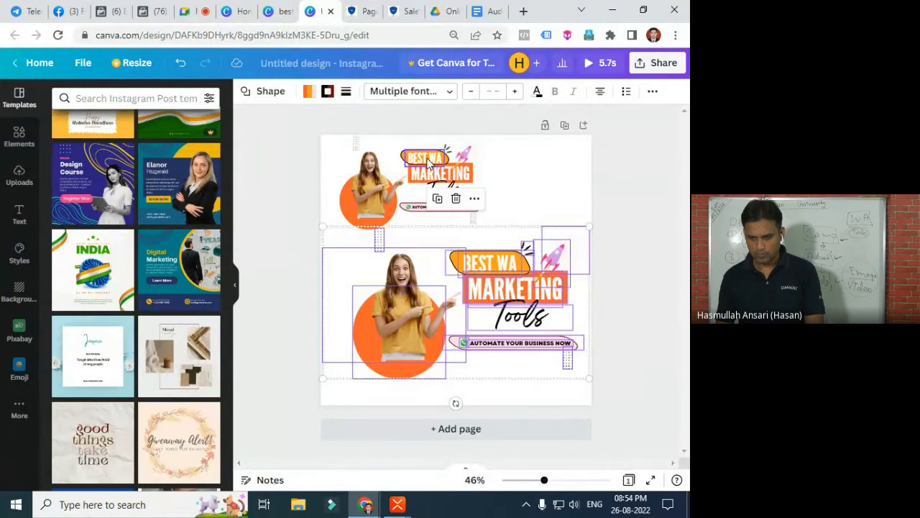
Delete the woman, orange circle, "MARKETING" text, rocket and "BEST WA" label from the smaller duplicate artwork
left_click(455, 174)
left_click_drag(456, 170, 337, 180)
key("Delete")
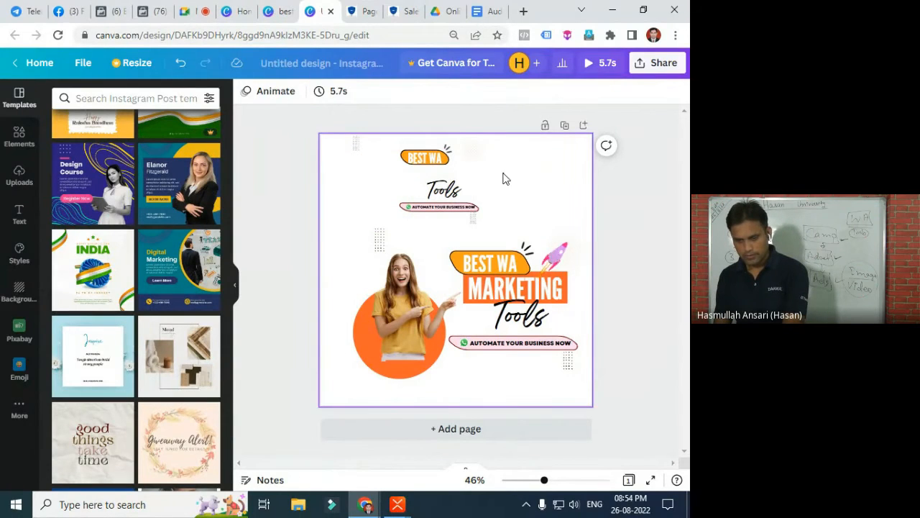
left_click(472, 149)
key("Delete")
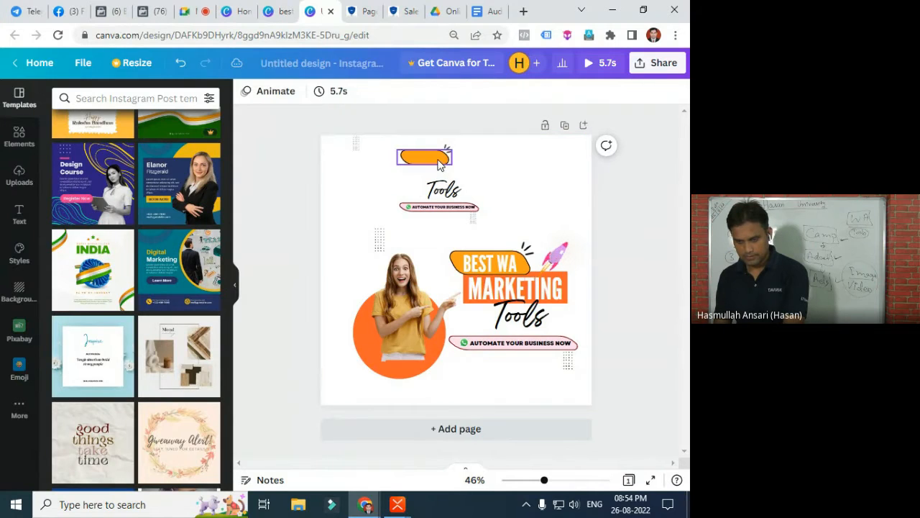
left_click(439, 163)
key("Delete")
Delete the duplicate's "Tools" text, "AUTOMATE YOUR BUSINESS NOW" banner, WhatsApp icon and nearby dots, plus the larger artwork's upper dot pattern
left_click(442, 188)
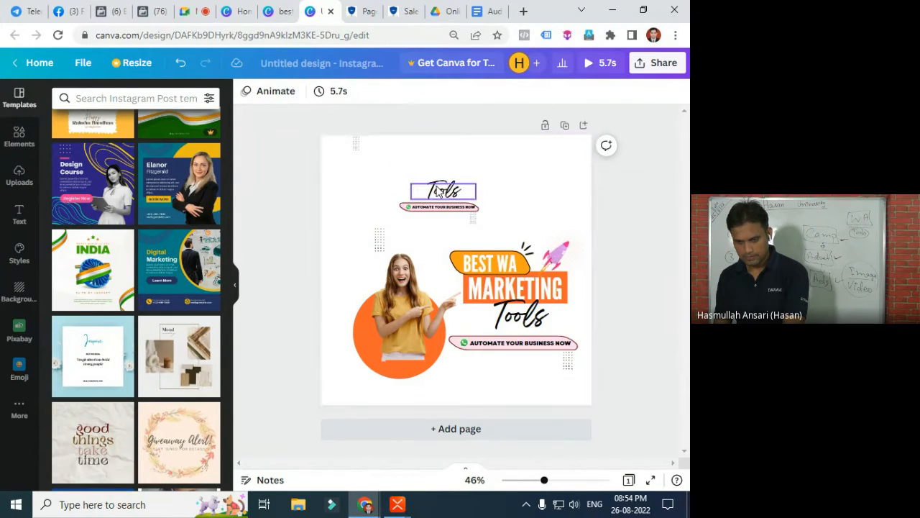
key("Delete")
left_click(440, 207)
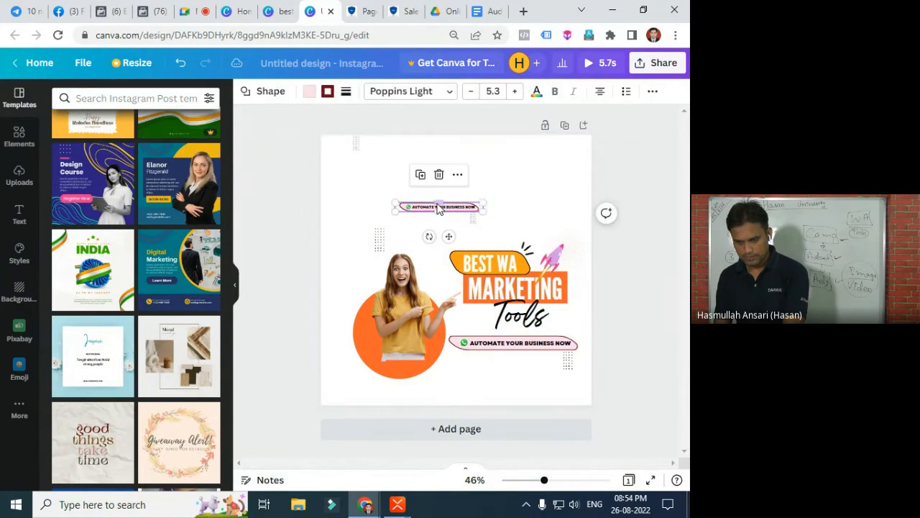
left_click(378, 247)
key("Delete")
left_click(440, 208)
key("Delete")
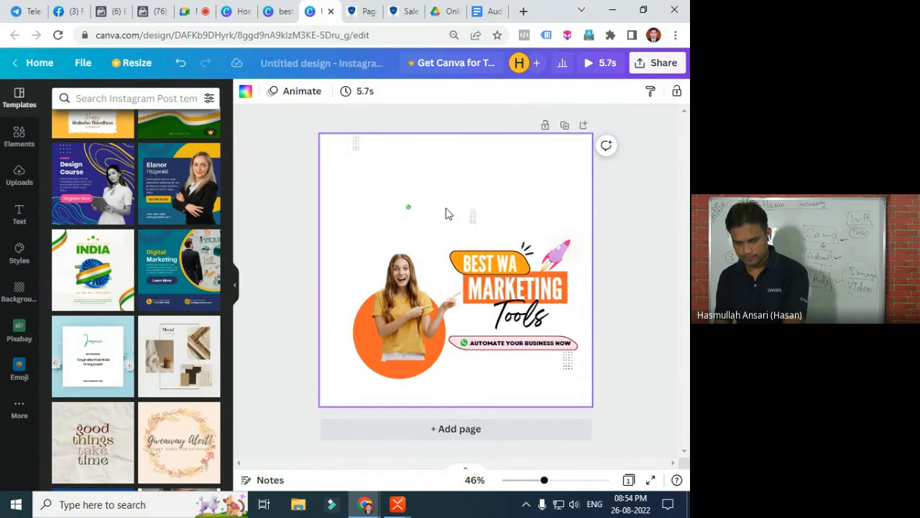
left_click(473, 215)
key("Delete")
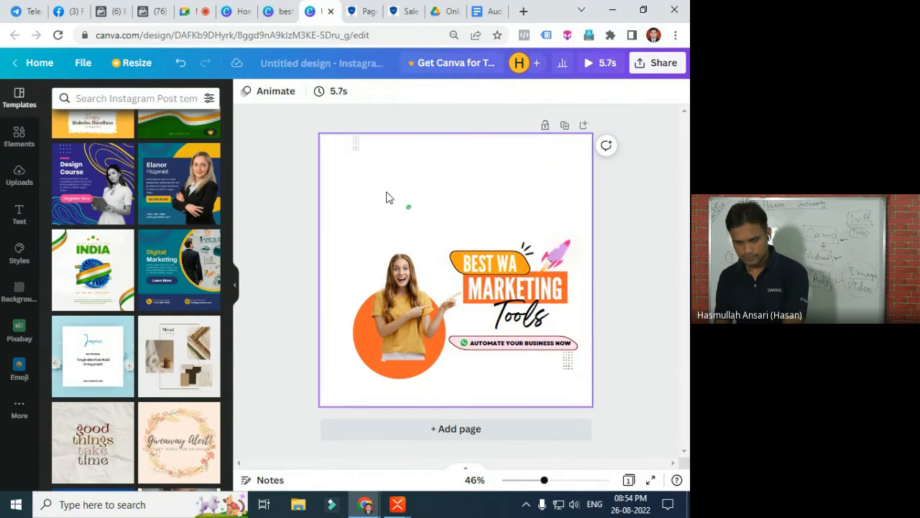
left_click(408, 209)
key("Delete")
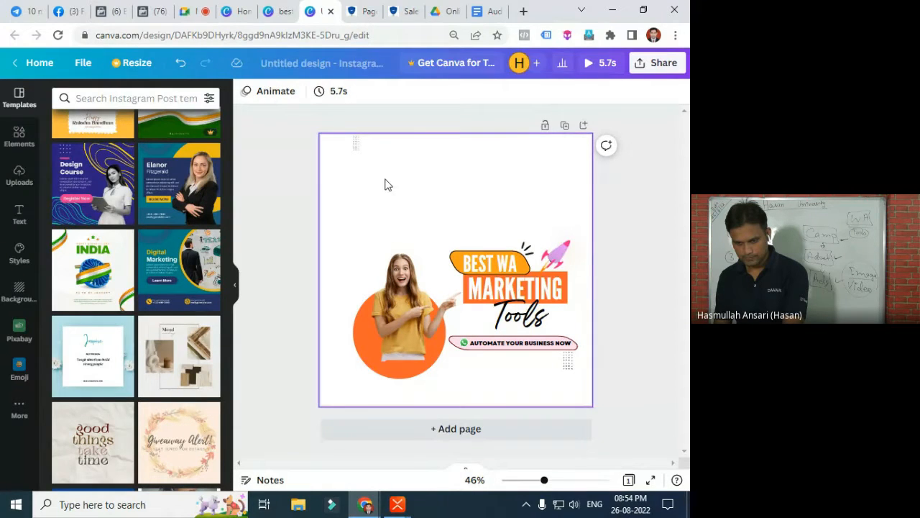
Delete the leftover dot pattern near the page's upper edge and move the whole "BEST WA MARKETING Tools" artwork up to mid-page
left_click(354, 144)
key("Delete")
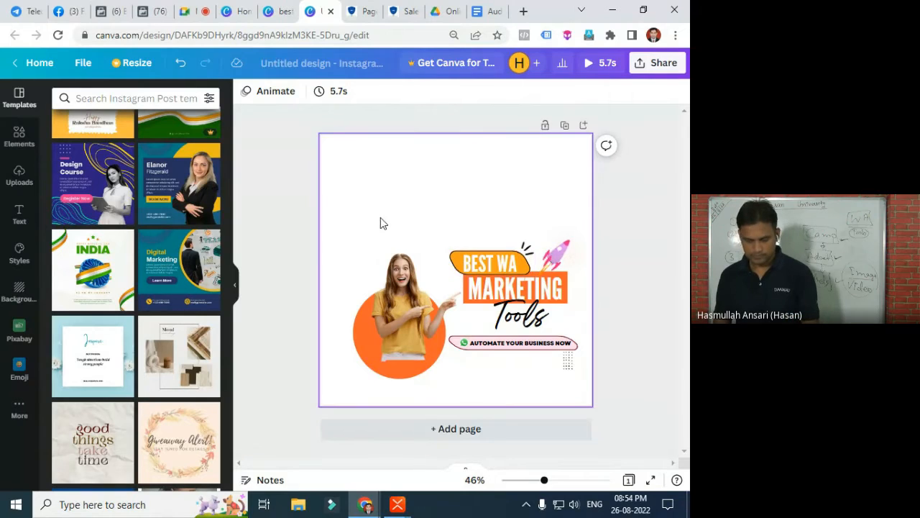
left_click_drag(359, 179, 568, 381)
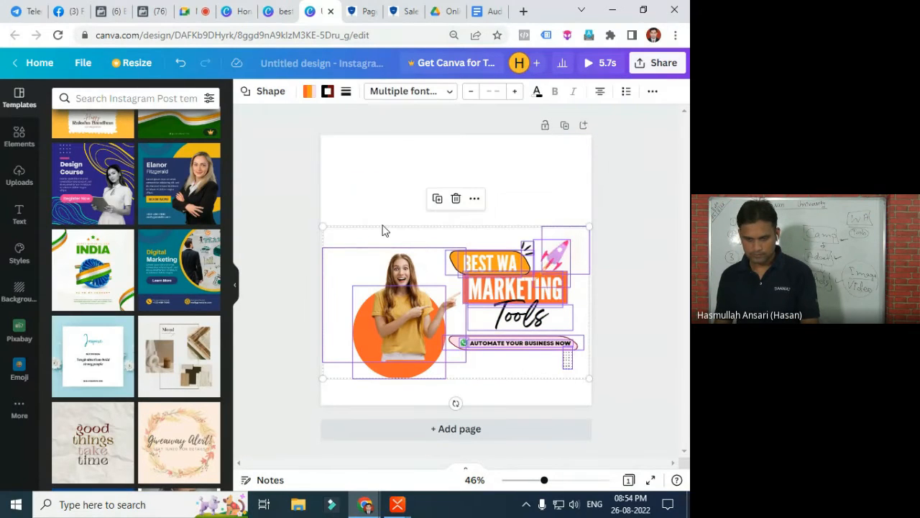
left_click_drag(381, 234, 363, 174)
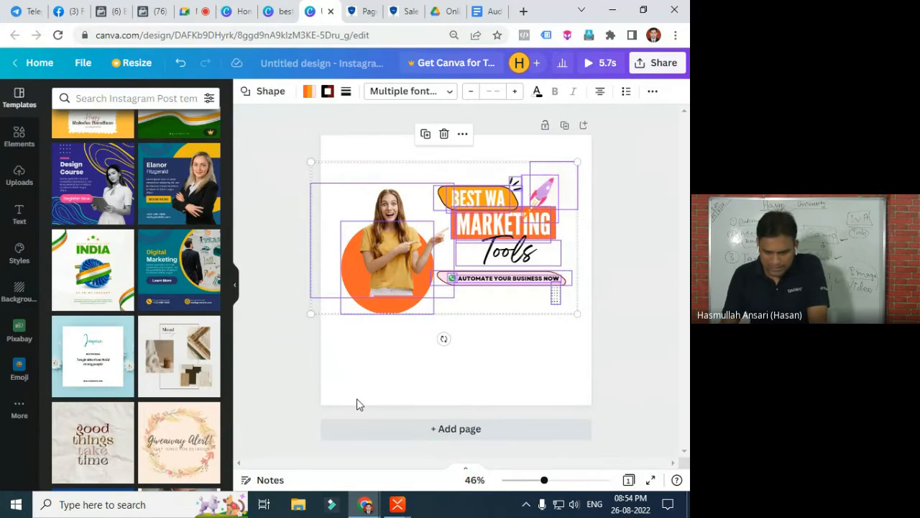
Add a second page with the teal and yellow "BOOK NOW" portrait template, and open the background choices with page 1 in view
left_click(419, 436)
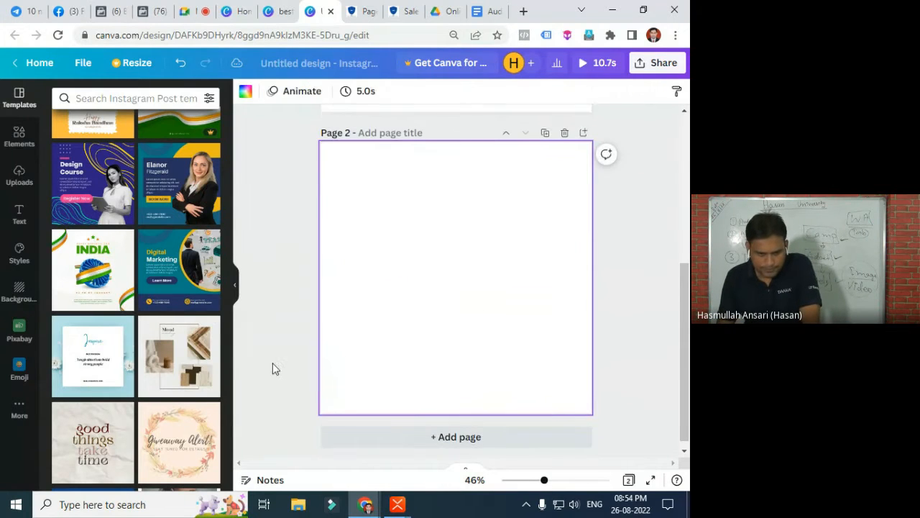
left_click(160, 204)
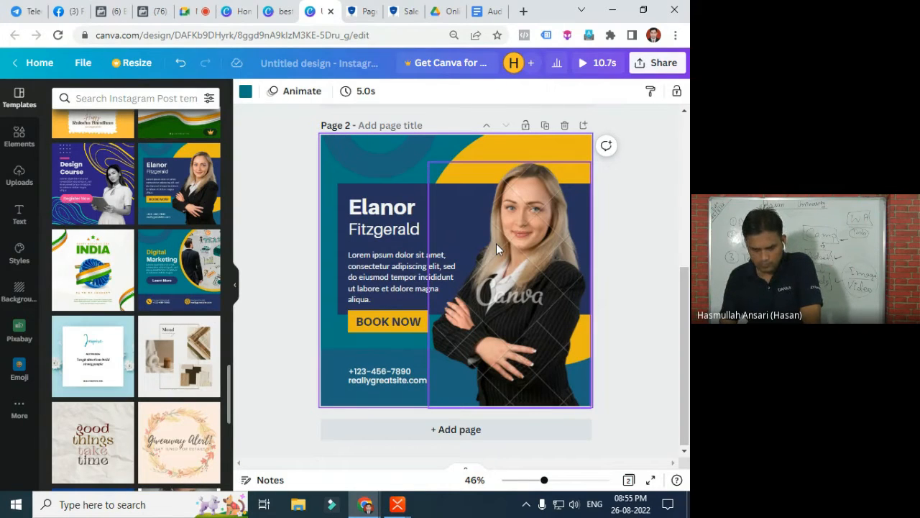
scroll(479, 276, "up", 5)
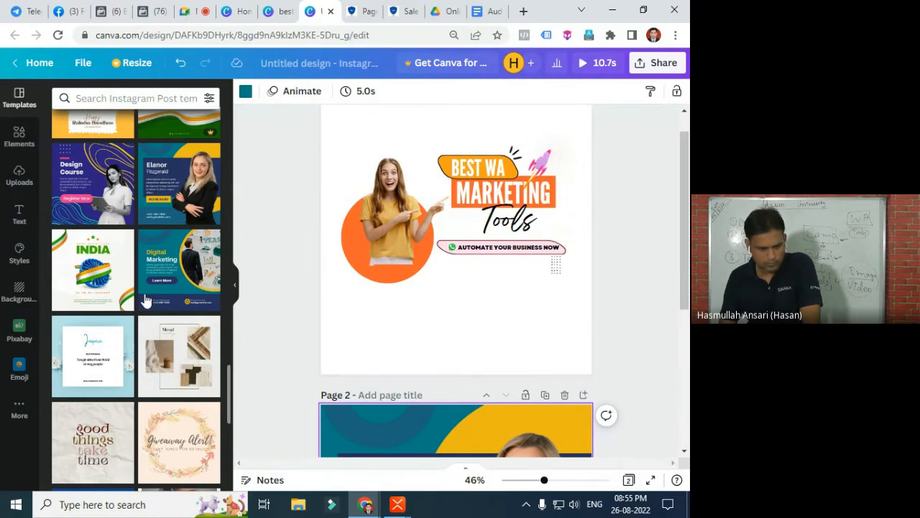
left_click(11, 295)
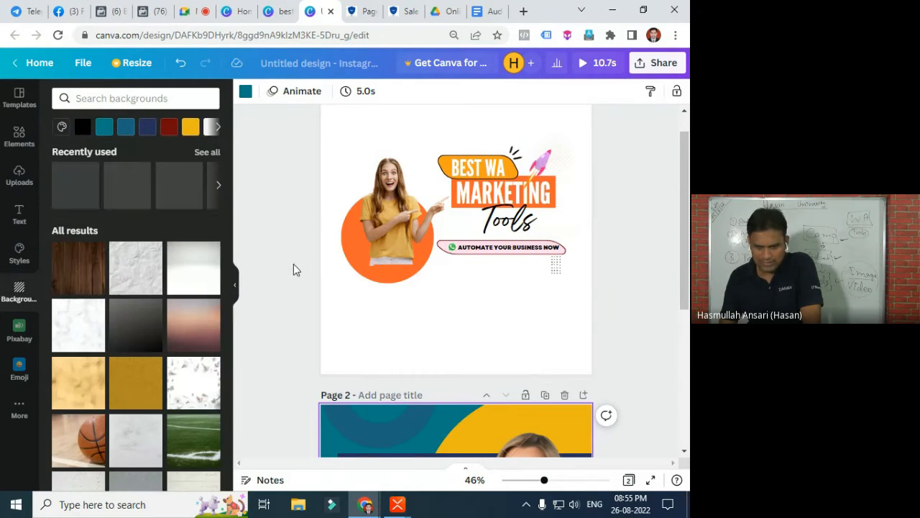
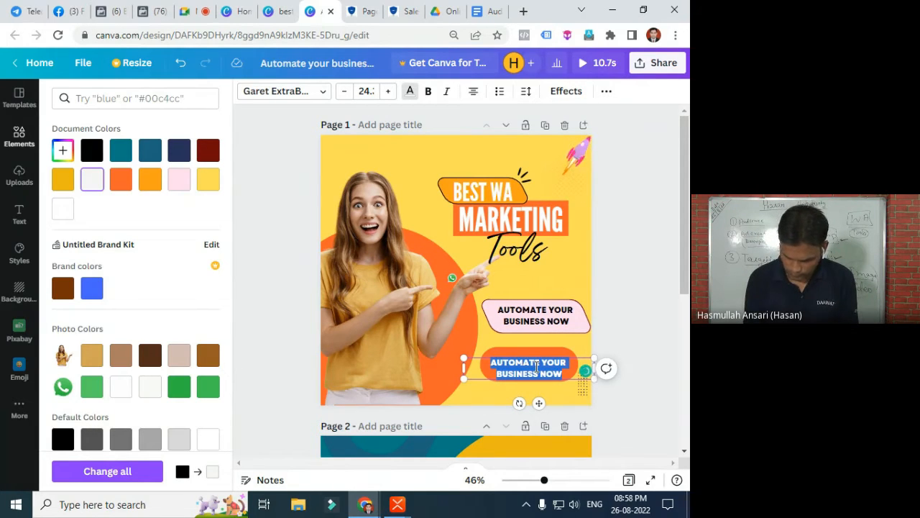
Replace the text on the orange button with "GET DEMO NOW"
key("BackSpace")
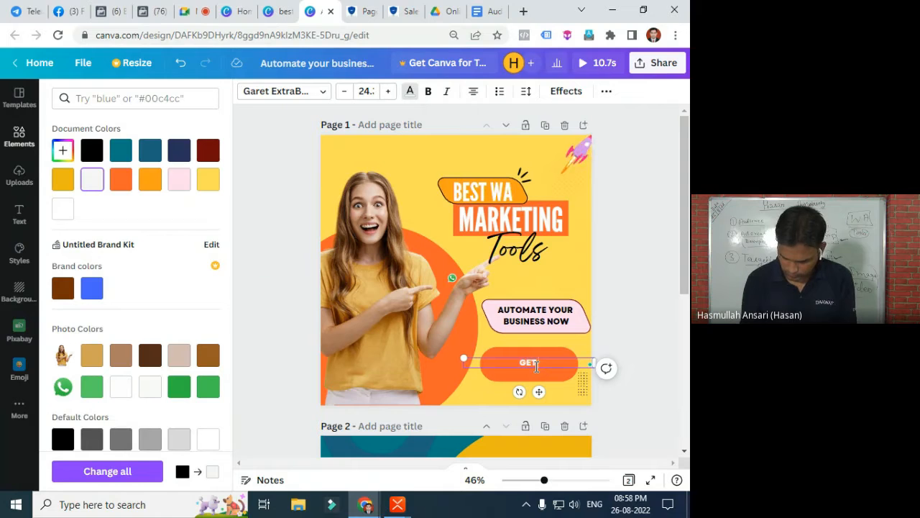
type("GET DEMO NO")
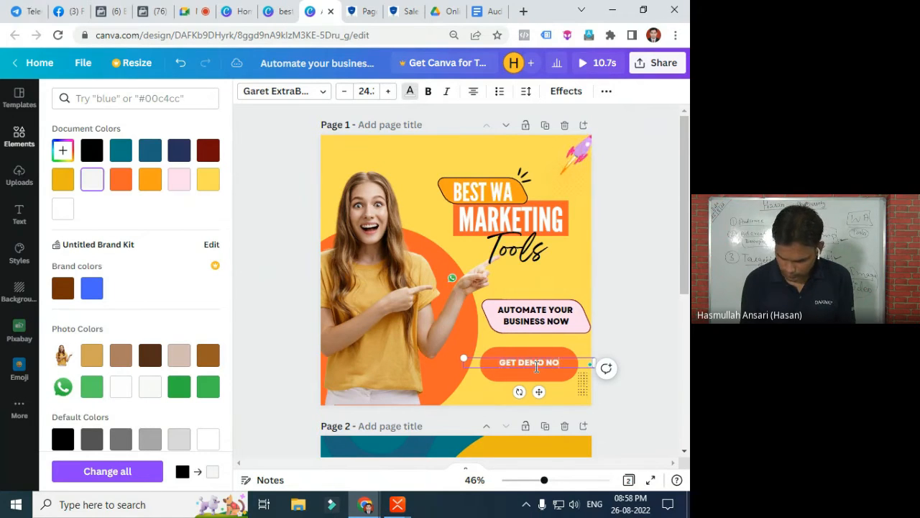
type("W")
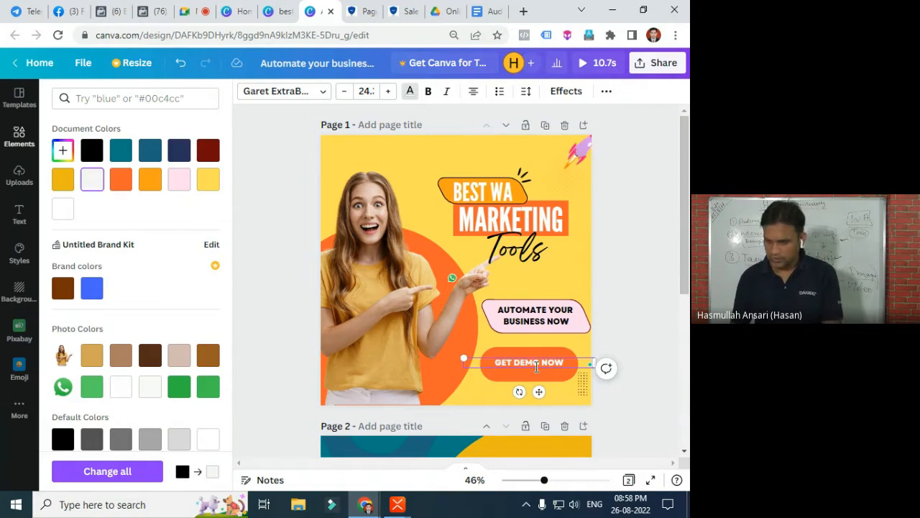
Increase the font size of the "GET DEMO NOW" text to about 31 so it fills the orange button
left_click(392, 93)
left_click(389, 92)
left_click(389, 91)
left_click(389, 91)
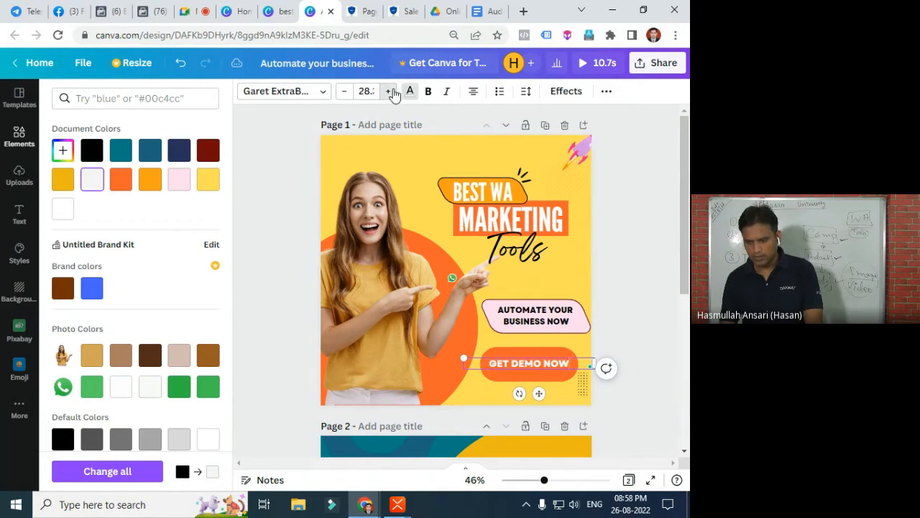
left_click(389, 91)
left_click(389, 91)
left_click(389, 91)
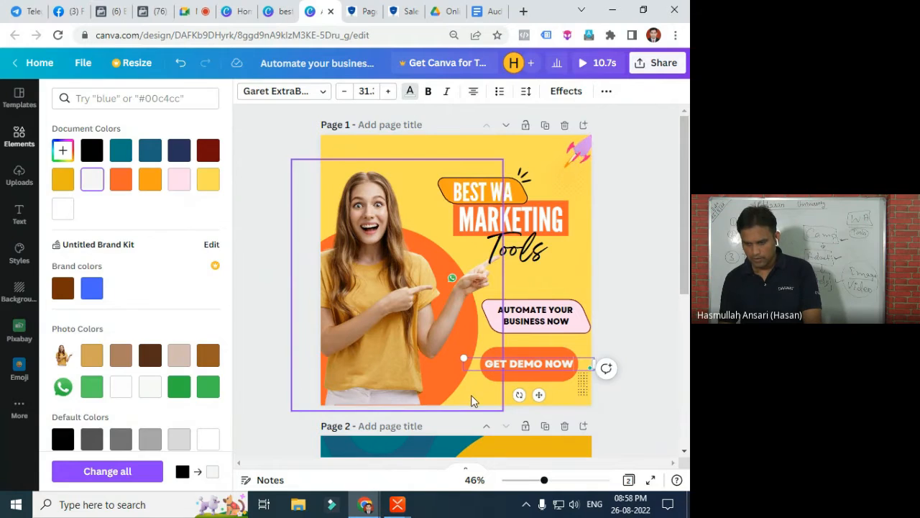
left_click(445, 374)
left_click(655, 378)
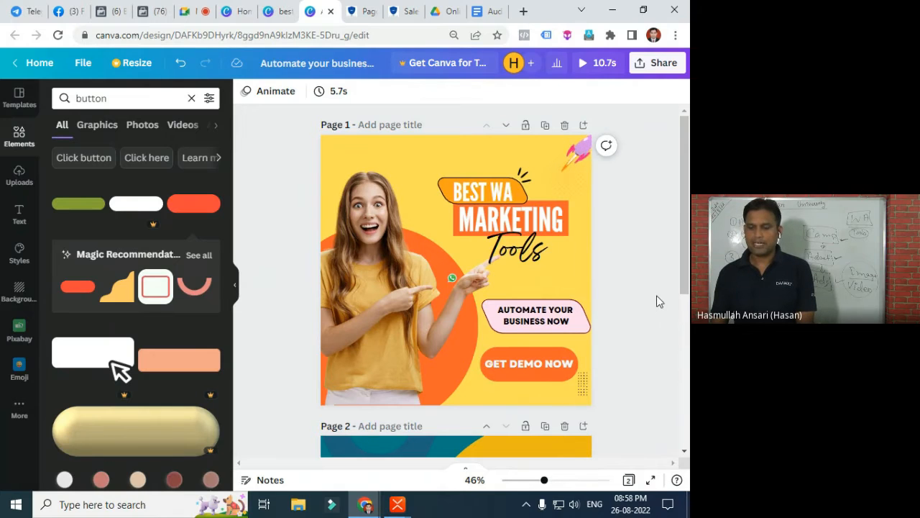
Adjust the positions of the rocket and the woman's photo, keeping the rocket fully inside the ad's upper corner, and delete page 2
left_click(565, 157)
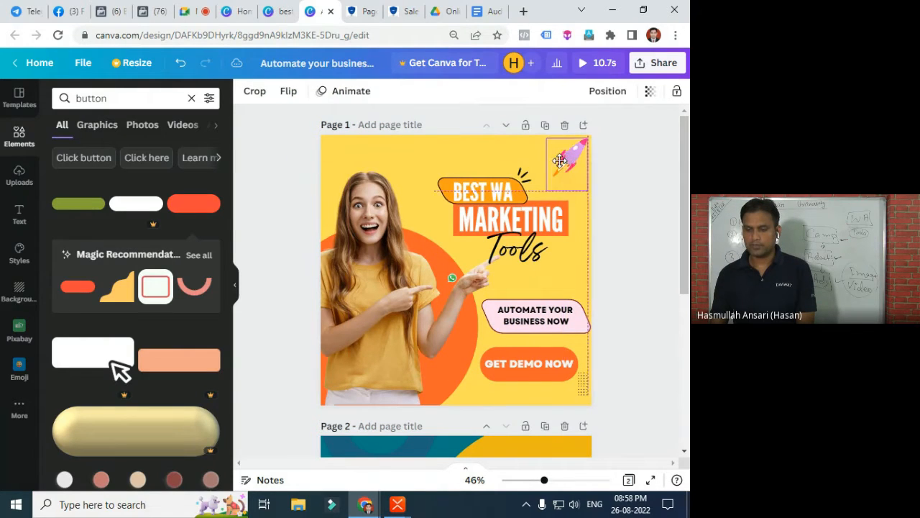
left_click(649, 300)
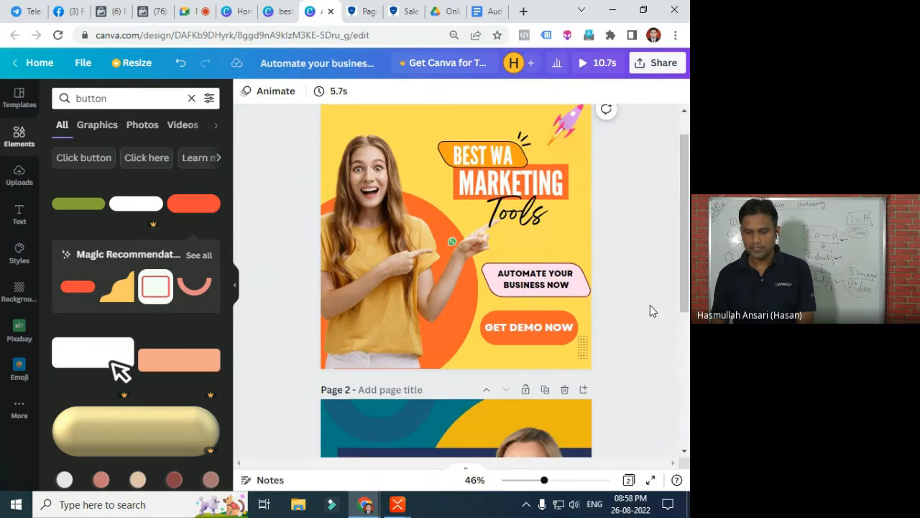
scroll(650, 305, "down", 4)
scroll(647, 233, "up", 4)
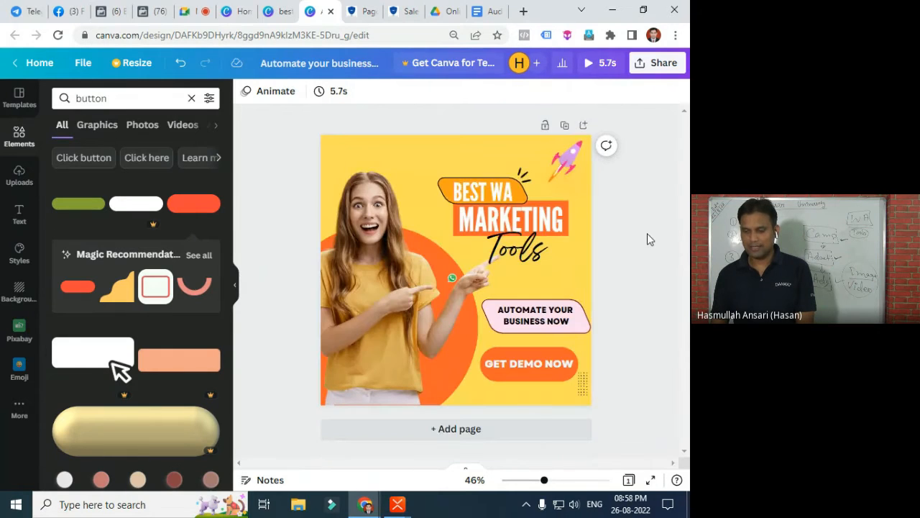
left_click(400, 309)
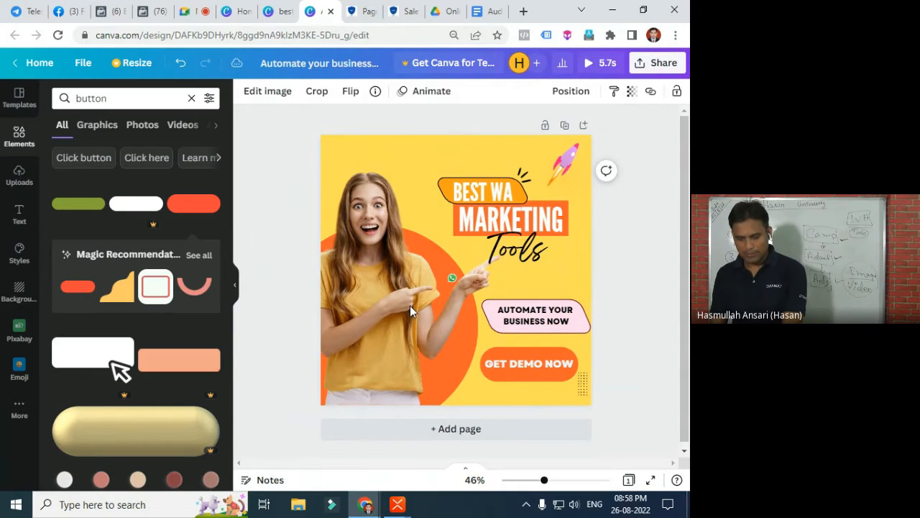
left_click(627, 291)
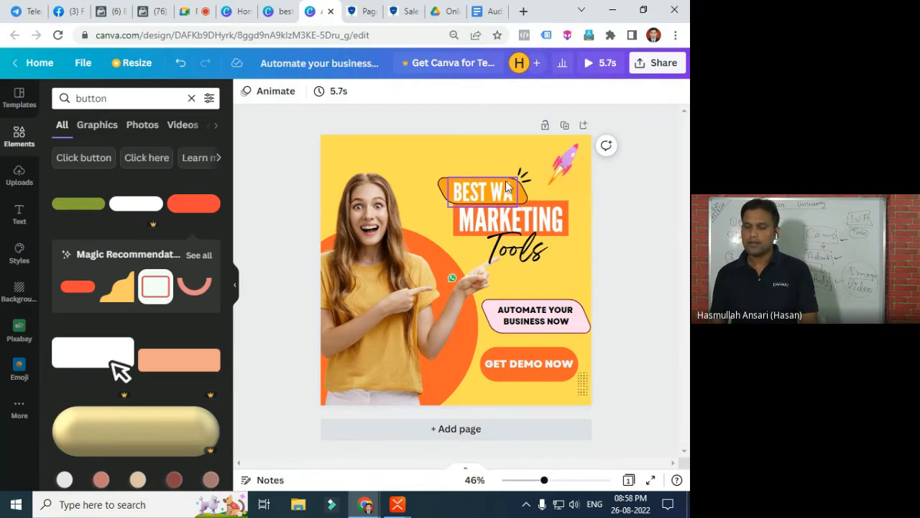
Download the ad design as a JPG and save it to the Desktop as "Automate your business now"
left_click(655, 69)
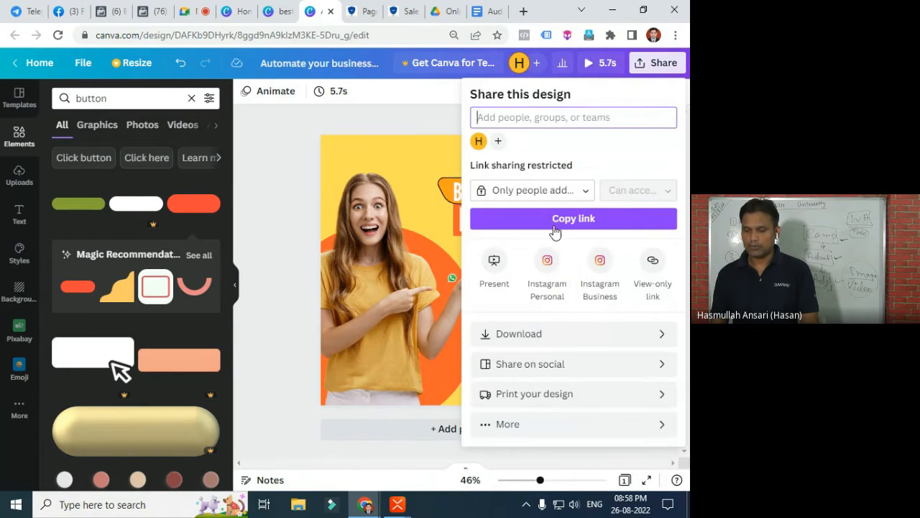
left_click(543, 337)
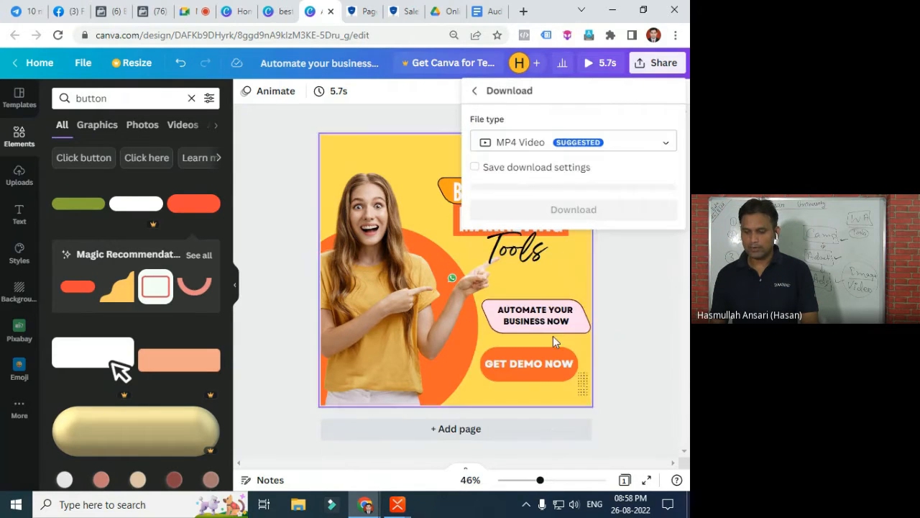
left_click(533, 143)
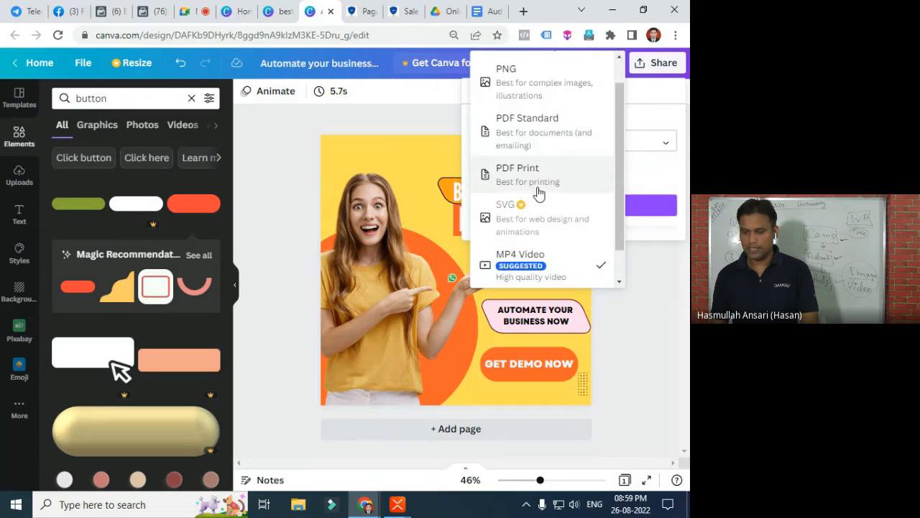
left_click(530, 84)
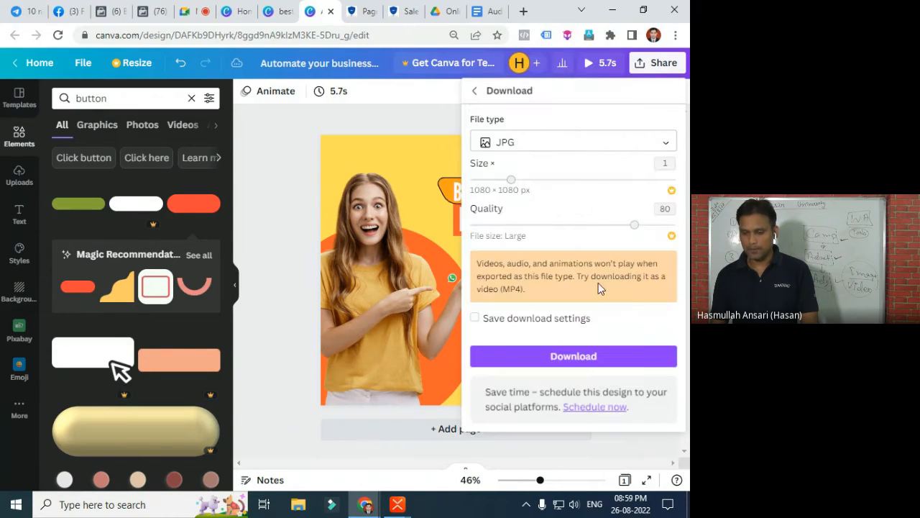
left_click(575, 356)
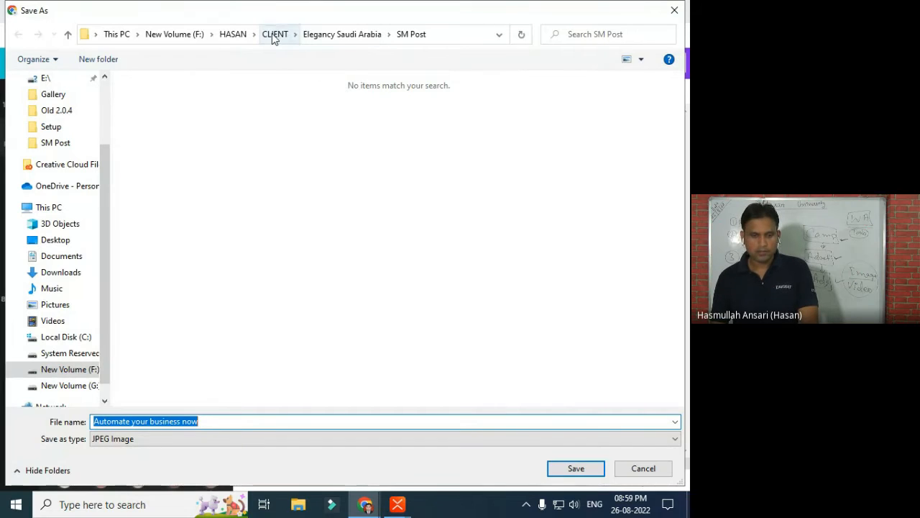
left_click(64, 241)
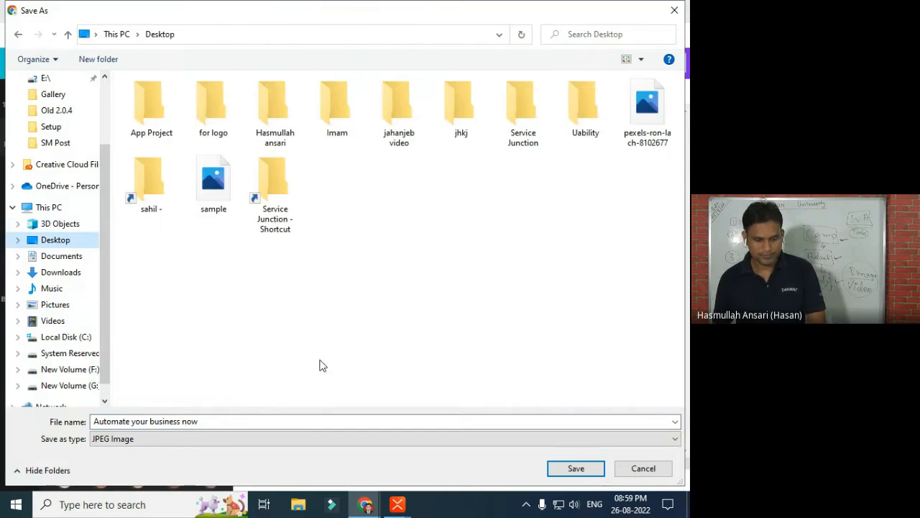
left_click(555, 468)
left_click(637, 222)
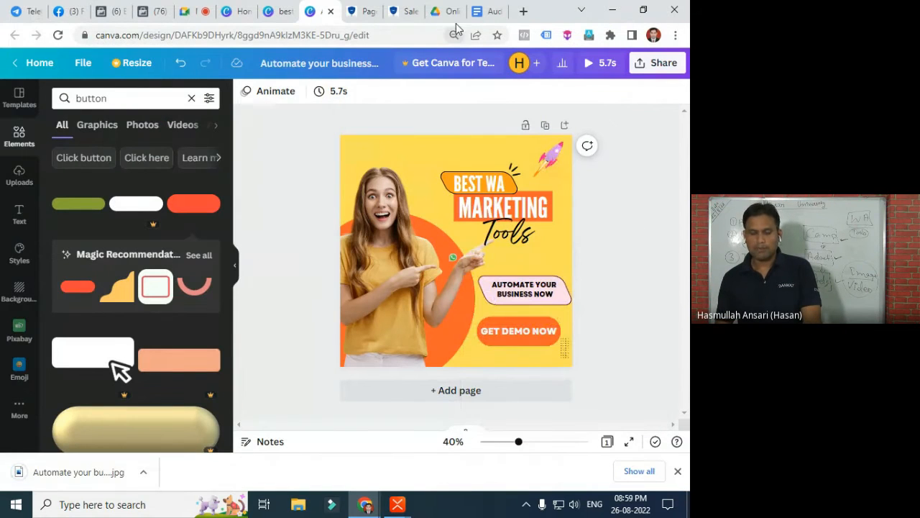
Switch to the Google Docs outline and enter "Desktop" as the location on the Ad Creative line
left_click(480, 11)
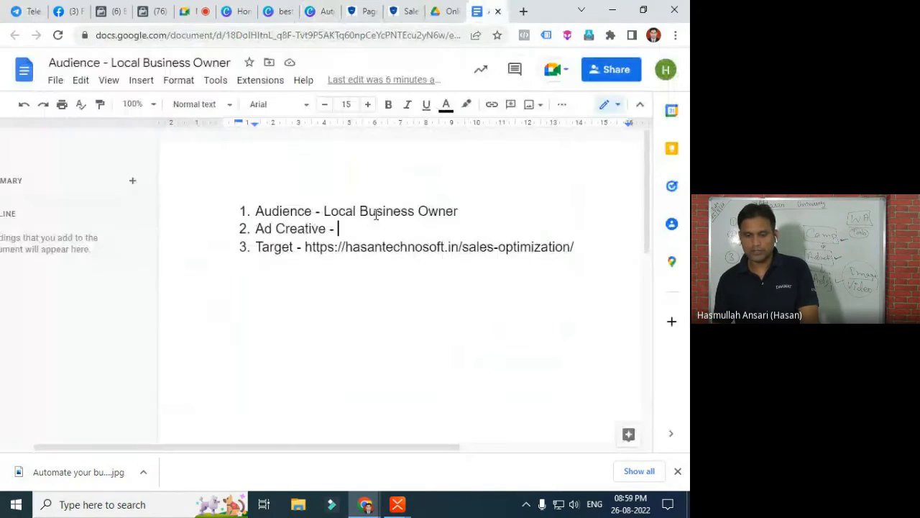
type("De")
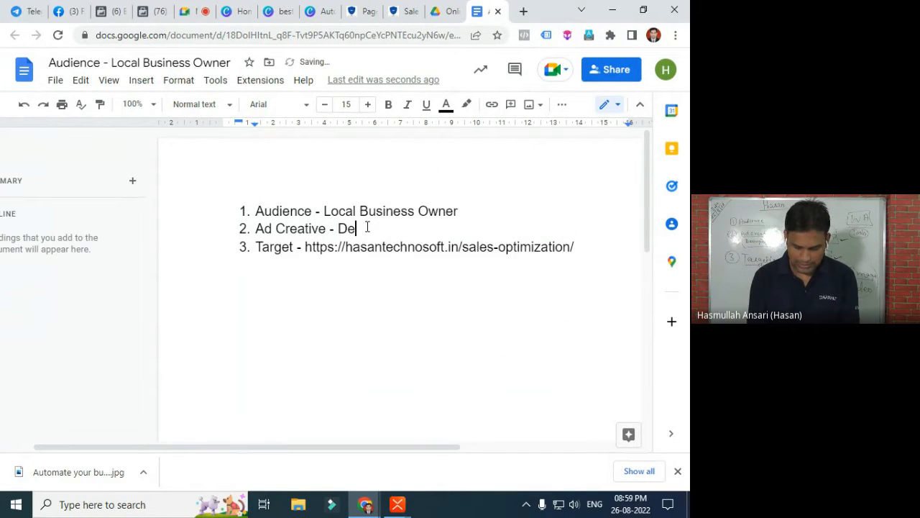
type("sk")
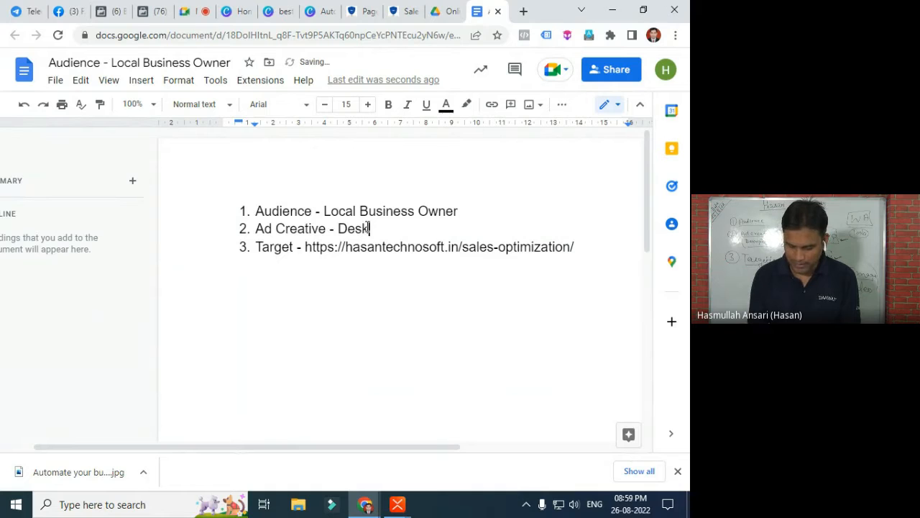
type("top")
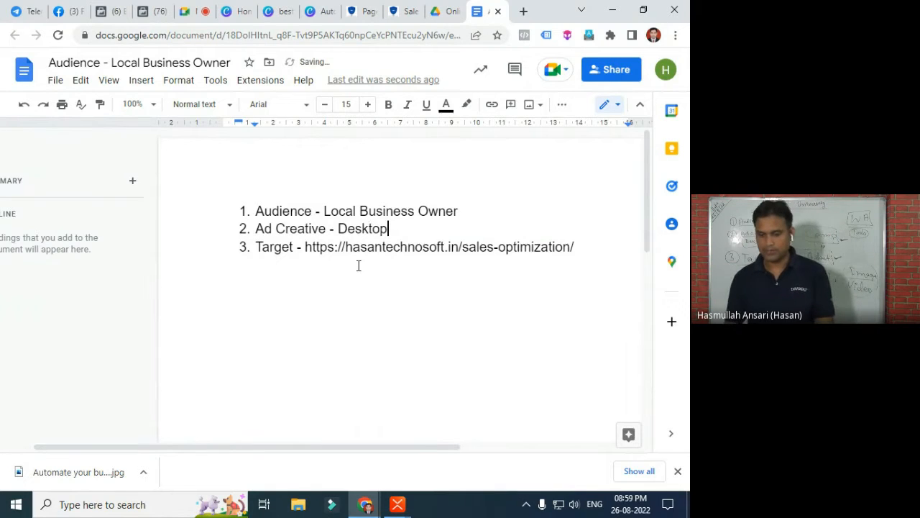
left_click(359, 248)
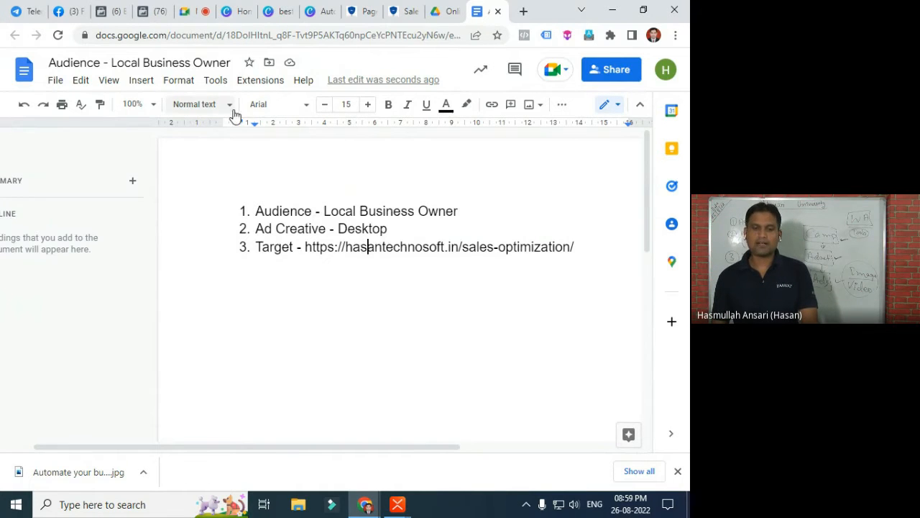
Switch to Meta Business settings, check the business list with Hasan University selected, and open Ads Manager
left_click(156, 9)
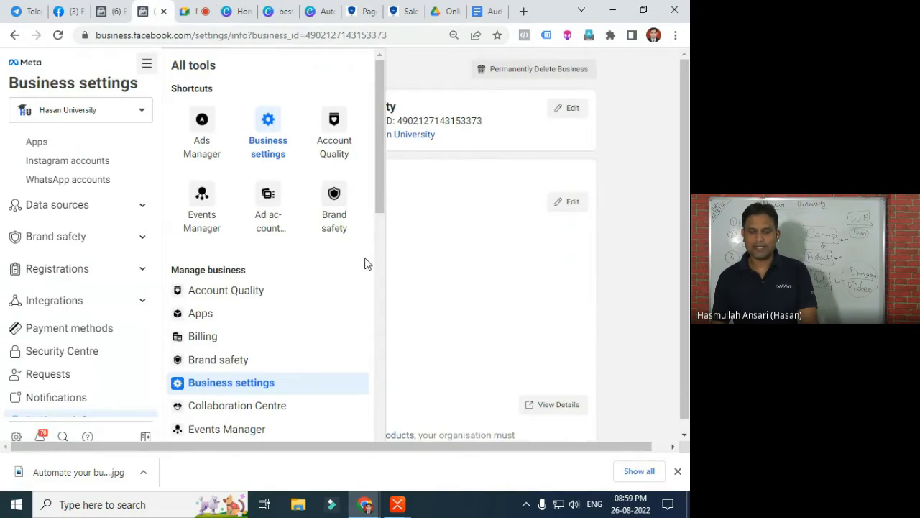
left_click(144, 111)
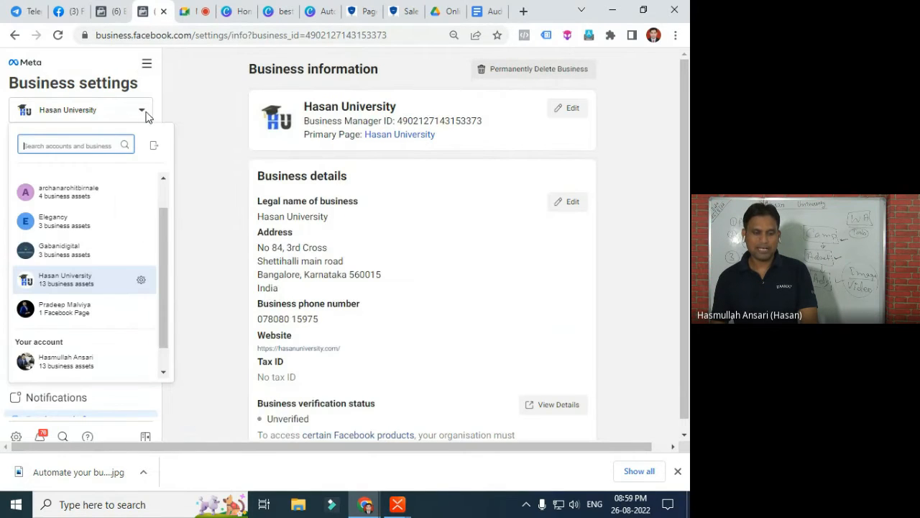
left_click(141, 112)
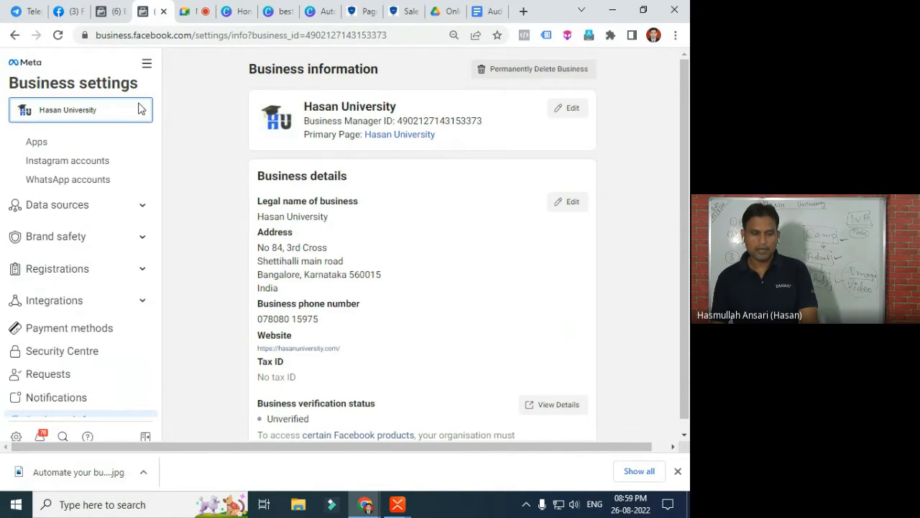
left_click(146, 63)
left_click(202, 126)
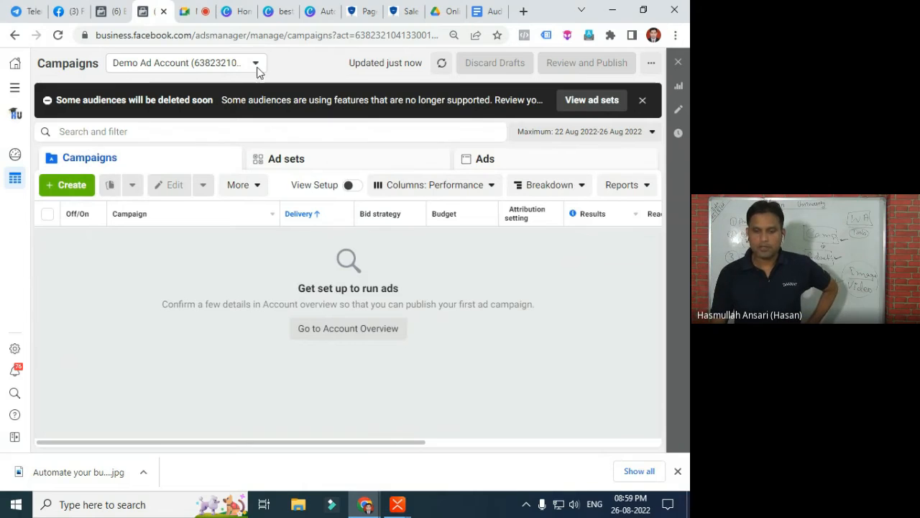
Dismiss the notice about unsupported audiences and check the list of available ad accounts without switching from Demo Ad Account
left_click(642, 100)
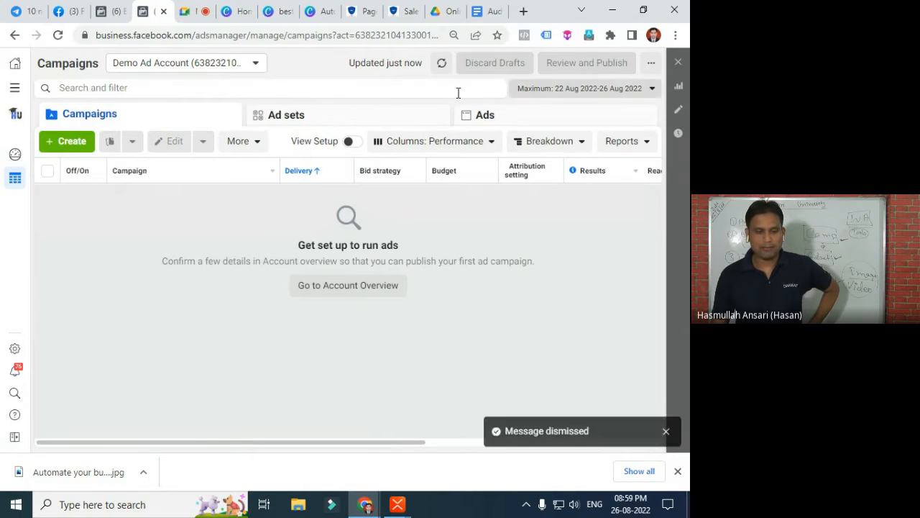
left_click(255, 63)
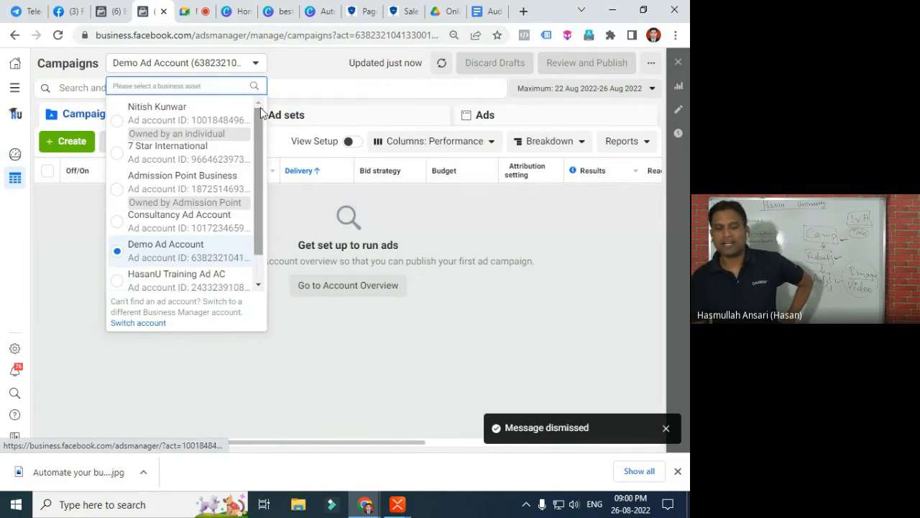
left_click(305, 81)
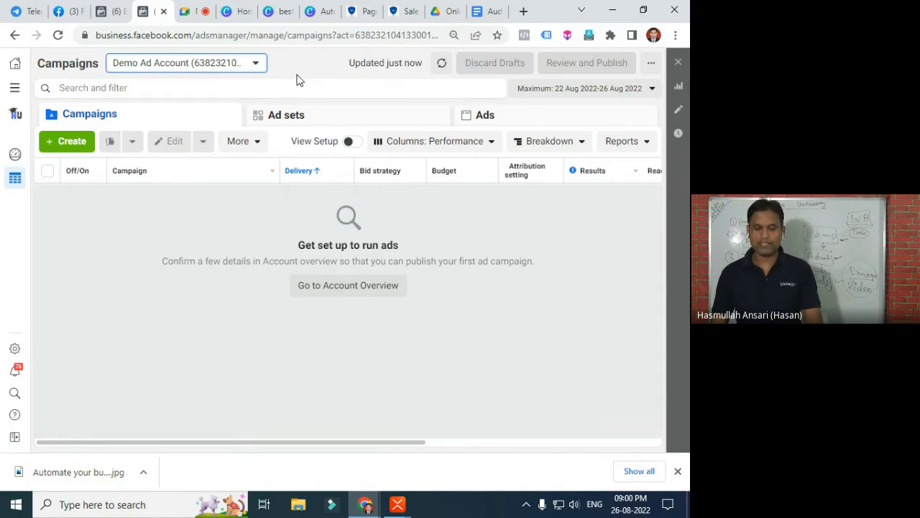
Start a campaign in Demo Ad Account, go to its account overview, and examine the payment method and Facebook Page setup requirements
left_click(66, 142)
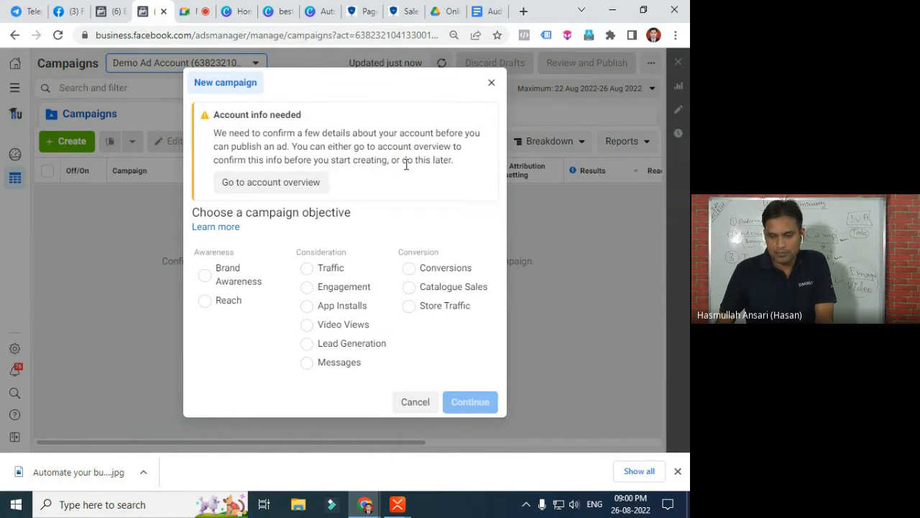
left_click(302, 189)
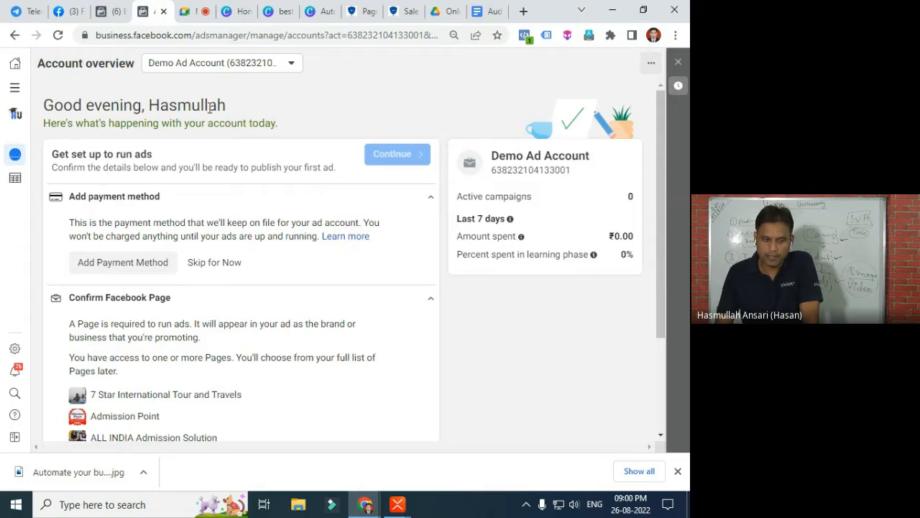
scroll(275, 293, "down", 2)
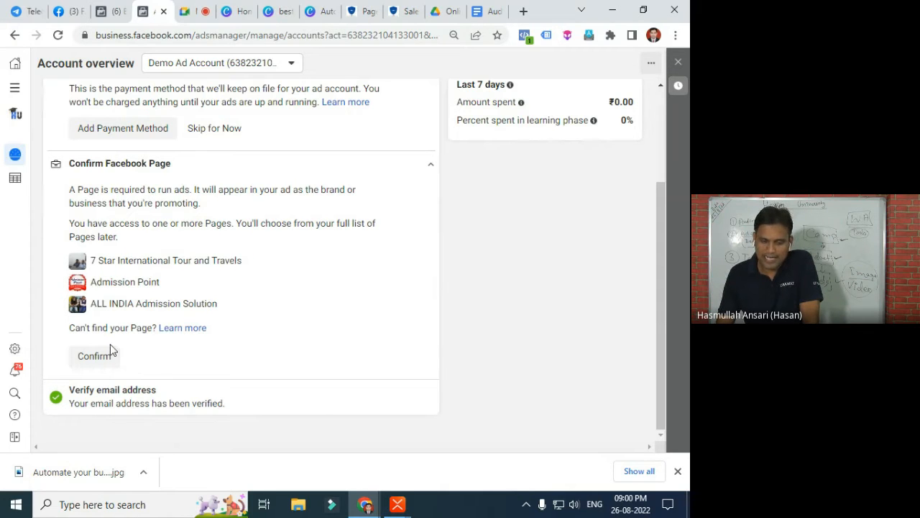
scroll(237, 371, "up", 2)
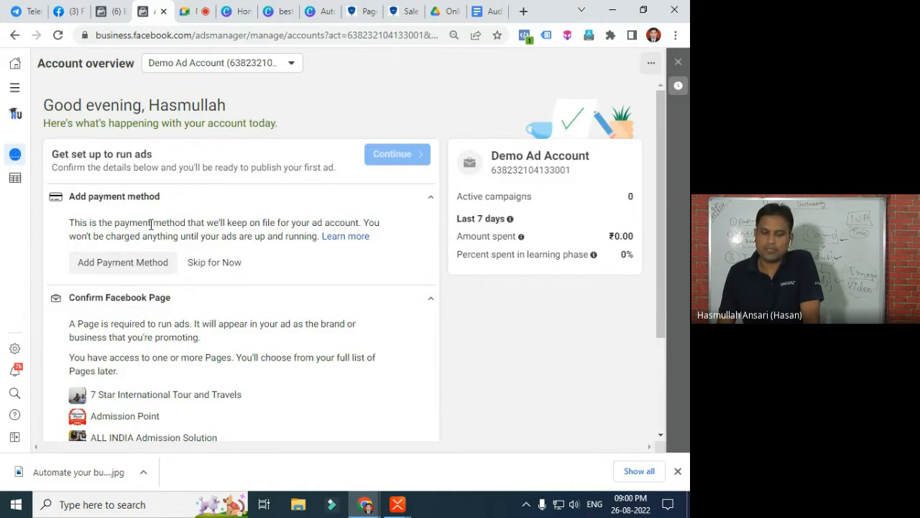
scroll(237, 267, "down", 2)
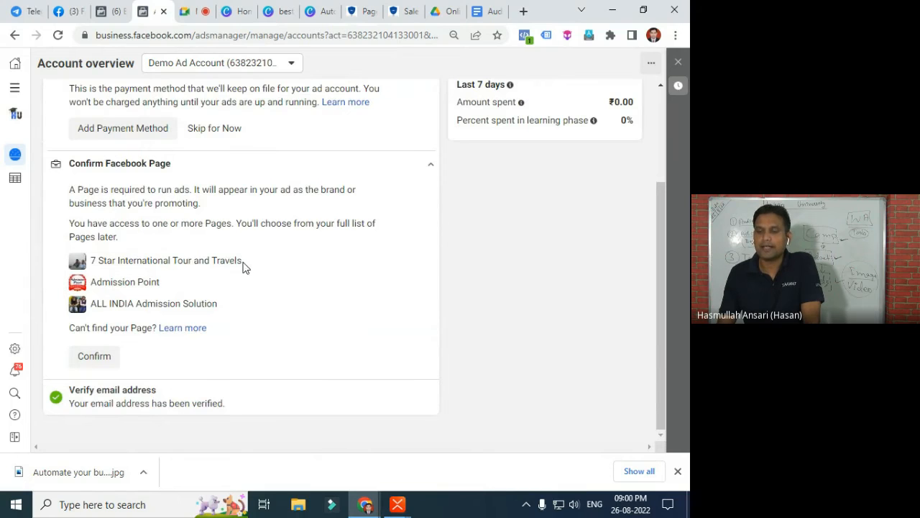
scroll(241, 308, "up", 2)
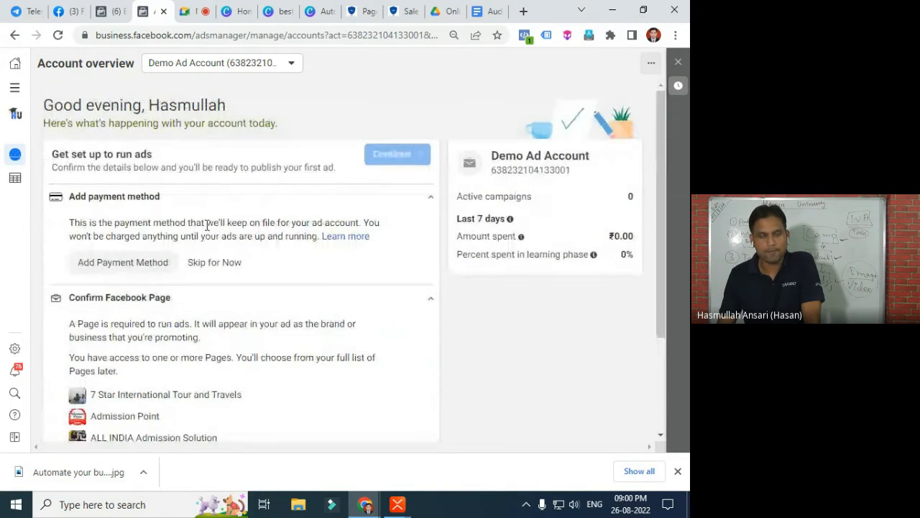
Switch to Consultancy Ad Account and open its campaigns list in Ads Manager
left_click(251, 66)
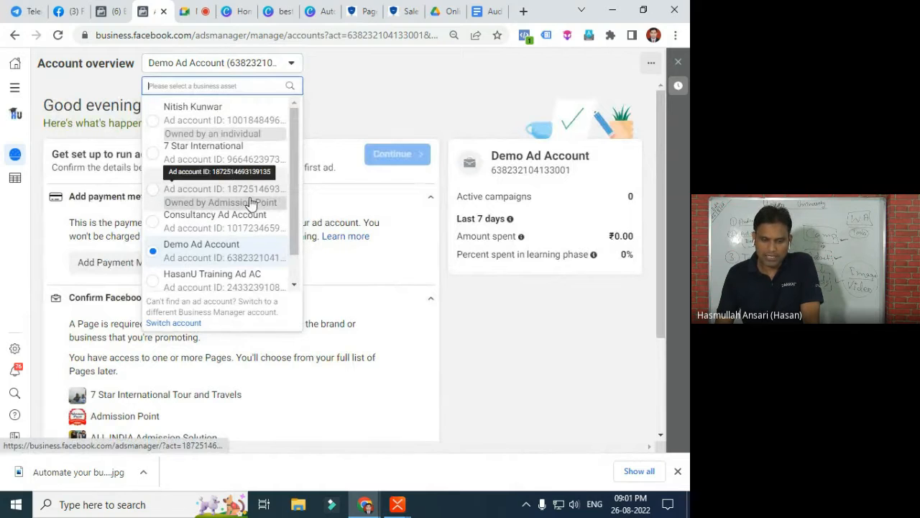
left_click(229, 228)
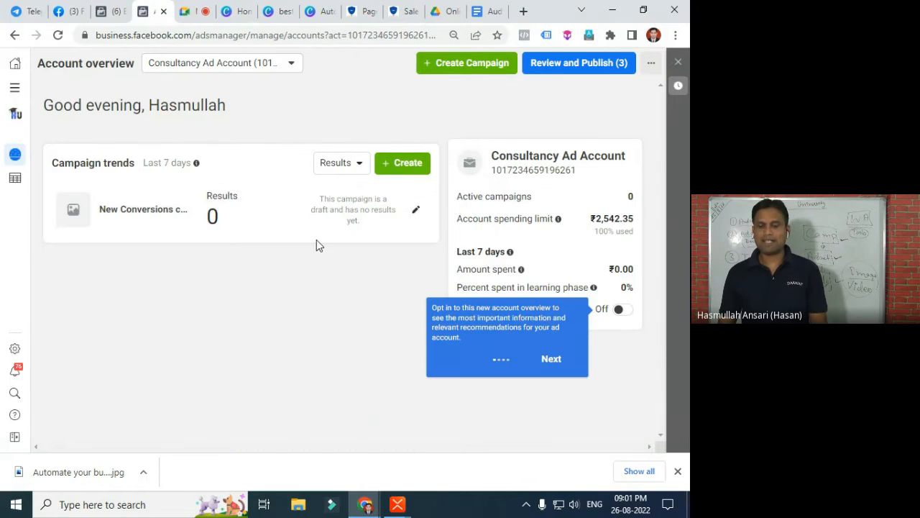
left_click(14, 87)
left_click(72, 124)
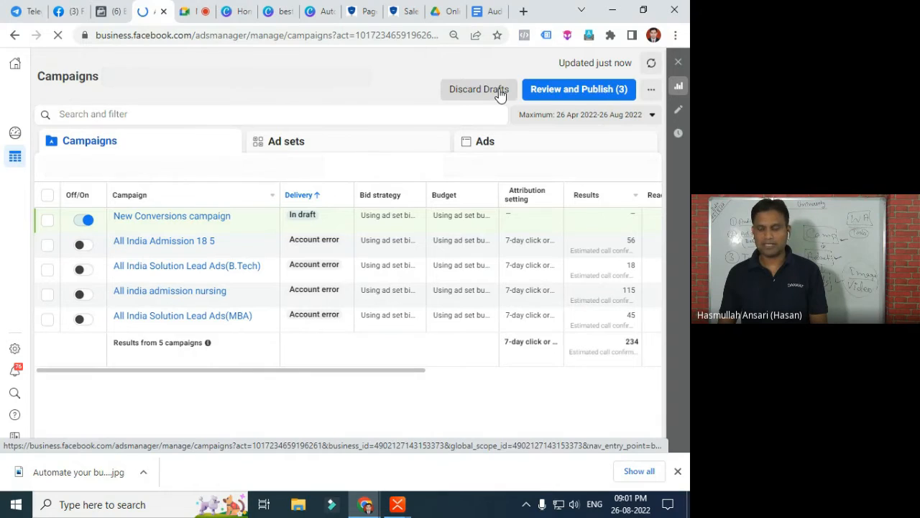
Discard all unpublished drafts in Consultancy Ad Account and start creating a new campaign
left_click(489, 68)
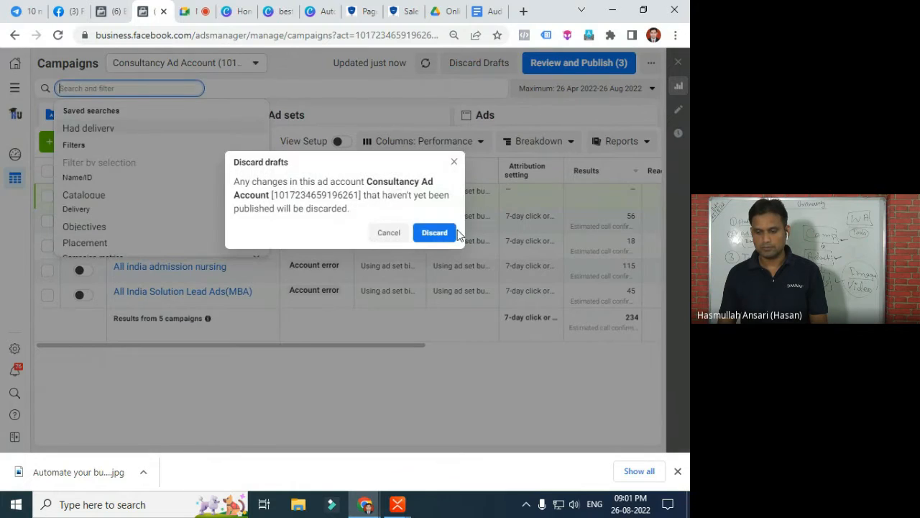
left_click(434, 238)
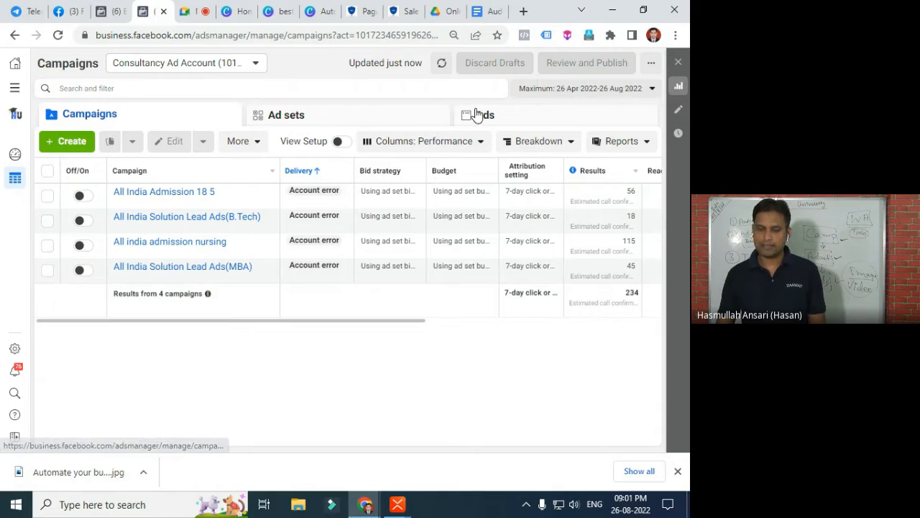
left_click(63, 142)
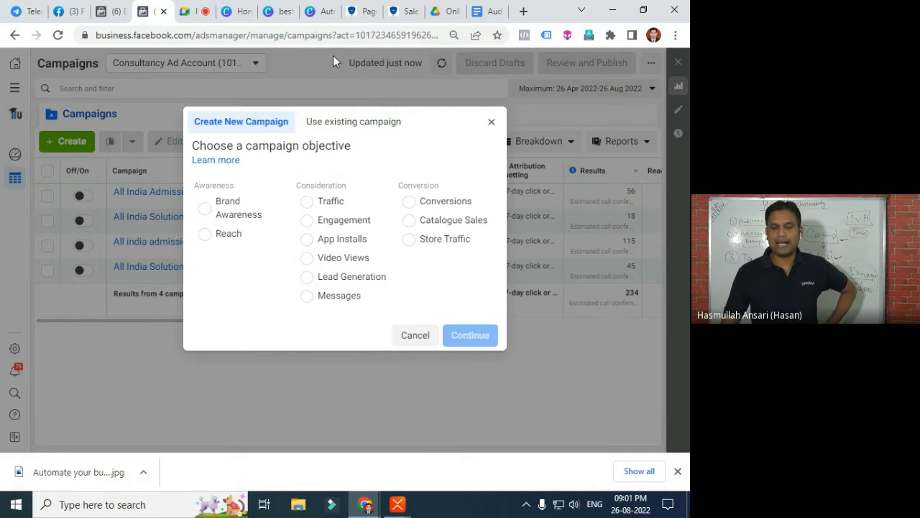
Review the sales-optimization landing page, and check the Google Meet call and the Canva home page
left_click(366, 10)
left_click(405, 11)
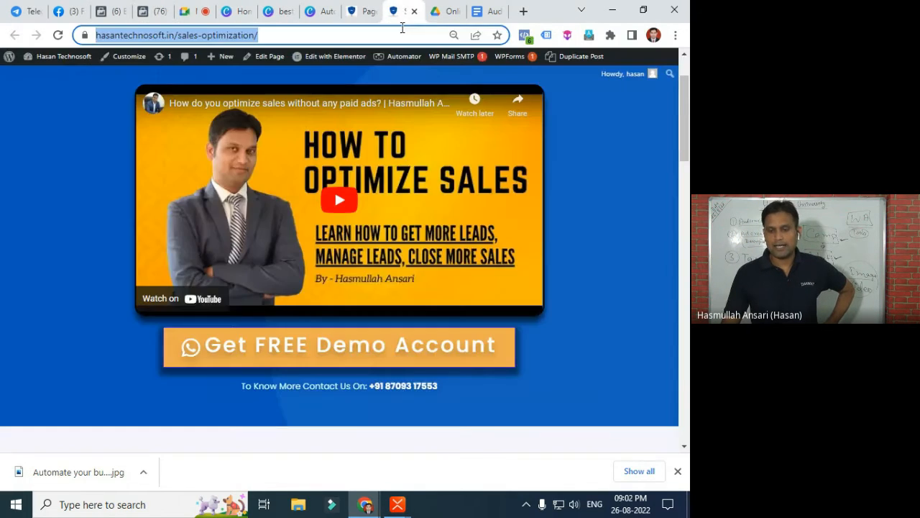
scroll(655, 235, "up", 1)
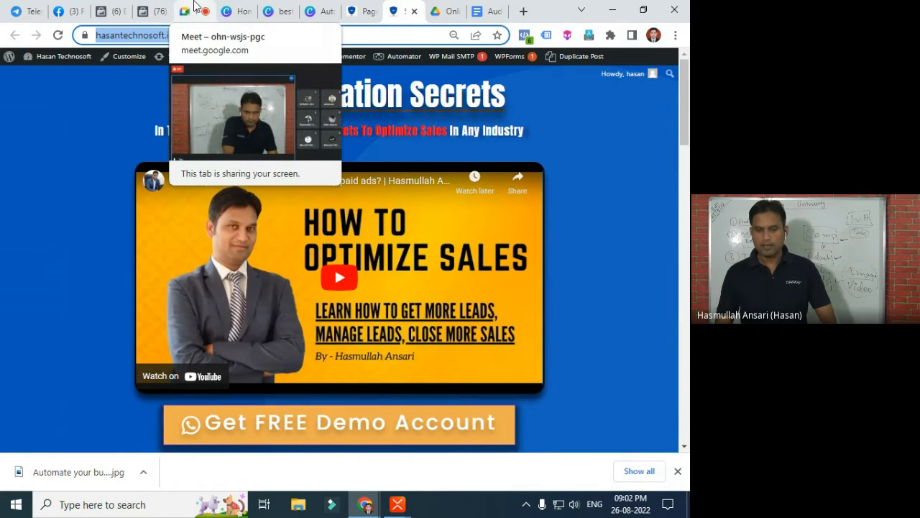
left_click(194, 8)
left_click(469, 123)
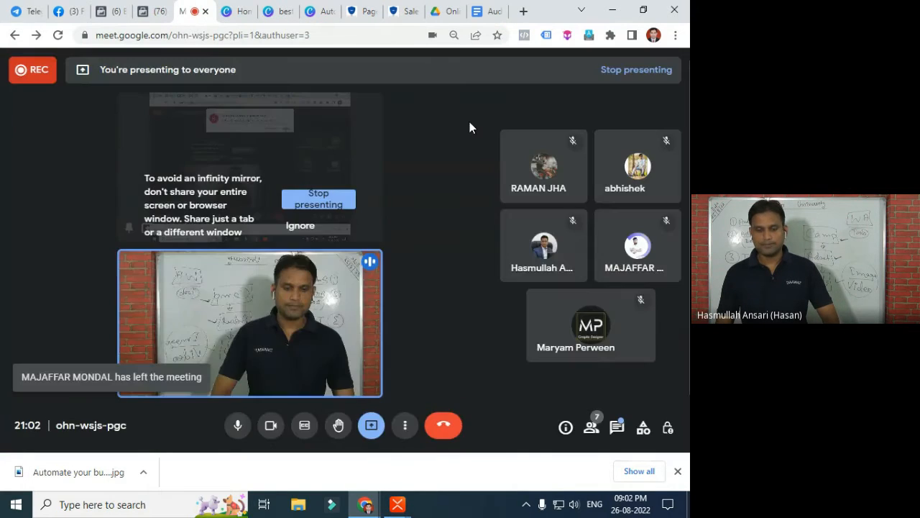
left_click(238, 11)
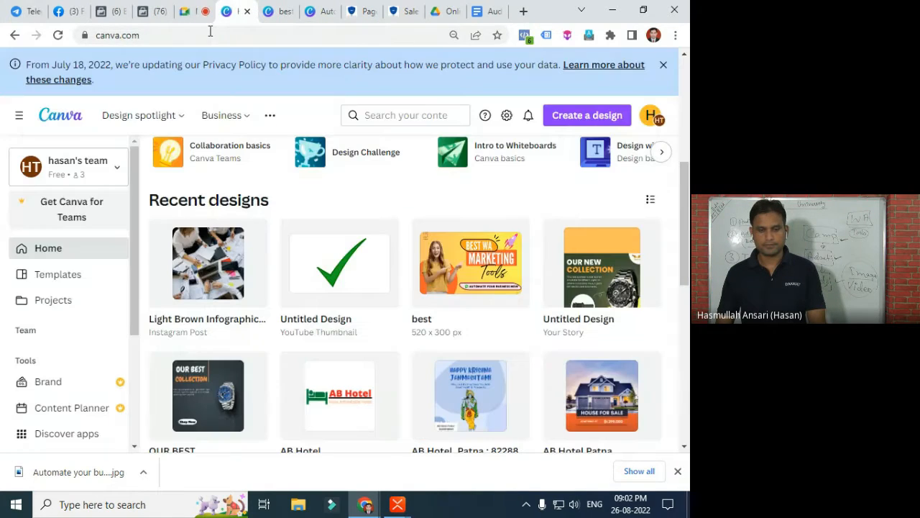
Return to Ads Manager and create the new campaign with the Traffic objective
left_click(152, 12)
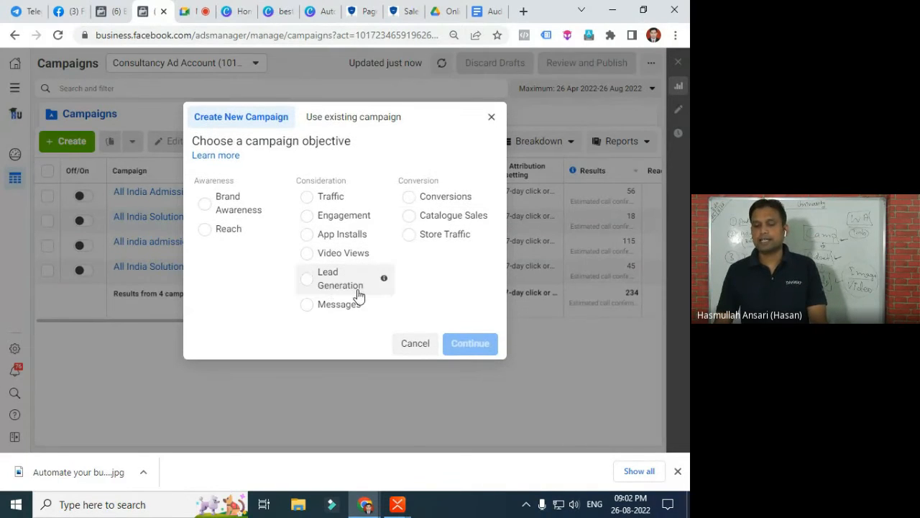
mouse_move(396, 294)
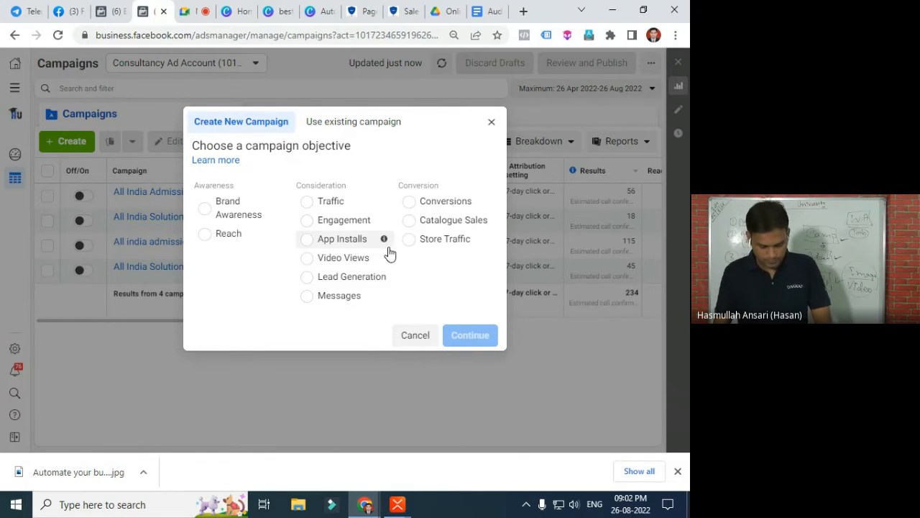
mouse_move(390, 246)
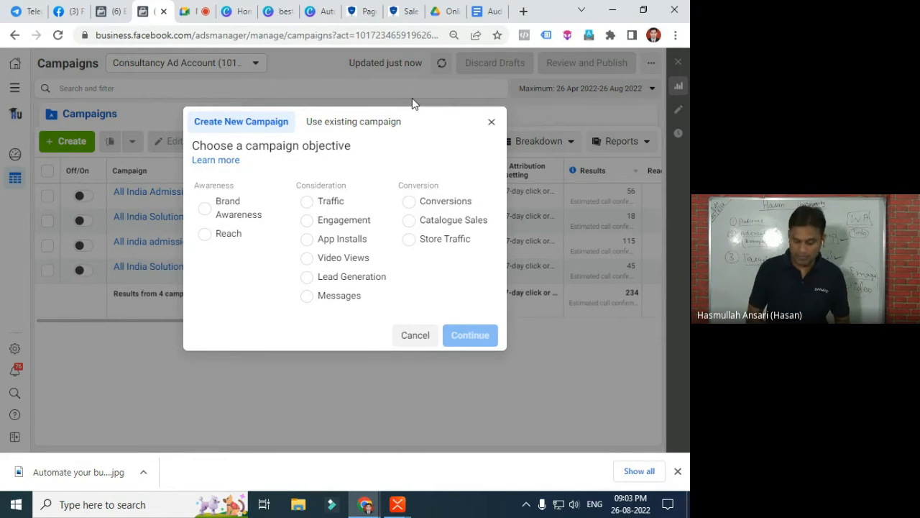
left_click(323, 201)
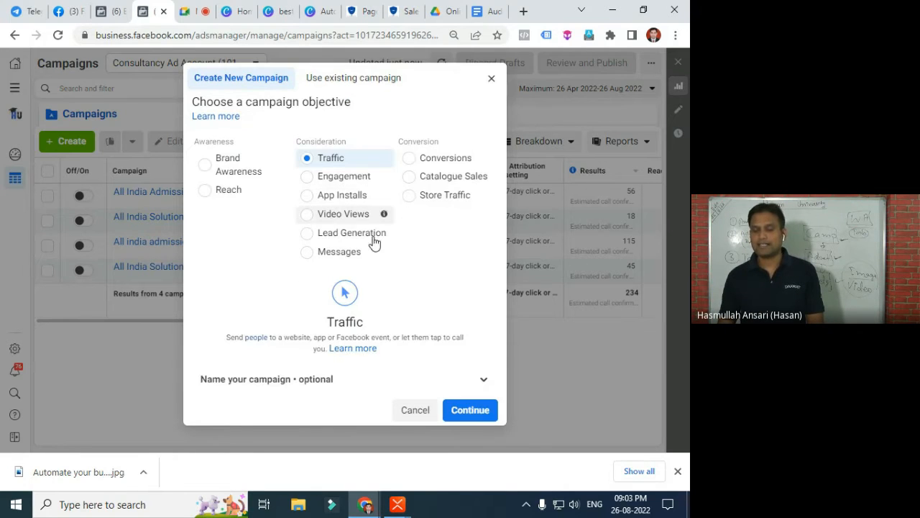
left_click(468, 407)
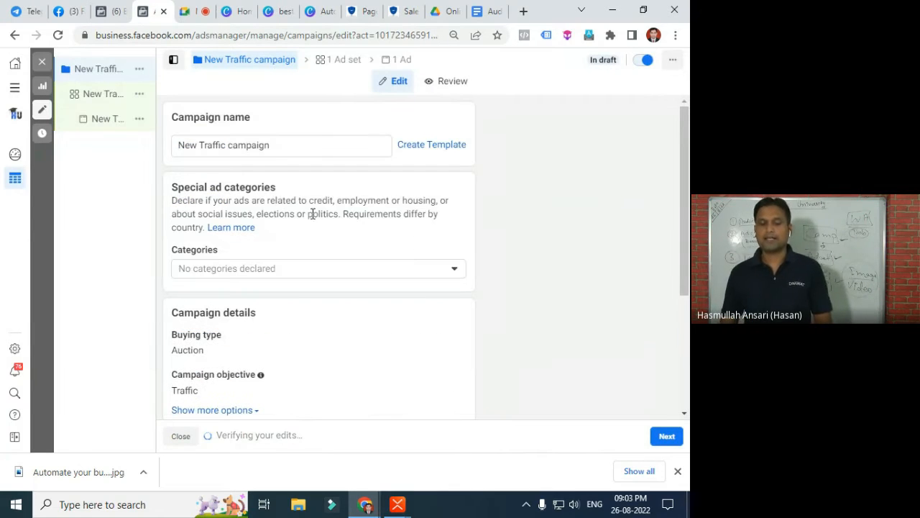
Rename the traffic campaign as "Test Campaign"
left_click_drag(284, 144, 172, 160)
type("Test")
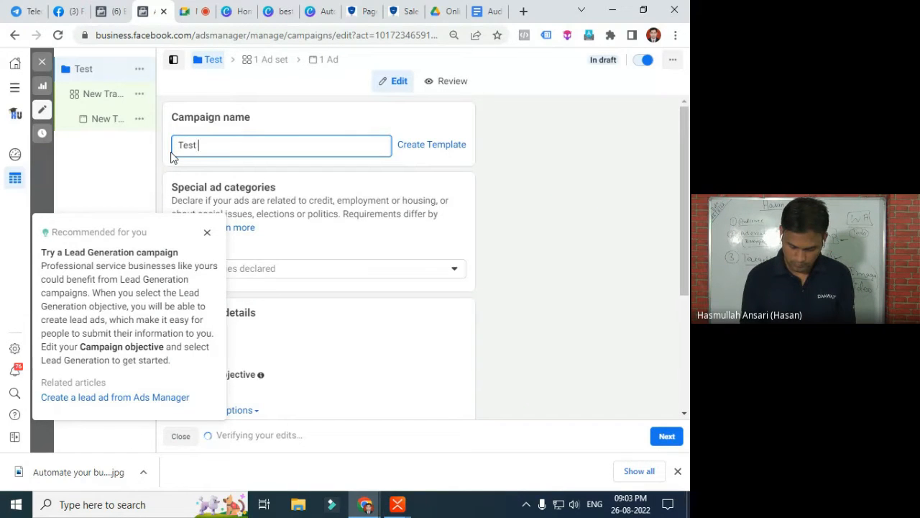
type(" Ca")
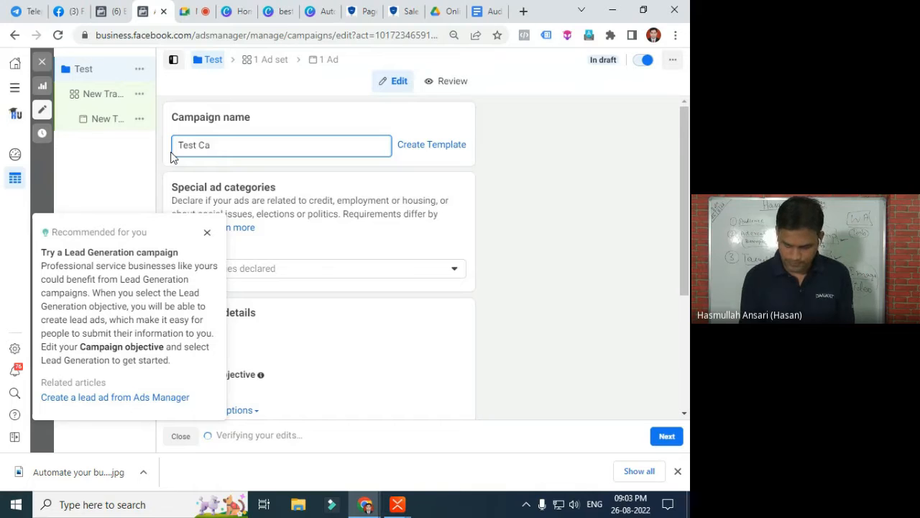
type("mpai")
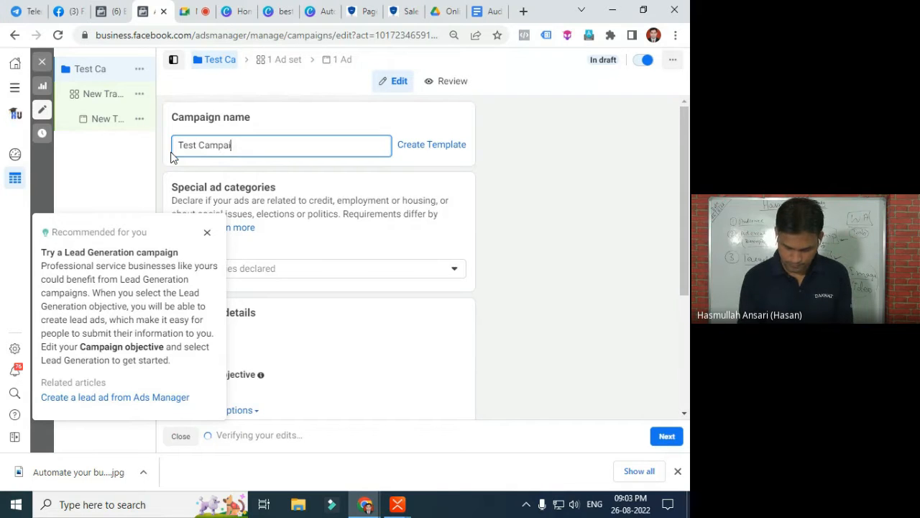
type("gn")
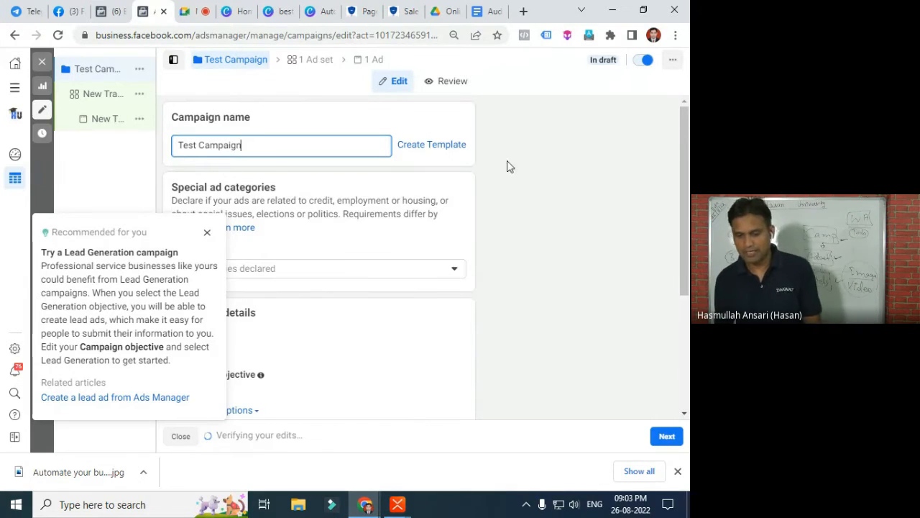
left_click(507, 181)
Review the campaign's special ad categories, details, A/B test and Advantage campaign budget options, and continue to the ad set
scroll(393, 244, "down", 3)
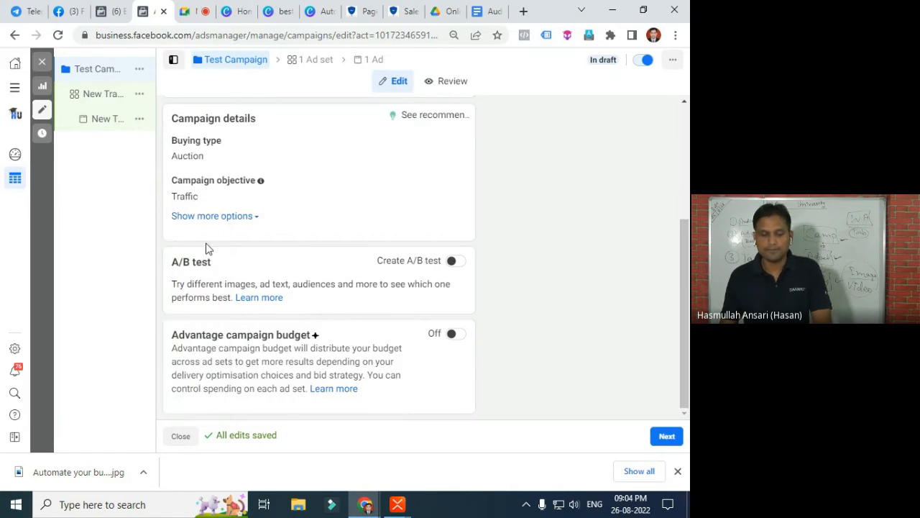
left_click(207, 232)
scroll(245, 318, "up", 2)
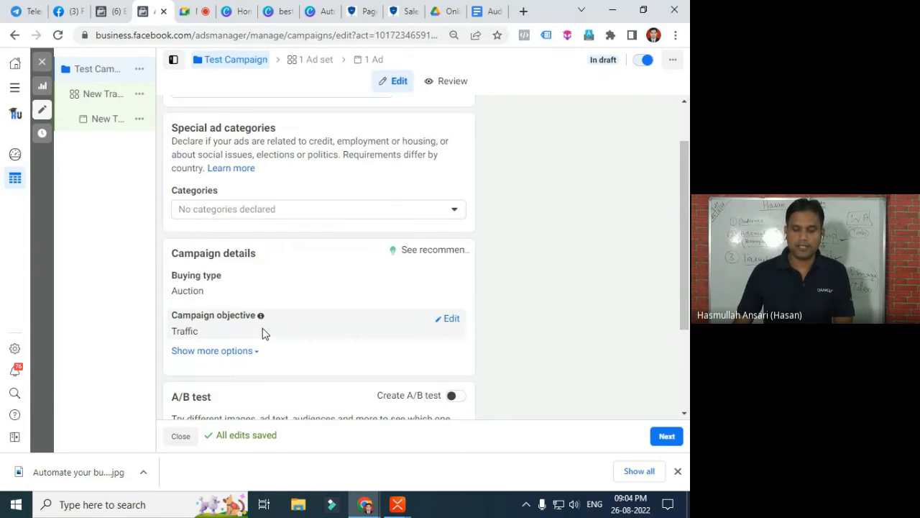
scroll(263, 330, "up", 1)
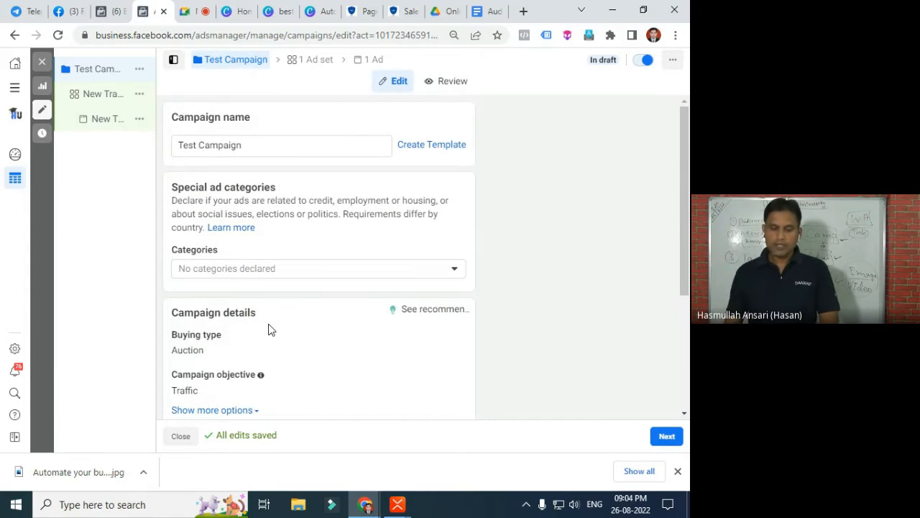
scroll(270, 330, "down", 3)
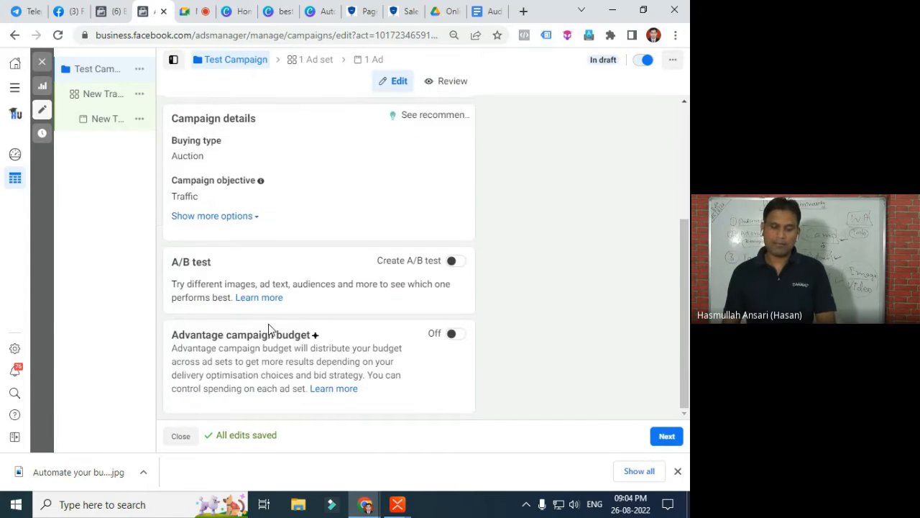
left_click(666, 437)
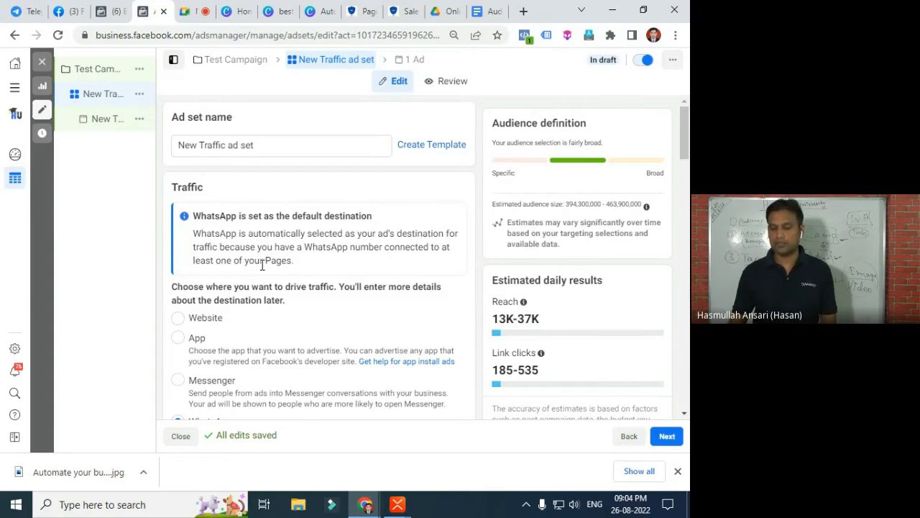
Check the sales-optimization landing page and set the ad set's traffic destination to Website
scroll(220, 353, "down", 3)
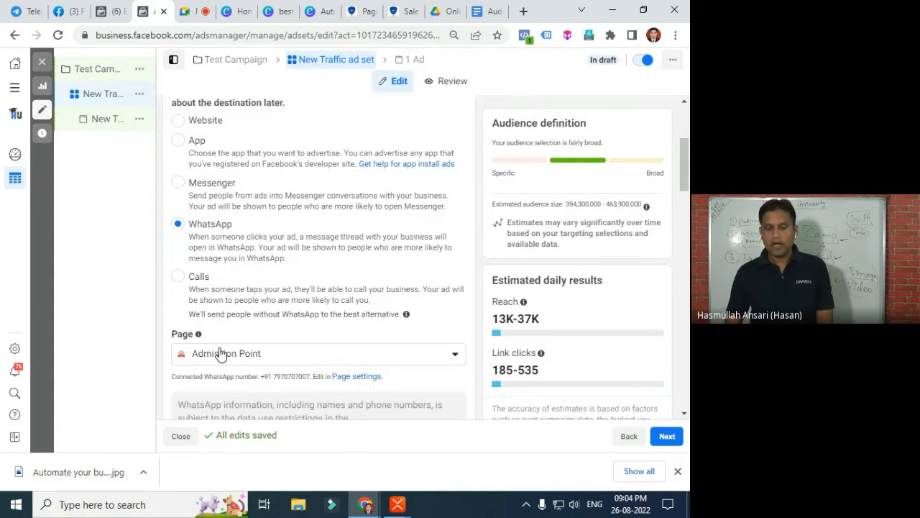
scroll(197, 301, "up", 2)
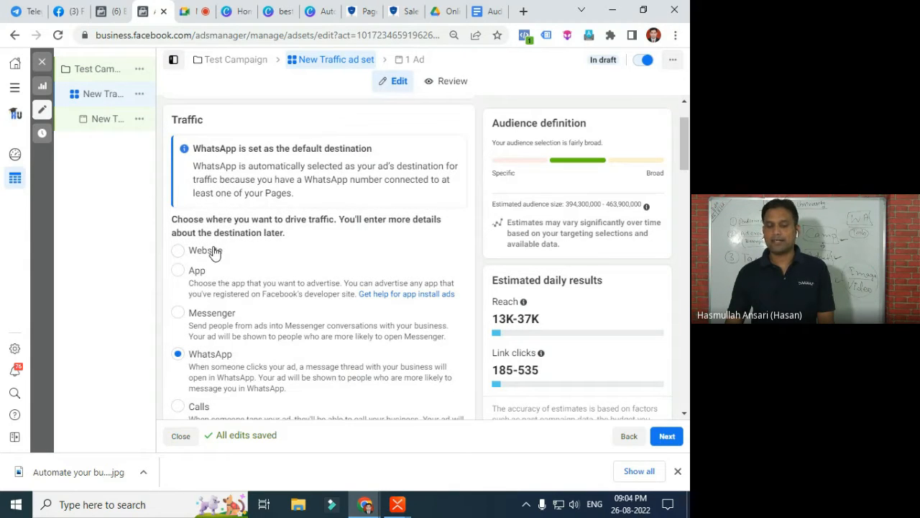
left_click(402, 11)
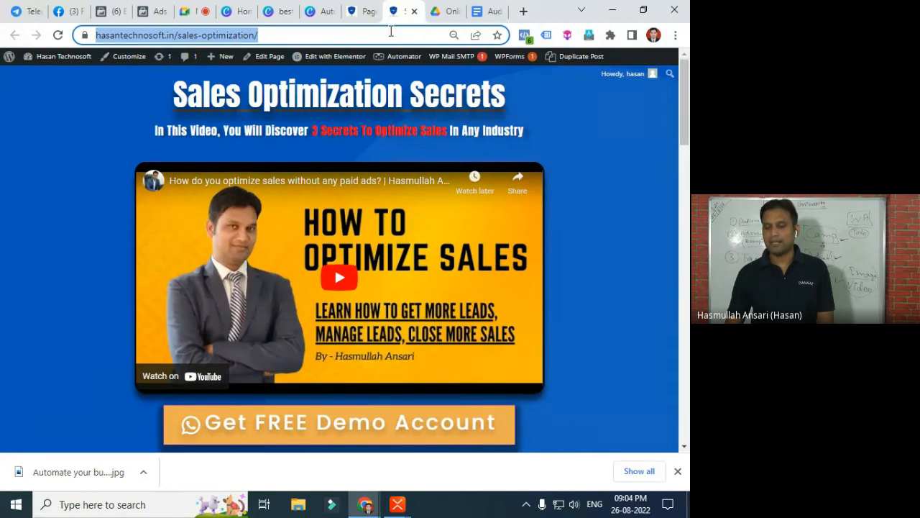
left_click(148, 8)
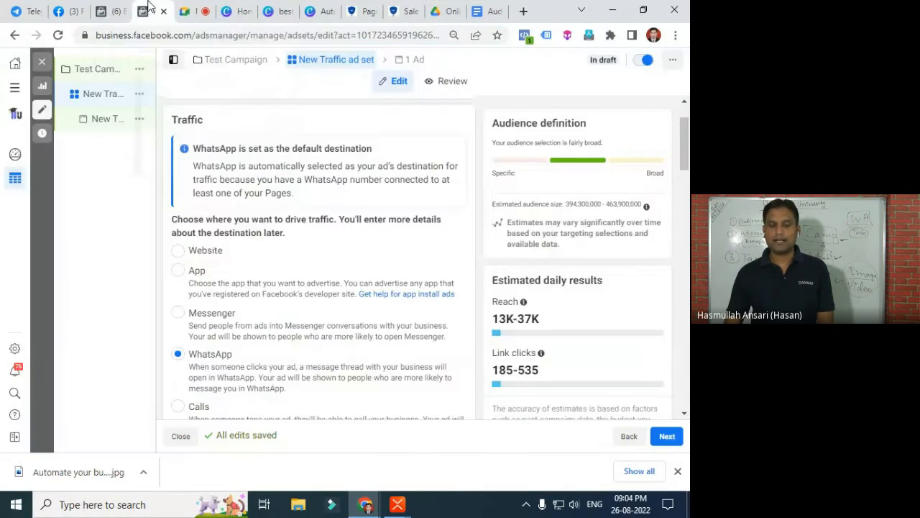
left_click(178, 252)
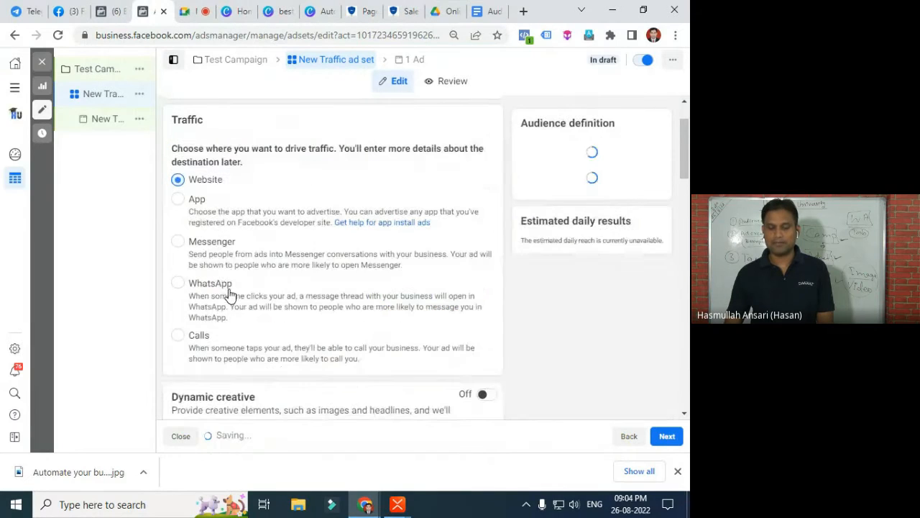
Rename the ad set as "Small business 25 - 40 Delhi"
scroll(266, 263, "up", 1)
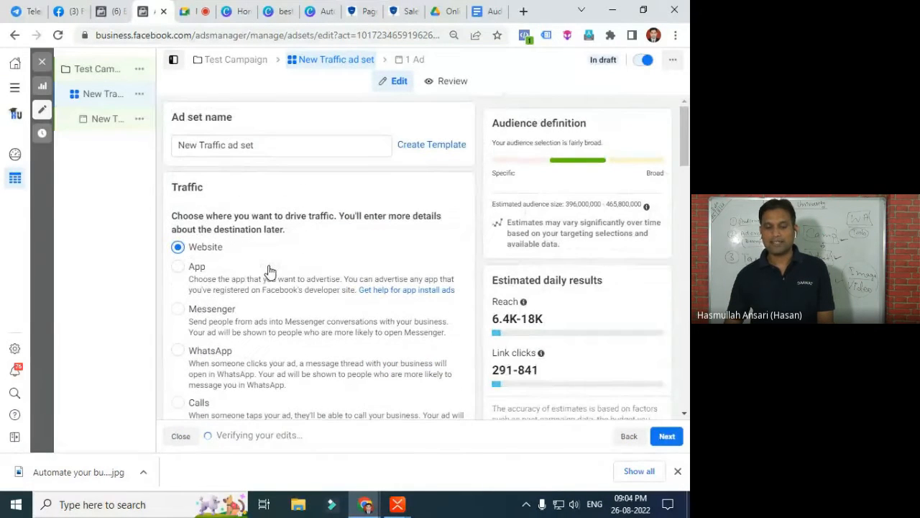
left_click_drag(264, 148, 168, 151)
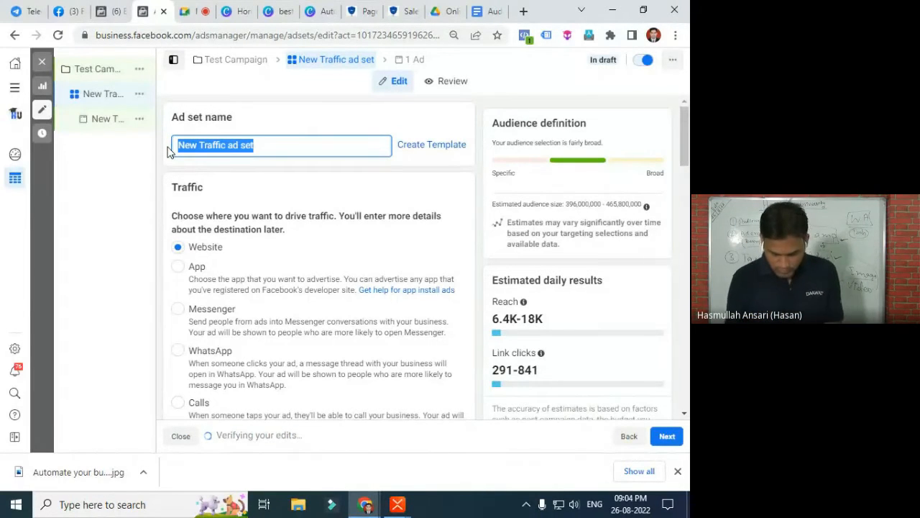
type("Small ")
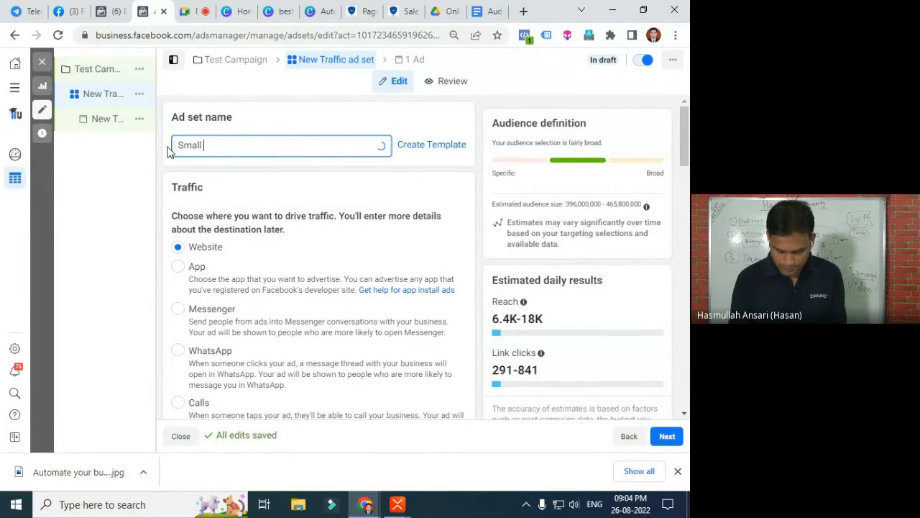
type("business")
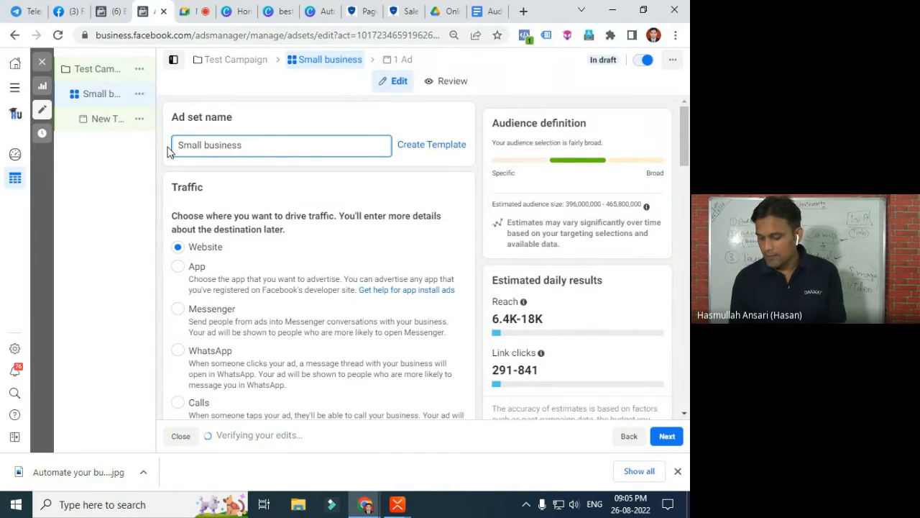
type(" 25")
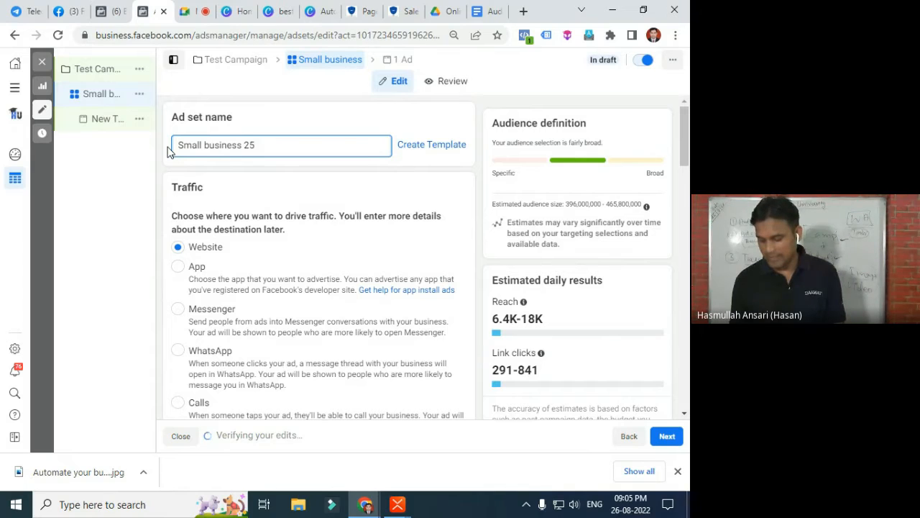
type(" 40")
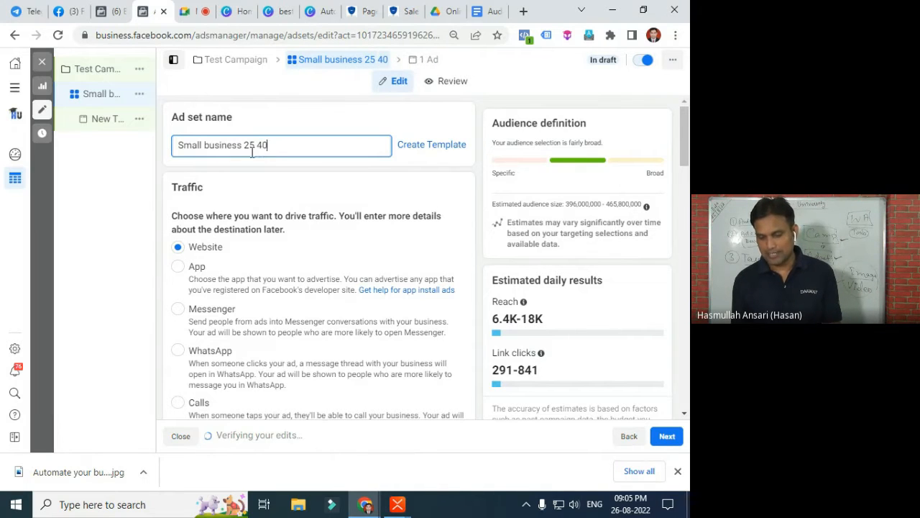
type("-")
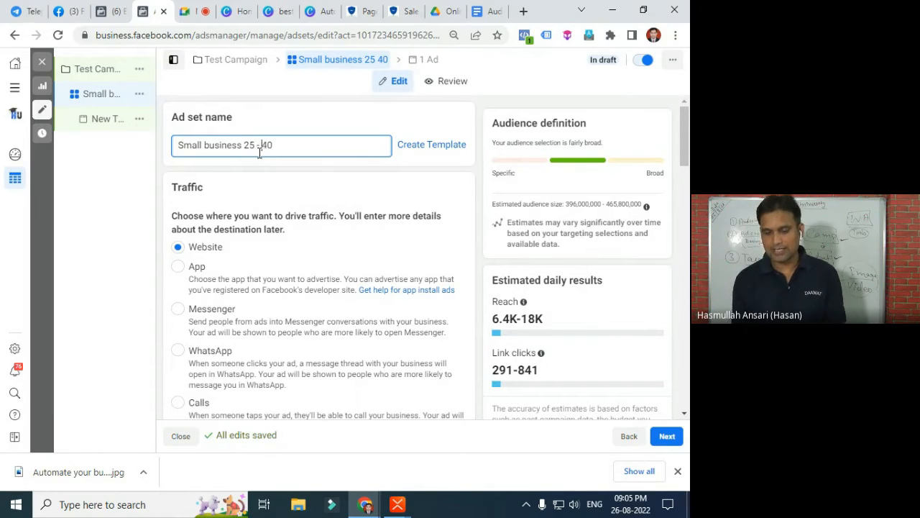
left_click(278, 148)
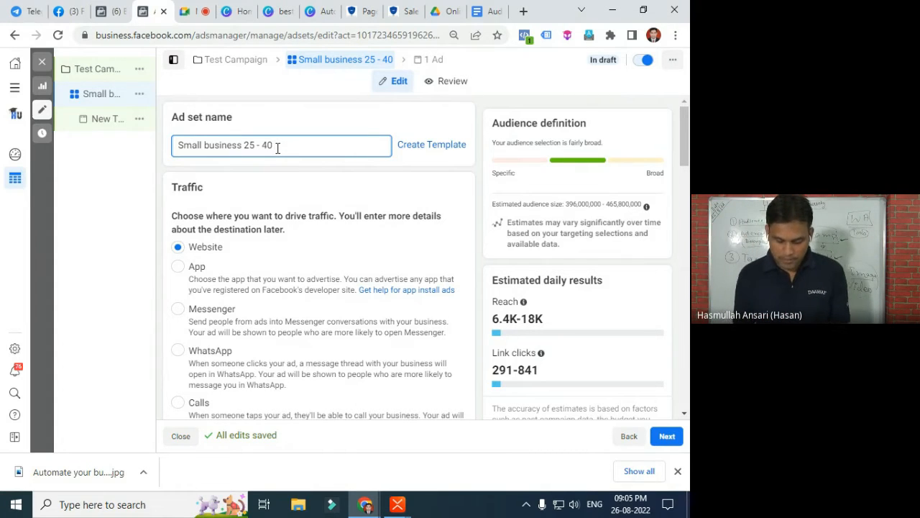
type("Del")
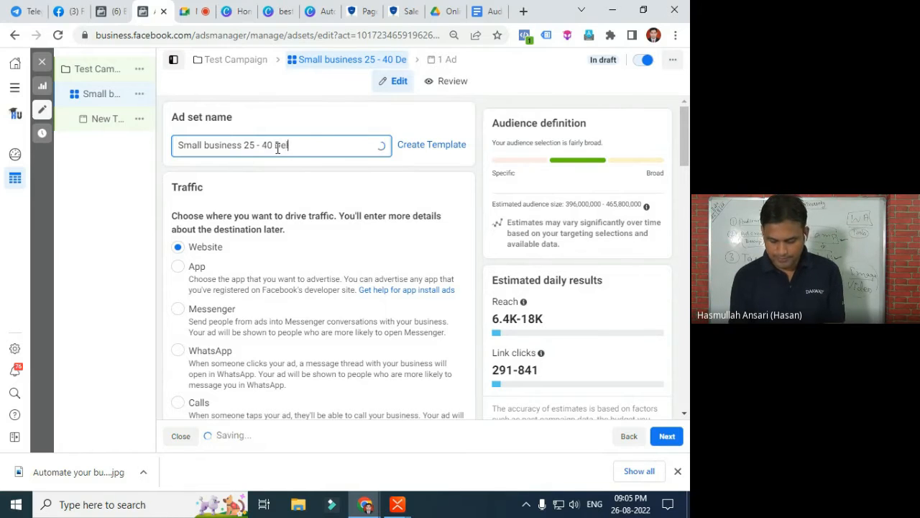
type("hi")
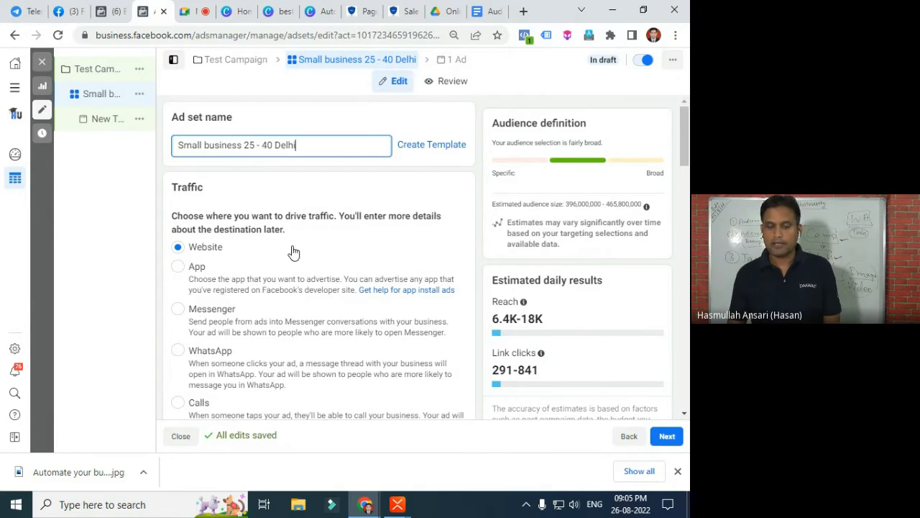
Set the ad set's daily budget to ₹500.00
scroll(293, 244, "down", 3)
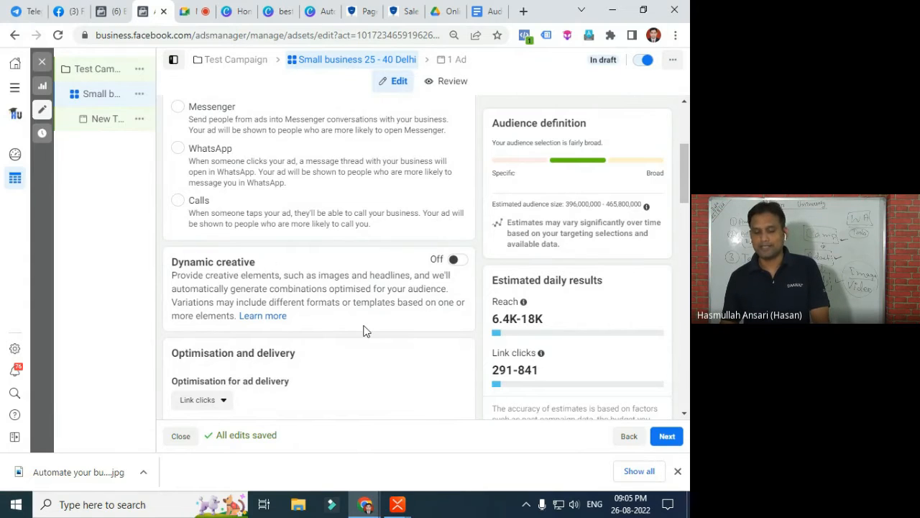
scroll(363, 331, "down", 1)
scroll(363, 330, "up", 2)
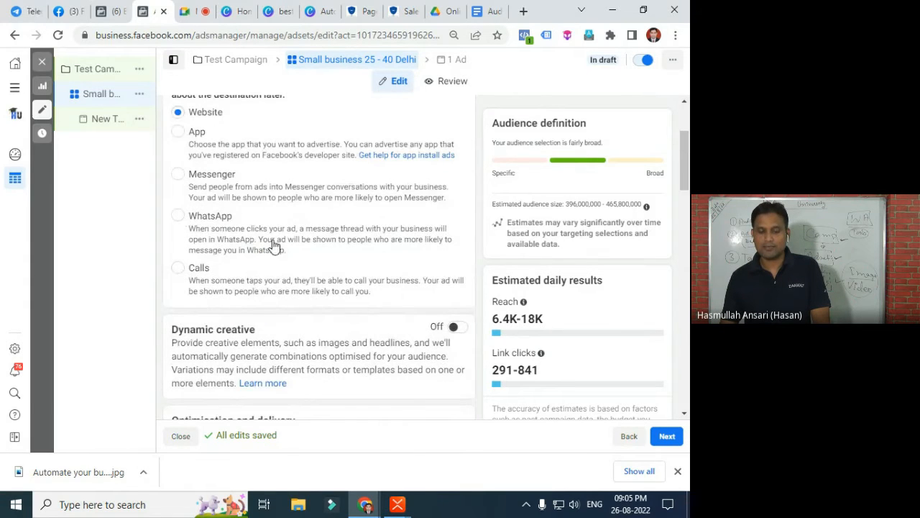
scroll(276, 248, "down", 3)
scroll(281, 258, "down", 5)
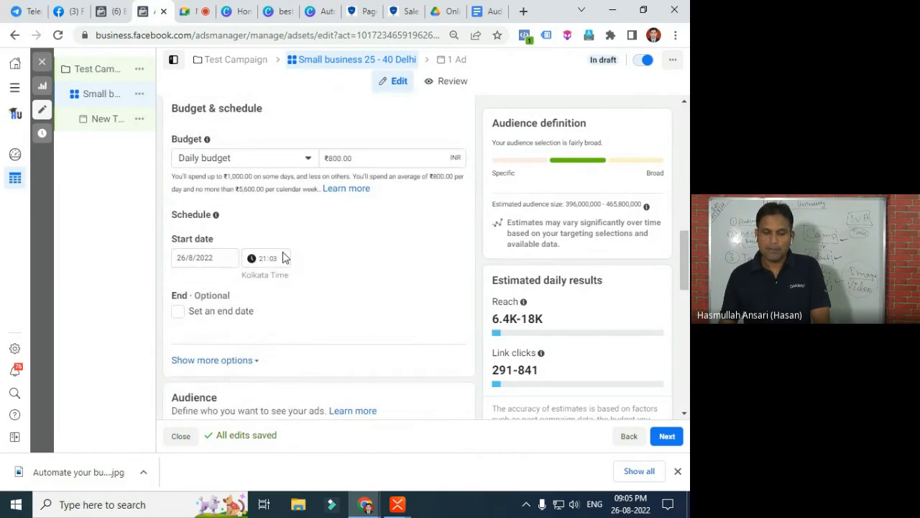
scroll(292, 272, "up", 2)
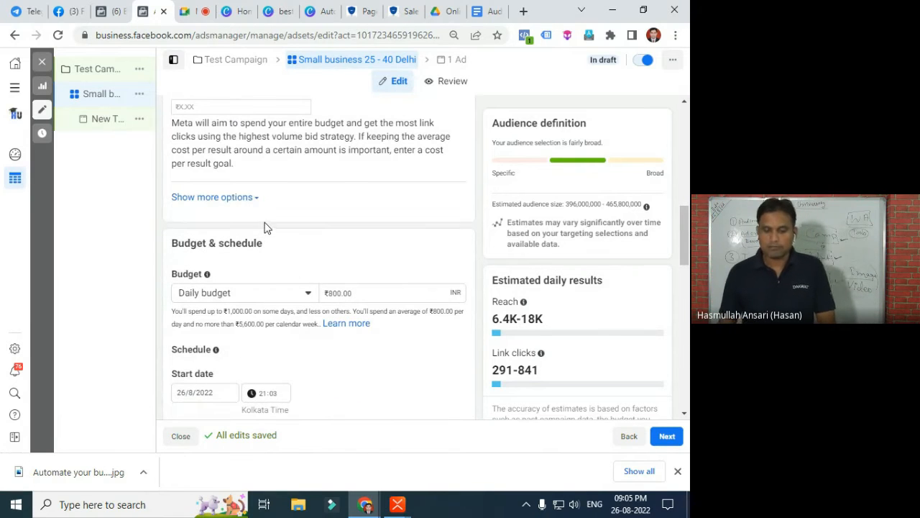
left_click(333, 293)
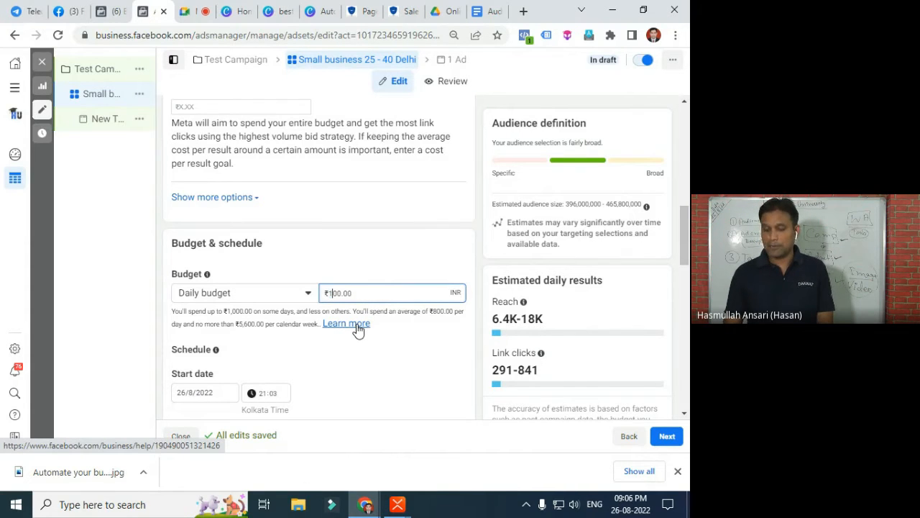
type("2")
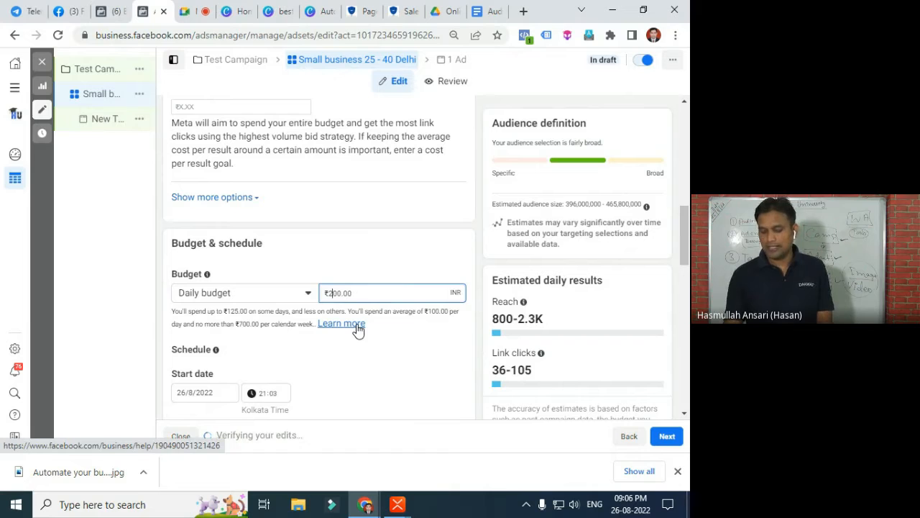
type("3")
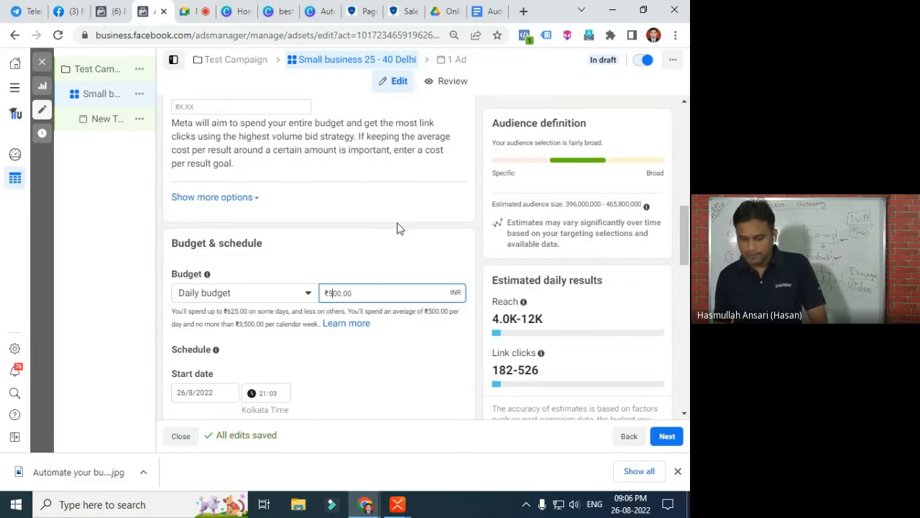
Try 1/9/2022 as the ad set's start date, and set it back to 26/8/2022
scroll(349, 322, "down", 2)
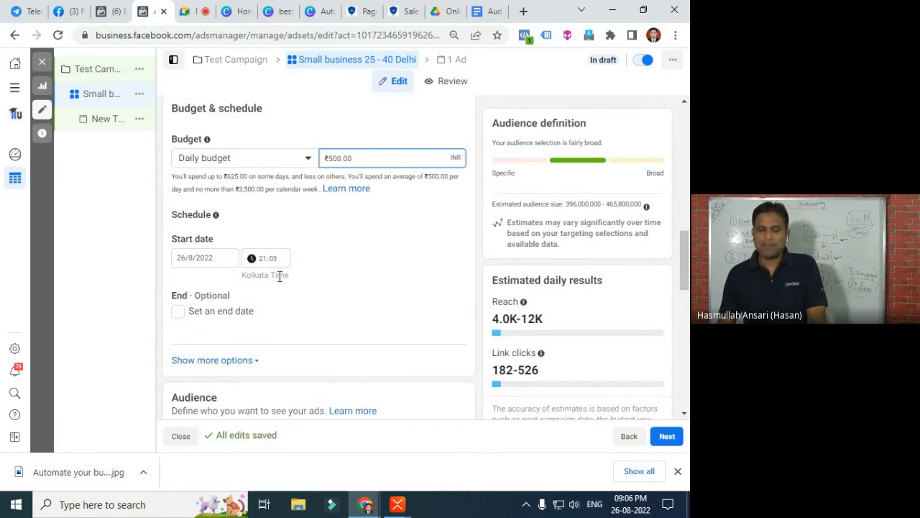
left_click(207, 256)
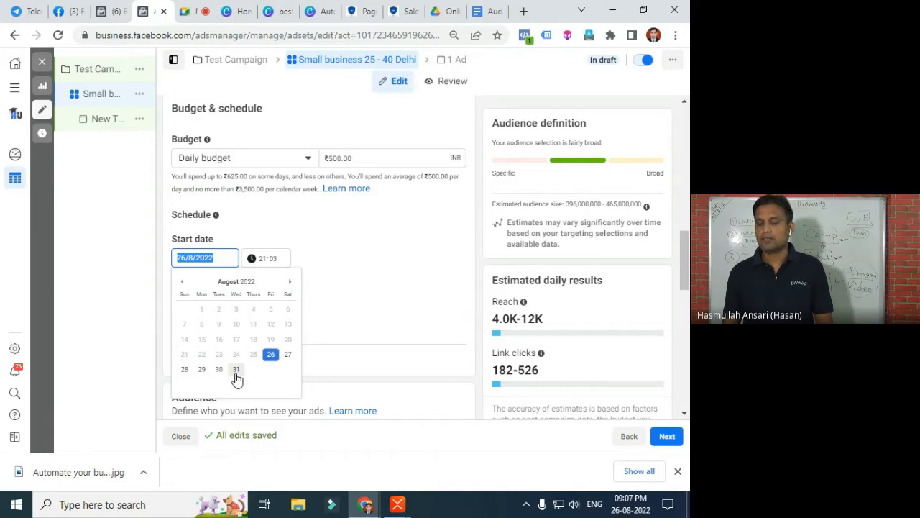
left_click(289, 282)
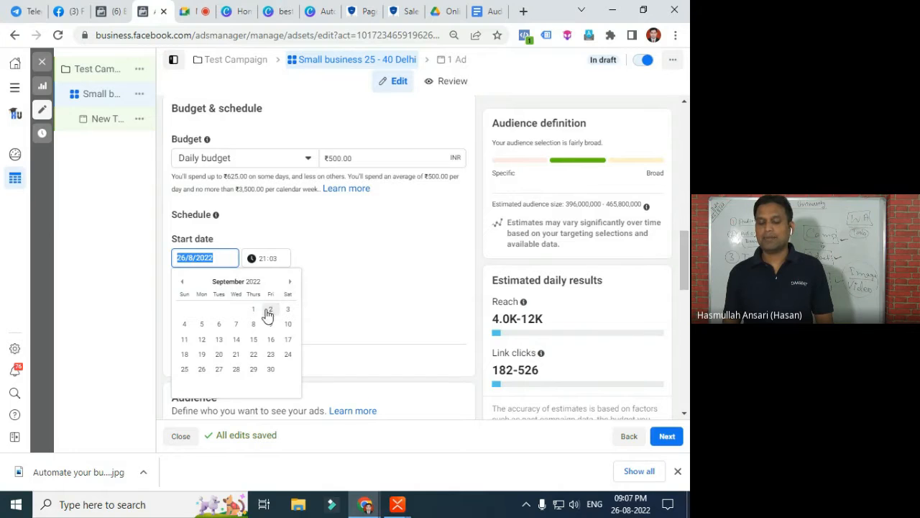
left_click(254, 311)
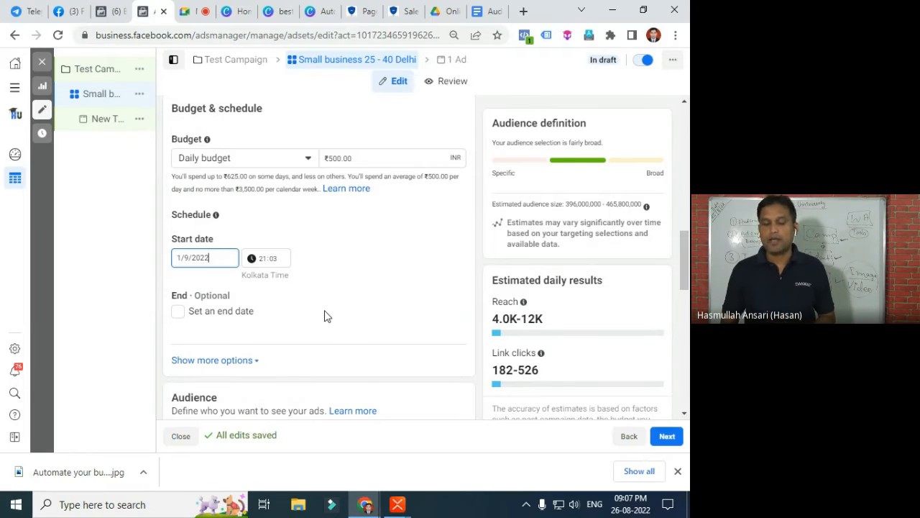
left_click(221, 258)
left_click(182, 282)
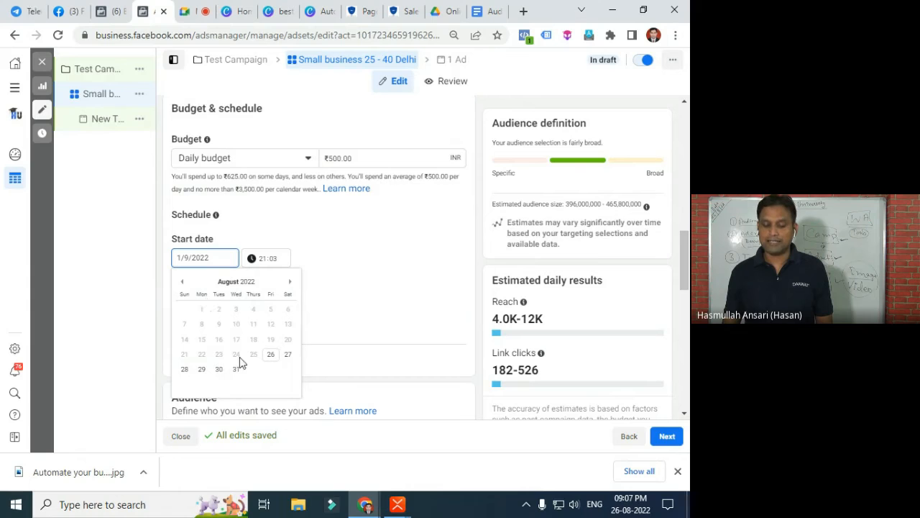
left_click(271, 353)
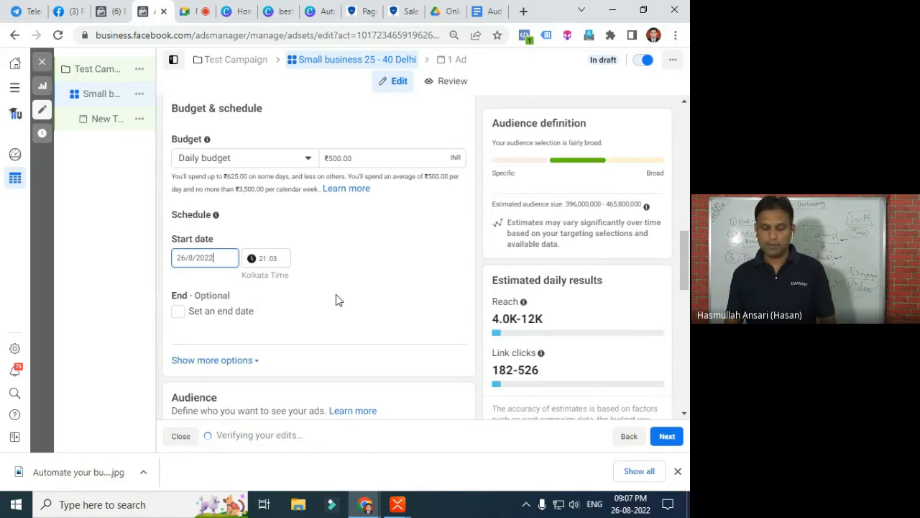
left_click(336, 295)
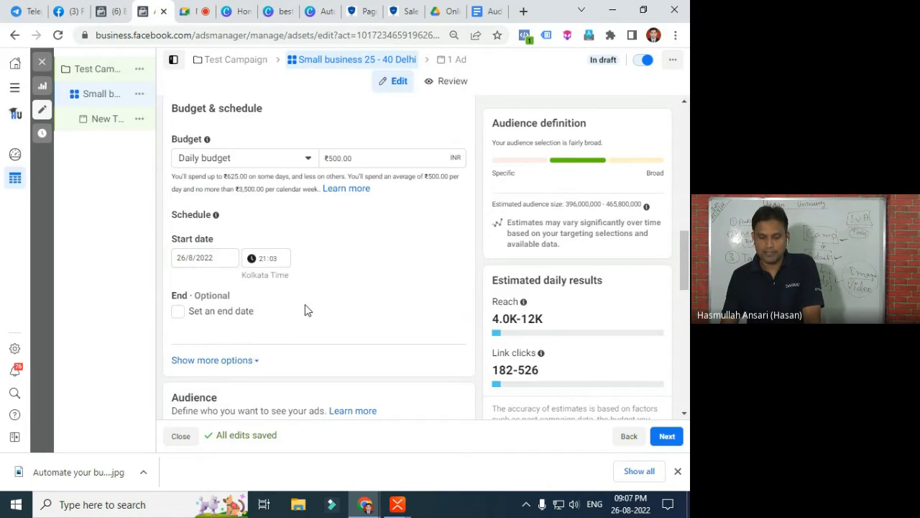
Add an end date to the ad set's schedule and try switching its duration to Custom
scroll(193, 258, "down", 1)
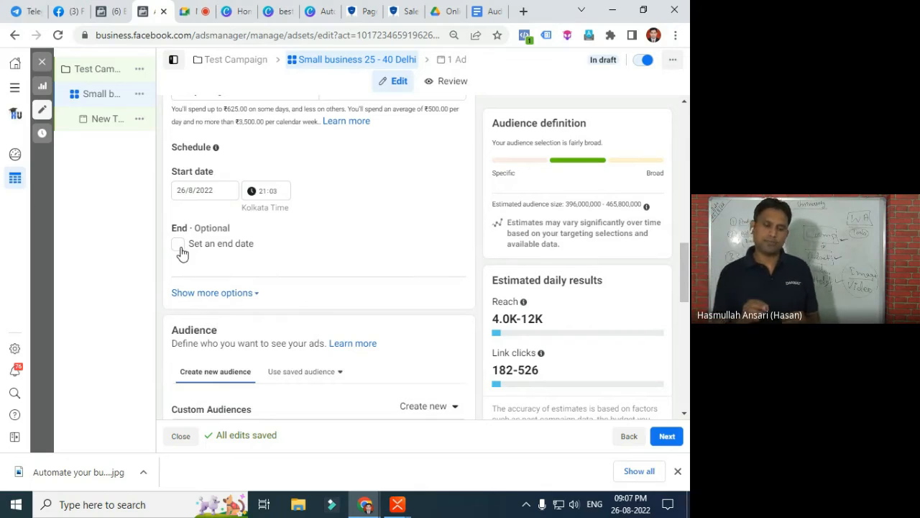
left_click(179, 246)
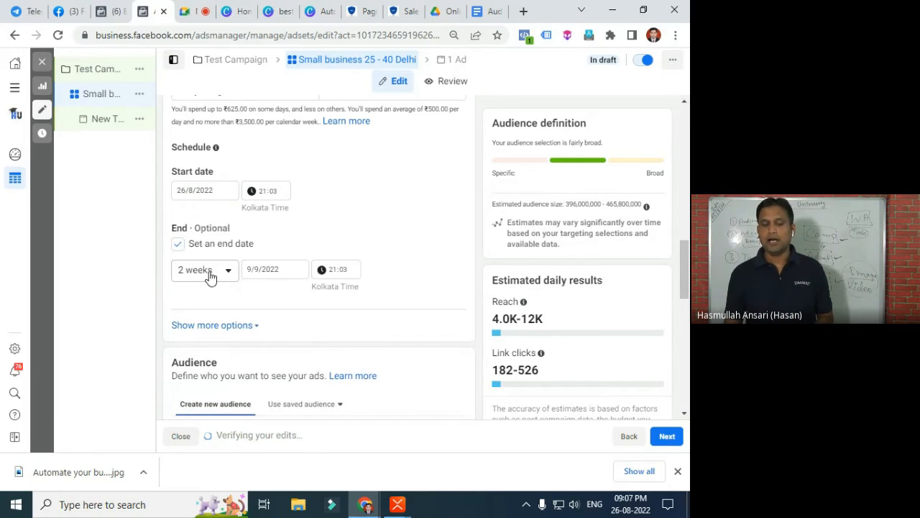
left_click(211, 276)
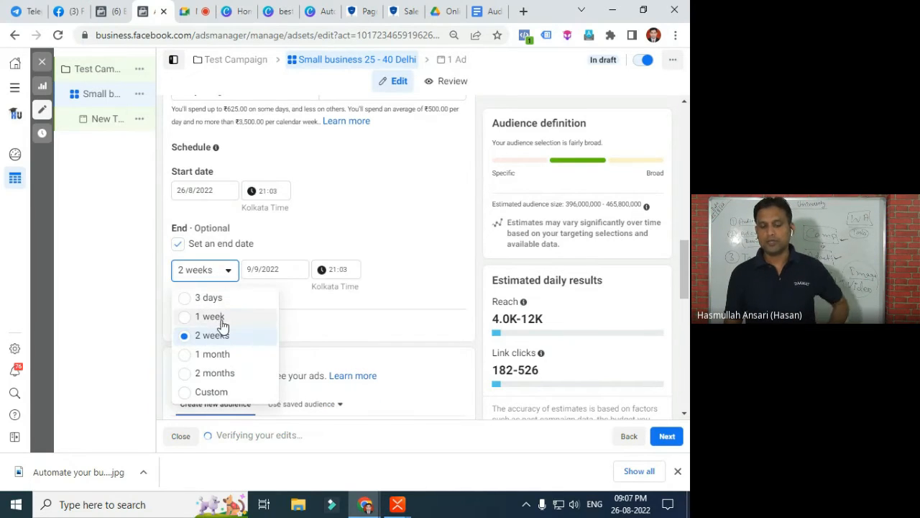
left_click(231, 393)
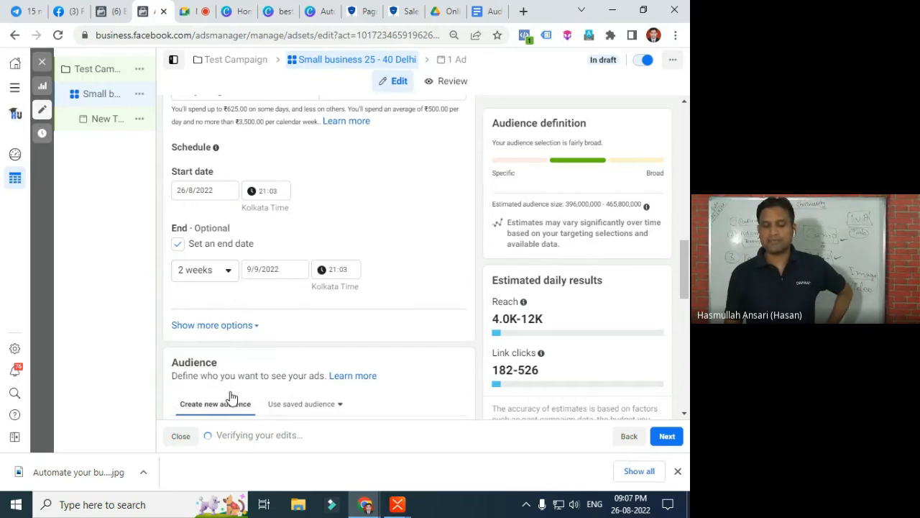
left_click(231, 268)
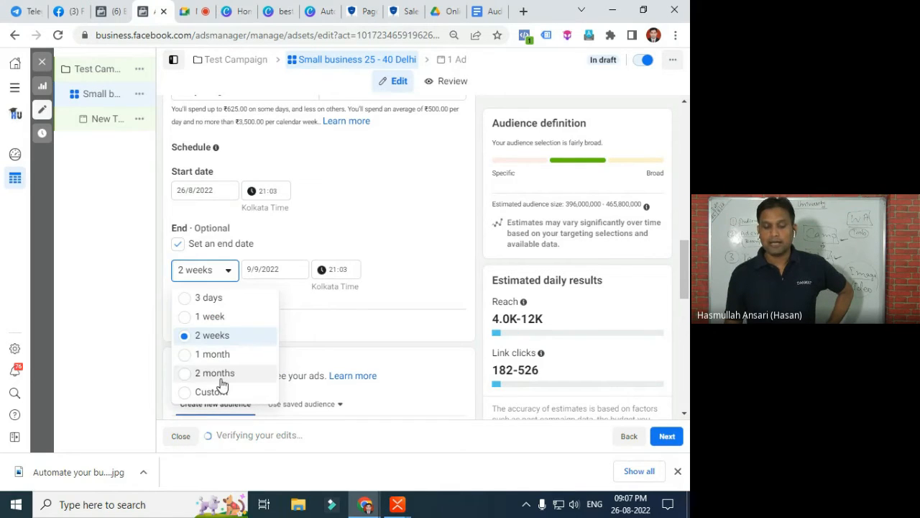
left_click(219, 396)
left_click(219, 271)
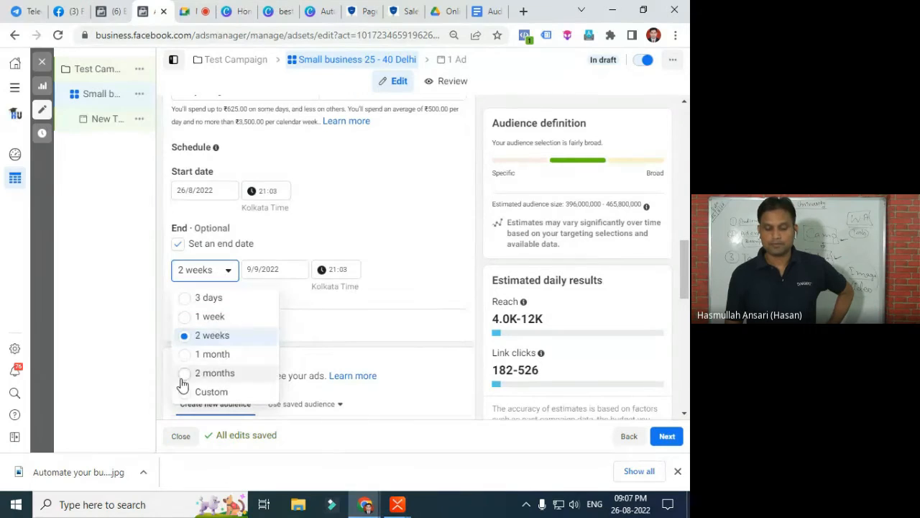
left_click(185, 395)
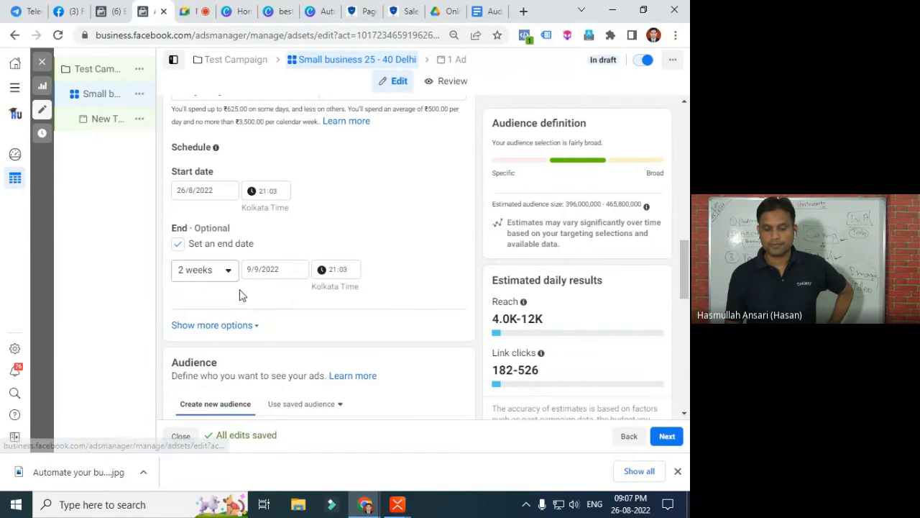
scroll(251, 288, "down", 1)
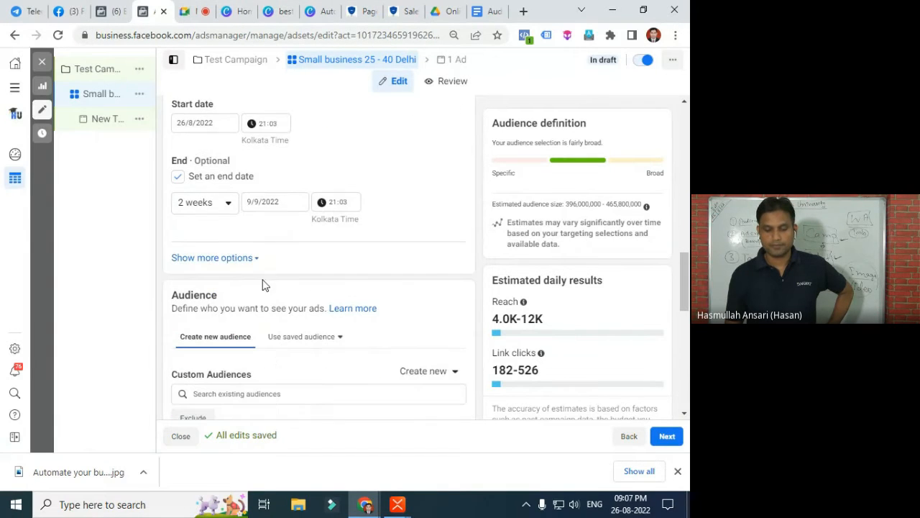
left_click(225, 204)
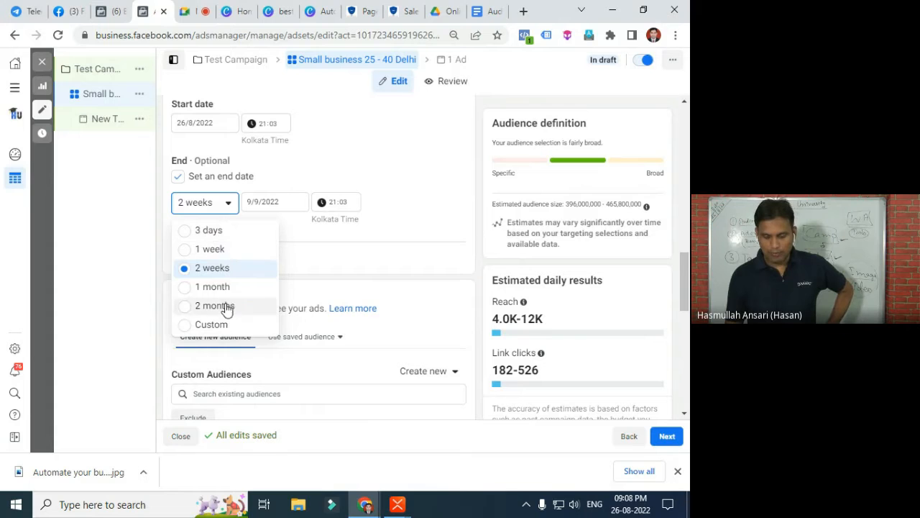
left_click(184, 327)
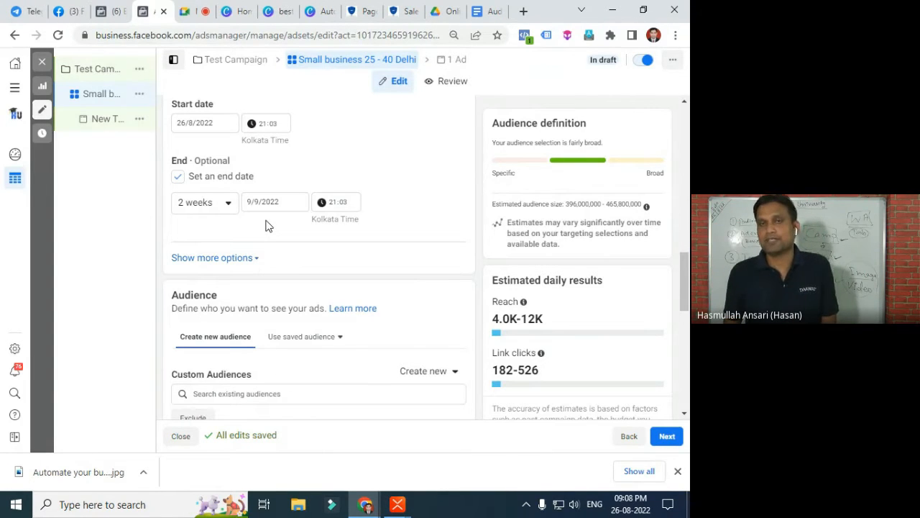
Try end-date durations of 1 week, 3 days, 1 month, 2 months and Custom for the ad set
left_click(219, 207)
left_click(221, 252)
left_click(225, 206)
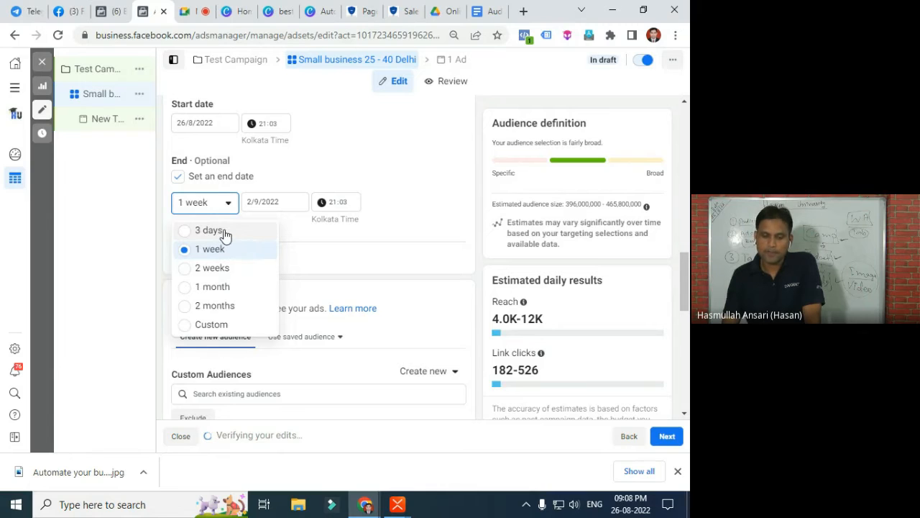
left_click(225, 232)
left_click(225, 205)
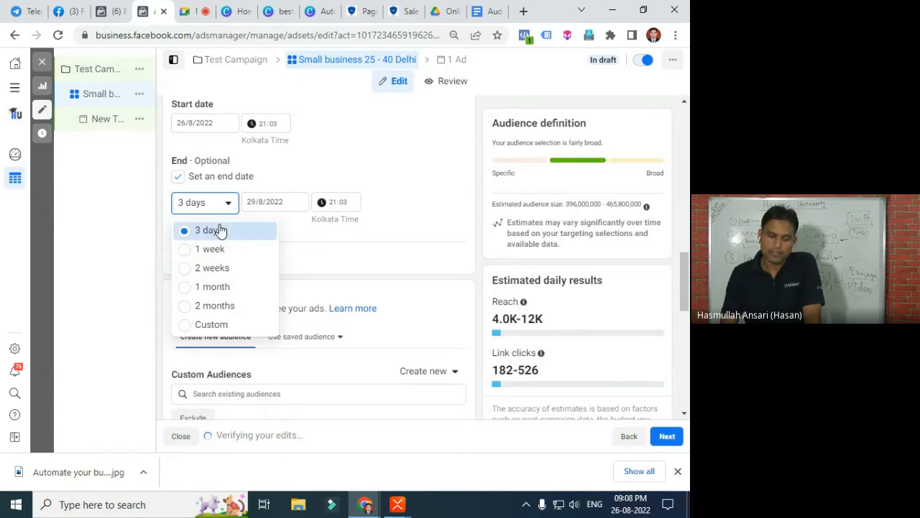
left_click(232, 288)
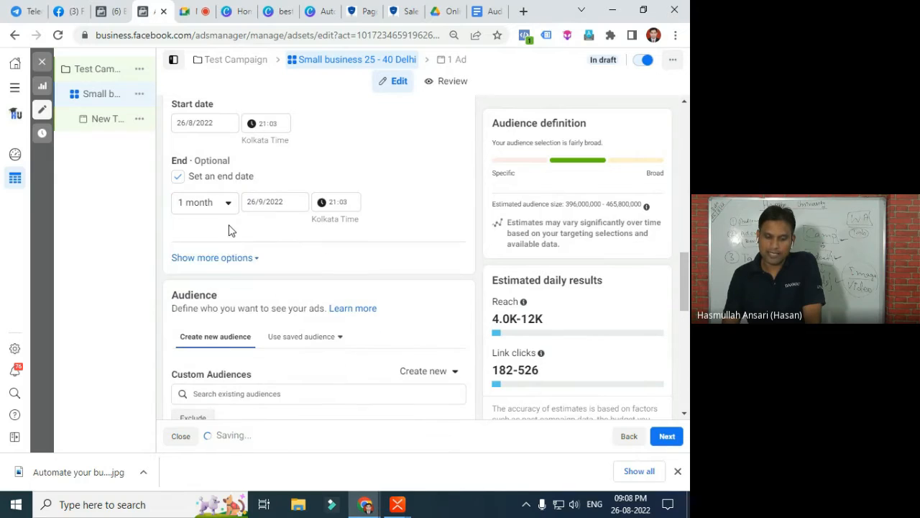
left_click(225, 205)
left_click(220, 305)
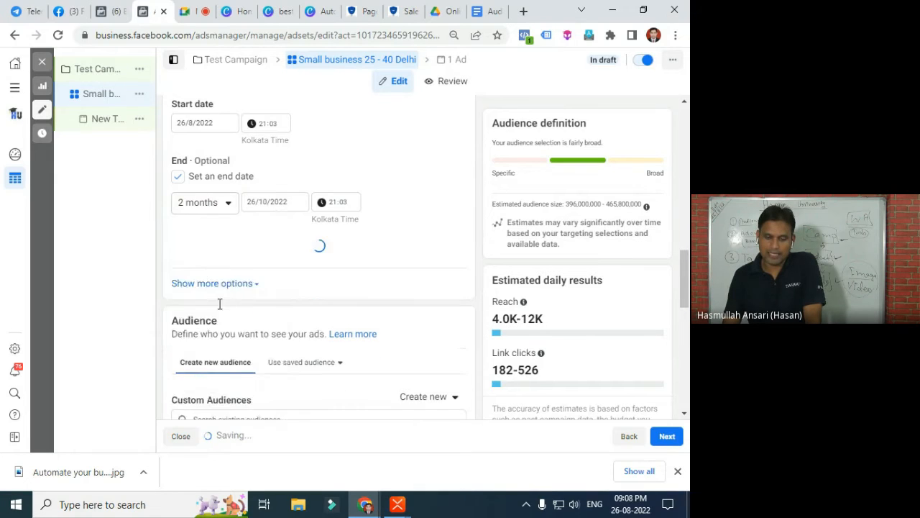
left_click(219, 208)
left_click(221, 319)
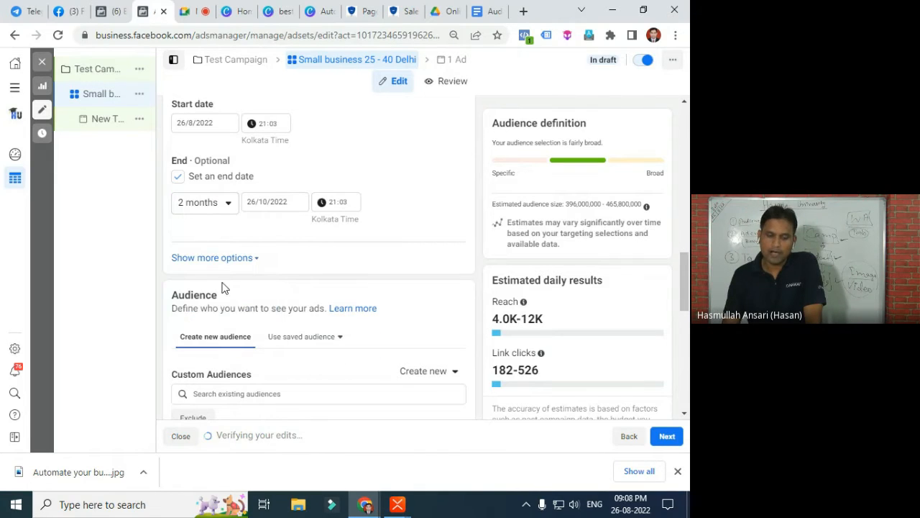
Set the ad set's end-date duration to 1 week and check the end date in its calendar
left_click(227, 216)
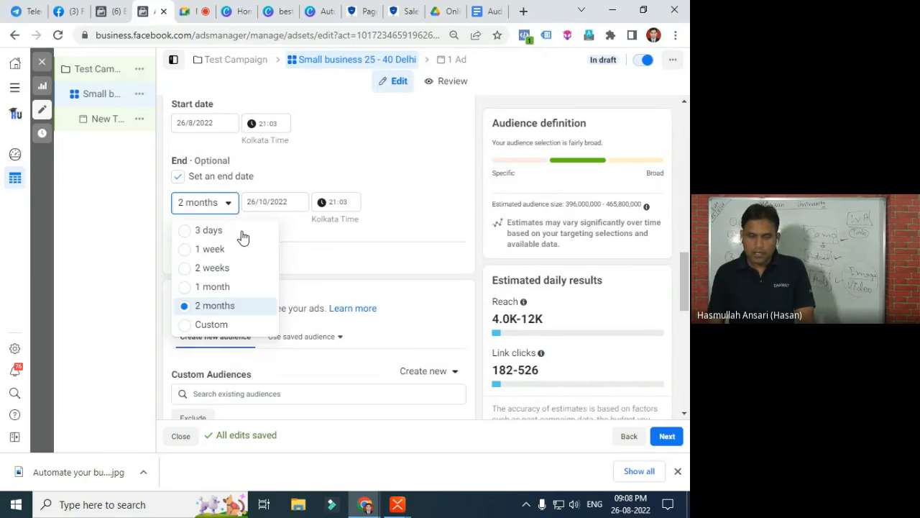
left_click(223, 250)
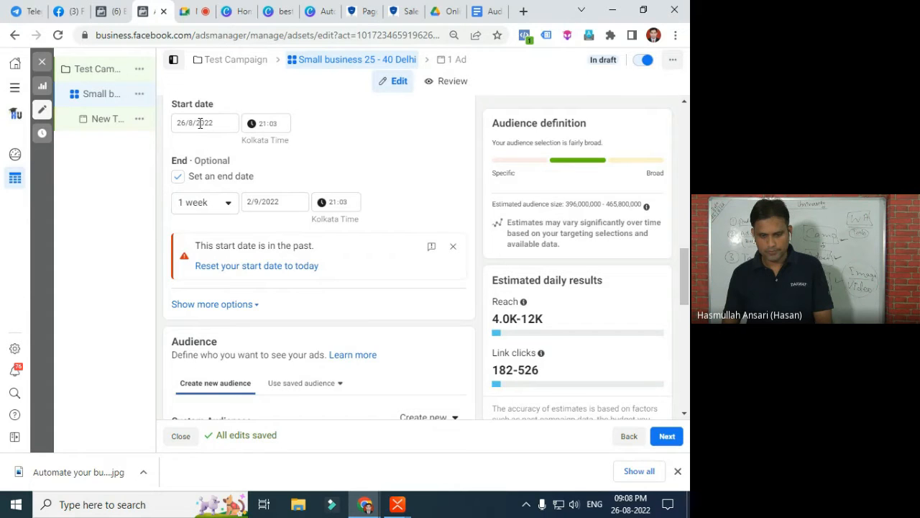
left_click(269, 201)
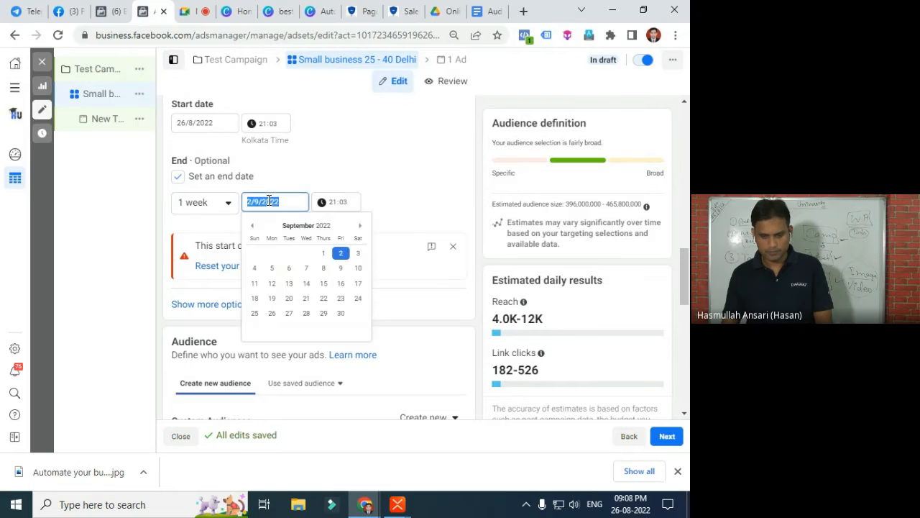
left_click(397, 187)
Check the start date in its calendar and reset it to today
scroll(374, 188, "up", 1)
scroll(221, 185, "up", 1)
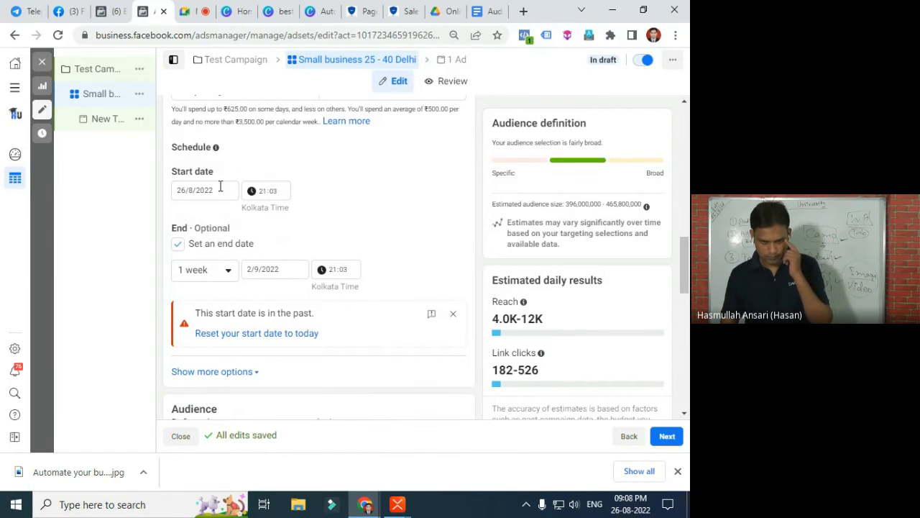
left_click(226, 190)
left_click(271, 287)
left_click(335, 228)
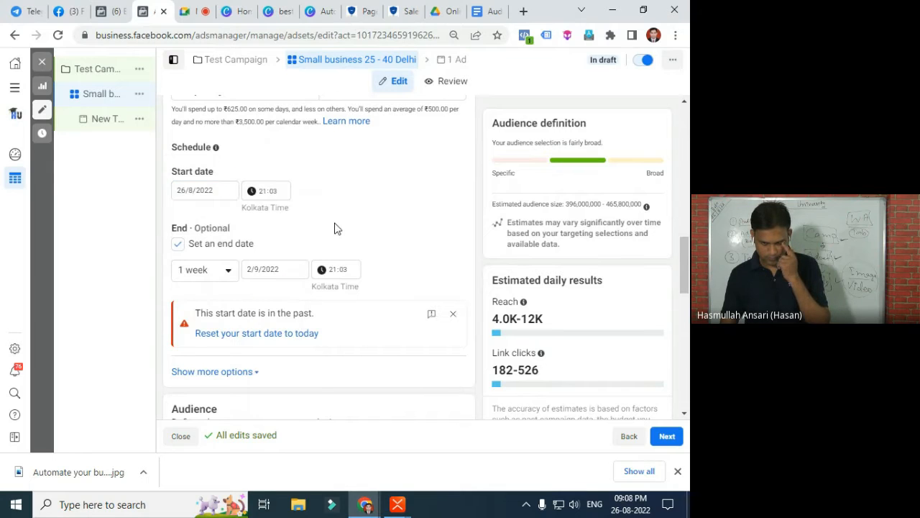
left_click(268, 335)
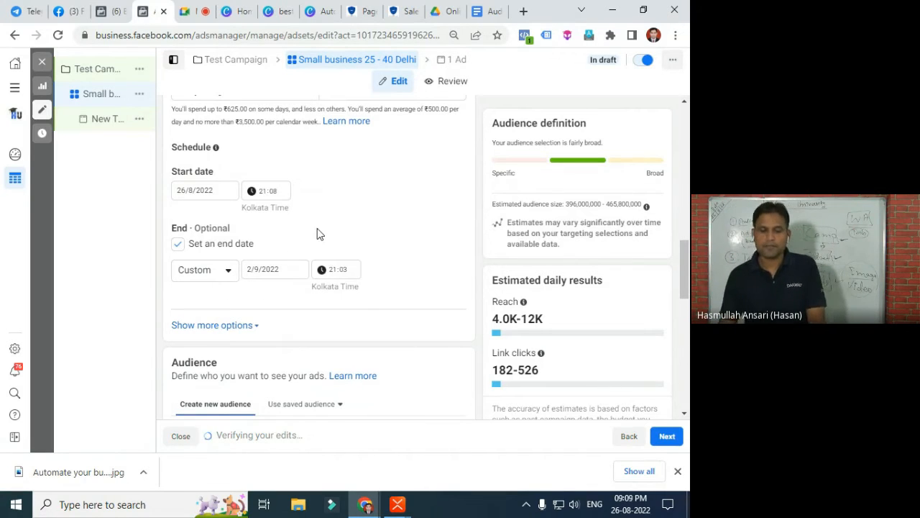
Review the ad set's name, traffic destination, budget and schedule settings
scroll(310, 248, "down", 1)
scroll(295, 260, "down", 2)
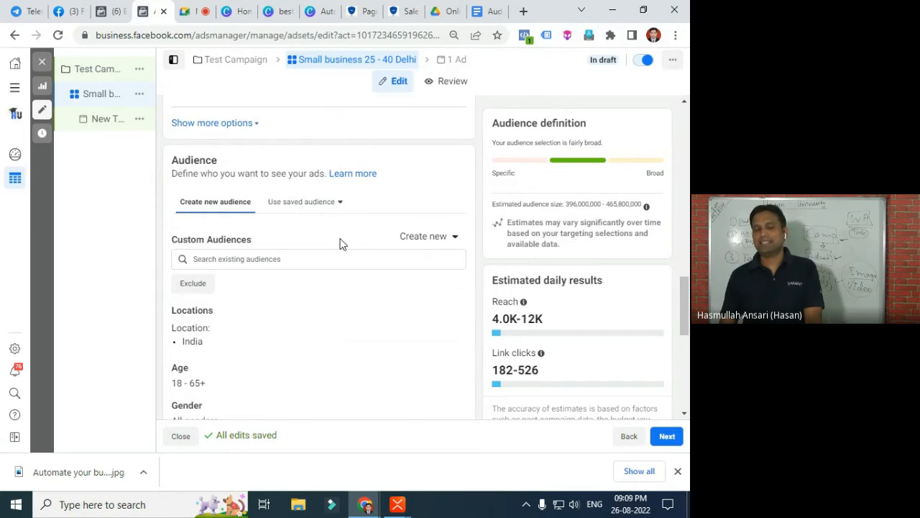
scroll(345, 243, "up", 10)
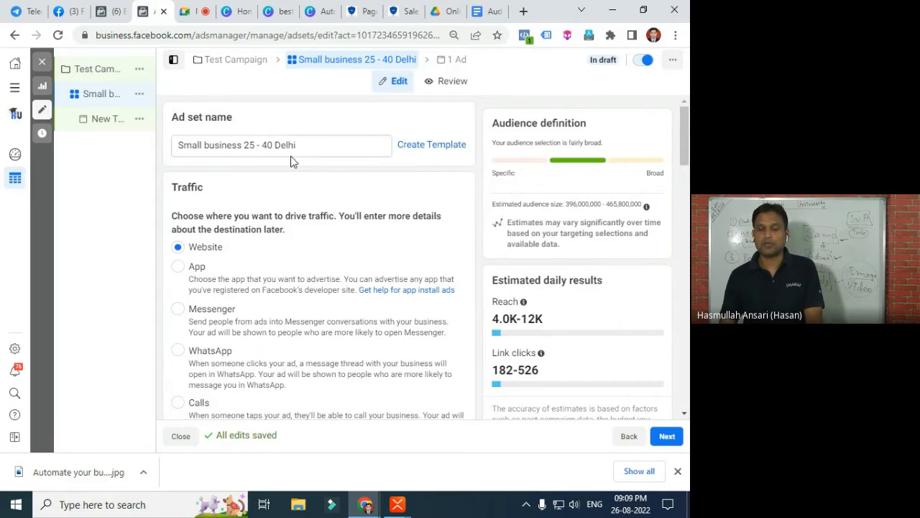
scroll(367, 302, "down", 5)
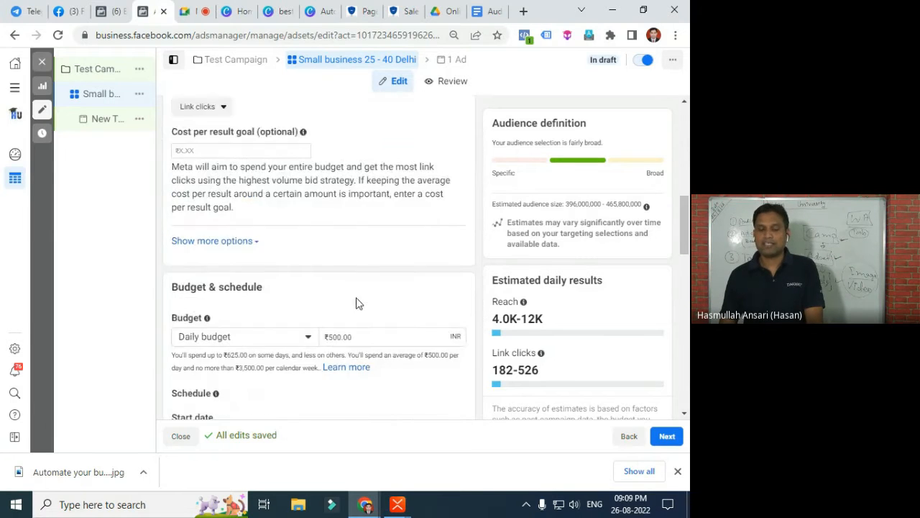
scroll(343, 243, "up", 5)
scroll(343, 242, "down", 5)
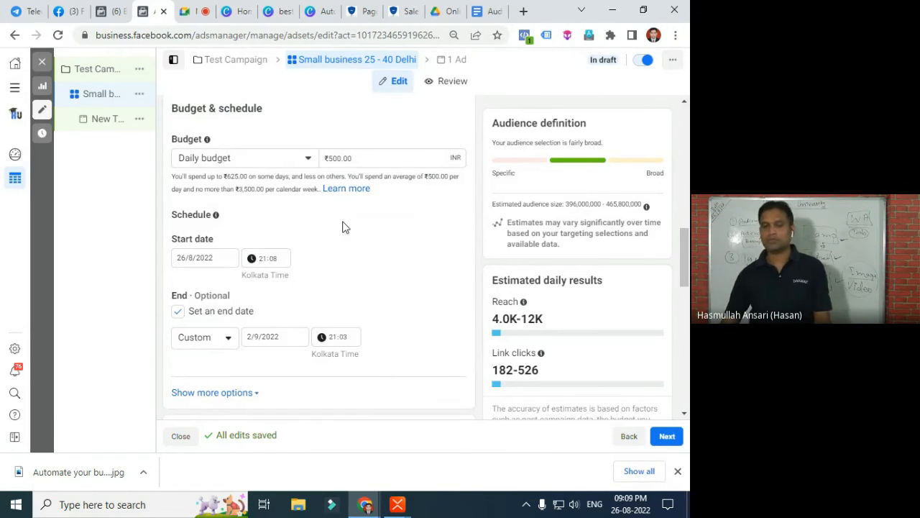
Examine the targeting details of the saved audience "Bihar 18 45" without applying it
scroll(335, 225, "down", 3)
left_click(338, 271)
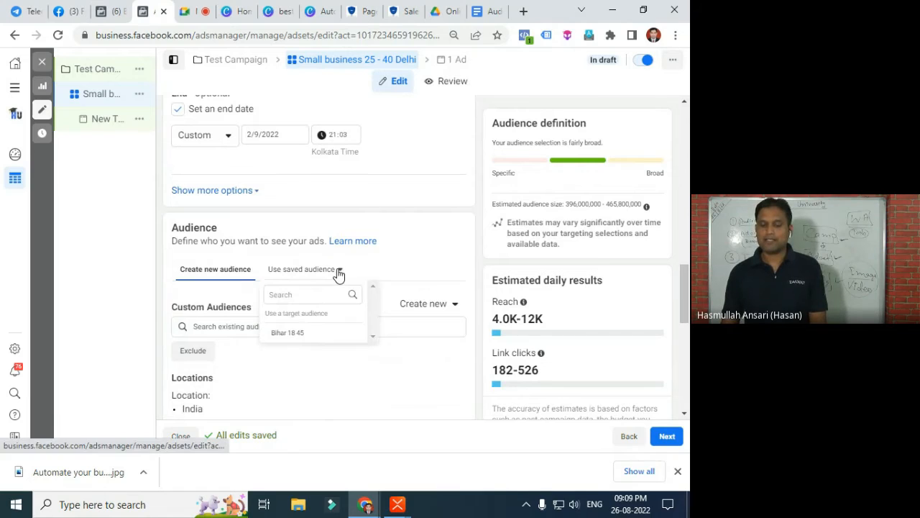
mouse_move(293, 340)
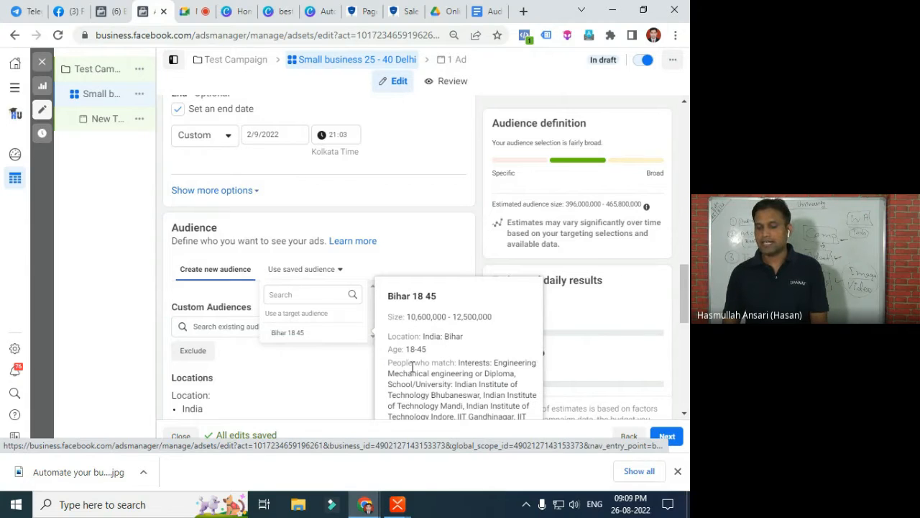
scroll(445, 349, "down", 3)
scroll(445, 349, "up", 2)
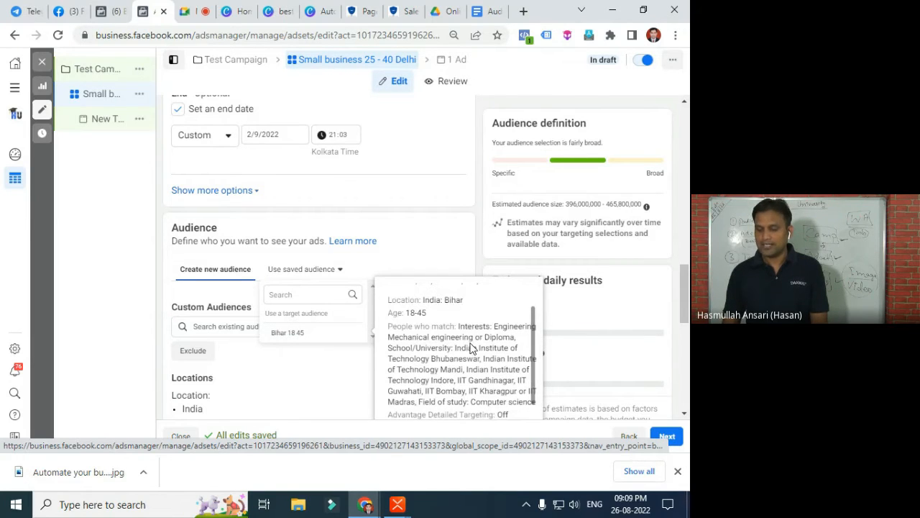
scroll(495, 376, "down", 2)
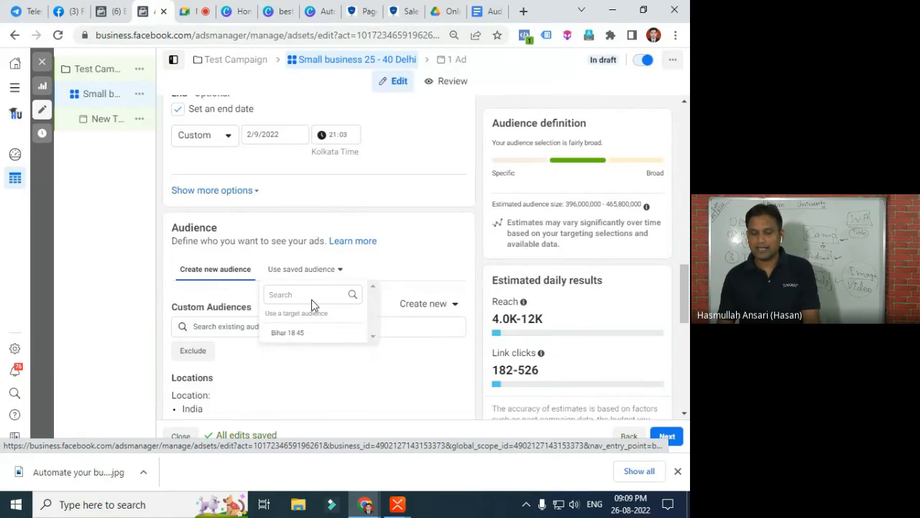
left_click(399, 260)
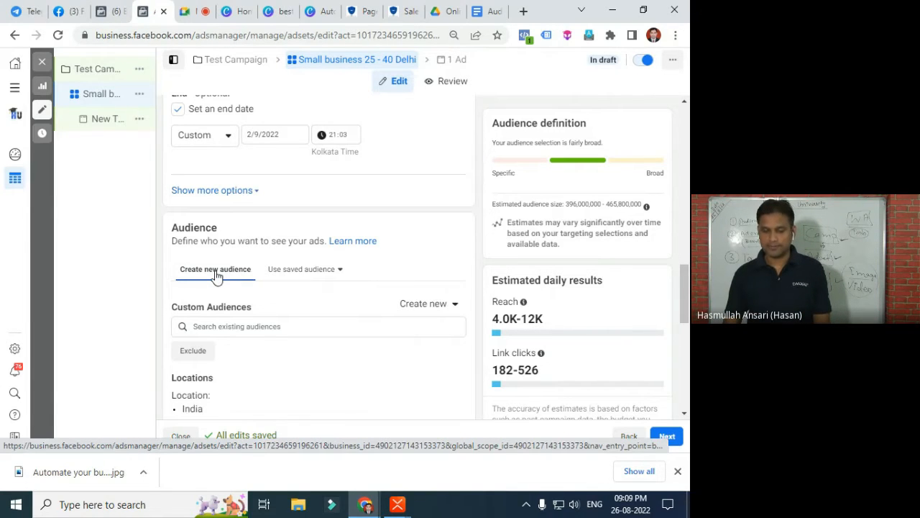
Edit the new audience's locations and target the city Delhi, Delhi, India instead of the whole country
scroll(274, 281, "down", 2)
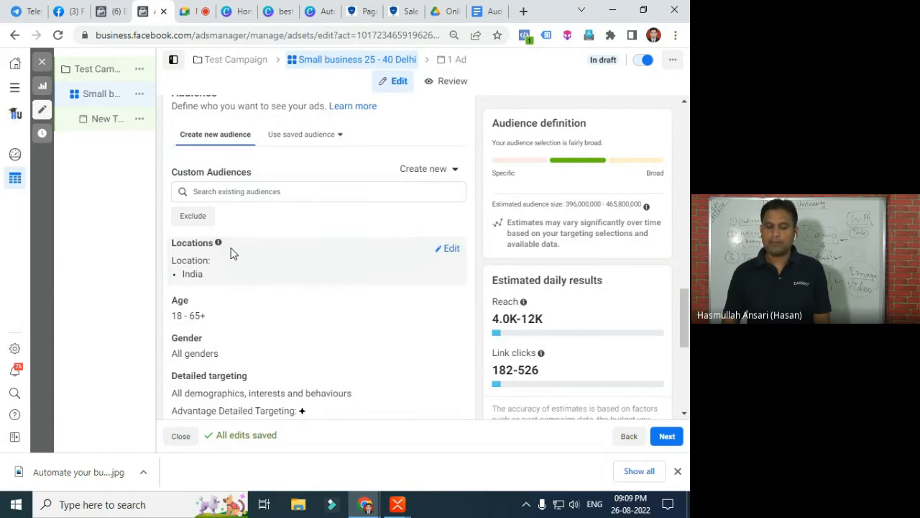
scroll(192, 278, "down", 1)
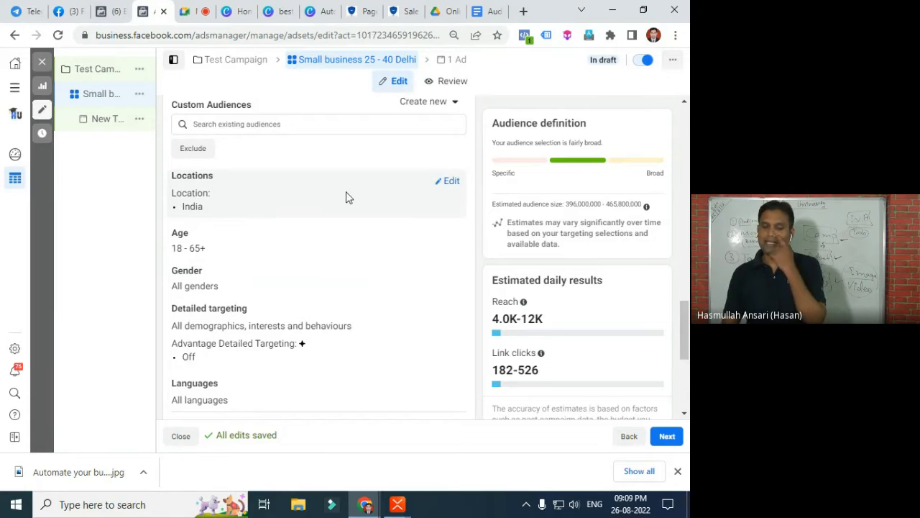
left_click(442, 187)
left_click(283, 276)
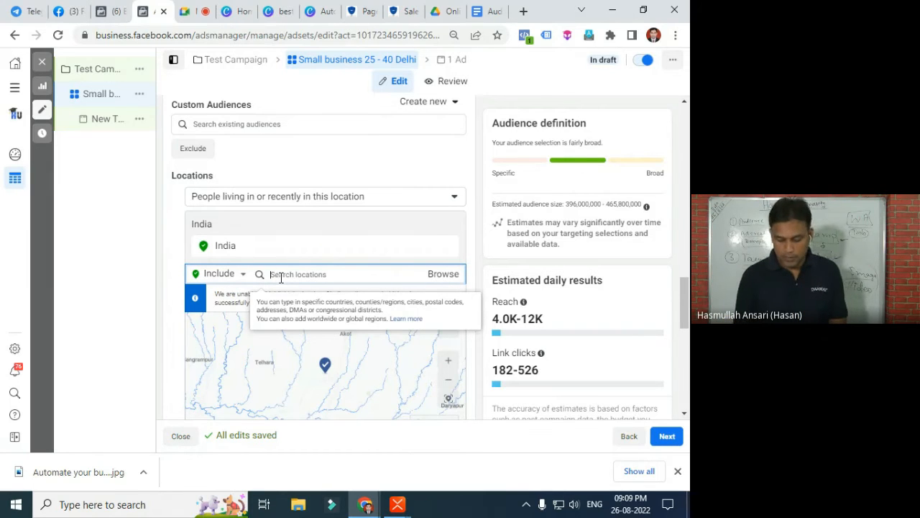
type("delhi")
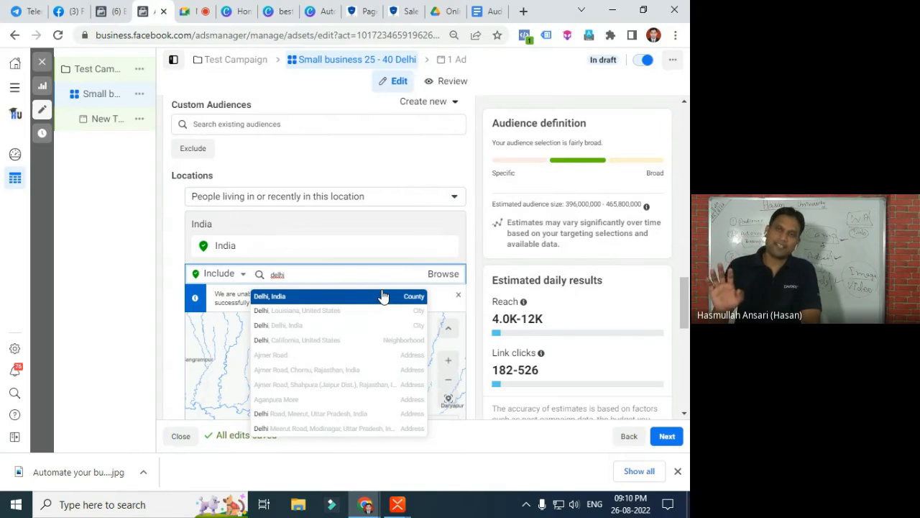
left_click(338, 336)
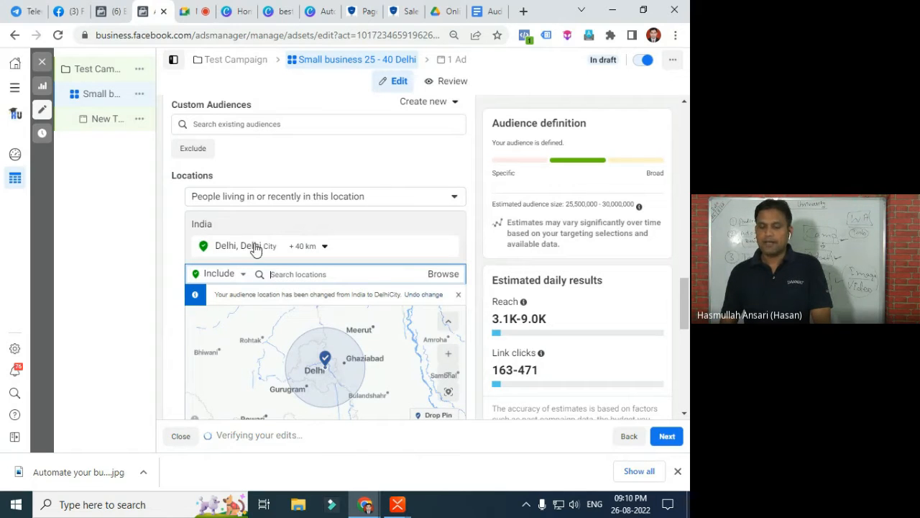
Remove the current India location entry and add the city Delhi, Delhi, India again as an included location
scroll(392, 338, "down", 3)
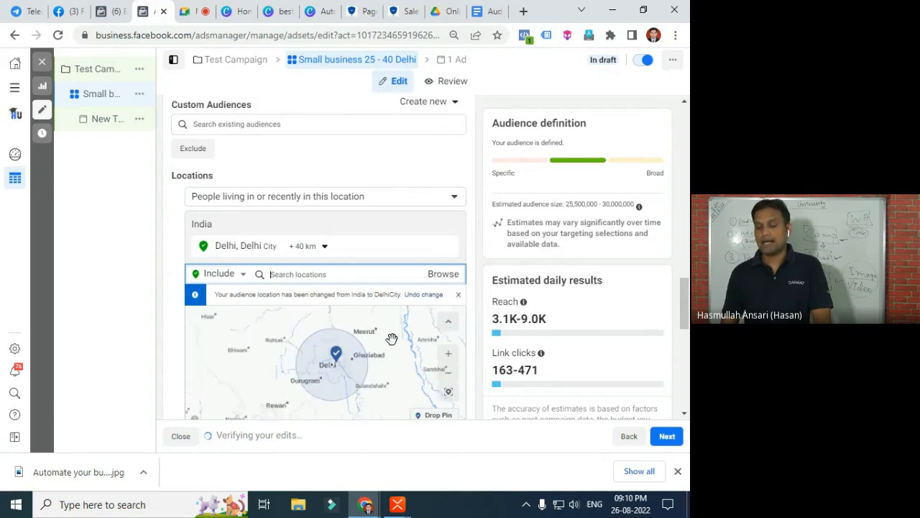
scroll(394, 342, "down", 2)
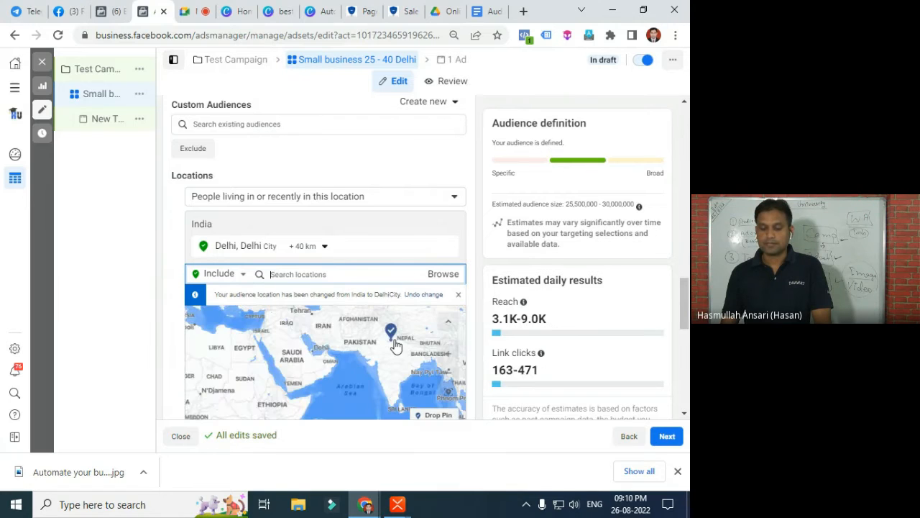
scroll(394, 343, "up", 5)
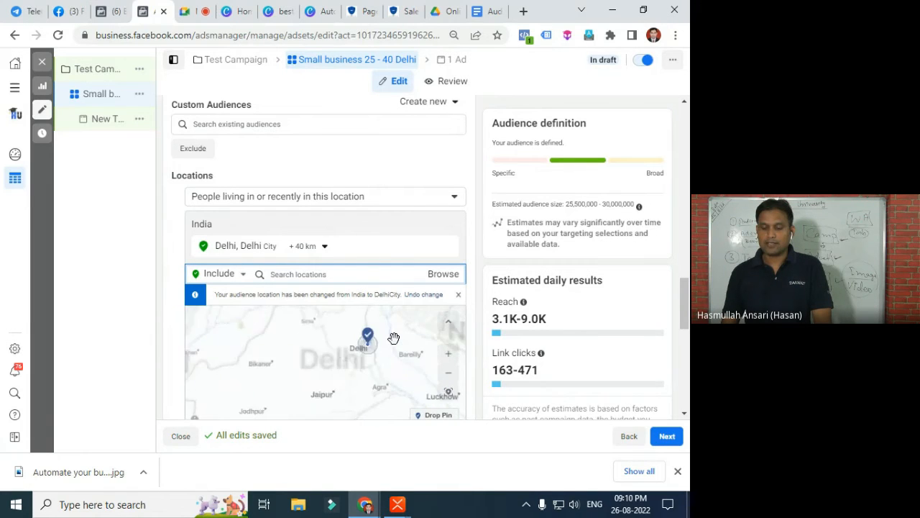
scroll(394, 338, "down", 1)
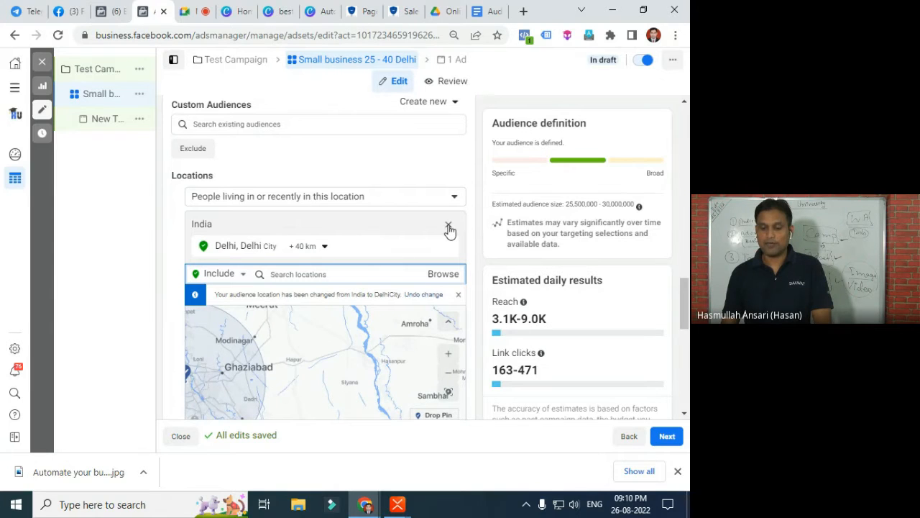
left_click(448, 228)
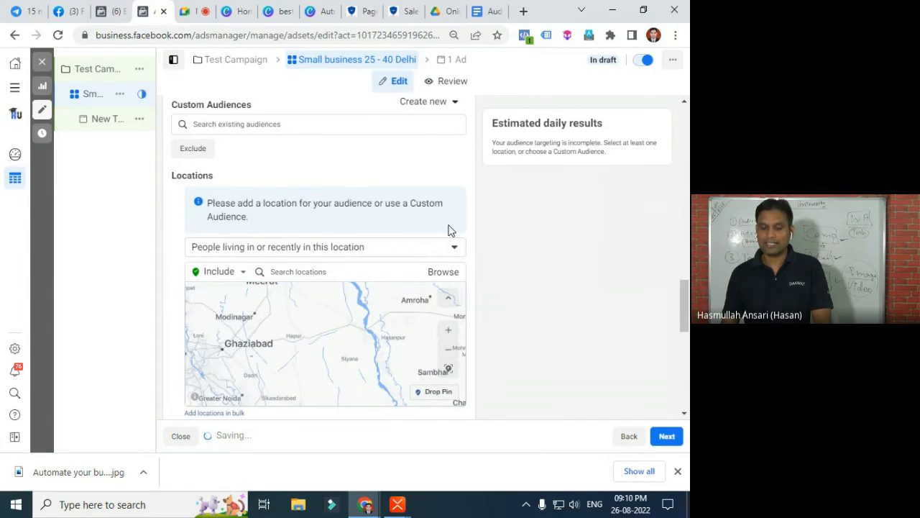
left_click(295, 271)
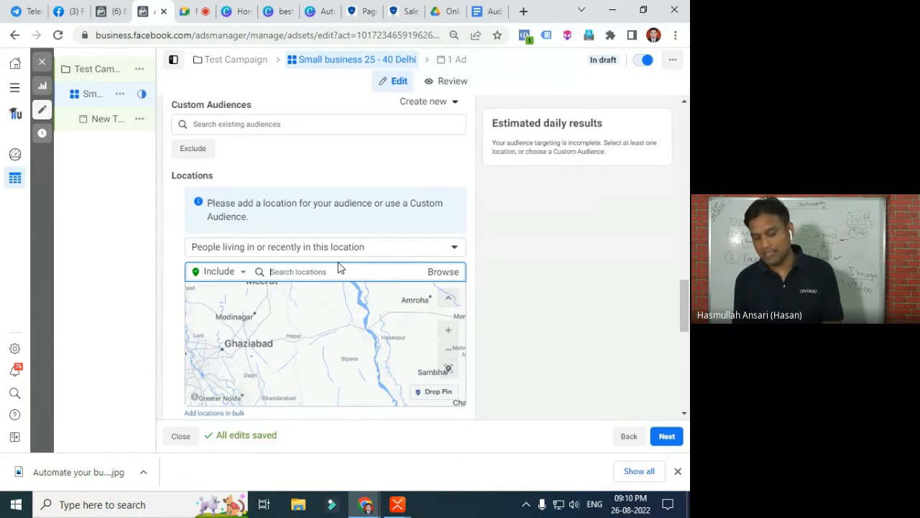
type("delhi")
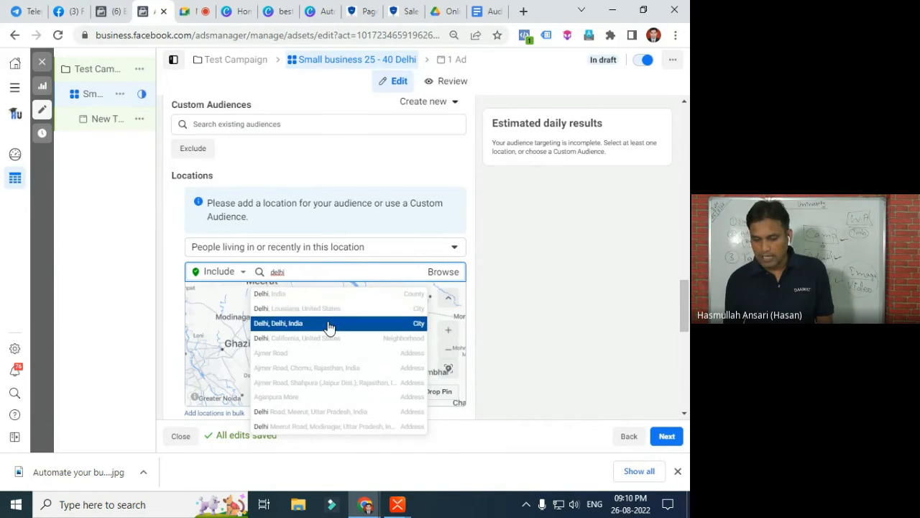
left_click(329, 320)
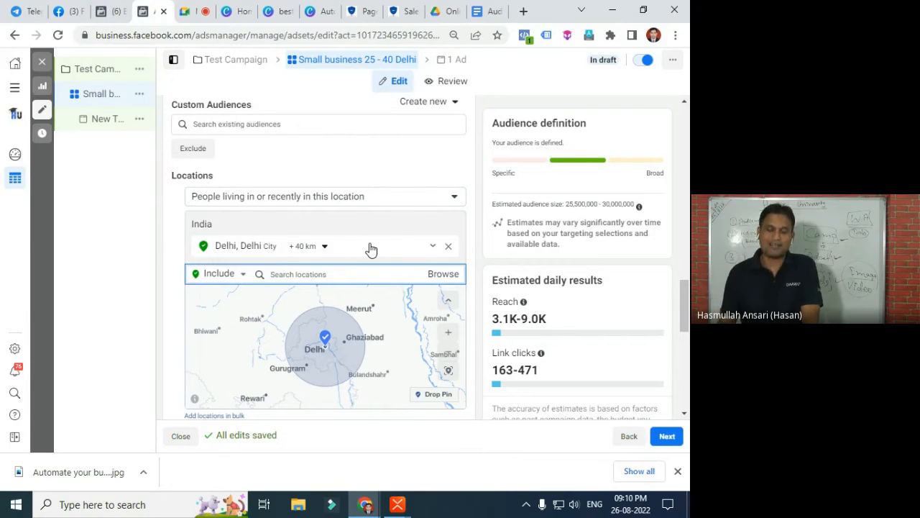
Reduce the targeting radius around the city of Delhi to 24 km
scroll(381, 253, "down", 1)
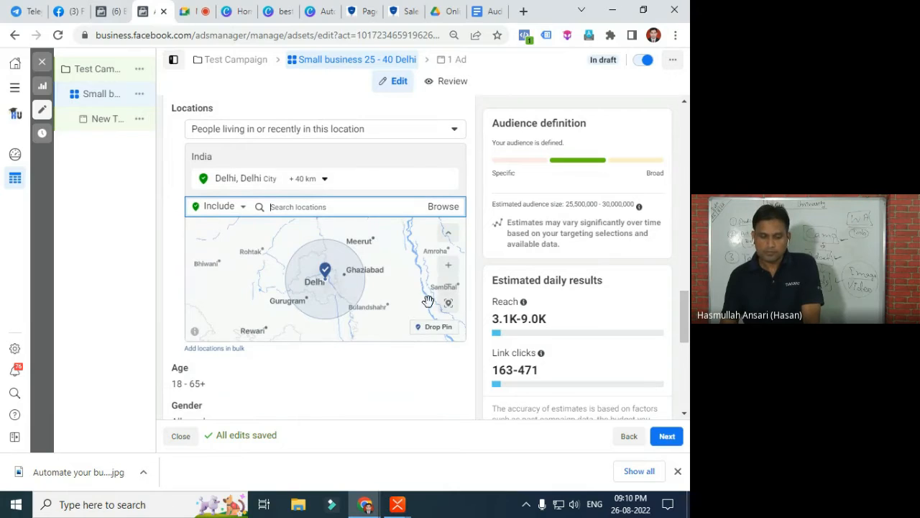
scroll(427, 302, "up", 2)
scroll(276, 374, "down", 1)
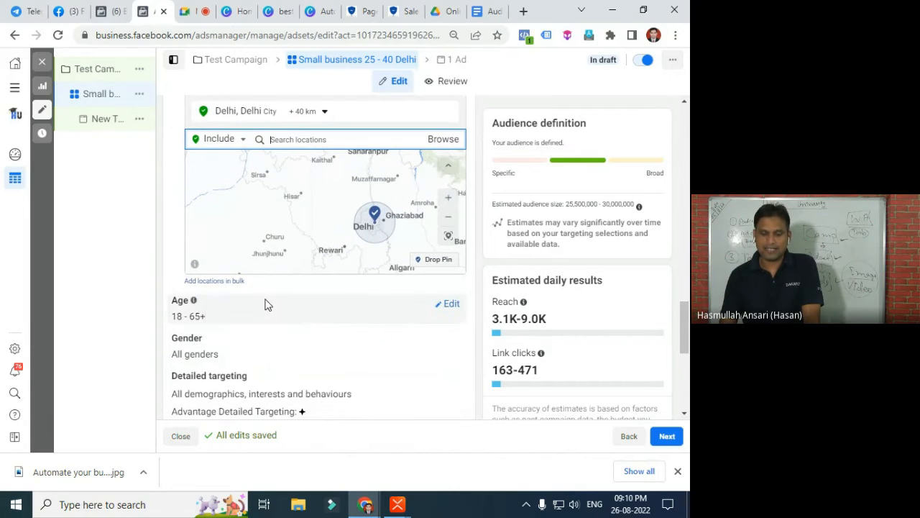
left_click(201, 319)
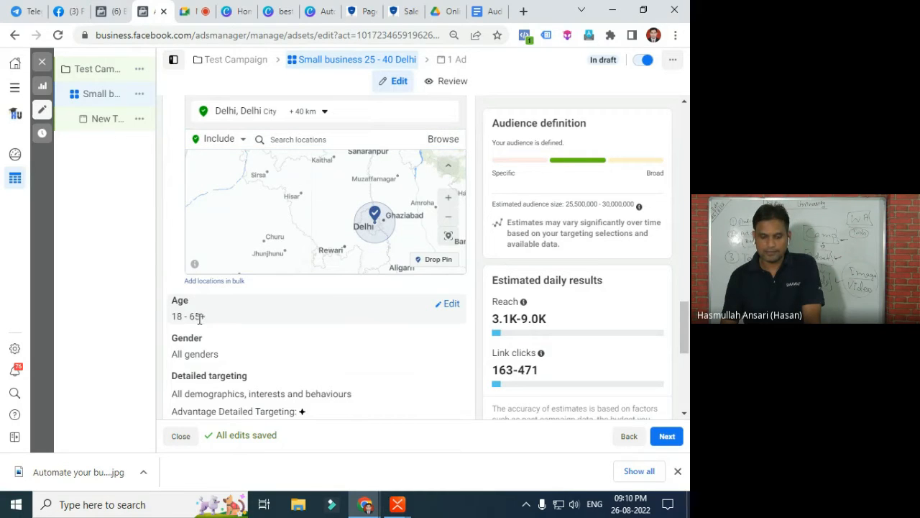
left_click(315, 112)
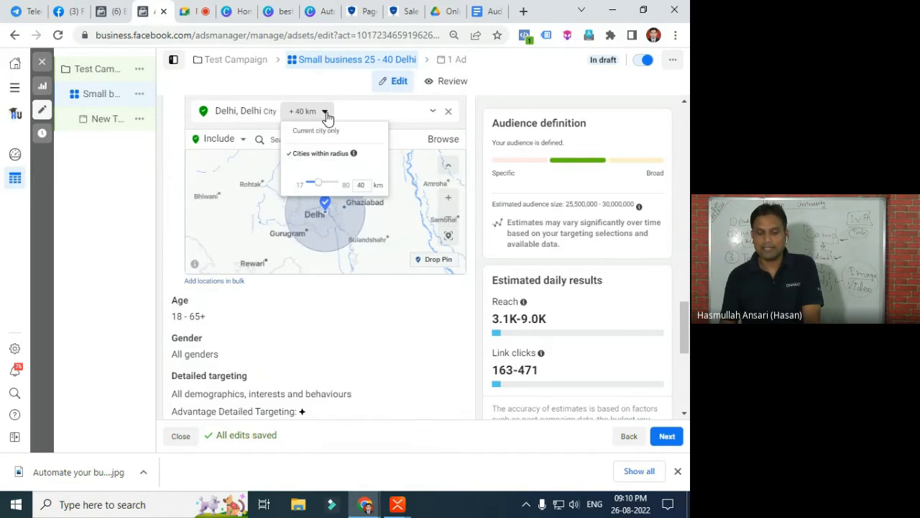
mouse_move(318, 185)
left_mouse_down()
mouse_move(331, 189)
mouse_move(315, 186)
left_mouse_up()
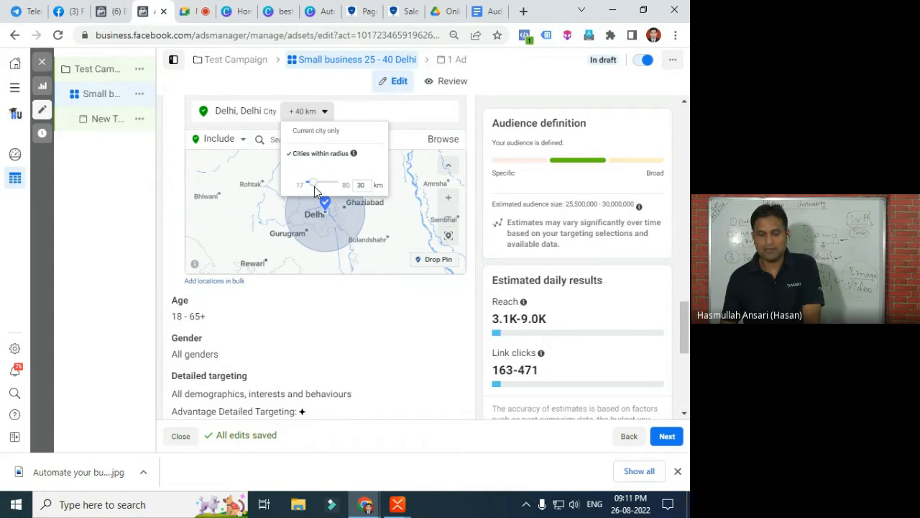
left_click(337, 202)
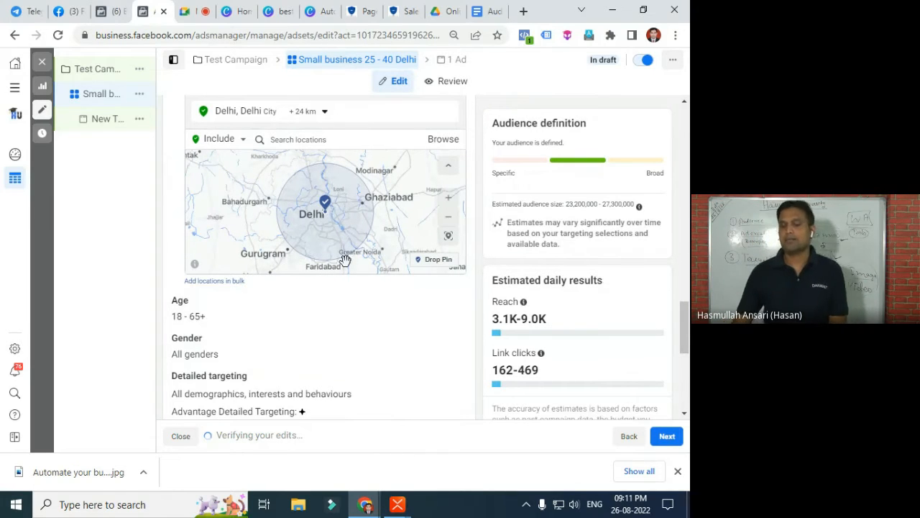
Examine the localities covered by the Delhi targeting circle on the map, from Nithari across to Delhi Cantonment, and return to the whole target area
scroll(381, 227, "up", 1)
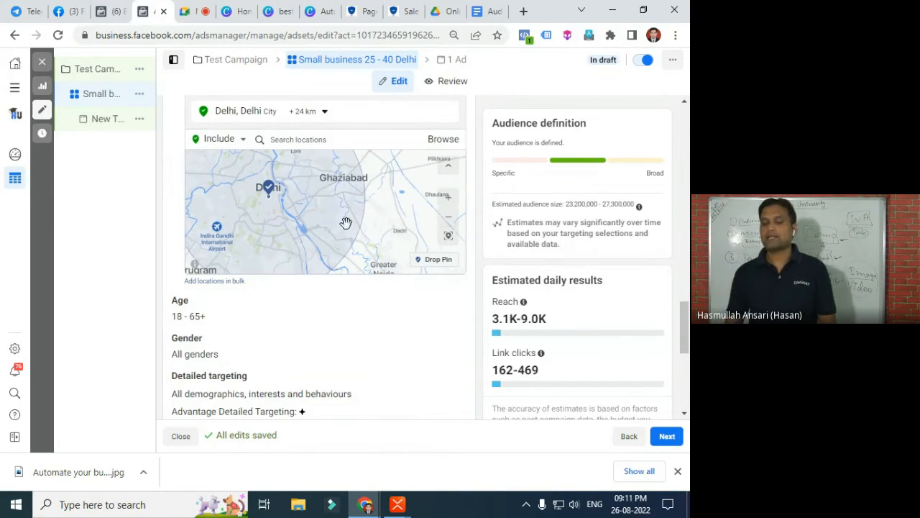
scroll(392, 233, "up", 1)
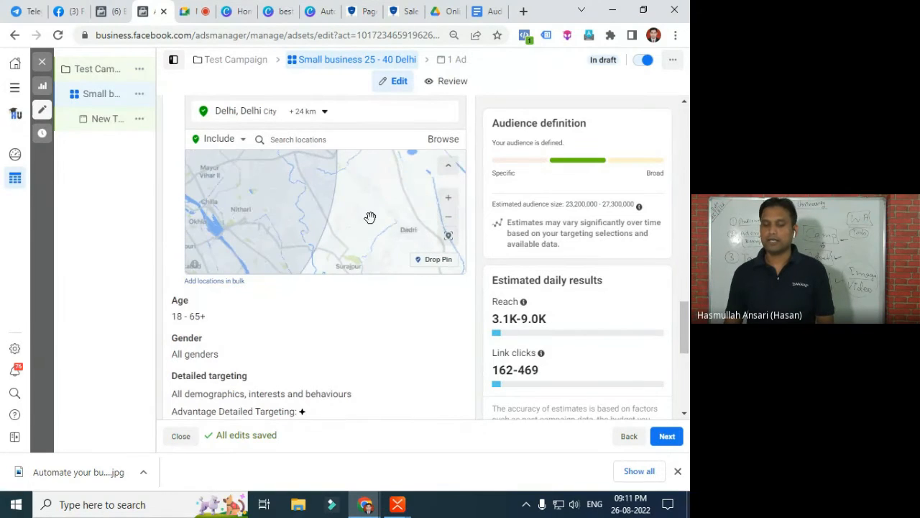
left_click_drag(370, 216, 459, 240)
scroll(345, 227, "up", 3)
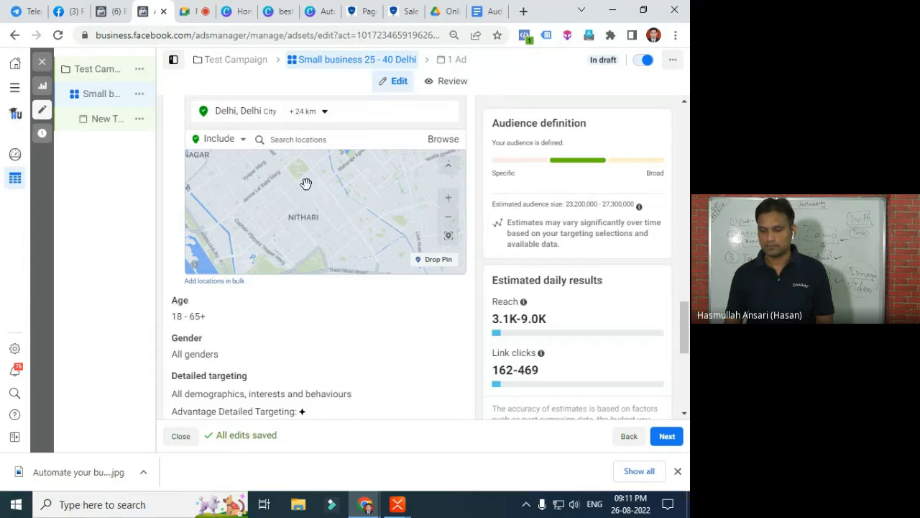
scroll(302, 192, "down", 3)
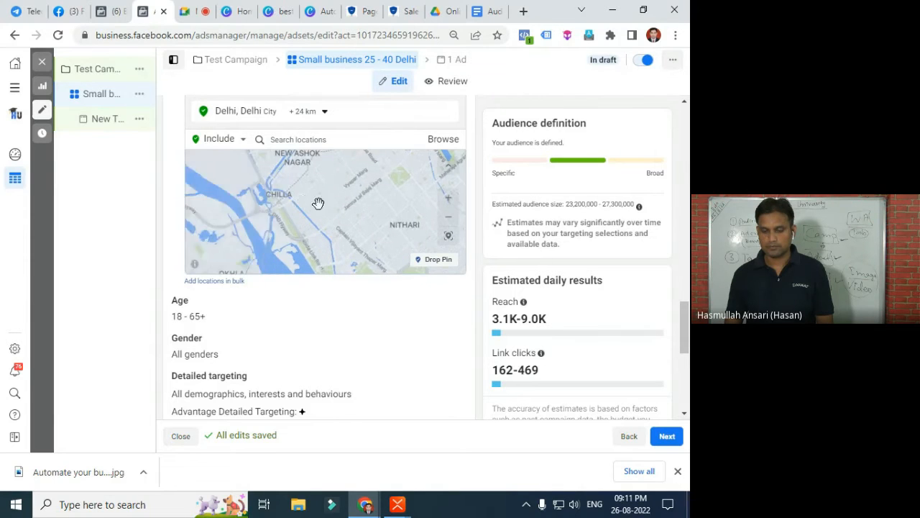
left_click_drag(297, 205, 382, 208)
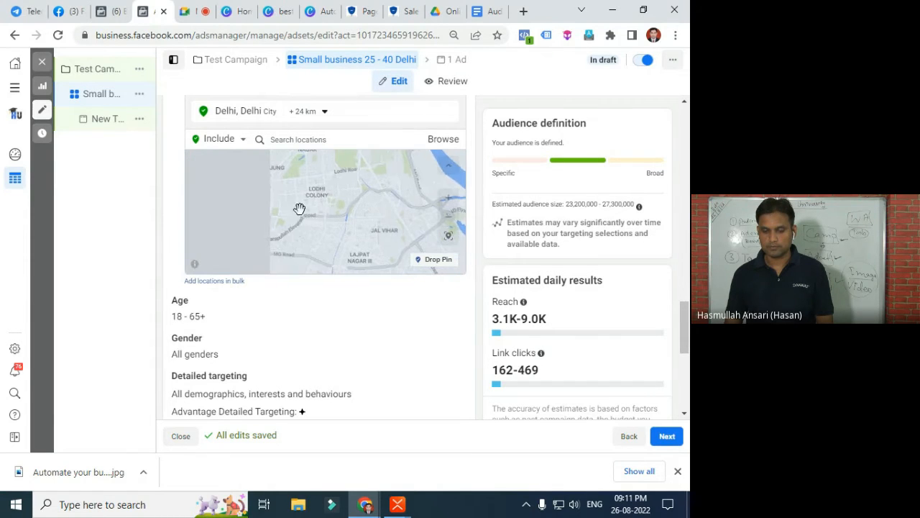
left_click_drag(299, 208, 393, 202)
left_click_drag(312, 203, 407, 212)
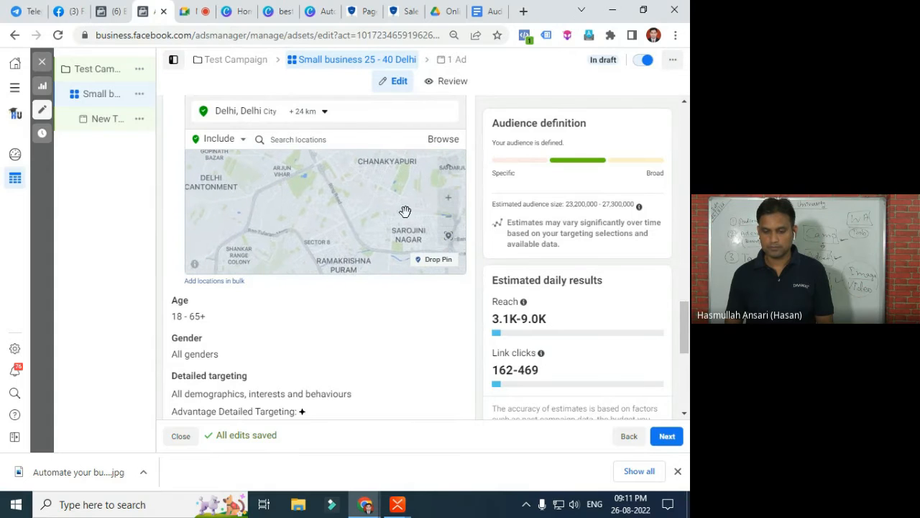
left_click(451, 238)
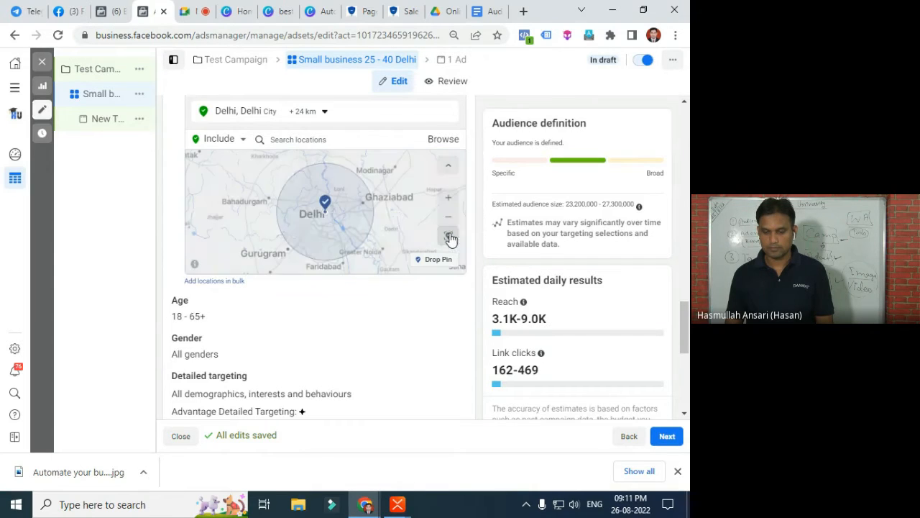
Drop a location pin on the map beside Janakpuri, west of New Delhi, to target that spot
scroll(337, 210, "up", 4)
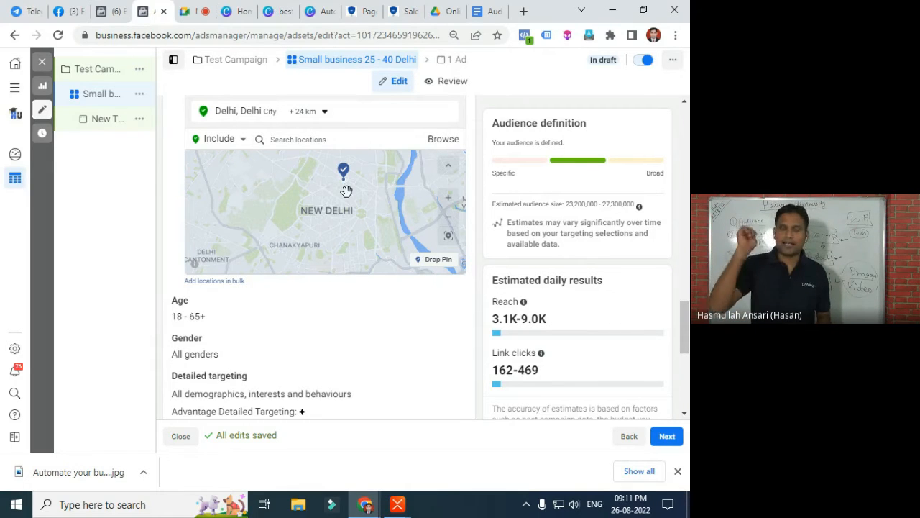
scroll(347, 192, "down", 2)
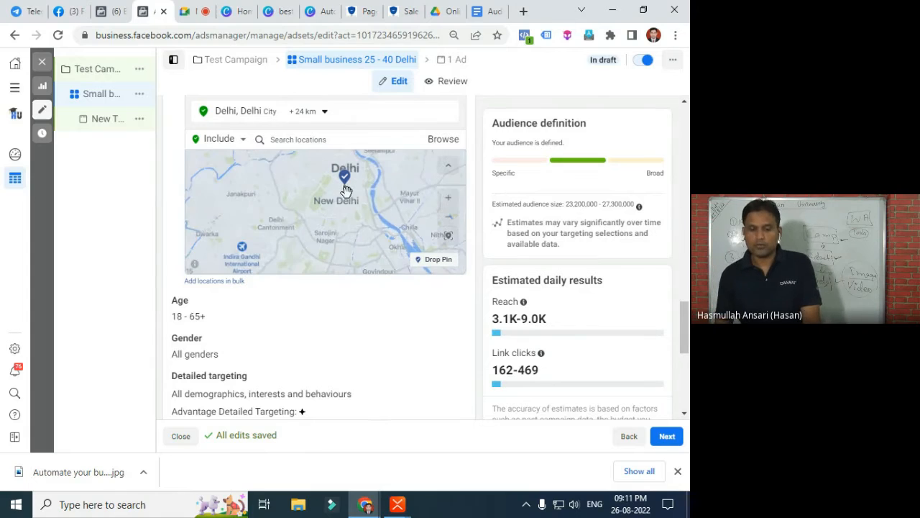
left_click_drag(299, 211, 384, 210)
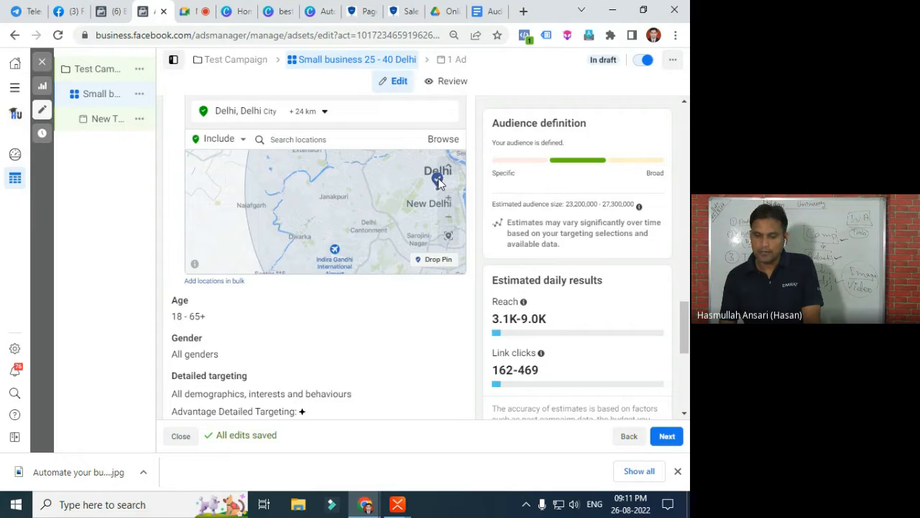
left_click(423, 264)
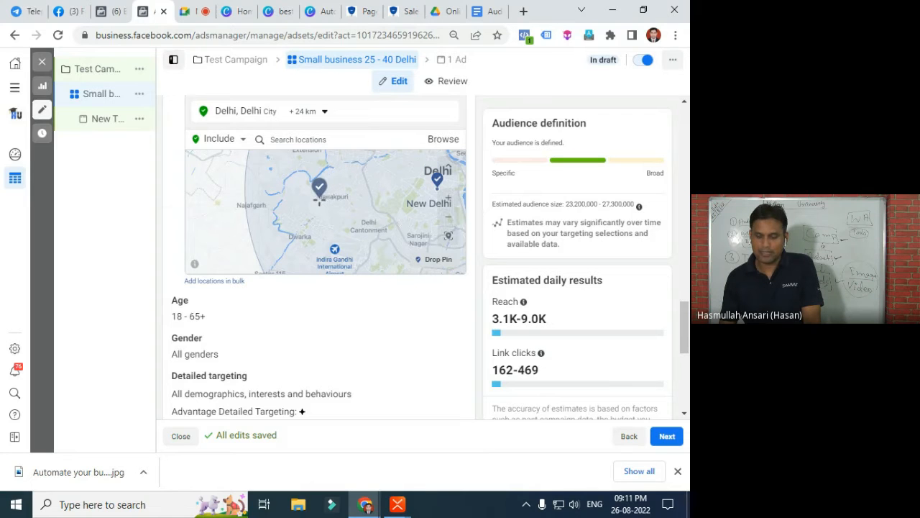
left_click(319, 198)
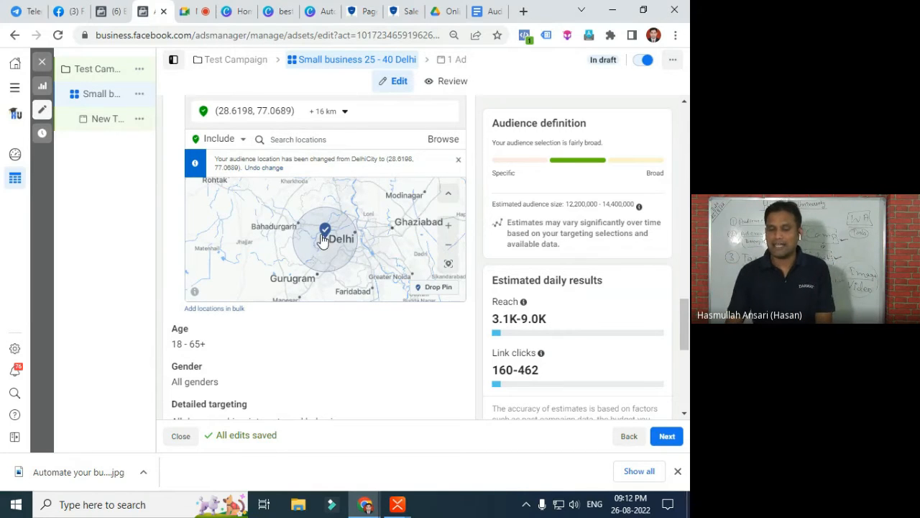
Set the radius around the dropped pin near Janakpuri to 9 km
left_click(345, 113)
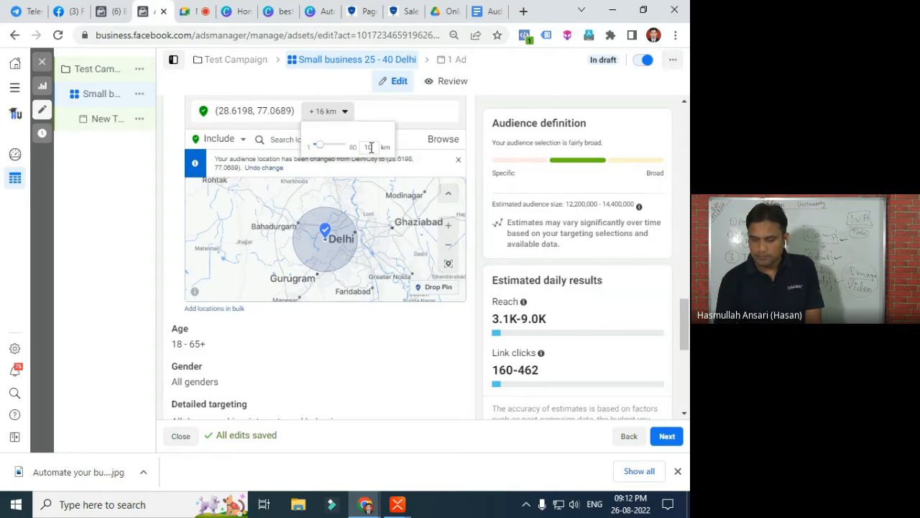
left_click(432, 112)
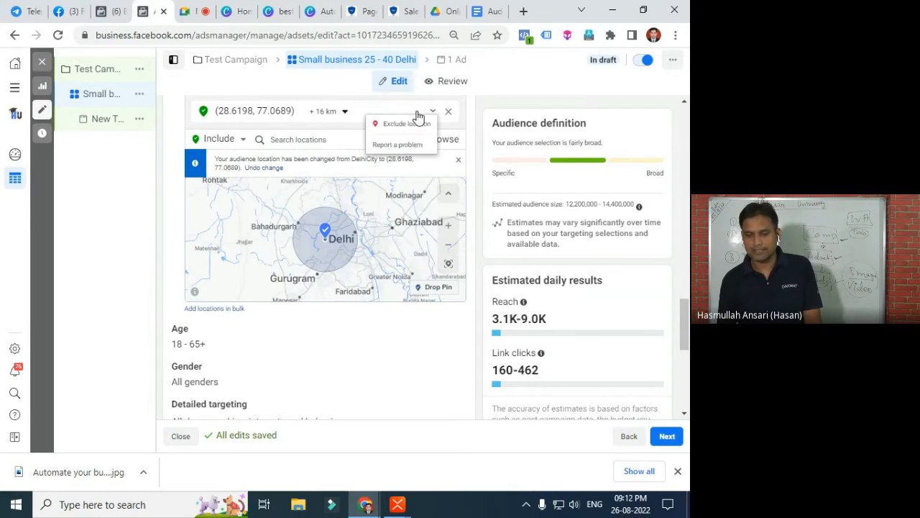
left_click(346, 113)
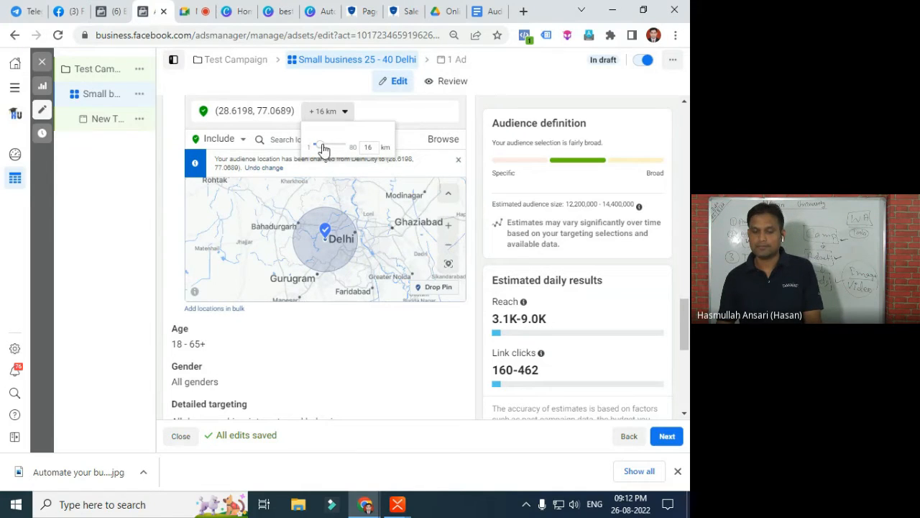
left_click_drag(323, 146, 323, 146)
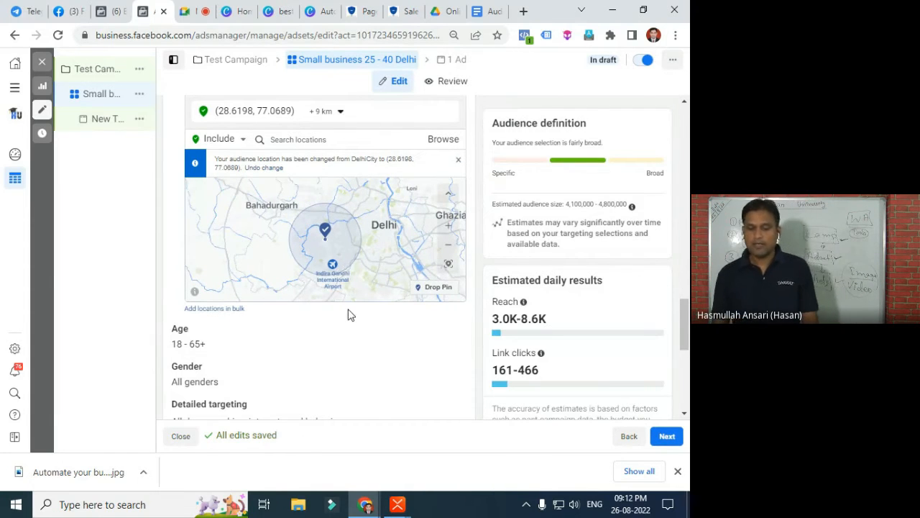
Drop a second location pin at Indira Gandhi International Airport and remove the earlier pin near Janakpuri from the locations
left_click_drag(363, 263, 353, 234)
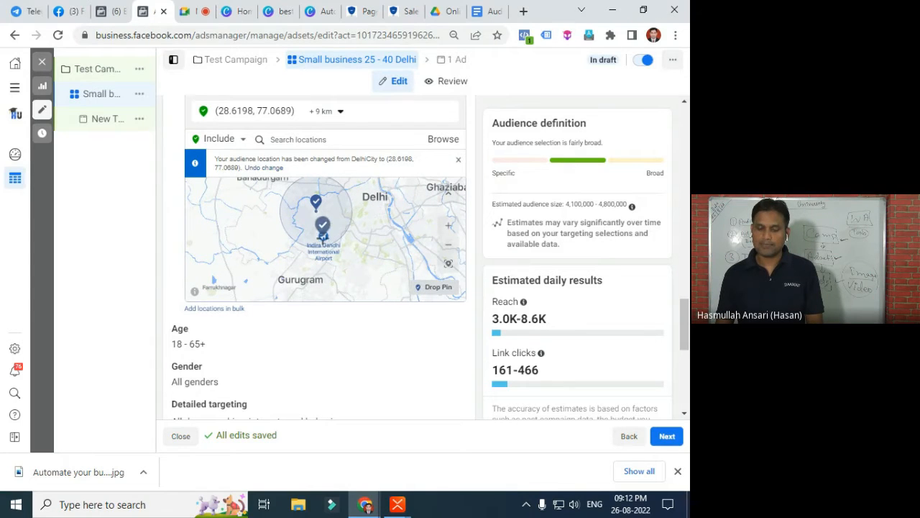
left_click(323, 237)
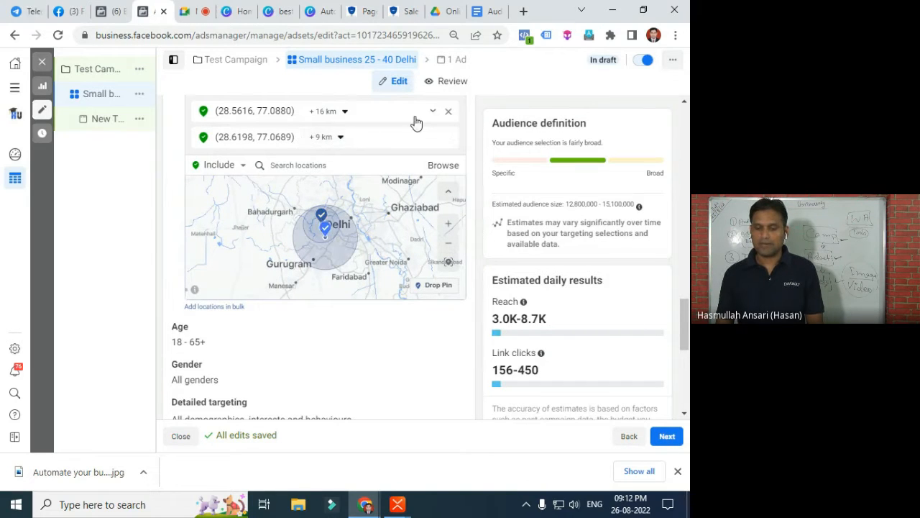
left_click(448, 138)
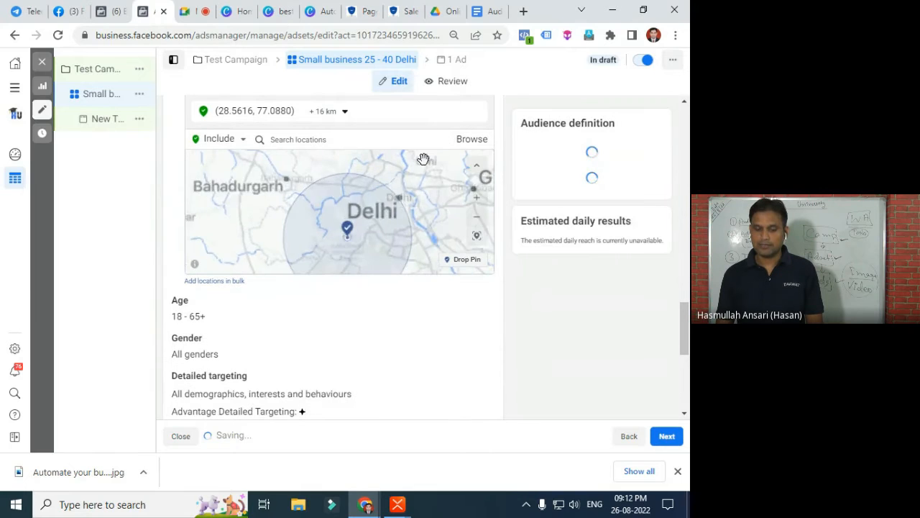
left_click(344, 115)
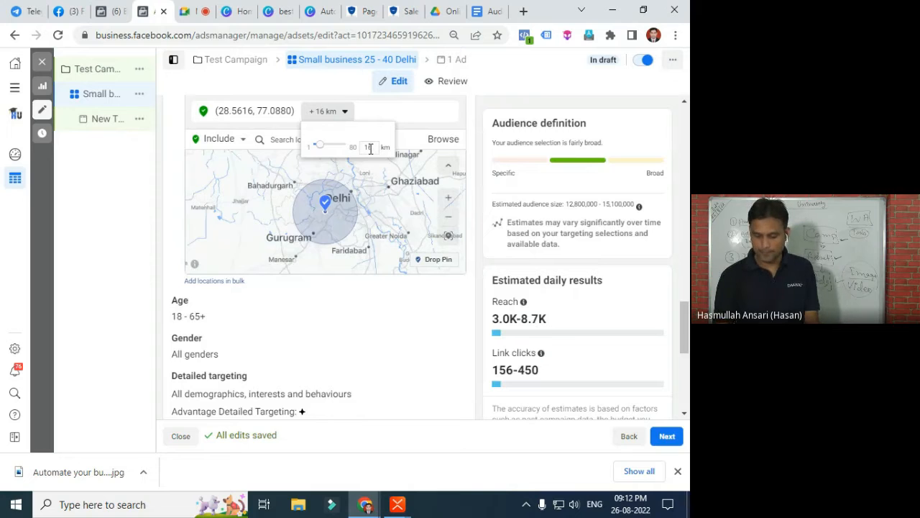
left_click(418, 118)
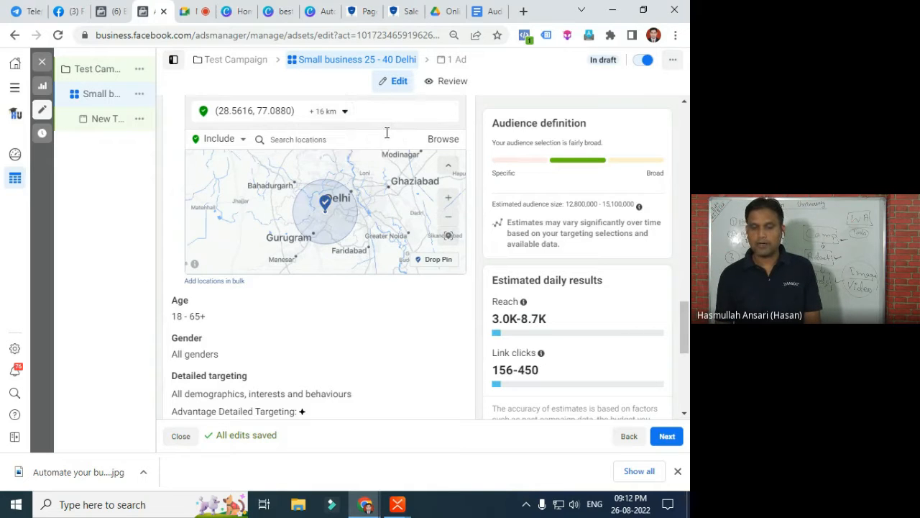
Set the radius around the pin at Indira Gandhi International Airport to 10 km and view its surroundings on the map
left_click(345, 115)
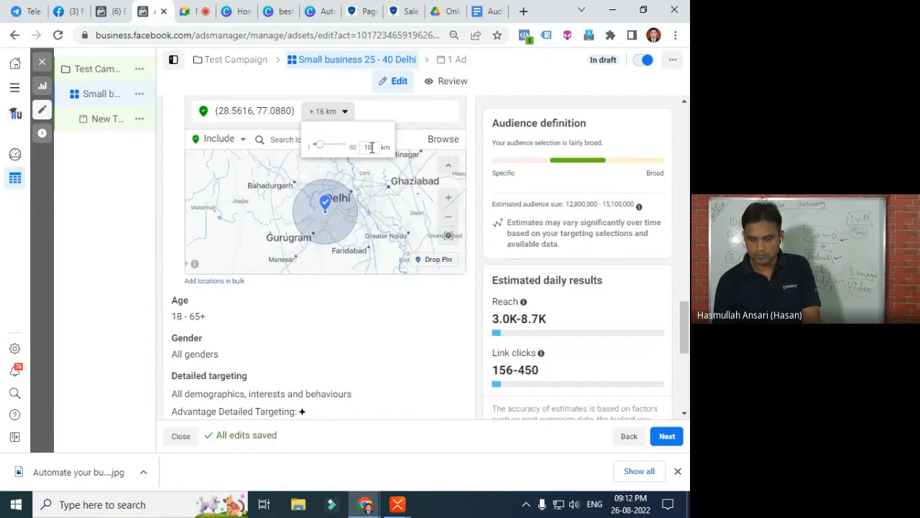
key("Return")
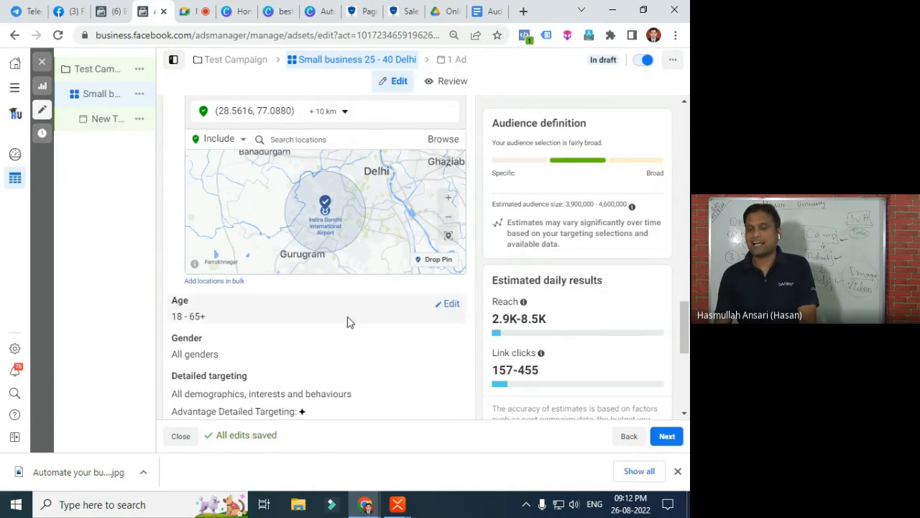
scroll(366, 312, "down", 1)
scroll(367, 312, "up", 2)
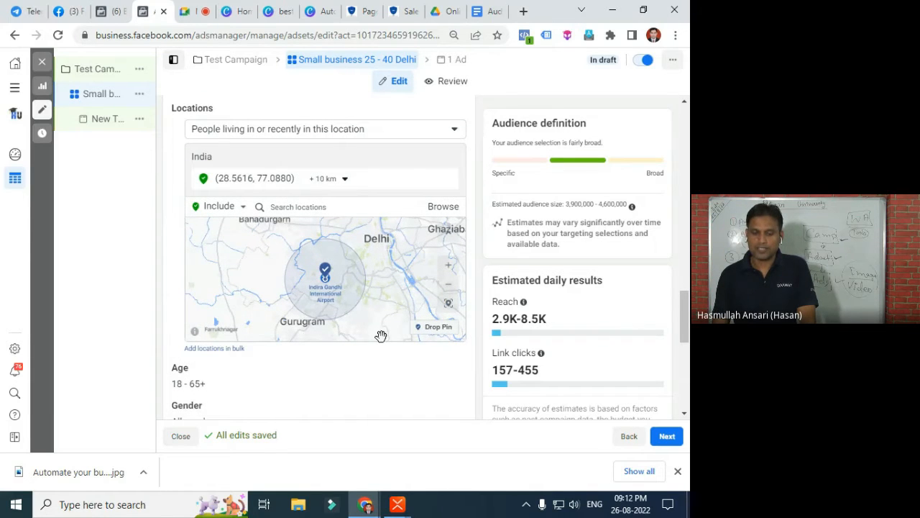
scroll(380, 335, "down", 3)
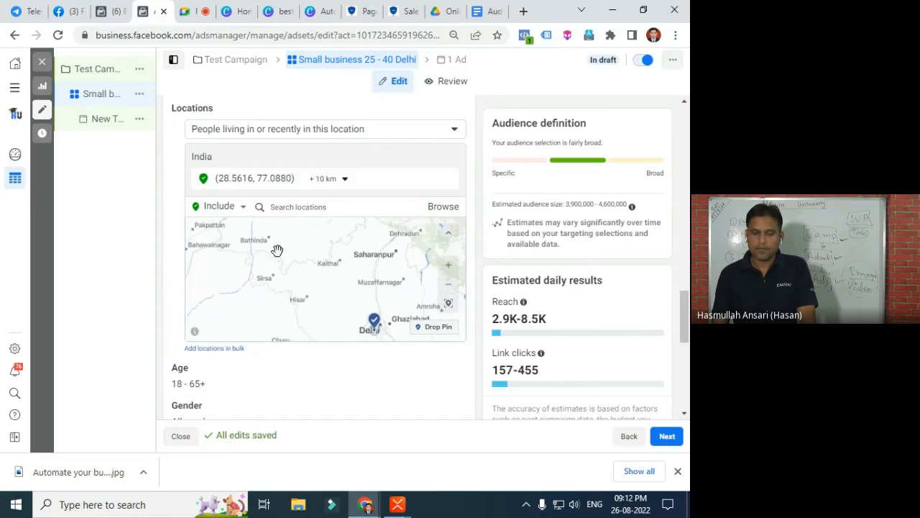
mouse_move(406, 178)
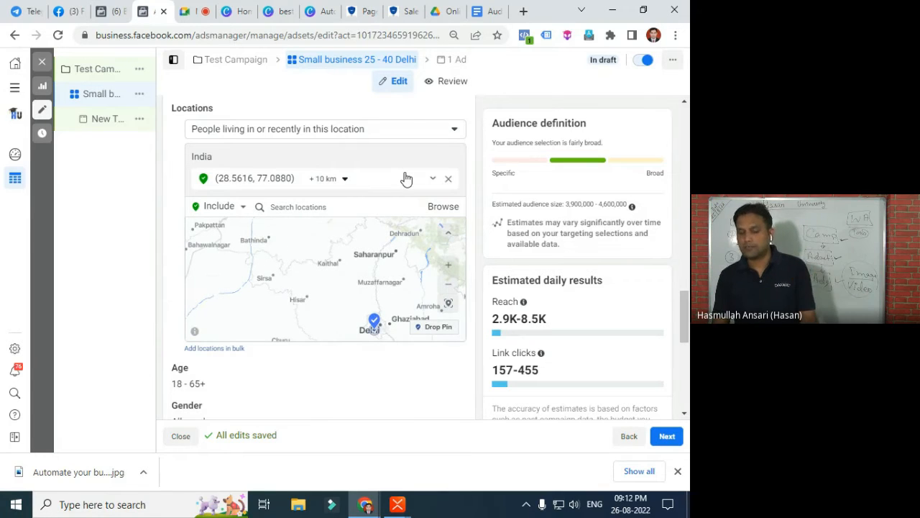
Set the minimum age of the ad set's audience to 25
scroll(416, 362, "down", 3)
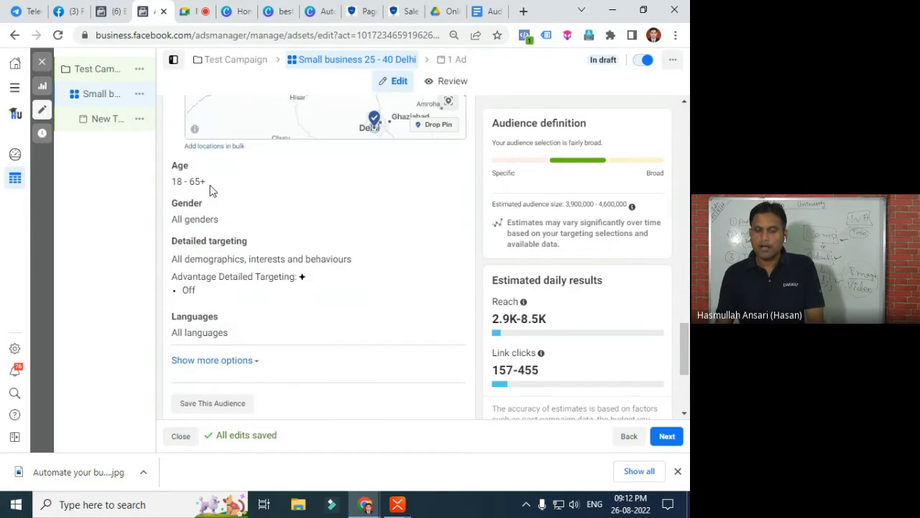
left_click(447, 173)
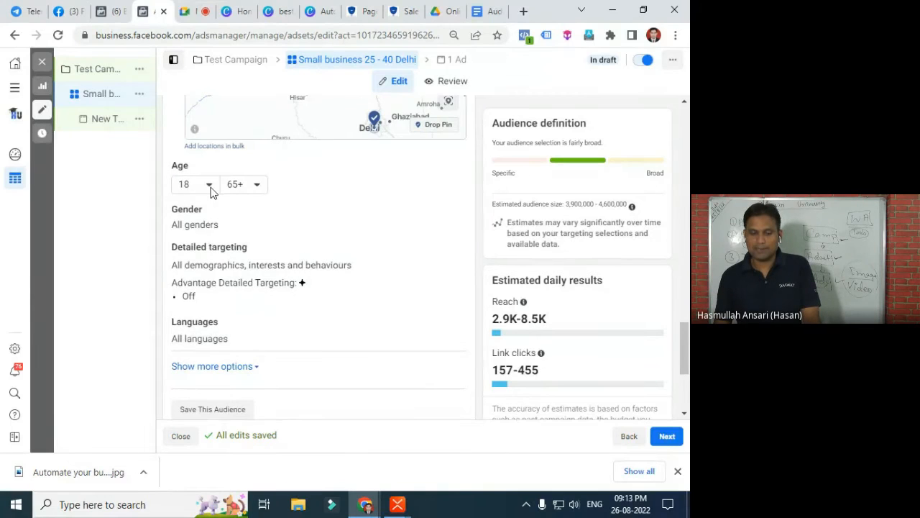
left_click(210, 191)
scroll(203, 320, "down", 6)
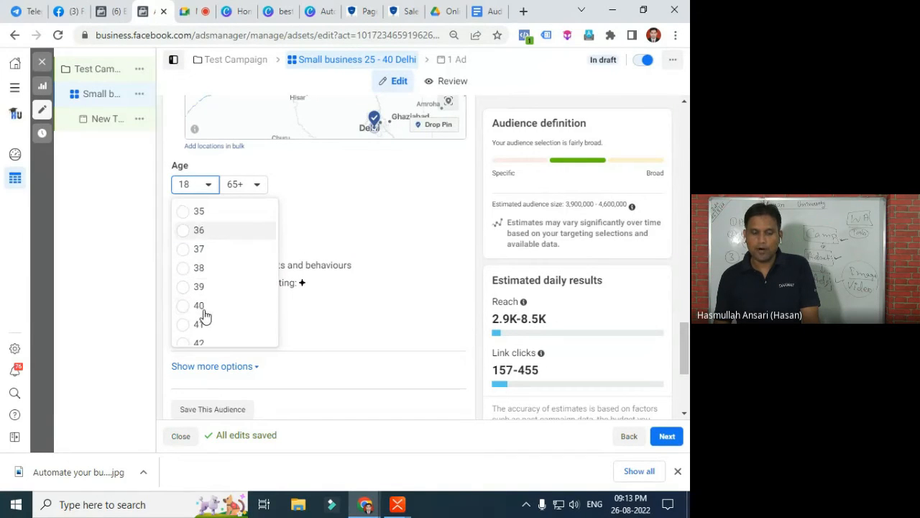
scroll(207, 317, "down", 6)
scroll(208, 316, "up", 5)
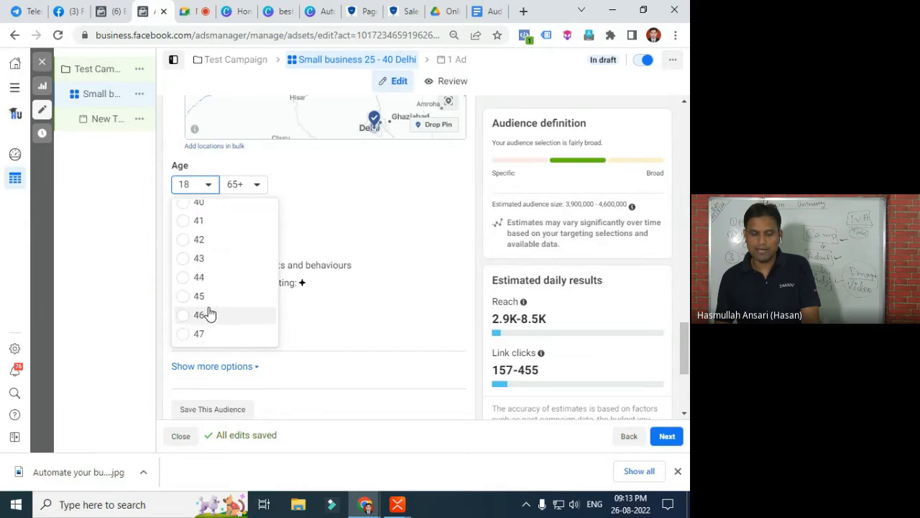
scroll(209, 313, "up", 7)
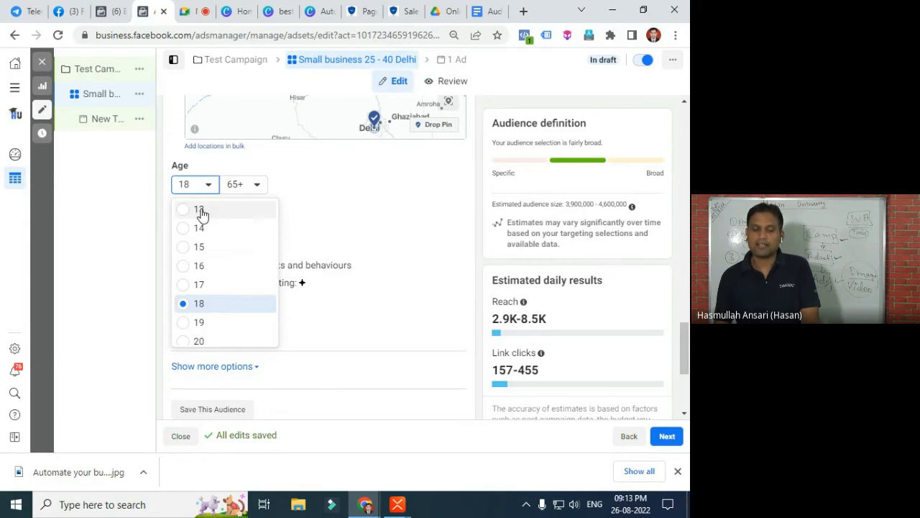
scroll(199, 263, "down", 1)
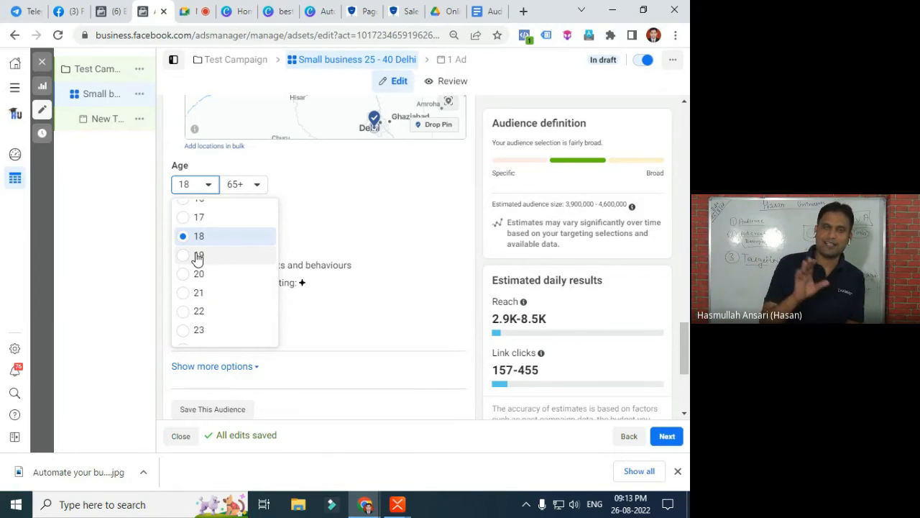
scroll(190, 316, "down", 1)
left_click(204, 302)
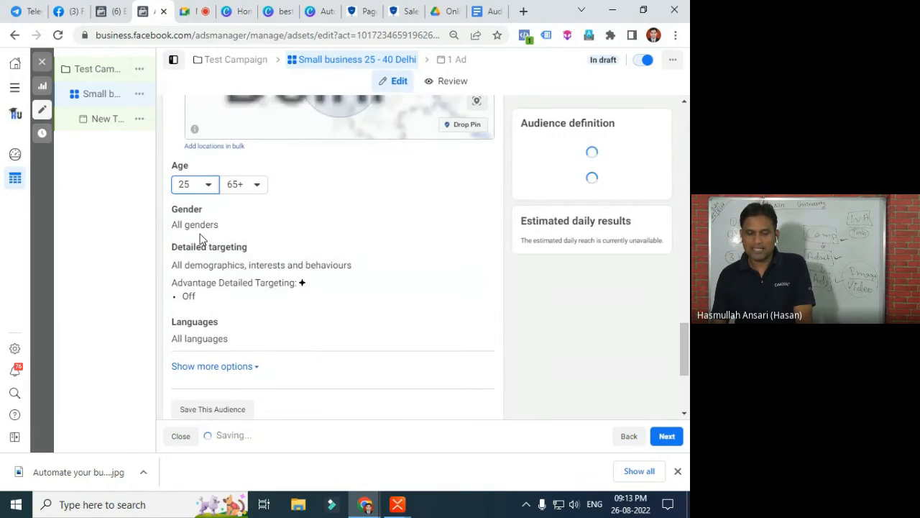
Set the audience's maximum age to 40 and open the gender setting for editing
left_click(248, 185)
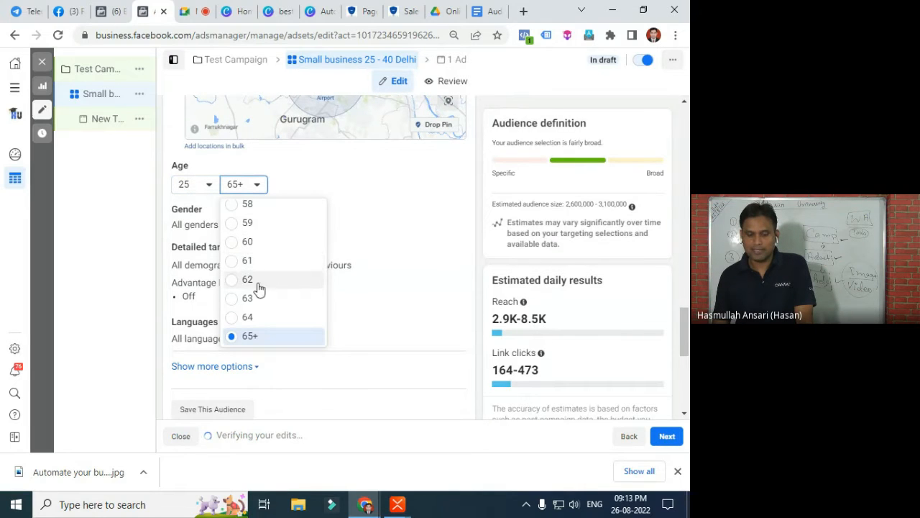
scroll(258, 302, "up", 3)
scroll(260, 296, "up", 4)
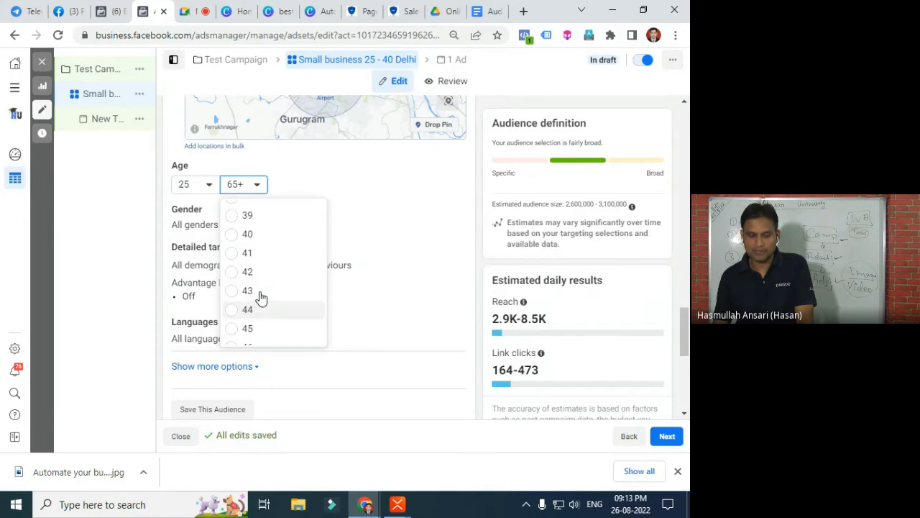
left_click(253, 274)
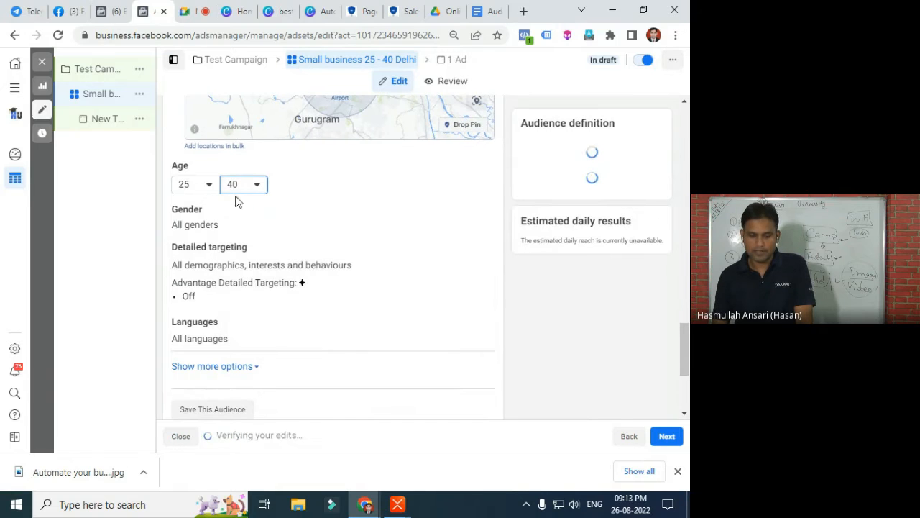
left_click(450, 216)
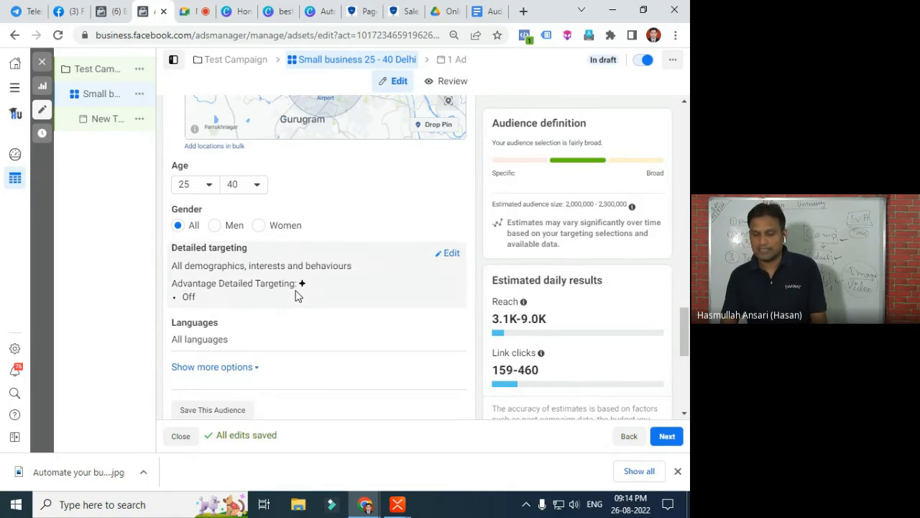
Open the detailed targeting for editing and add the Small business interest, searching for "small business"
scroll(339, 281, "down", 2)
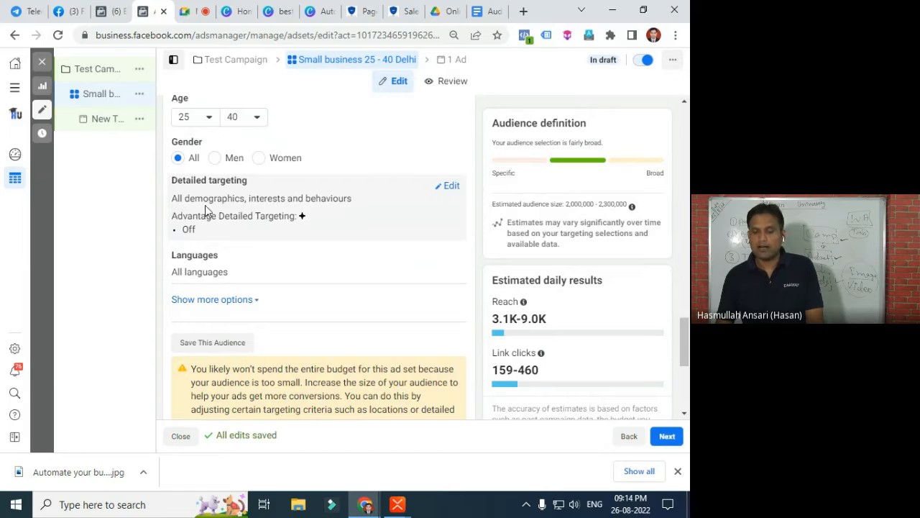
left_click(451, 188)
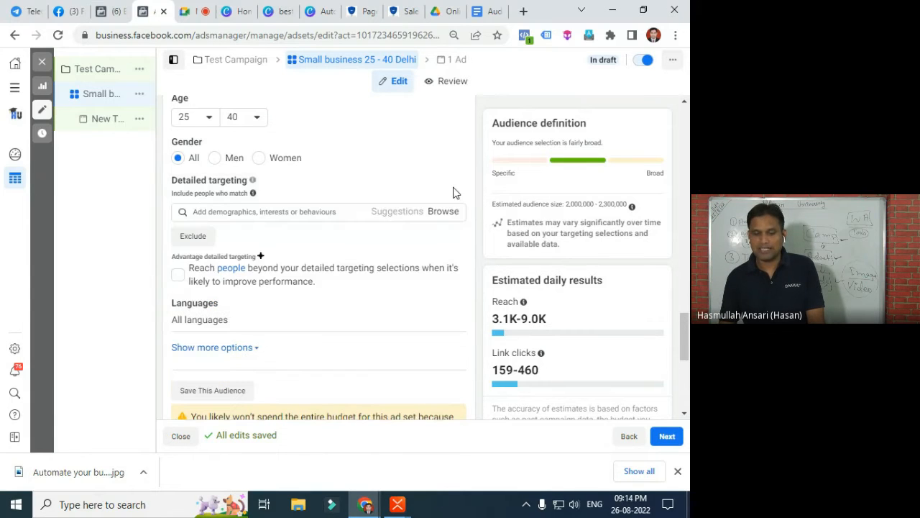
left_click(263, 213)
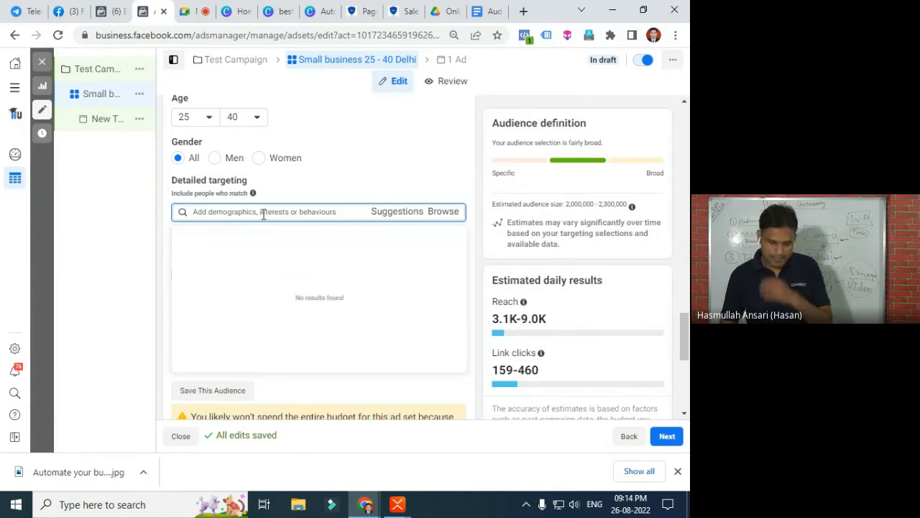
type("small business")
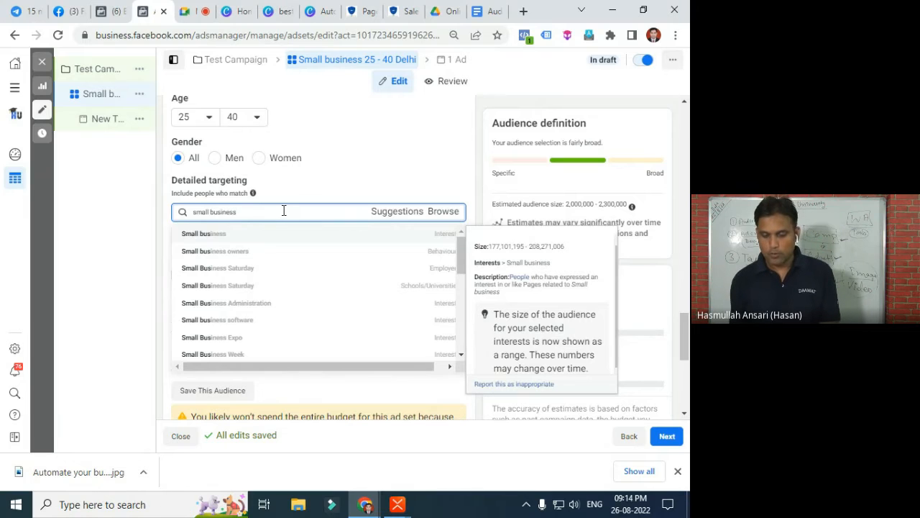
left_click(240, 236)
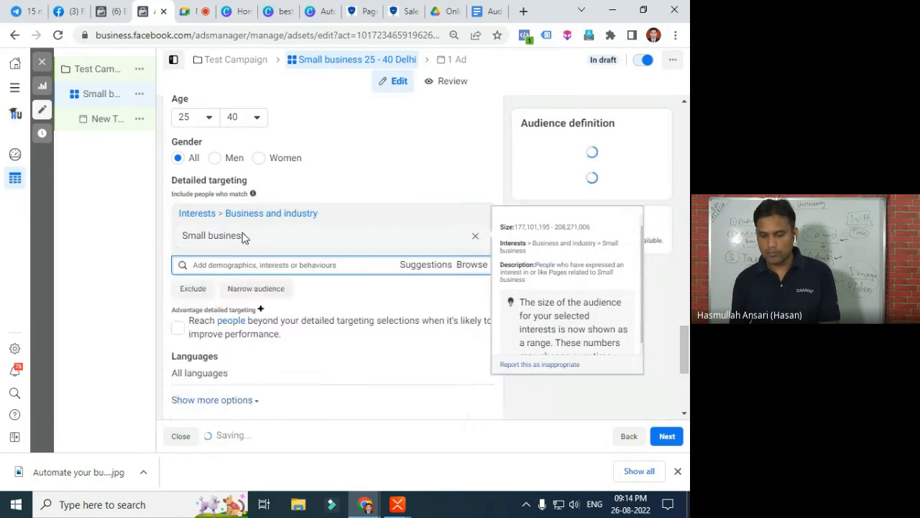
Search the detailed targeting for self-employed people and add the Self-employment interest
left_click(287, 264)
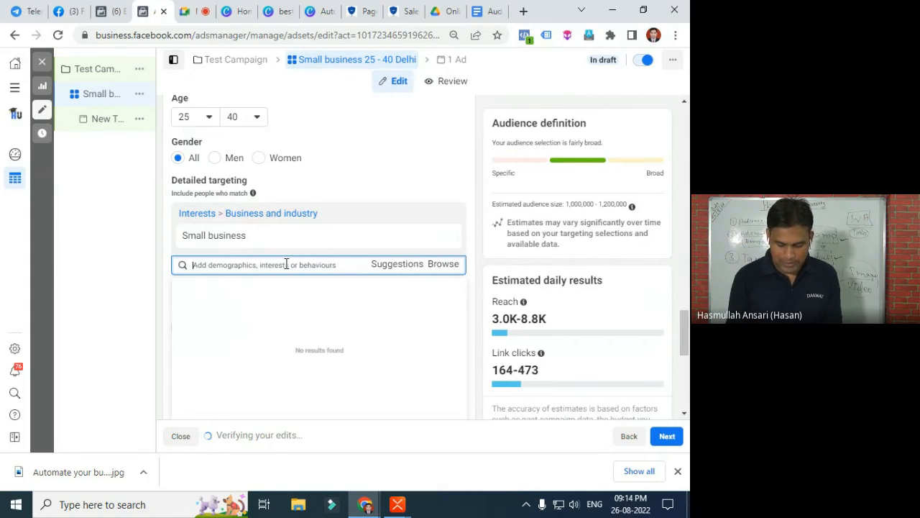
type("self employee")
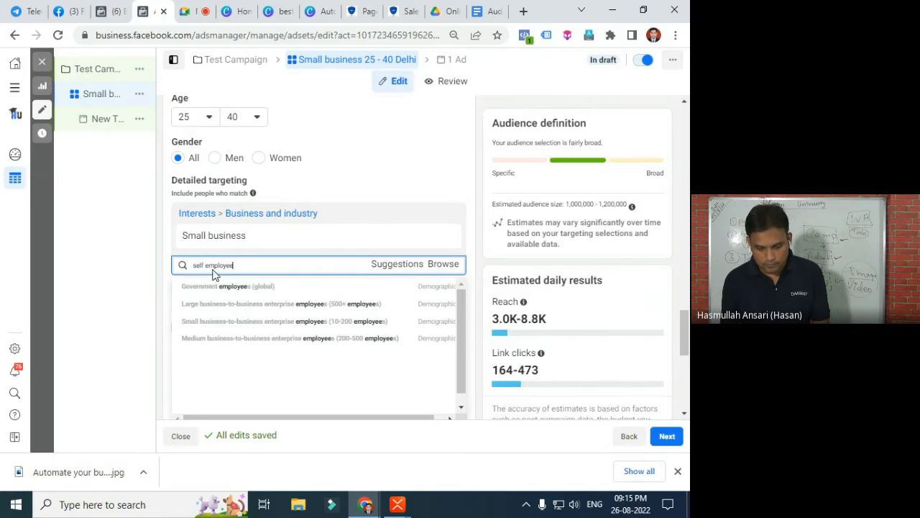
triple_click(253, 265)
left_click(253, 264)
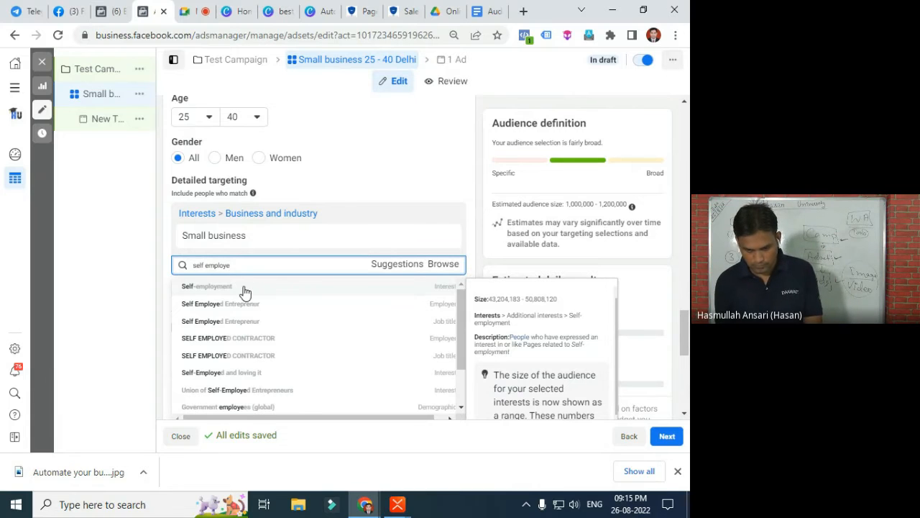
left_click(246, 287)
Bring up the suggested detailed targeting options related to Self-employment and Small business
scroll(355, 280, "down", 1)
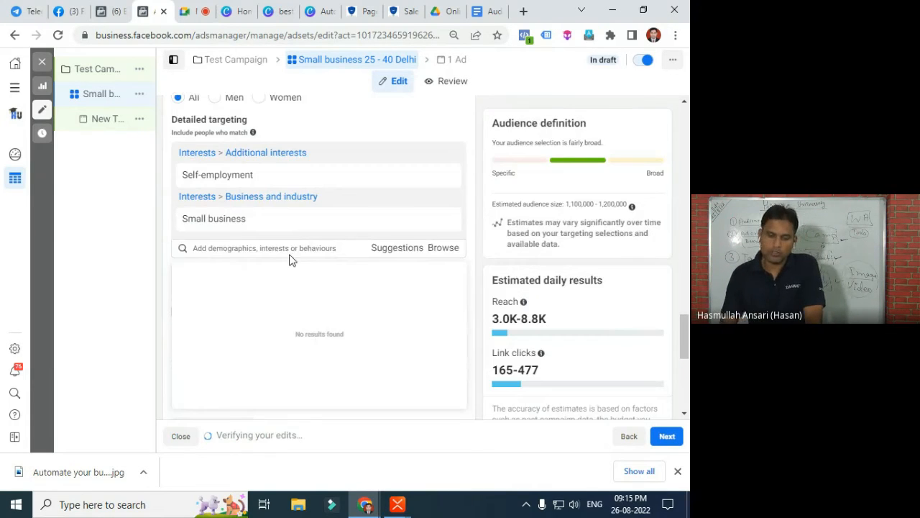
left_click(392, 243)
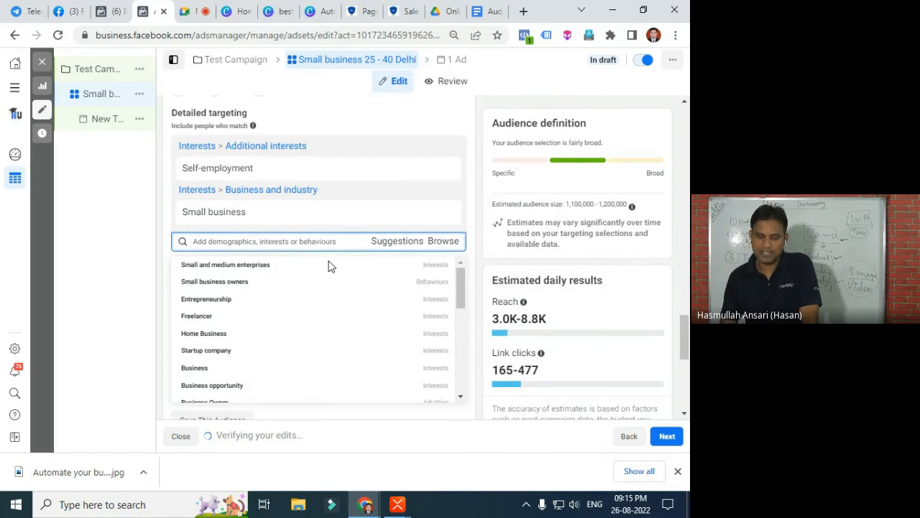
Add Freelancer, Entrepreneurship, Small business owners, and Small and medium enterprises to the ad set's detailed targeting
left_click(207, 317)
left_click(220, 327)
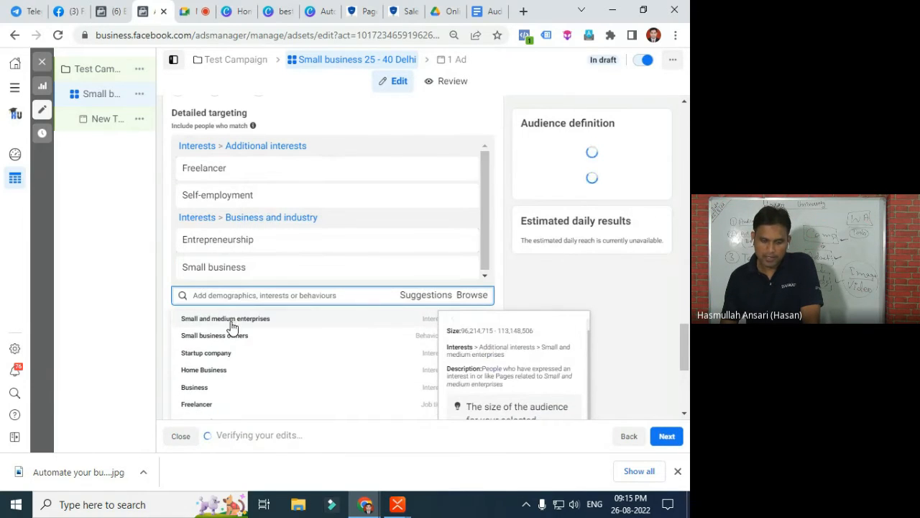
left_click(232, 335)
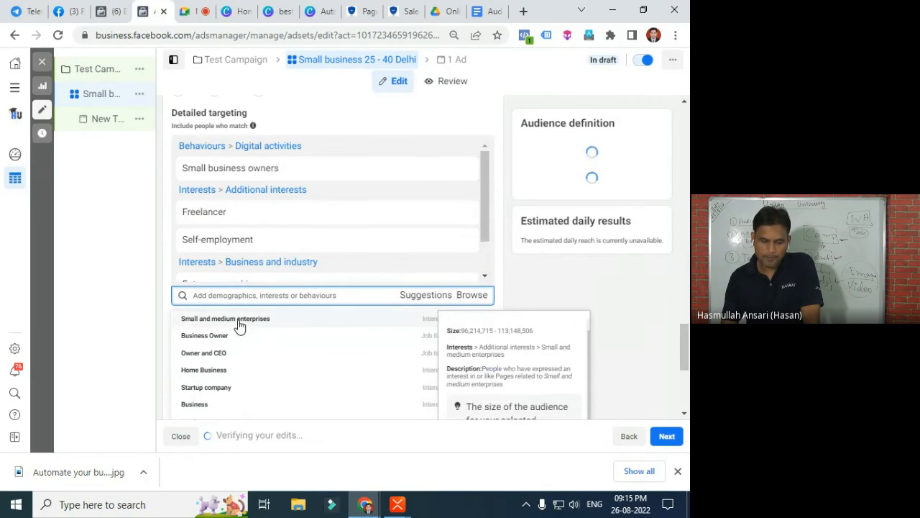
left_click(240, 323)
left_click(218, 336)
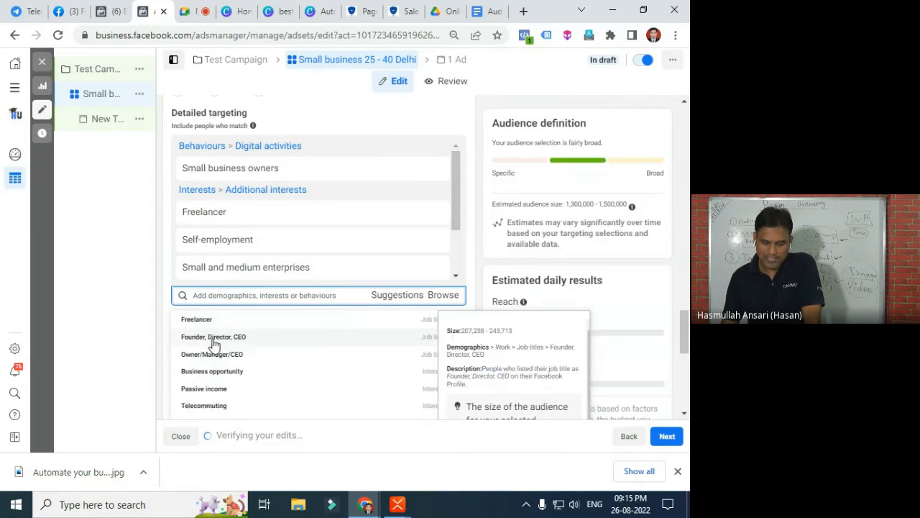
scroll(224, 359, "down", 1)
scroll(242, 369, "up", 3)
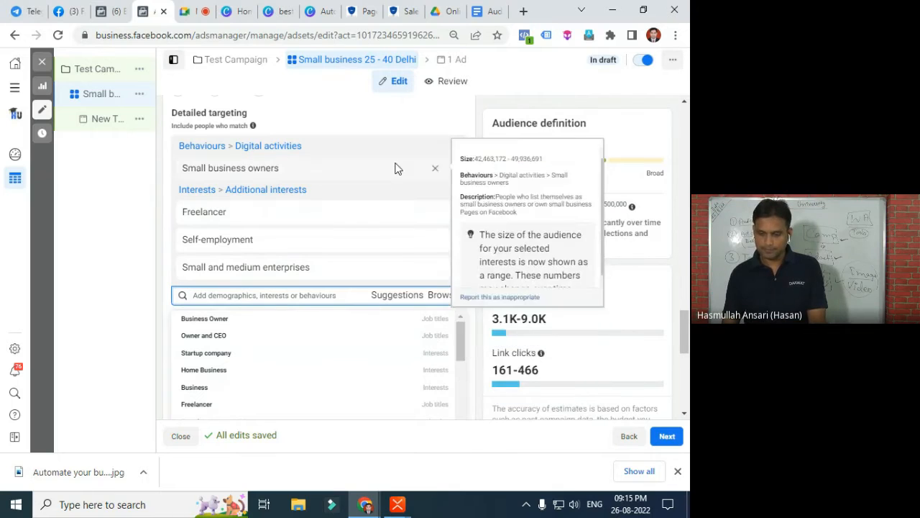
left_click(163, 249)
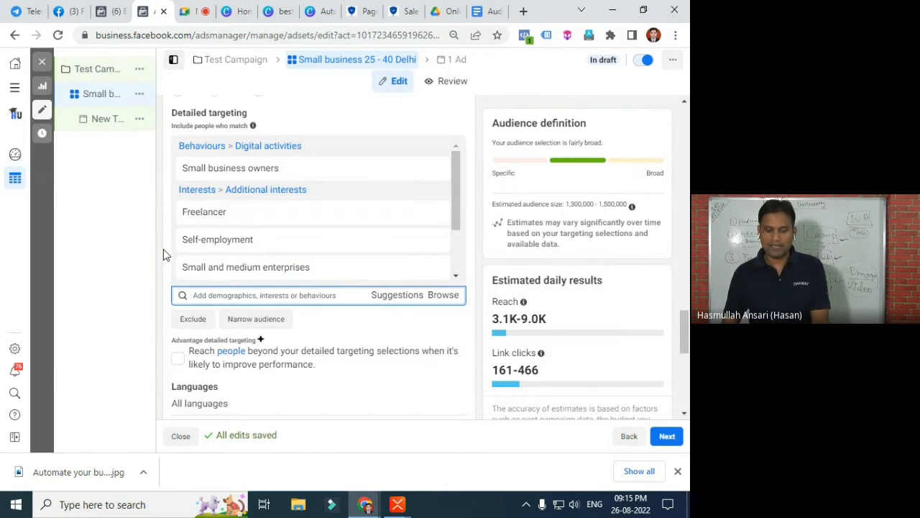
Edit the audience's language targeting and add Hindi
scroll(314, 259, "down", 2)
scroll(413, 330, "down", 2)
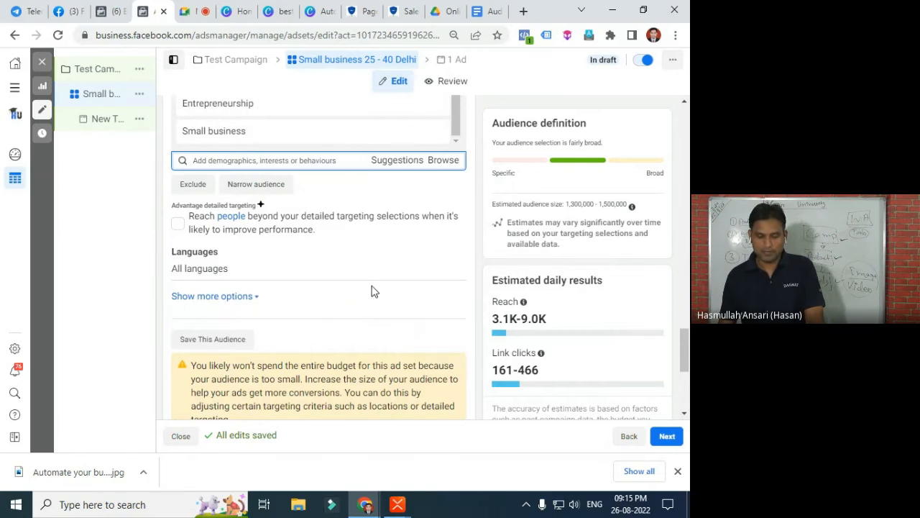
scroll(372, 291, "down", 1)
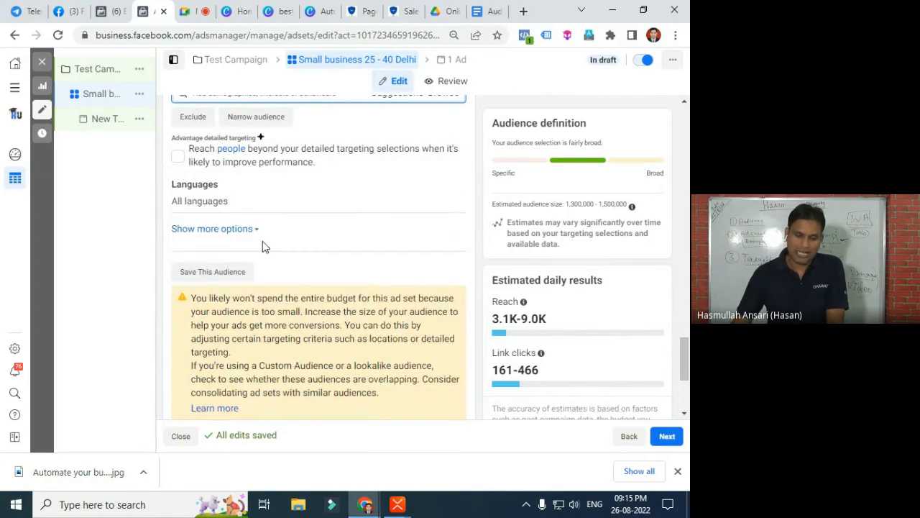
scroll(251, 232, "up", 2)
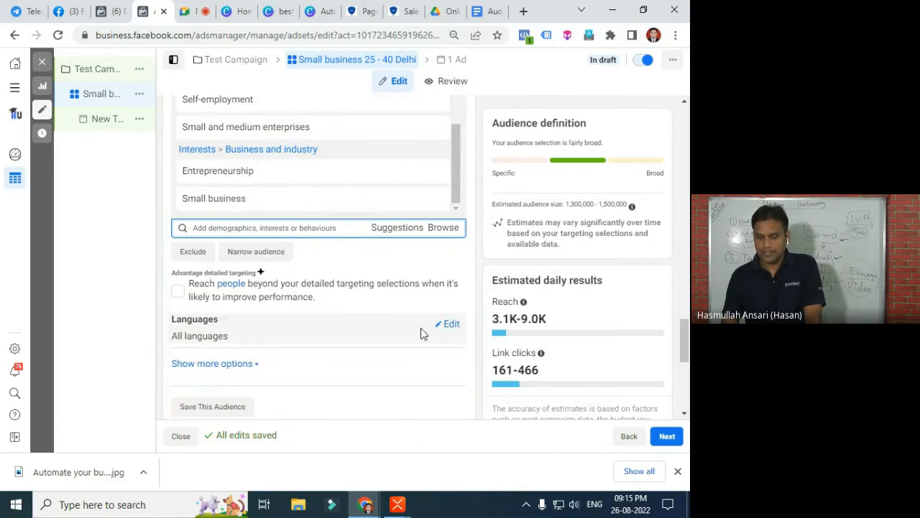
left_click(451, 325)
left_click(246, 337)
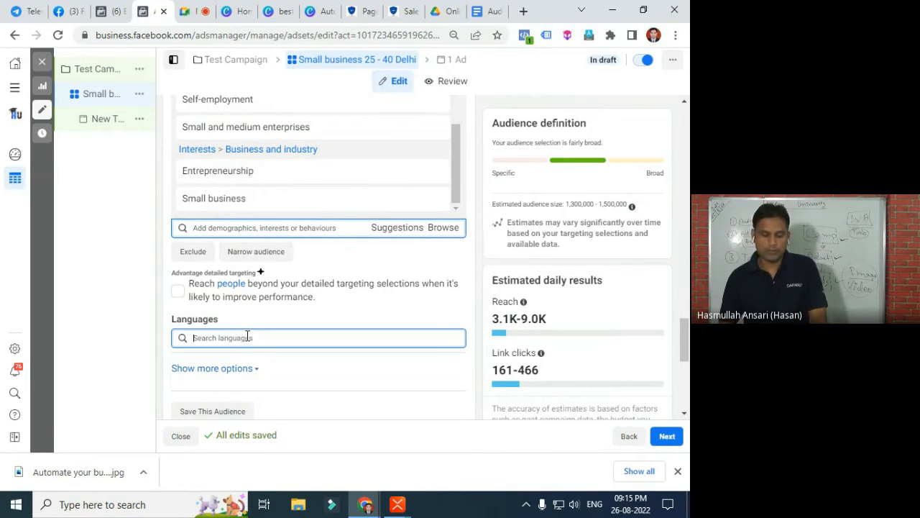
type("hindi")
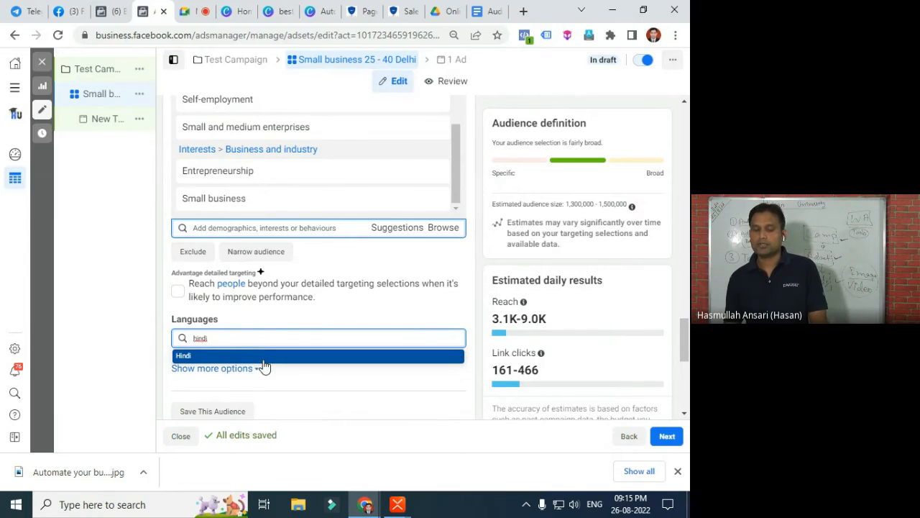
left_click(264, 357)
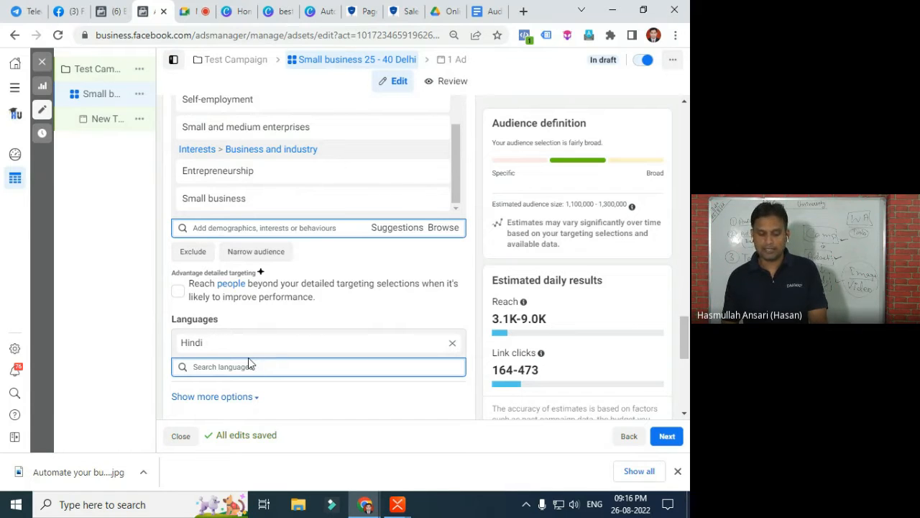
Try Marathi as an additional audience language and remove it again
type("a")
key("BackSpace")
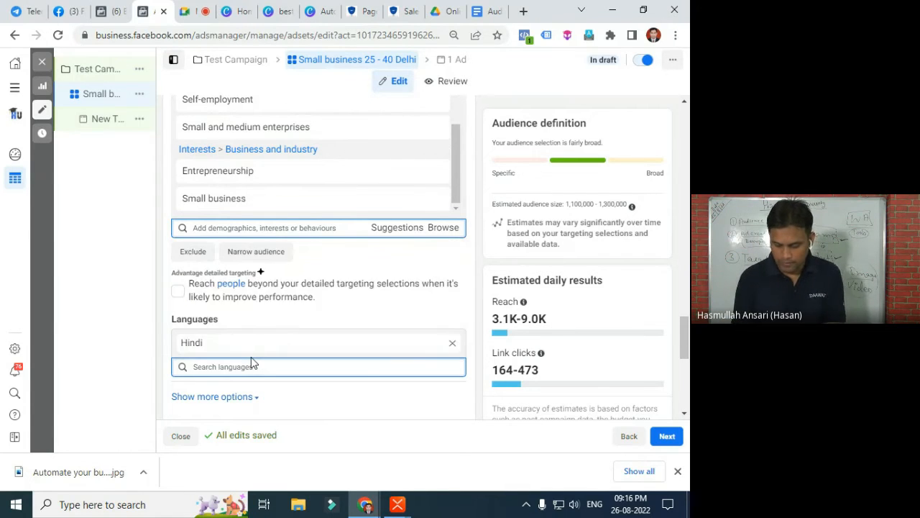
type("mara")
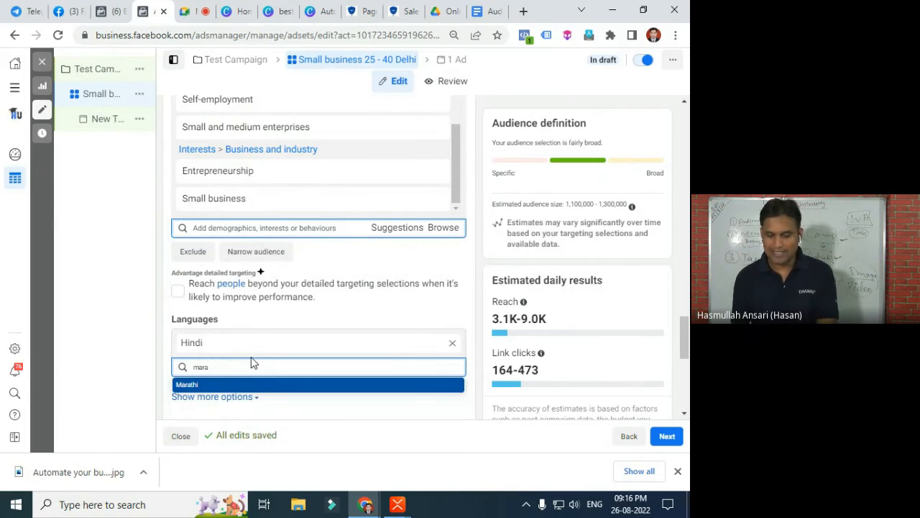
left_click(238, 382)
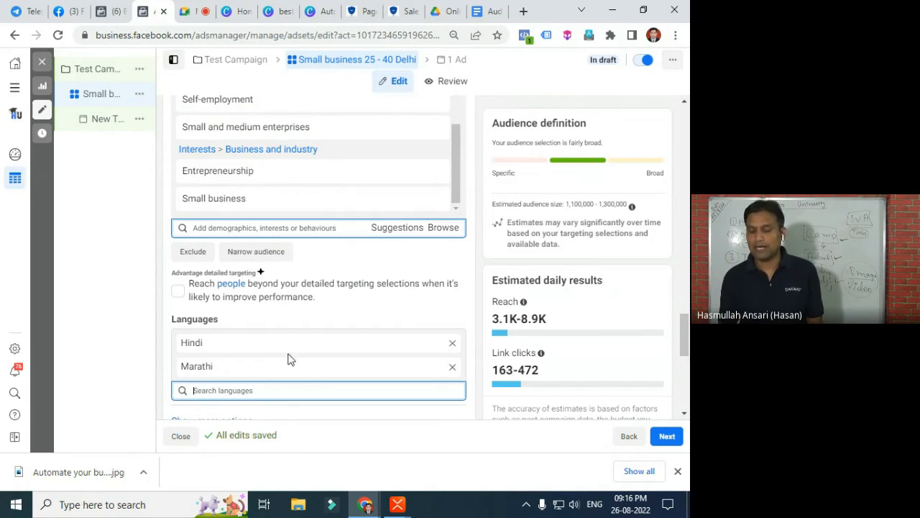
scroll(314, 338, "down", 2)
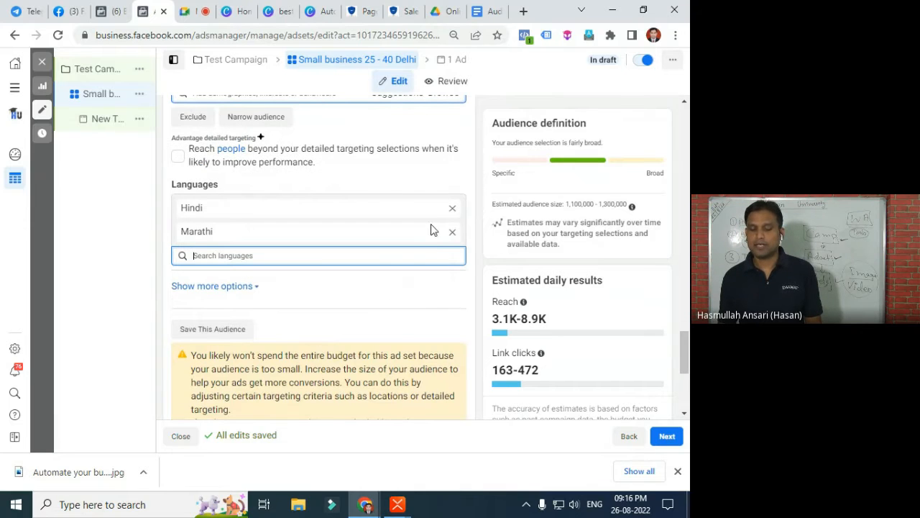
scroll(387, 309, "down", 2)
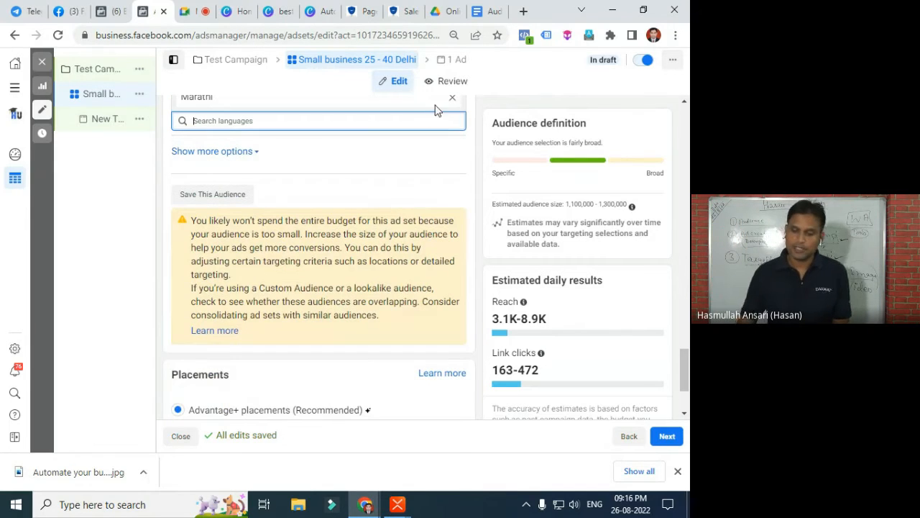
scroll(444, 119, "up", 1)
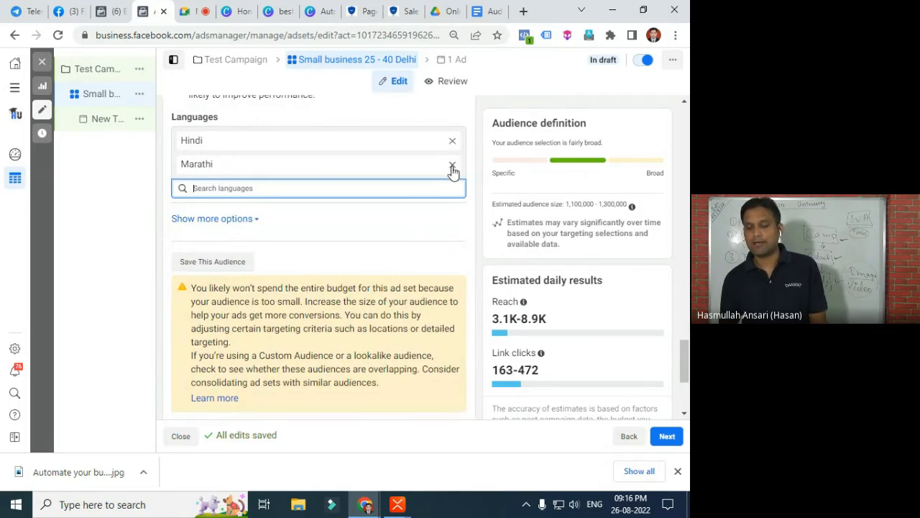
left_click(452, 164)
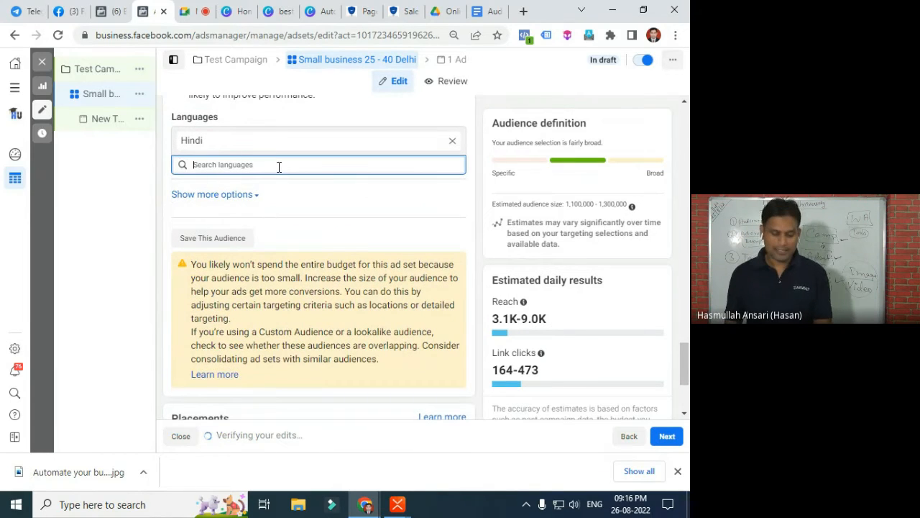
Add English (All) to the audience's languages
type("Eng")
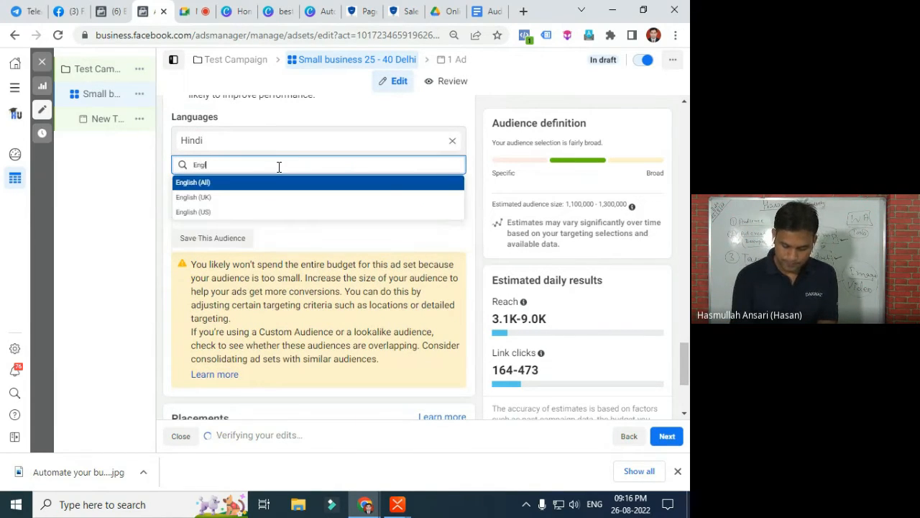
type("lish")
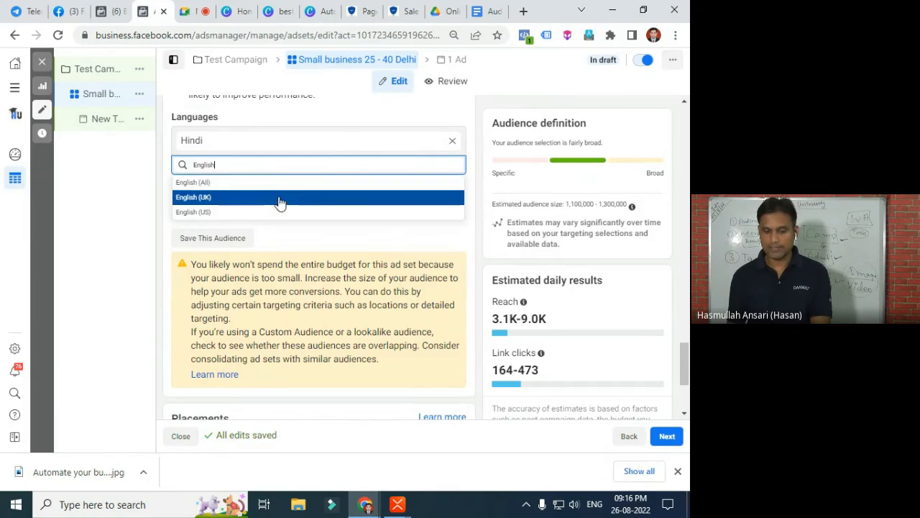
left_click(277, 183)
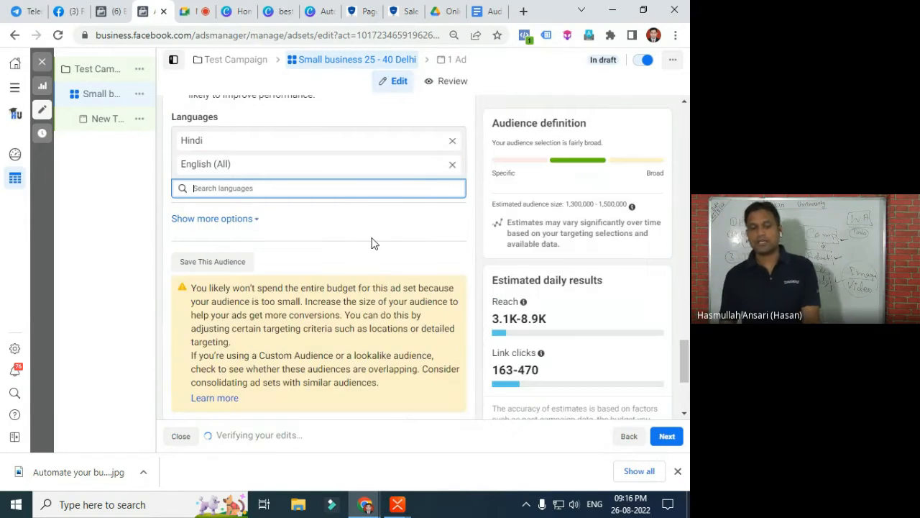
Browse the detailed targeting demographics and add Business and finance from the Work industries
scroll(372, 244, "down", 2)
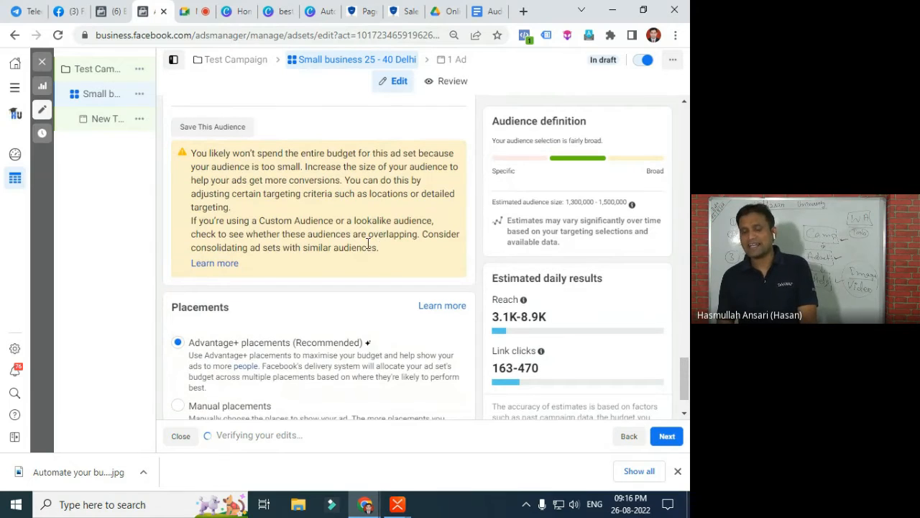
scroll(422, 208, "up", 2)
scroll(339, 230, "up", 2)
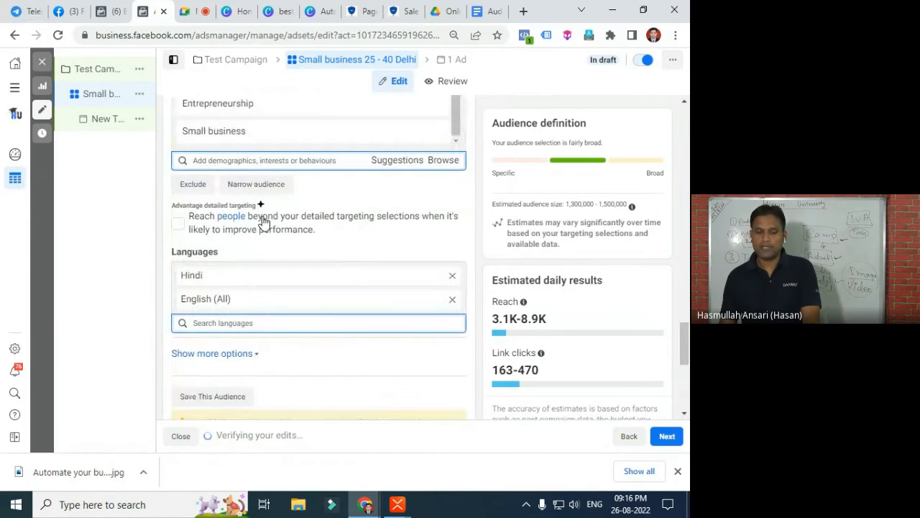
left_click(442, 163)
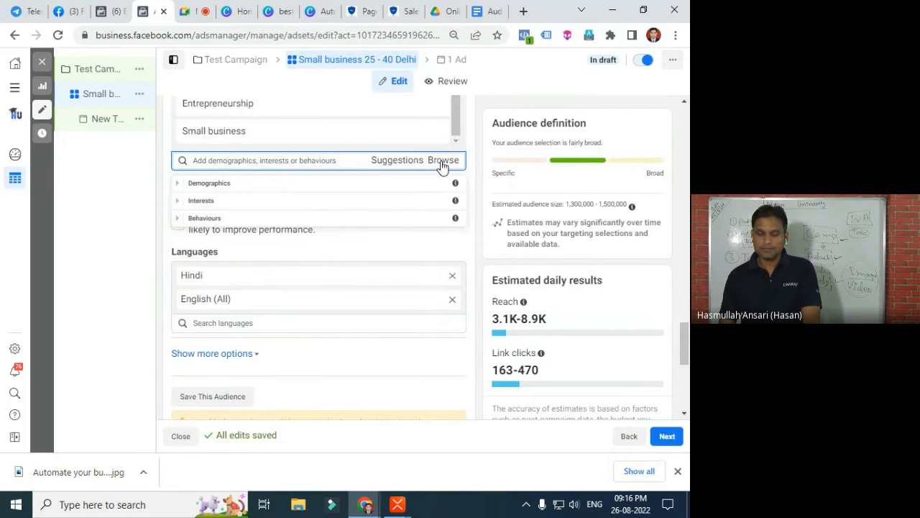
left_click(179, 185)
left_click(187, 202)
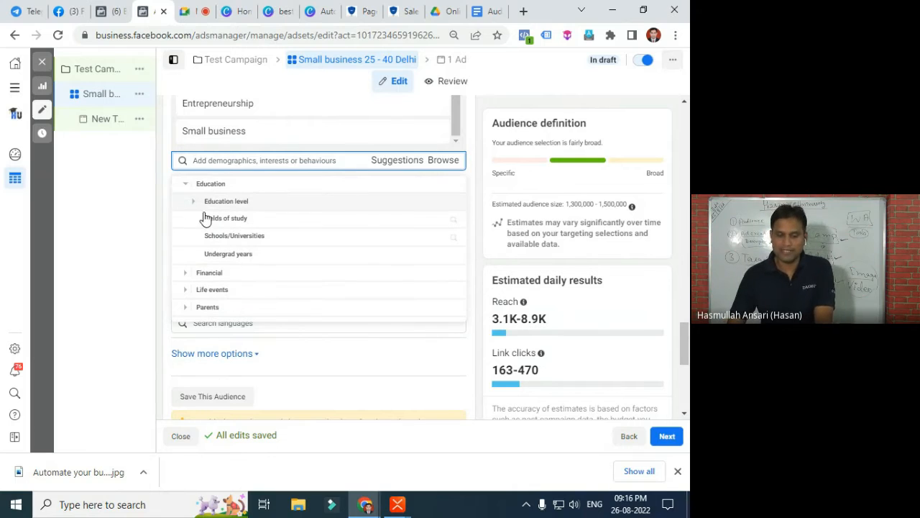
left_click(188, 184)
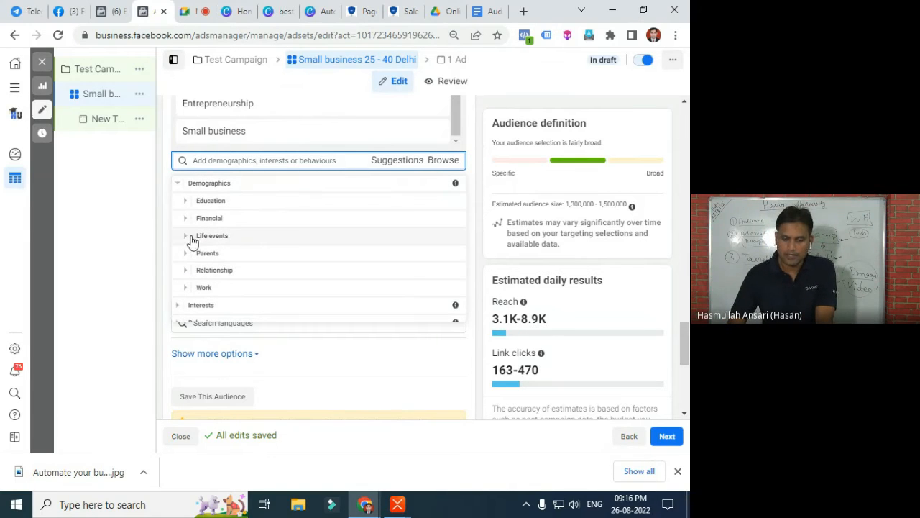
scroll(259, 230, "down", 1)
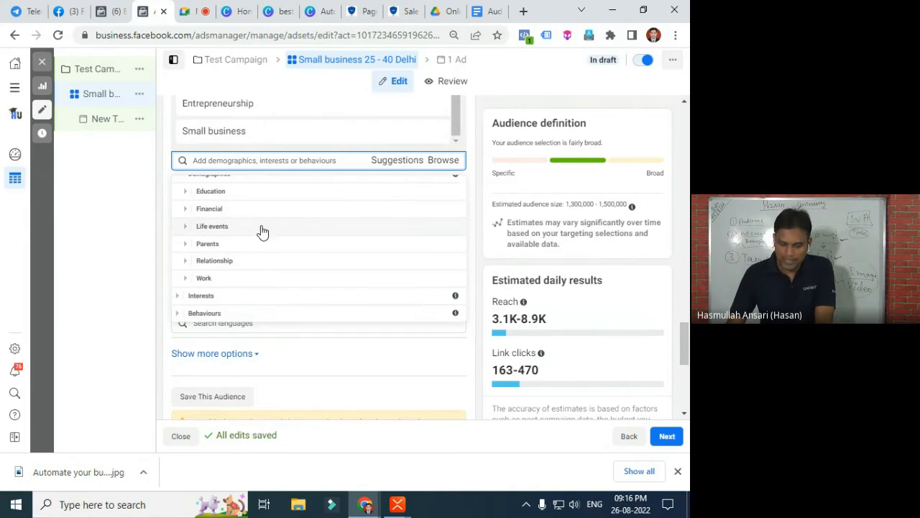
left_click(196, 283)
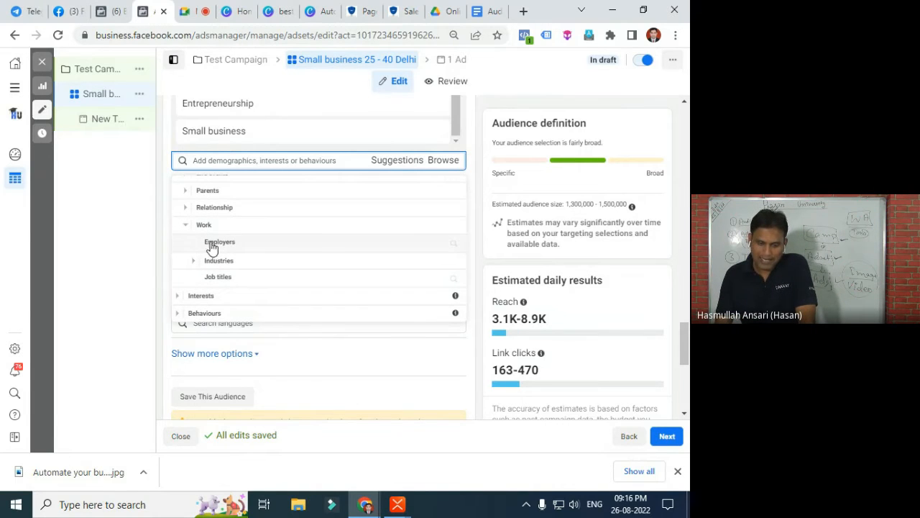
left_click(196, 264)
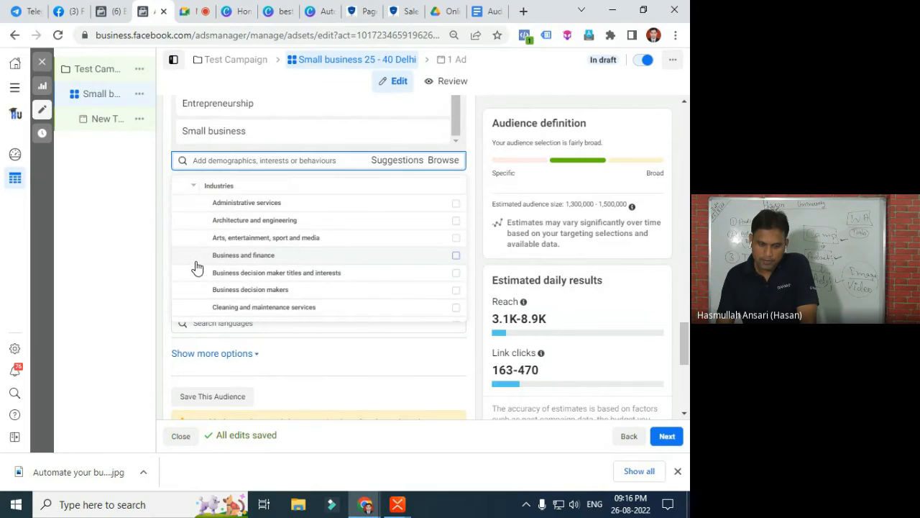
mouse_move(197, 266)
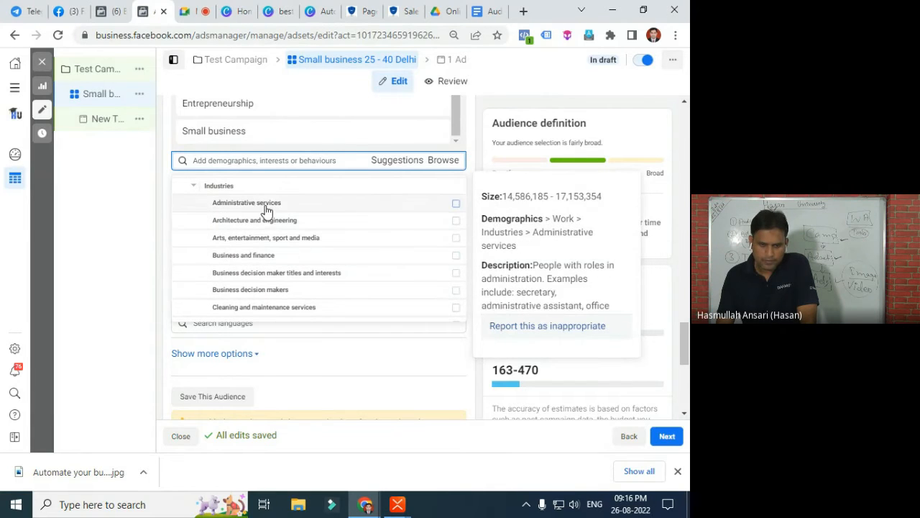
mouse_move(260, 279)
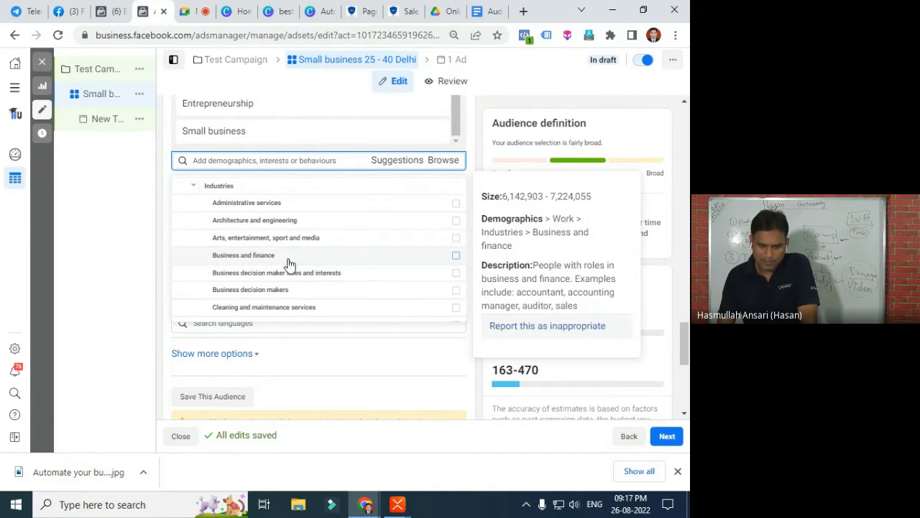
left_click(263, 256)
Add the Food and restaurants industry to the detailed targeting
scroll(270, 302, "down", 1)
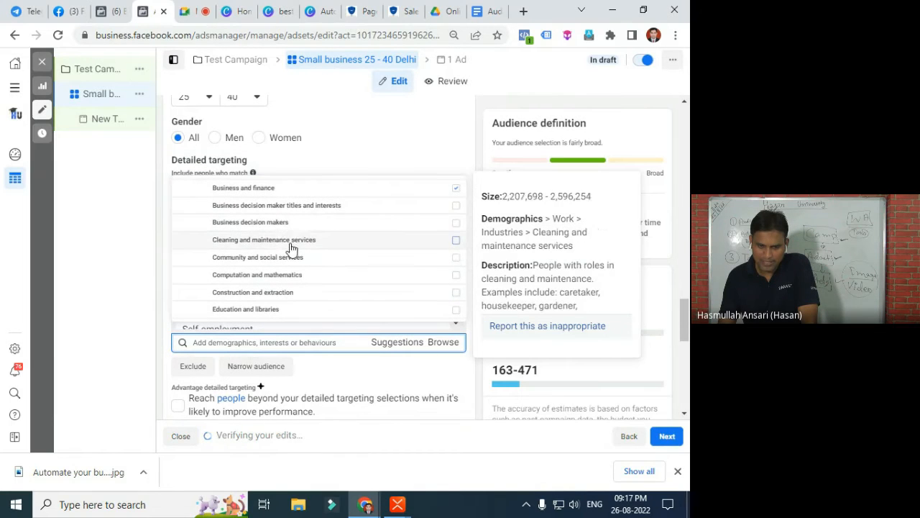
scroll(287, 256, "down", 3)
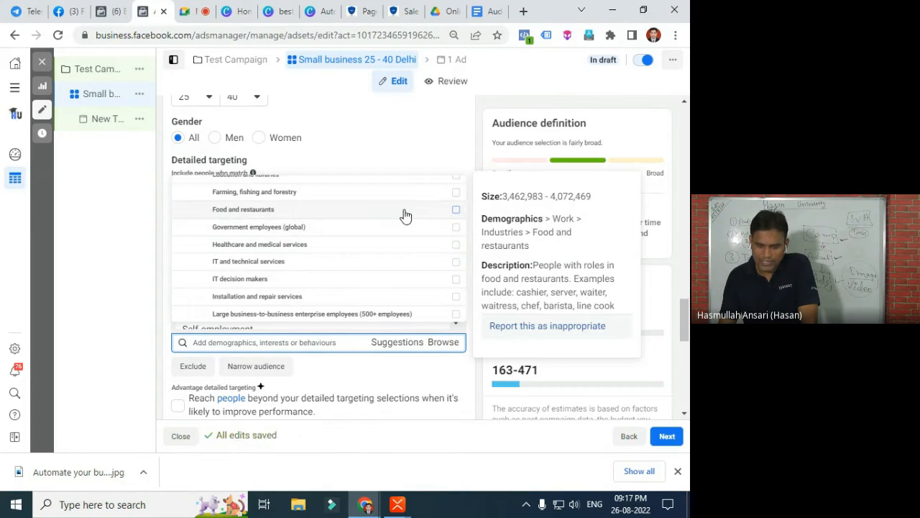
left_click(455, 213)
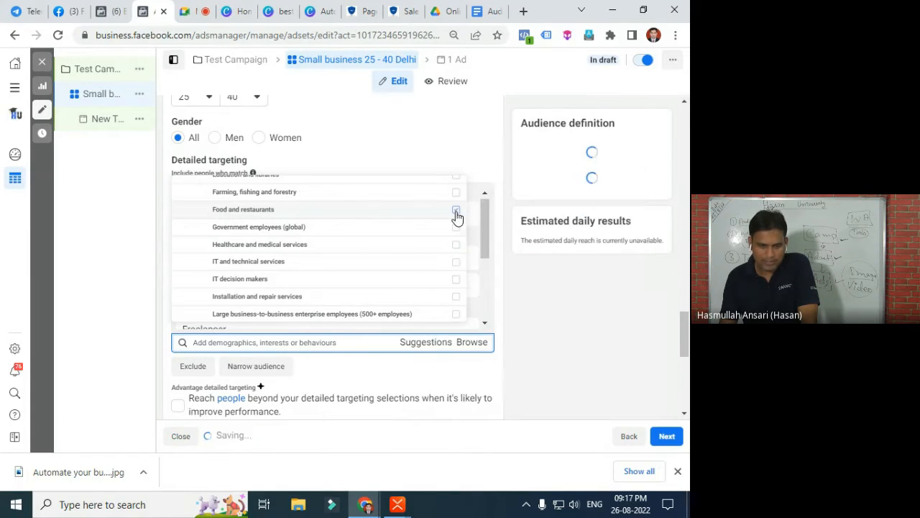
scroll(261, 290, "down", 2)
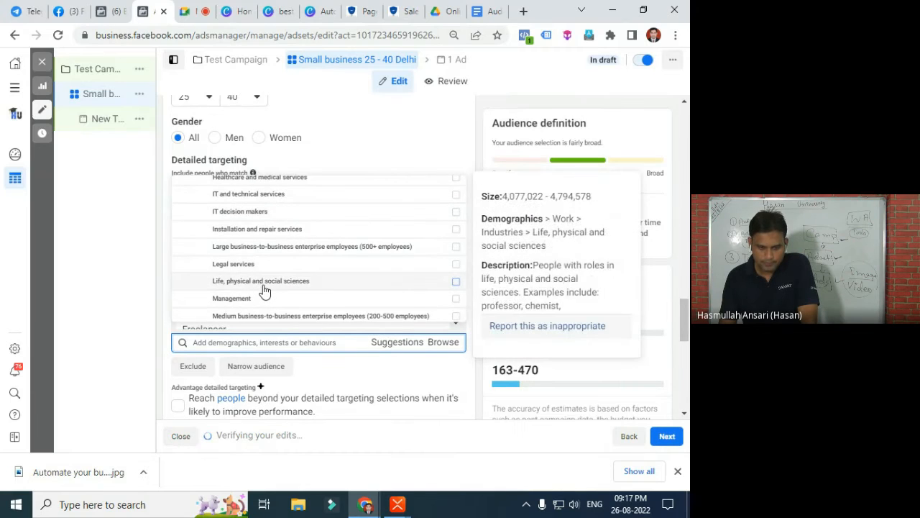
Examine the remaining Work industries and the Interests categories available for detailed targeting, and close the list
scroll(252, 288, "down", 2)
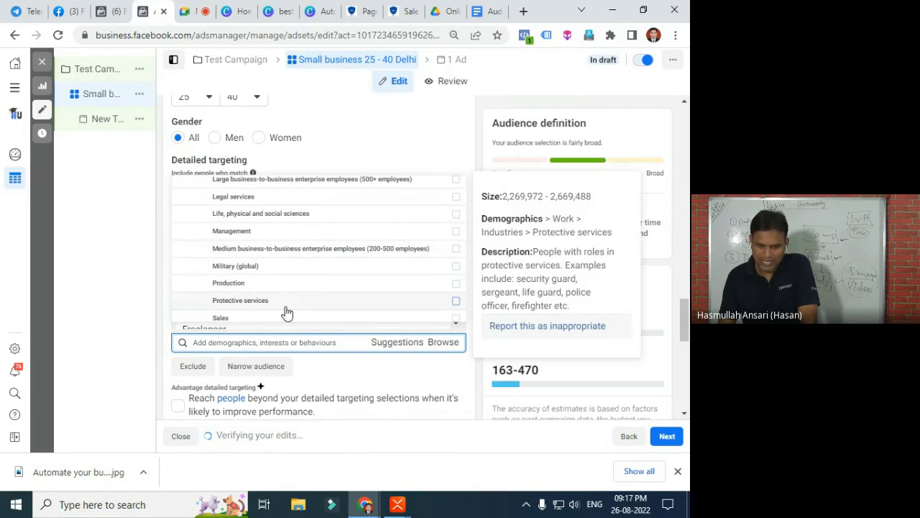
scroll(403, 289, "down", 2)
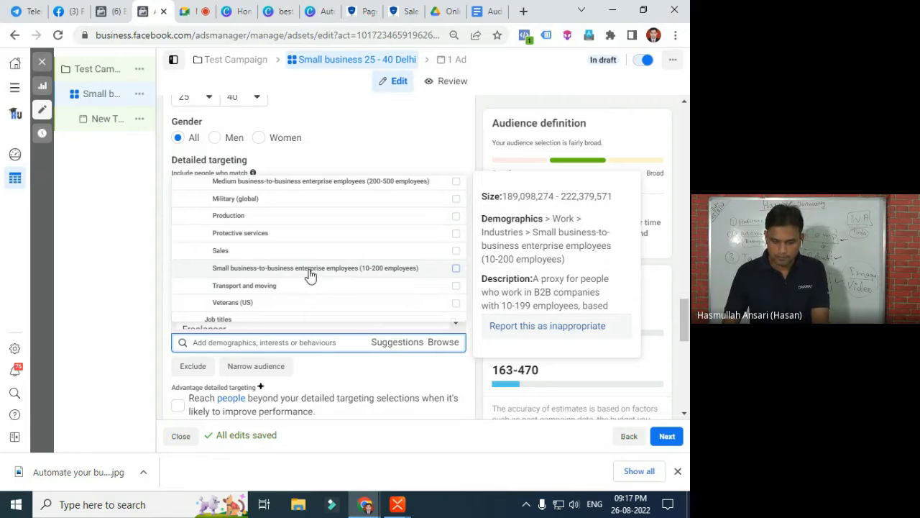
scroll(281, 255, "down", 2)
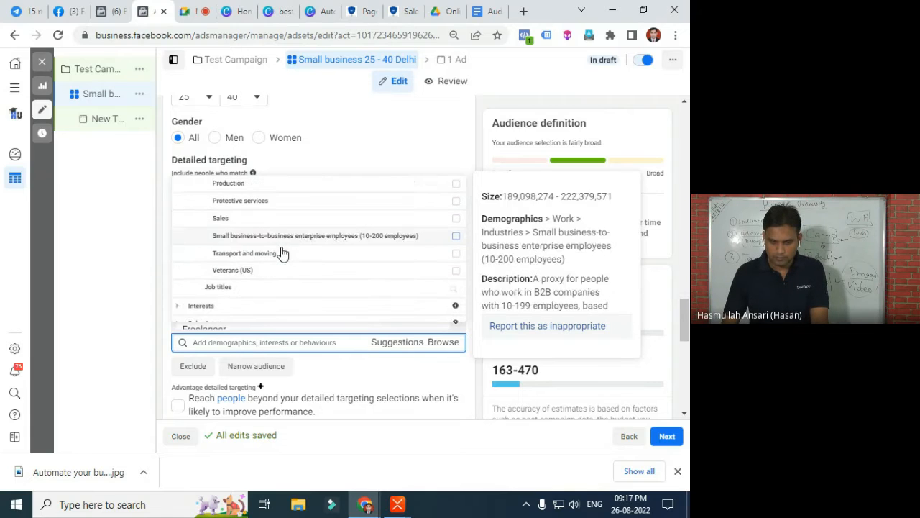
left_click(262, 294)
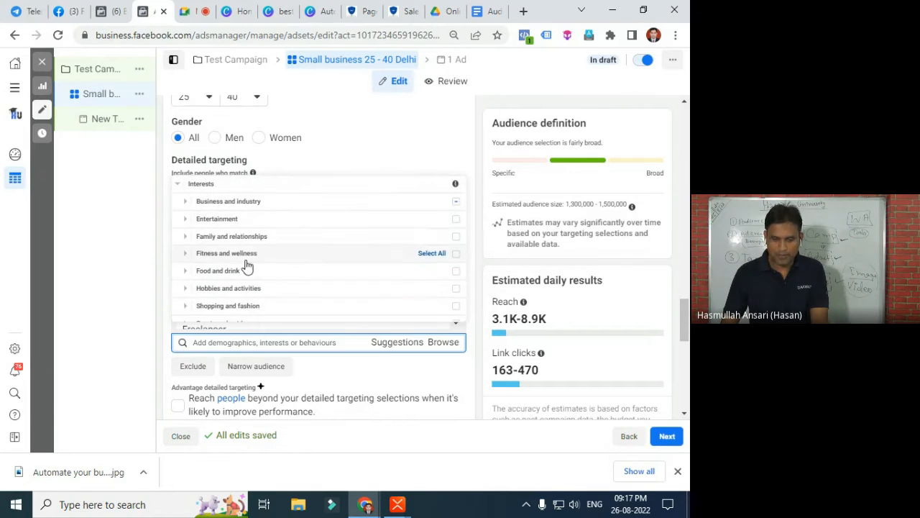
scroll(246, 266, "down", 2)
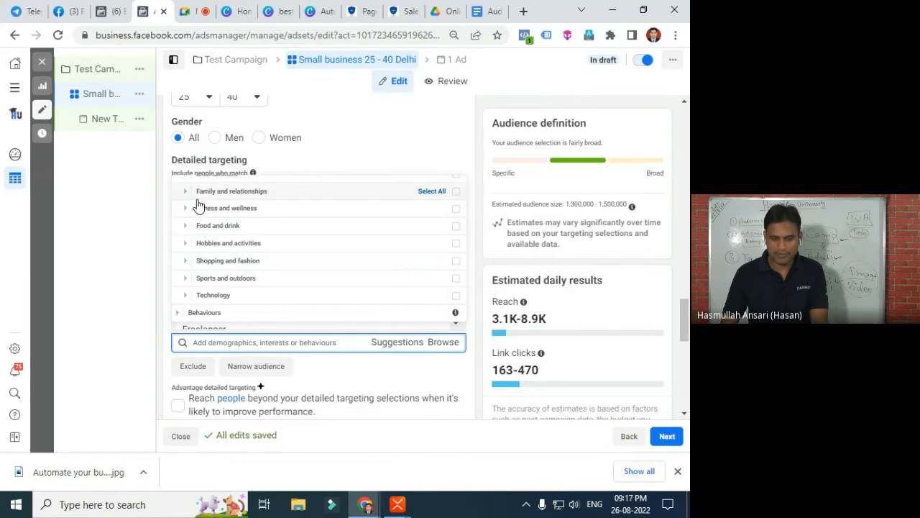
scroll(262, 311, "up", 3)
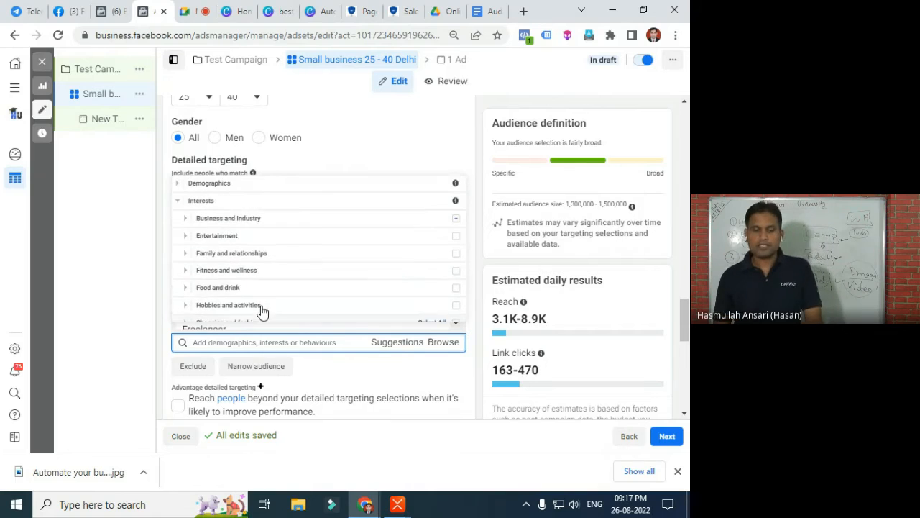
left_click(179, 201)
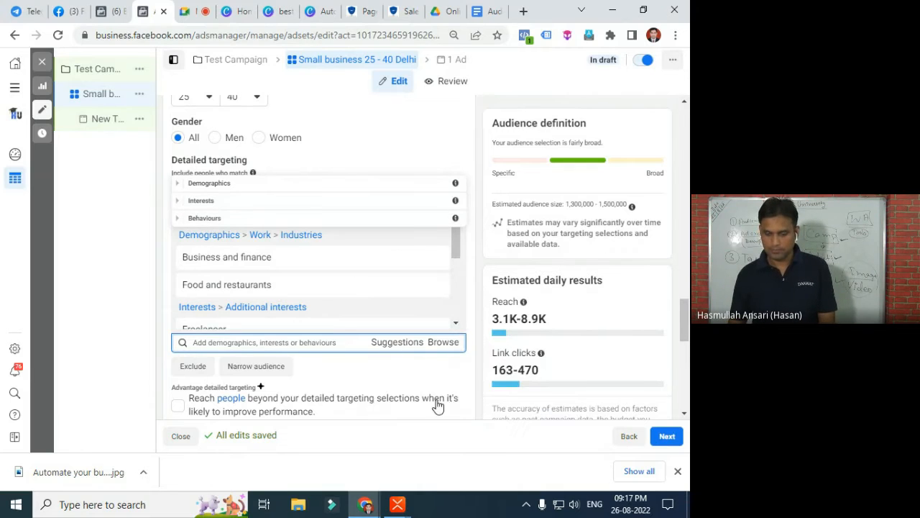
scroll(397, 398, "down", 3)
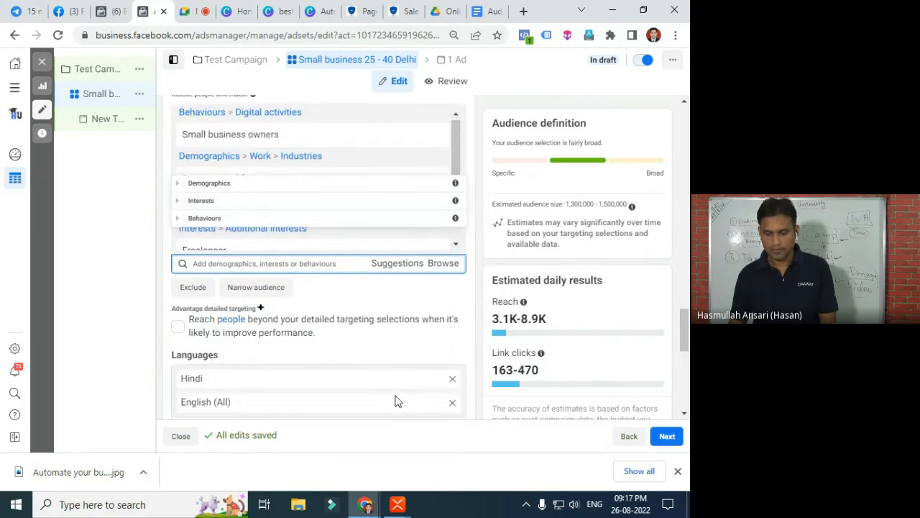
left_click(475, 238)
Switch the ad set to manual placements and exclude the Audience Network and Messenger platforms
scroll(384, 304, "down", 5)
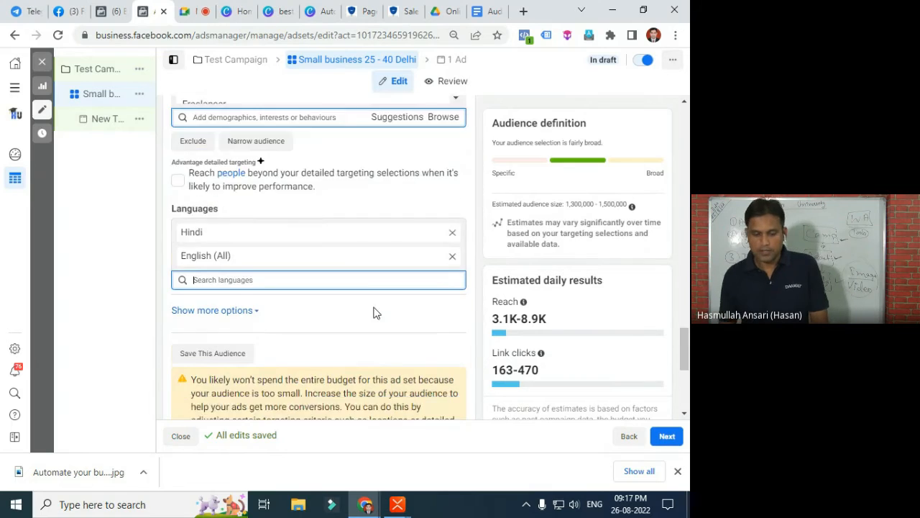
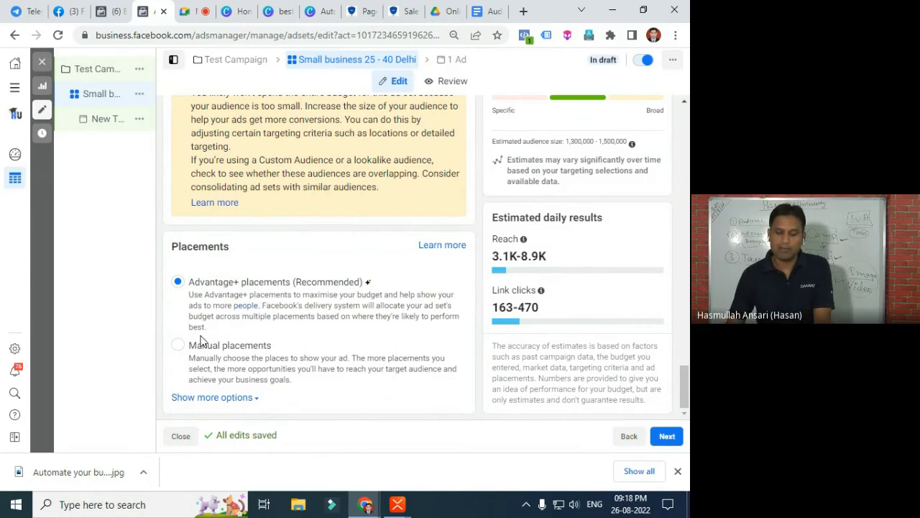
left_click(178, 345)
scroll(350, 325, "down", 3)
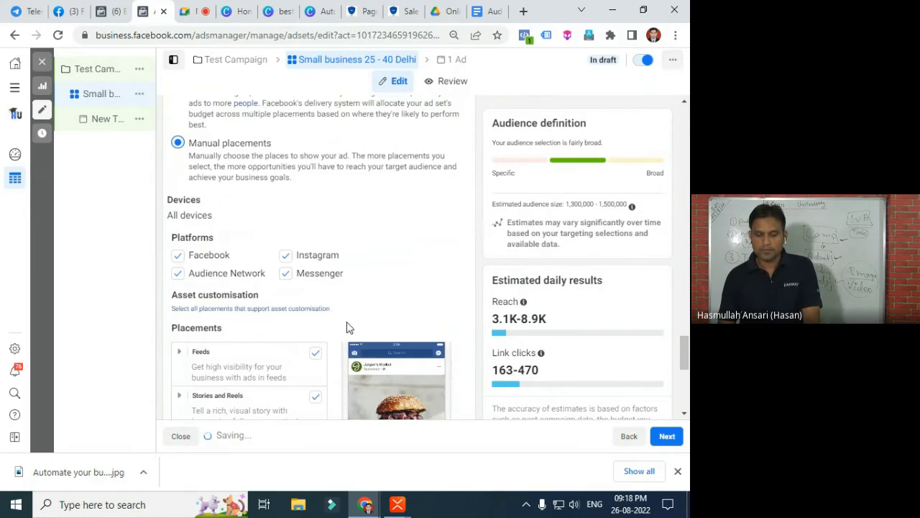
scroll(205, 230, "down", 3)
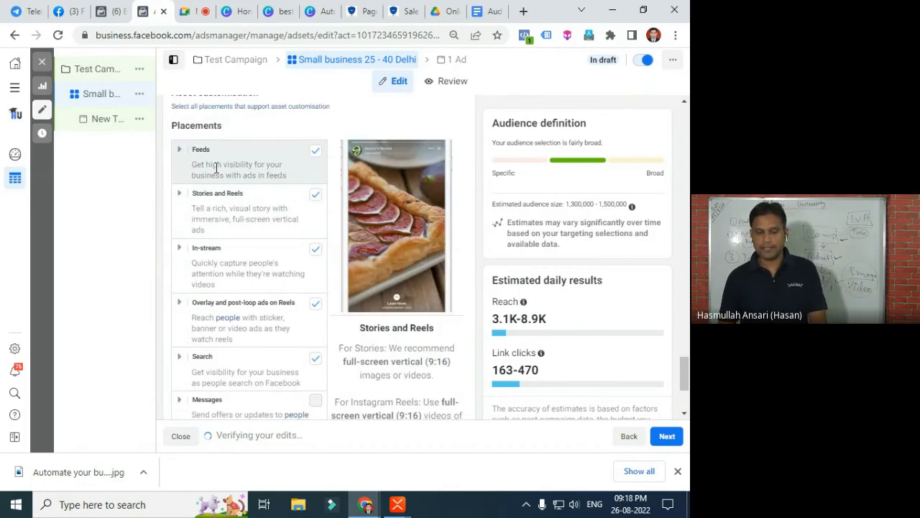
scroll(253, 176, "up", 1)
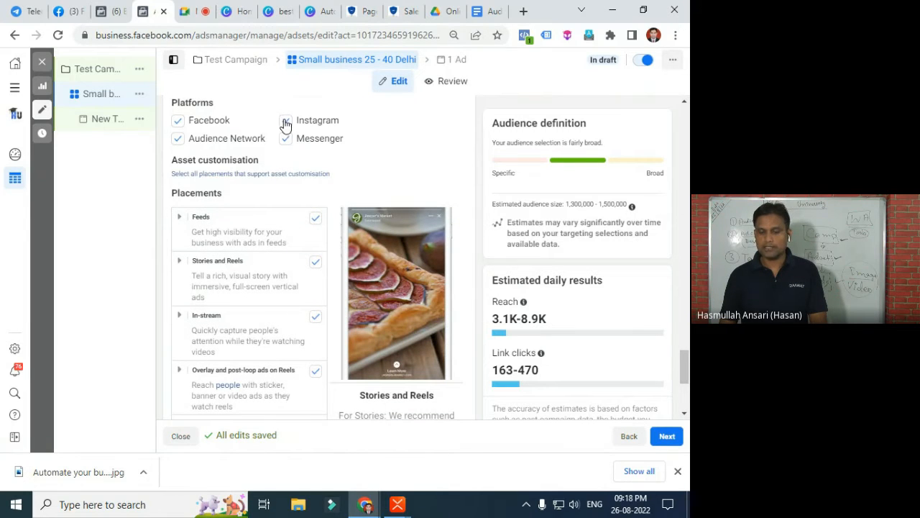
left_click(178, 139)
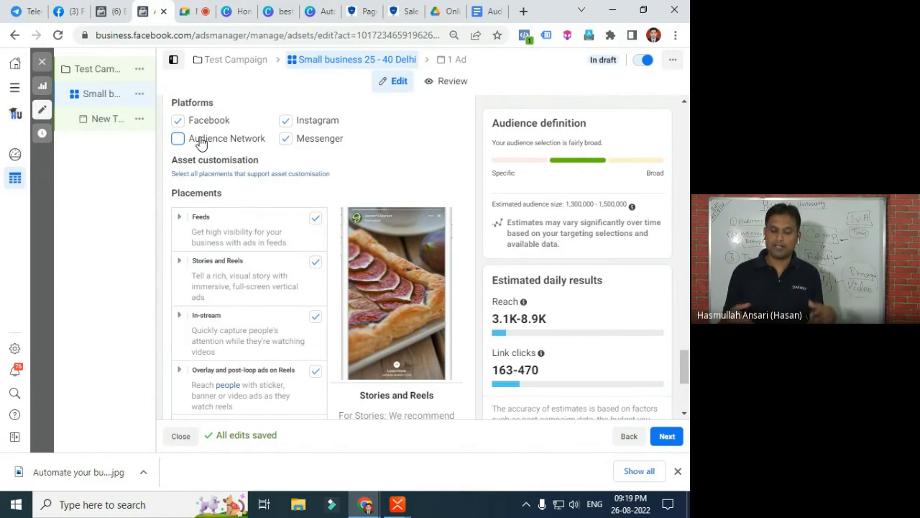
left_click(289, 143)
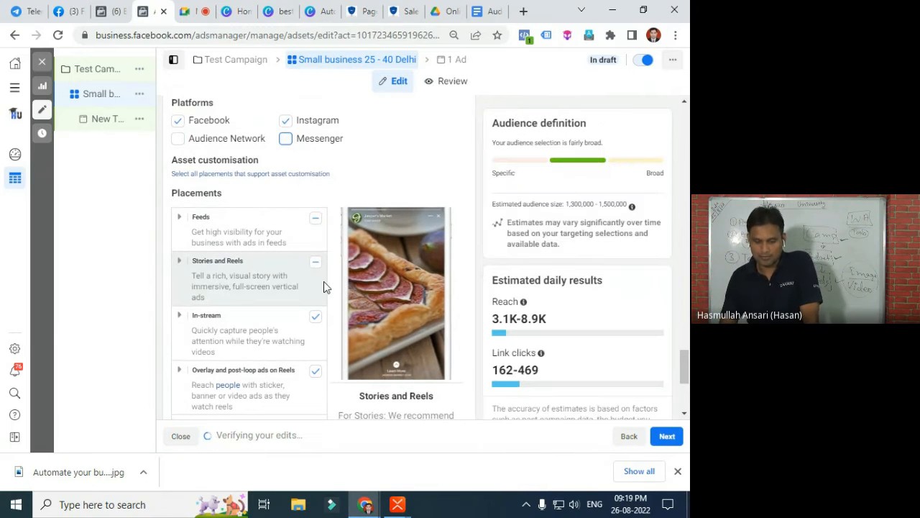
Exclude Instagram Explore, Instagram Shop and Facebook groups feed from the Feeds placements
scroll(324, 281, "down", 1)
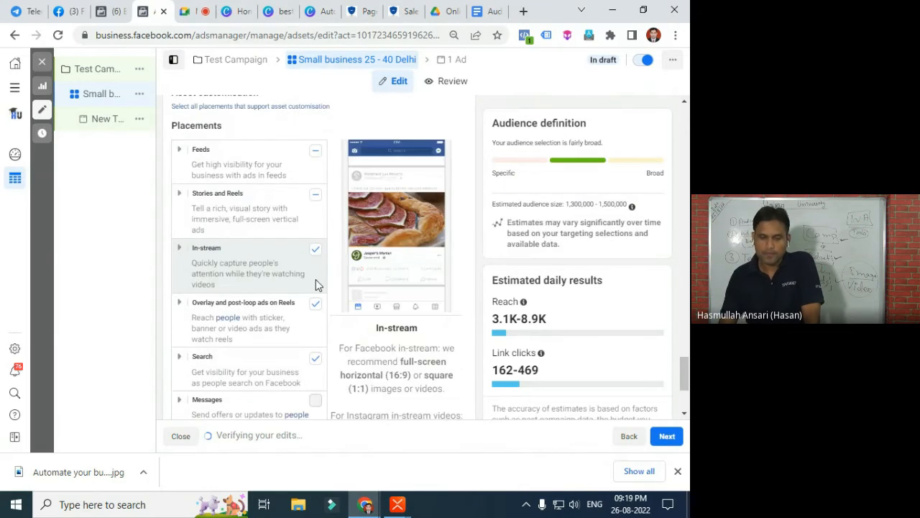
left_click(184, 151)
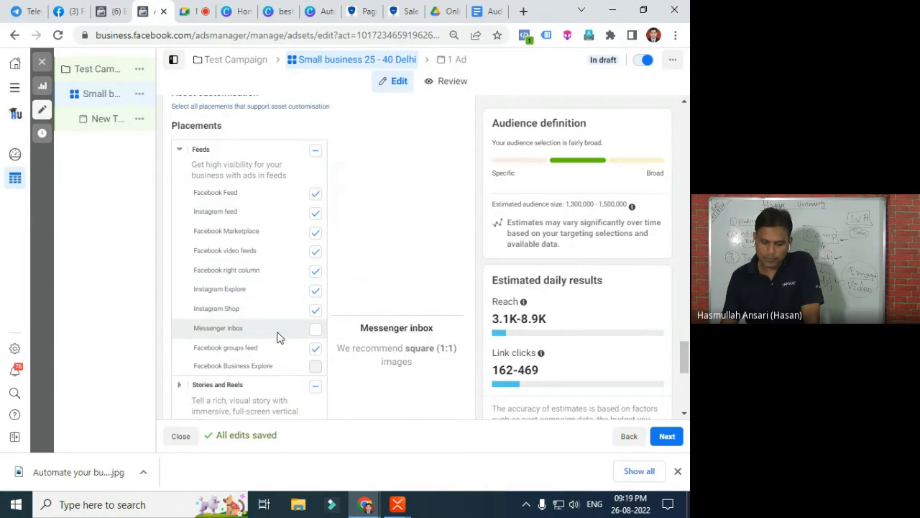
scroll(258, 310, "down", 1)
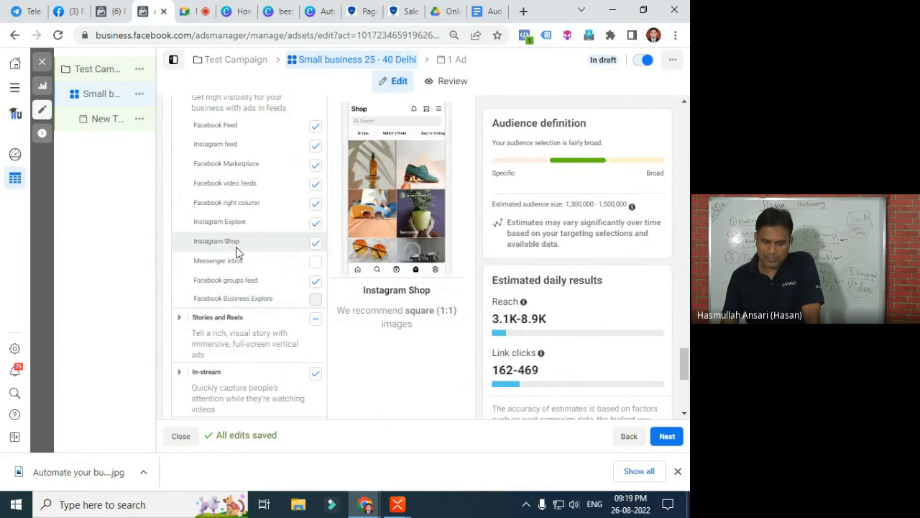
left_click(313, 228)
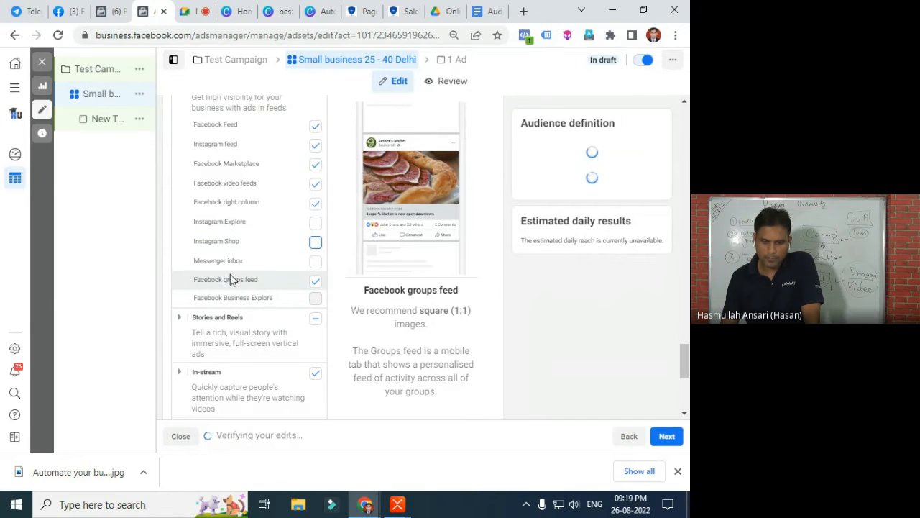
left_click(314, 285)
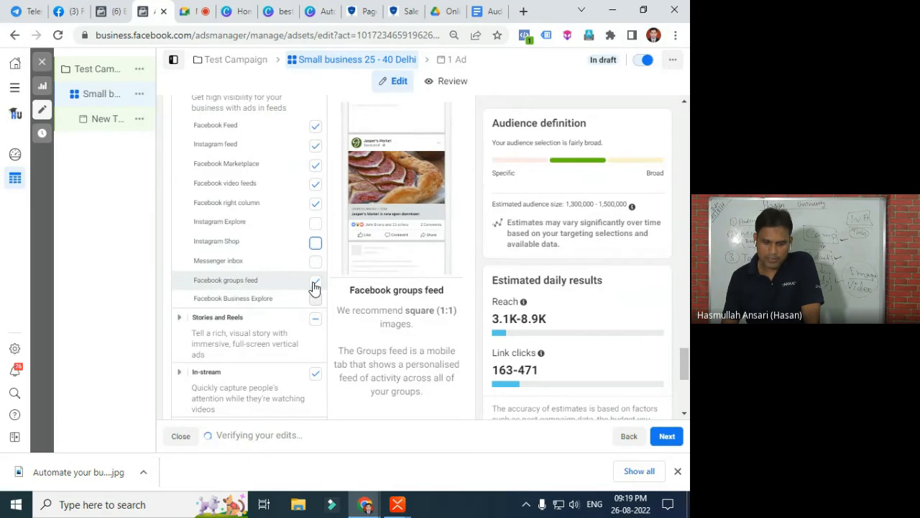
left_click(314, 285)
Try excluding the Overlay and post-loop ads on Reels placement and include it again
scroll(302, 277, "down", 2)
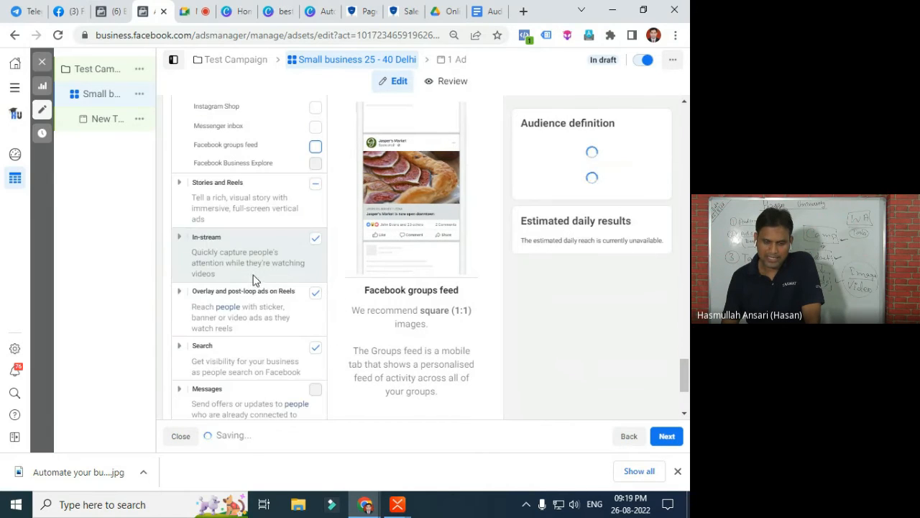
scroll(270, 257, "up", 1)
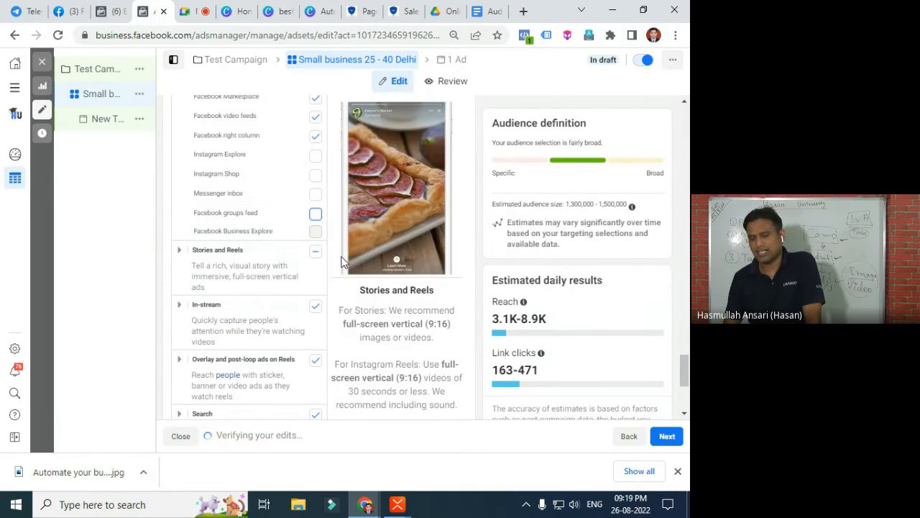
scroll(280, 295, "down", 1)
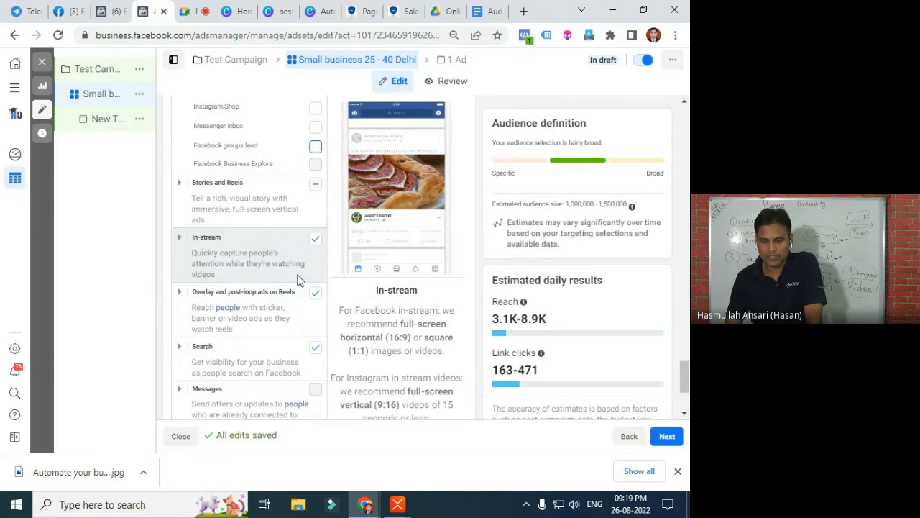
scroll(320, 251, "down", 1)
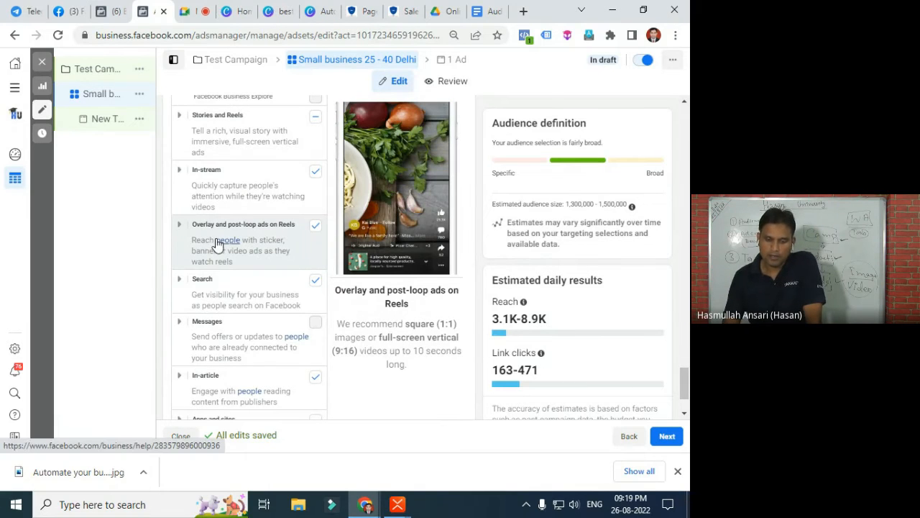
left_click(315, 227)
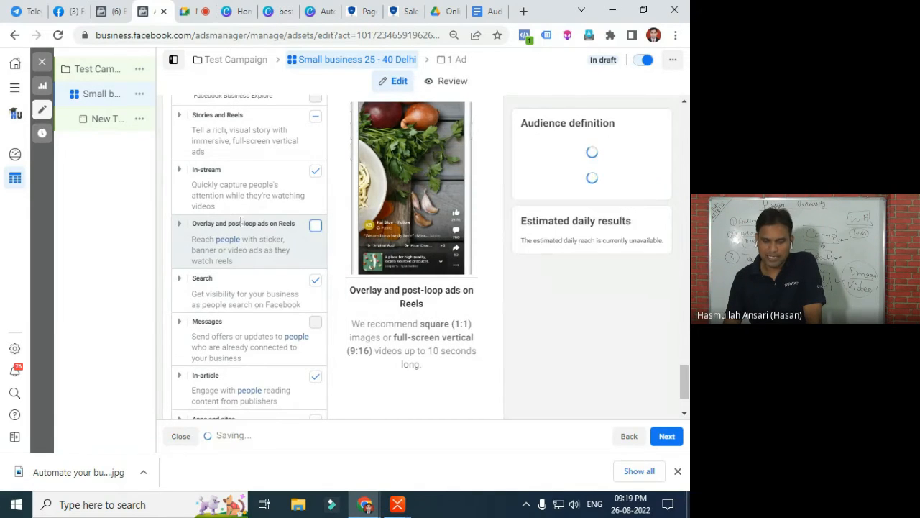
left_click(315, 227)
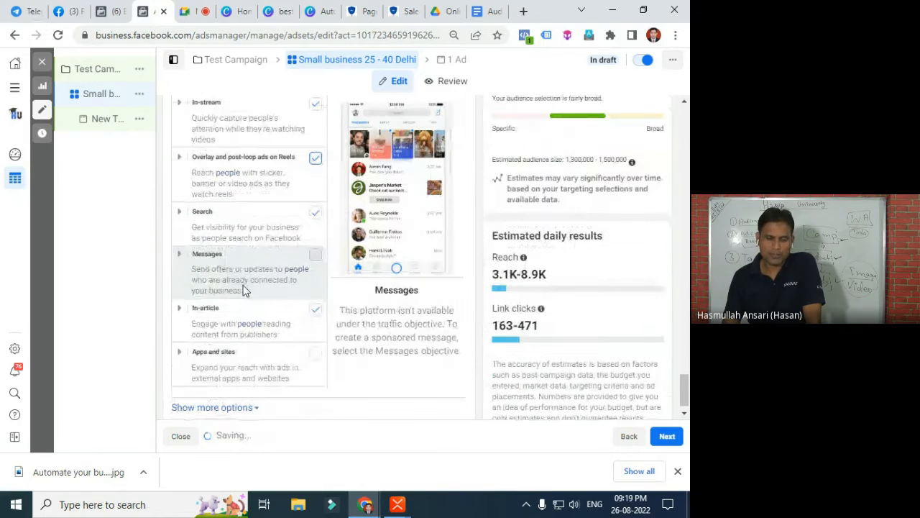
Review the manual placement selections, from the platforms and Feeds through to Apps and sites
scroll(273, 288, "down", 2)
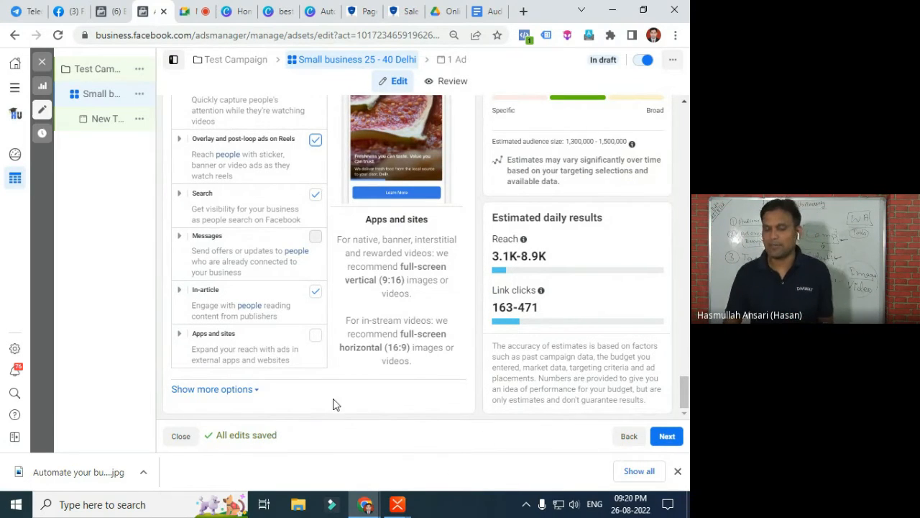
scroll(333, 403, "up", 3)
scroll(257, 380, "up", 10)
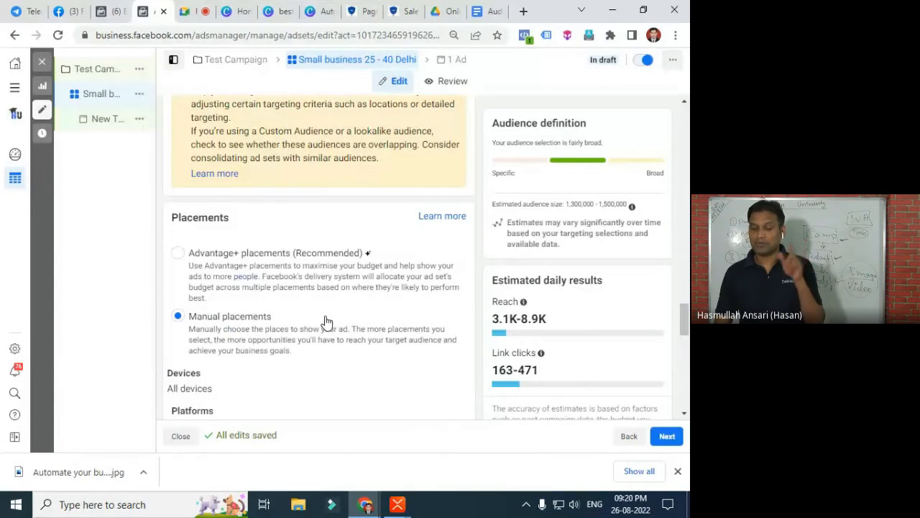
scroll(325, 321, "down", 3)
scroll(325, 322, "down", 1)
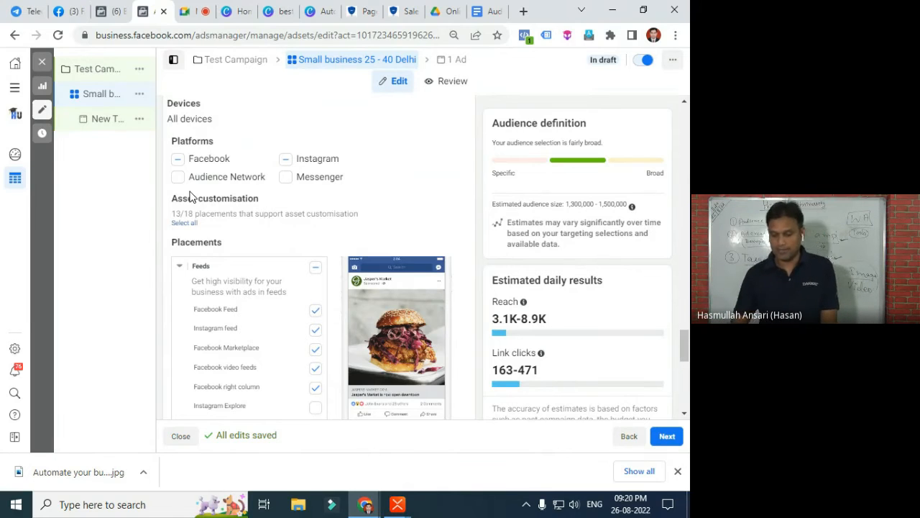
scroll(262, 195, "down", 7)
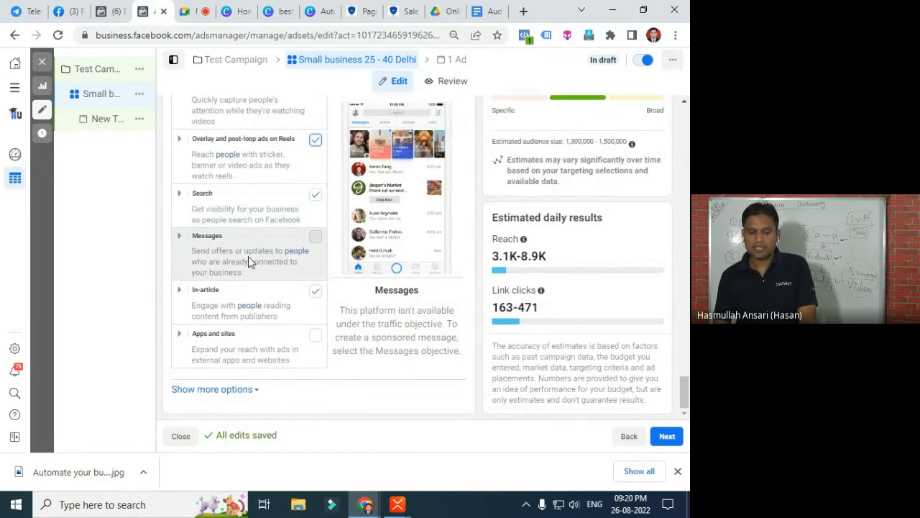
scroll(283, 332, "up", 5)
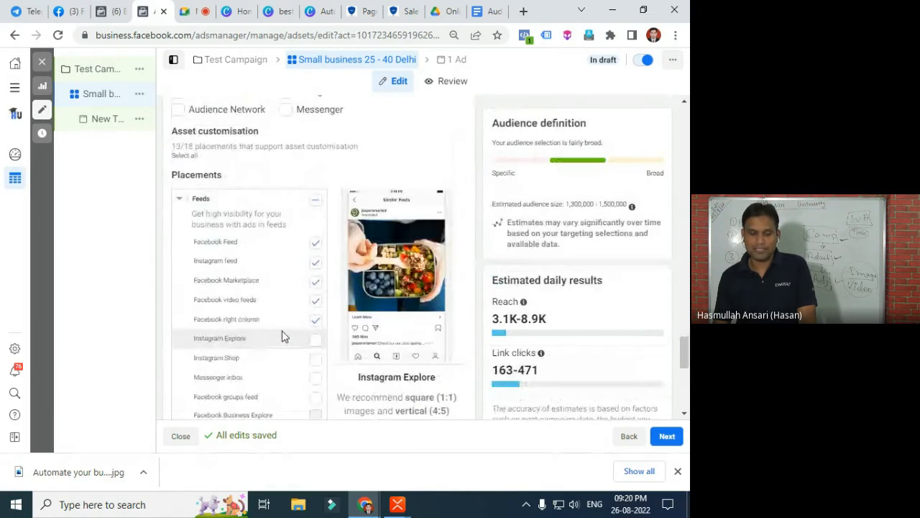
scroll(282, 334, "up", 1)
Reveal the additional placement options and review the choices for specific mobile devices and operating systems
scroll(282, 332, "down", 5)
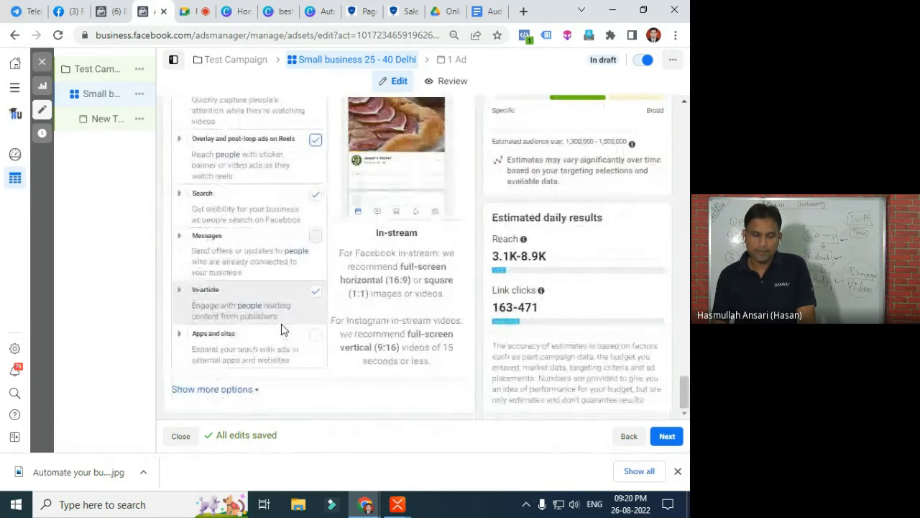
left_click(255, 389)
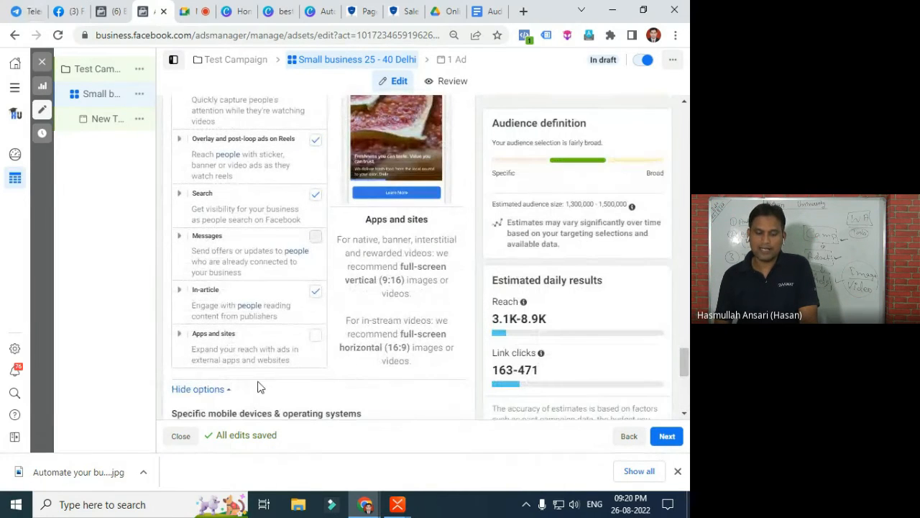
scroll(260, 388, "down", 4)
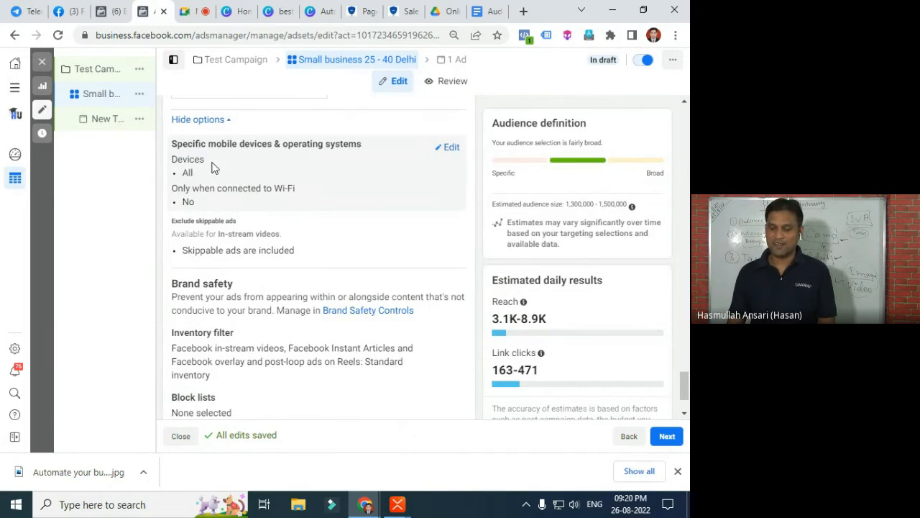
left_click(447, 149)
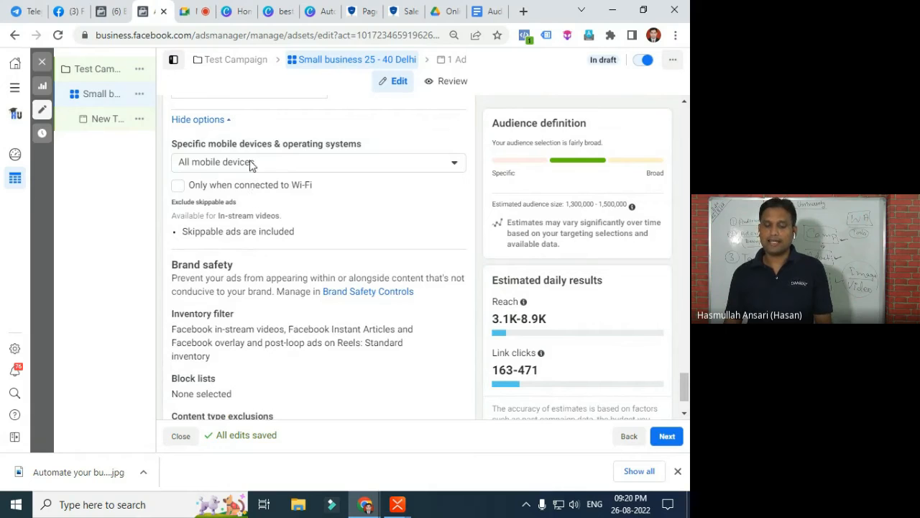
left_click(259, 164)
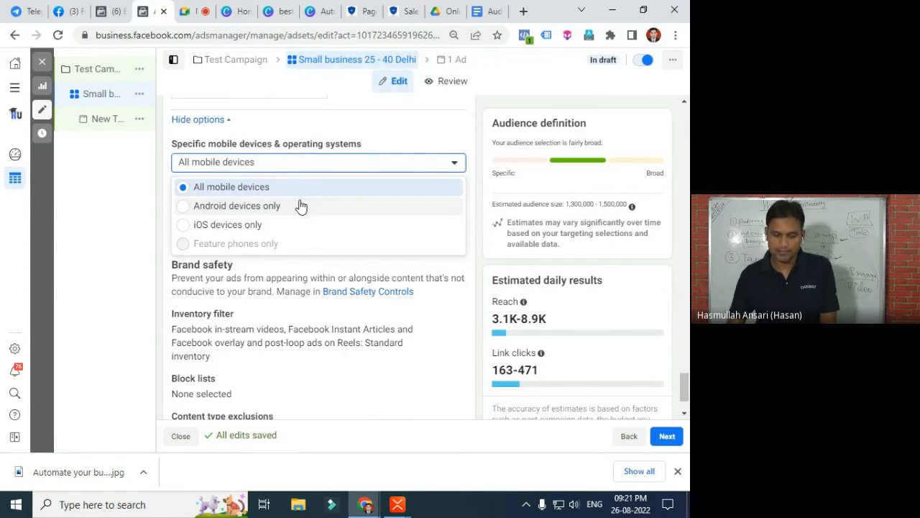
scroll(367, 409, "down", 1)
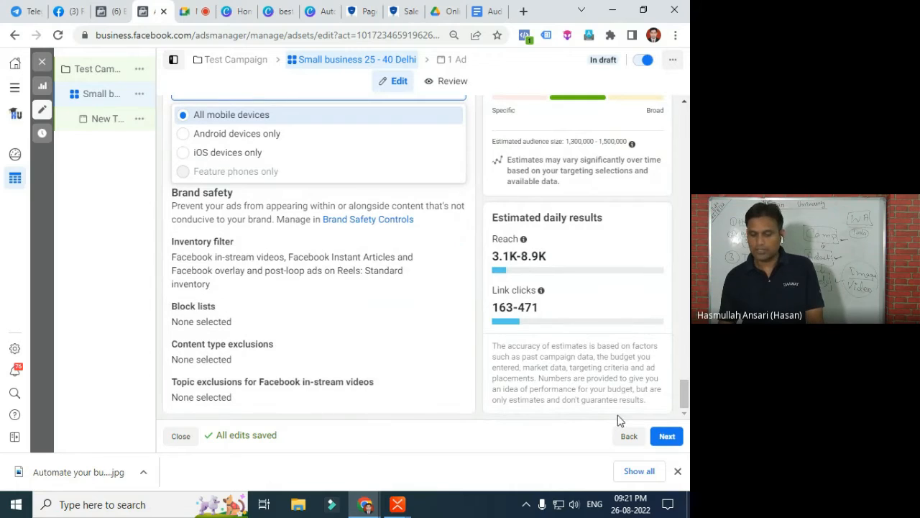
Continue to the ad level and rename the ad "Ad 1 Image"
left_click(666, 436)
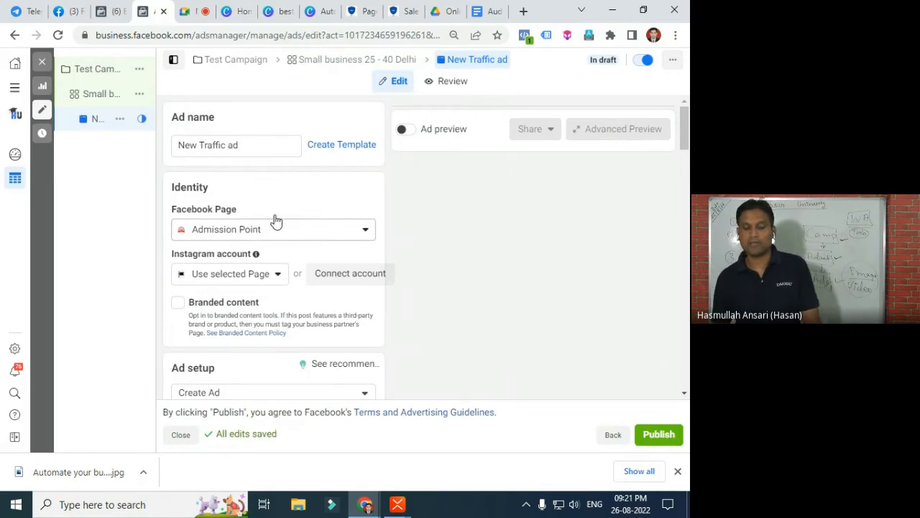
left_click_drag(253, 144, 176, 151)
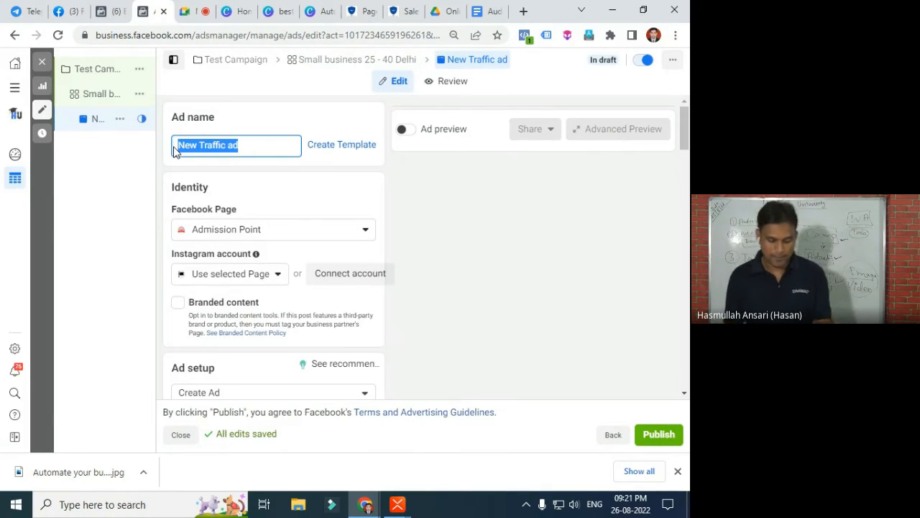
type("Ad")
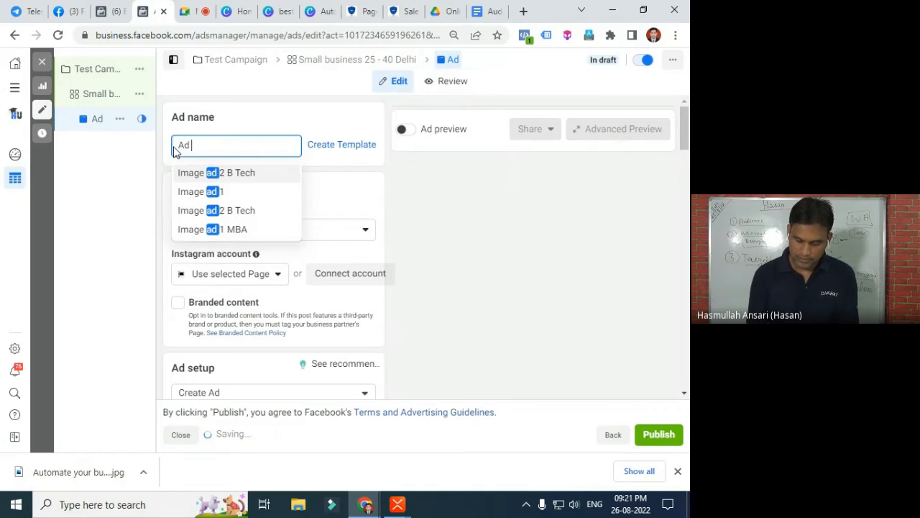
type(" 1")
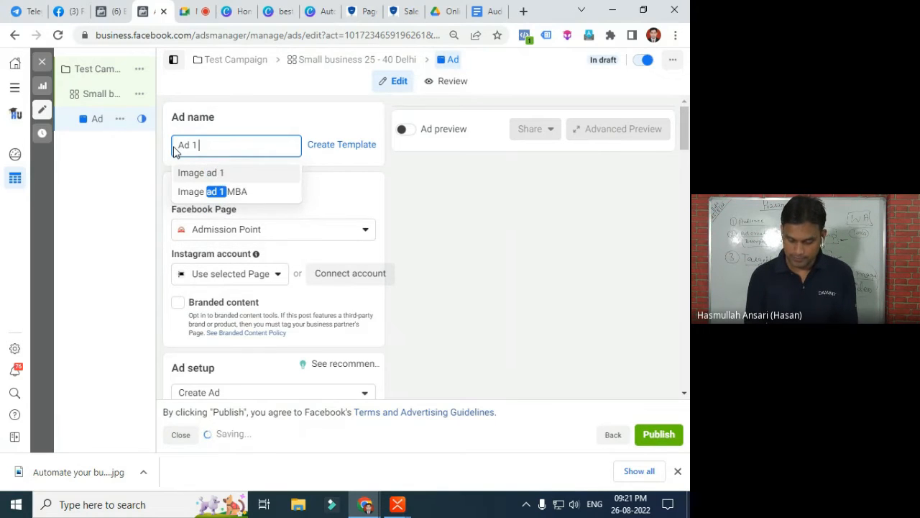
type(" lage")
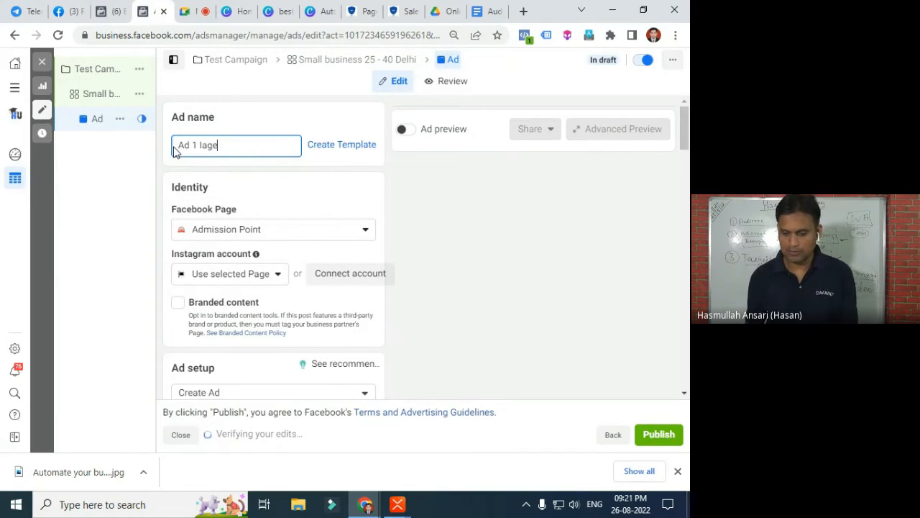
key("BackSpace")
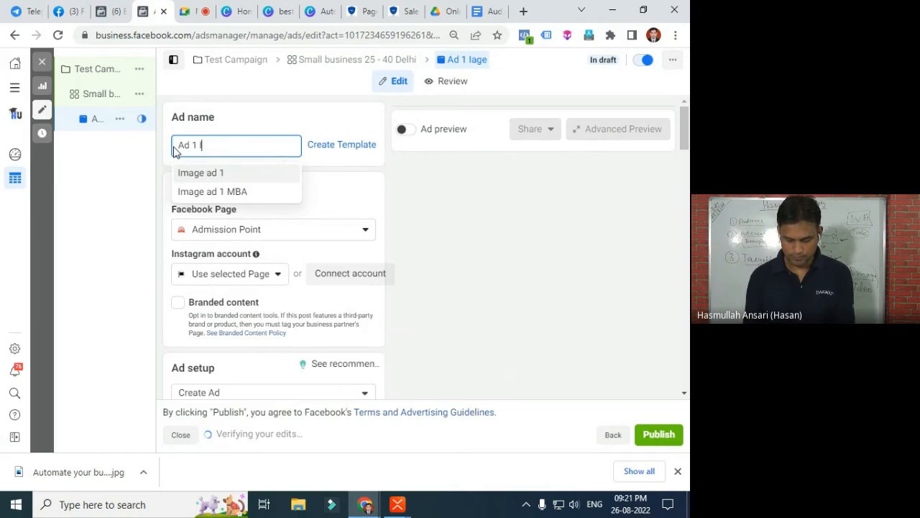
type("mage")
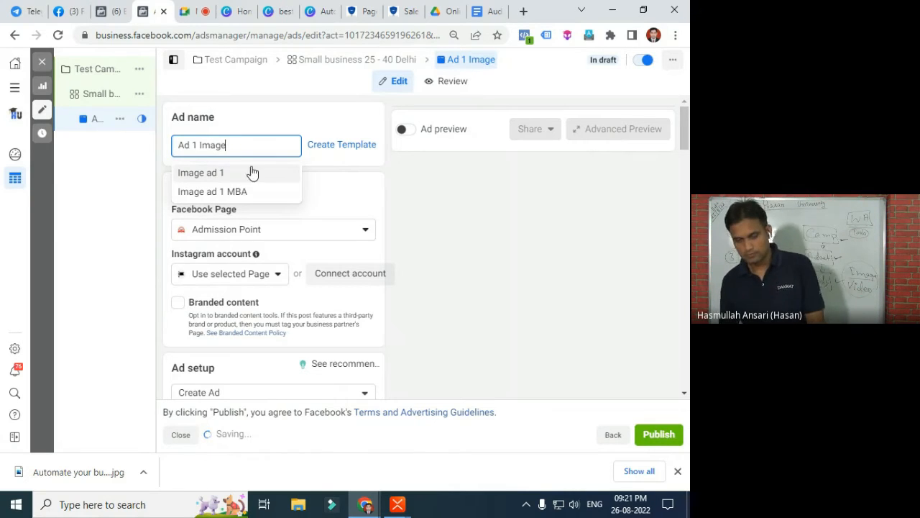
left_click(353, 196)
Try using the personal-name page from the Personal group as the ad's Facebook Page and check its Instagram account choices
left_click(304, 230)
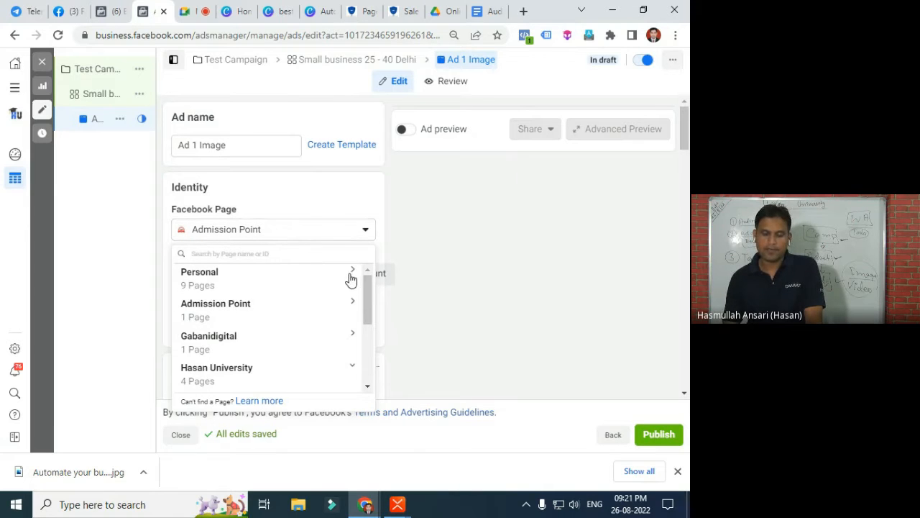
left_click(351, 279)
scroll(310, 297, "down", 5)
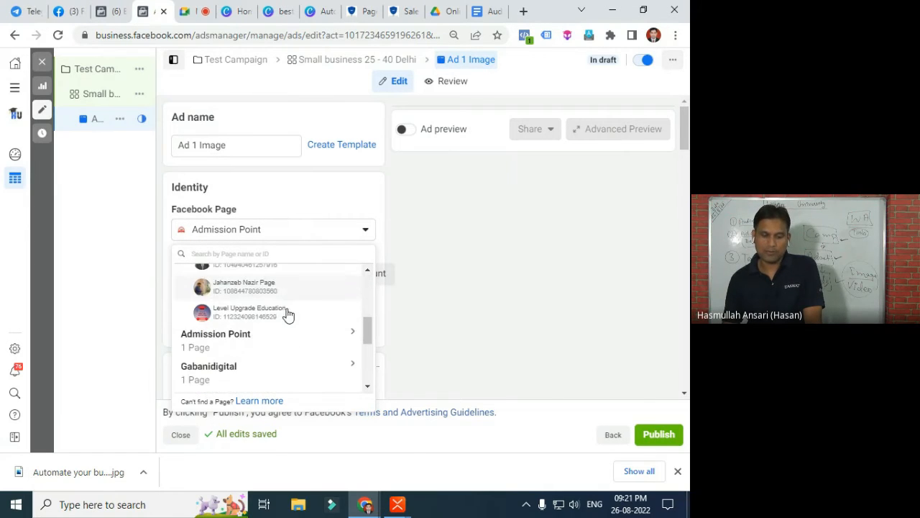
scroll(256, 338, "up", 3)
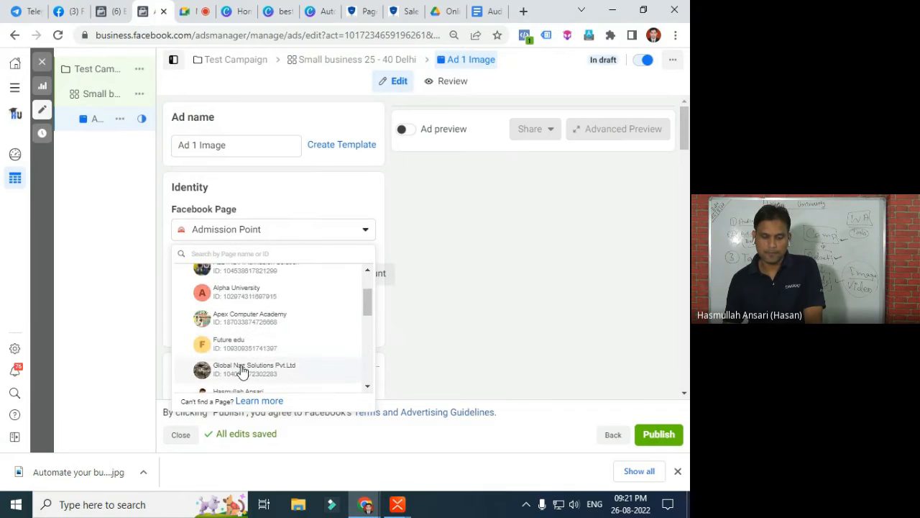
scroll(242, 363, "down", 2)
left_click(241, 331)
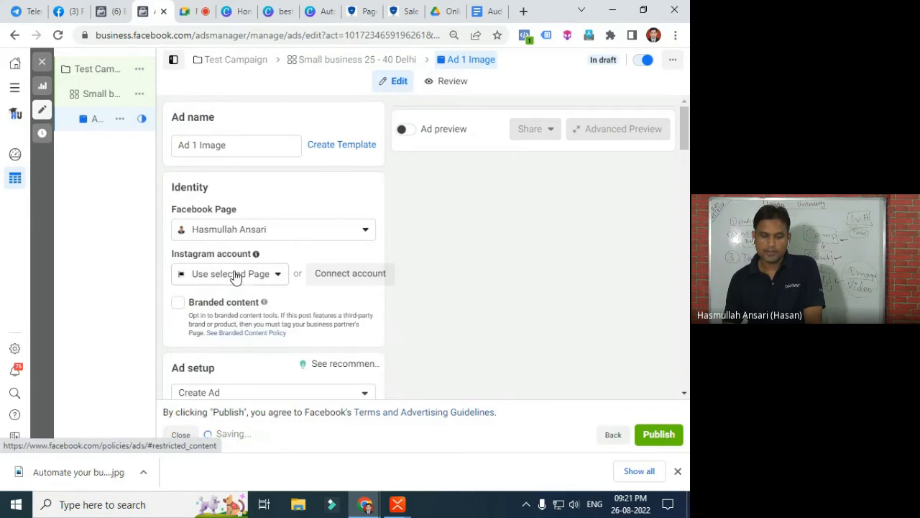
left_click(243, 279)
left_click(236, 322)
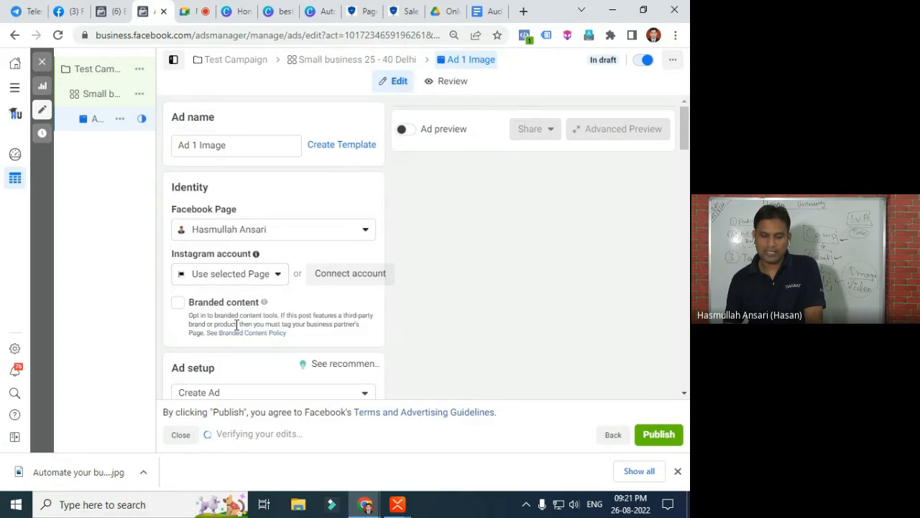
Set the ad's Facebook Page to Hasan University from the Hasan University group
left_click(249, 241)
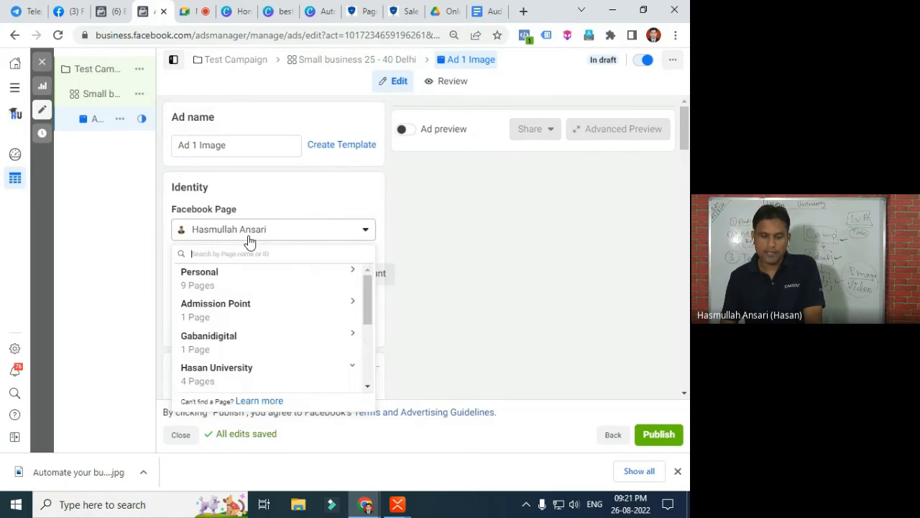
left_click(250, 242)
left_click(284, 241)
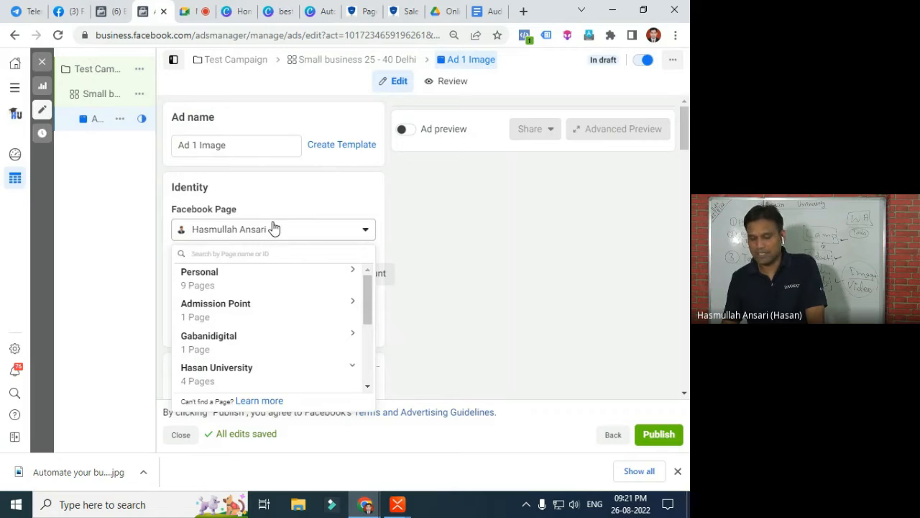
left_click(335, 366)
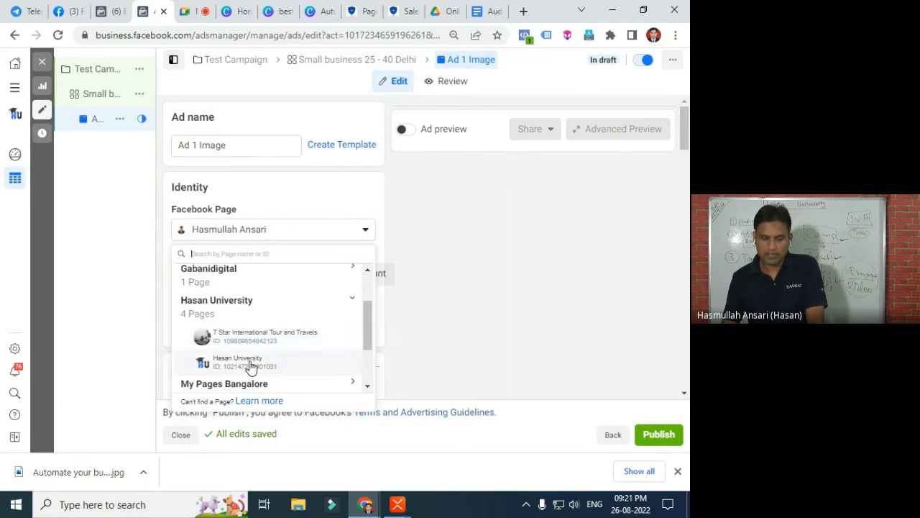
left_click(251, 367)
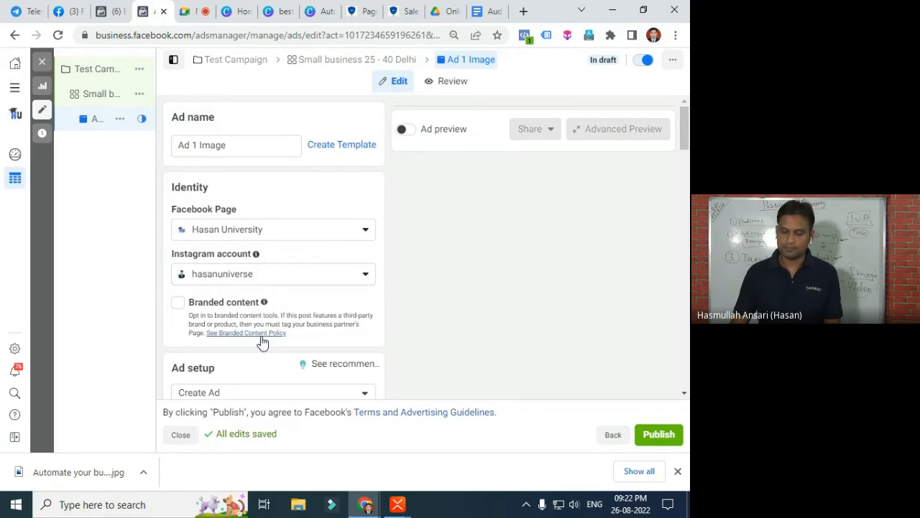
Review the ad setup options, from creative source and format to the standard enhancements
scroll(262, 344, "down", 1)
scroll(263, 338, "down", 2)
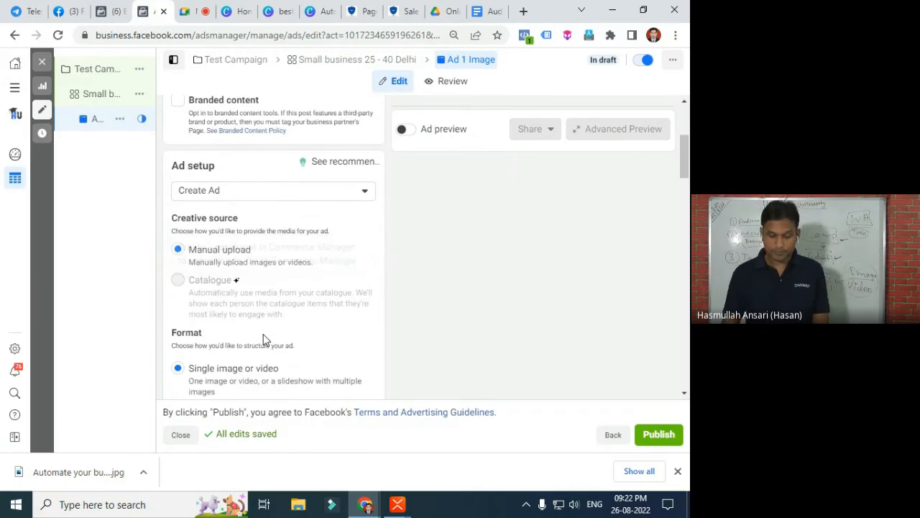
scroll(269, 342, "down", 1)
scroll(273, 341, "down", 1)
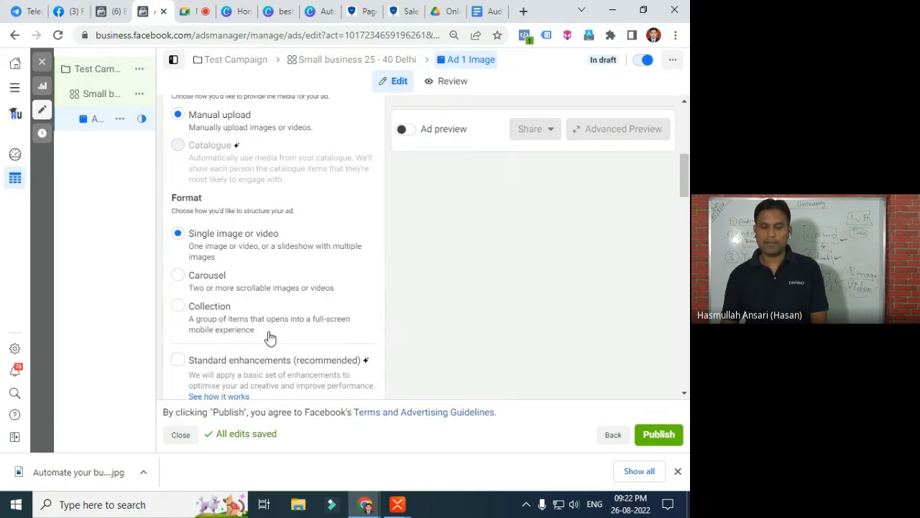
scroll(269, 338, "up", 2)
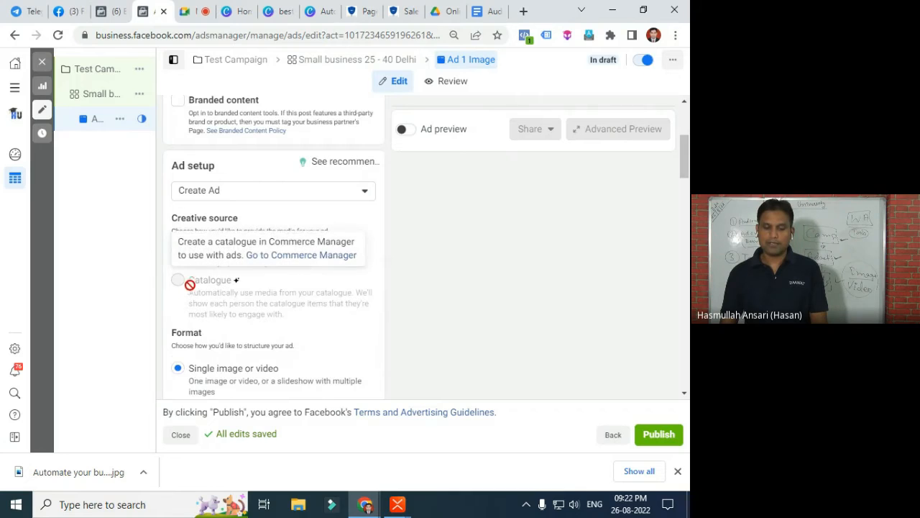
scroll(300, 294, "down", 2)
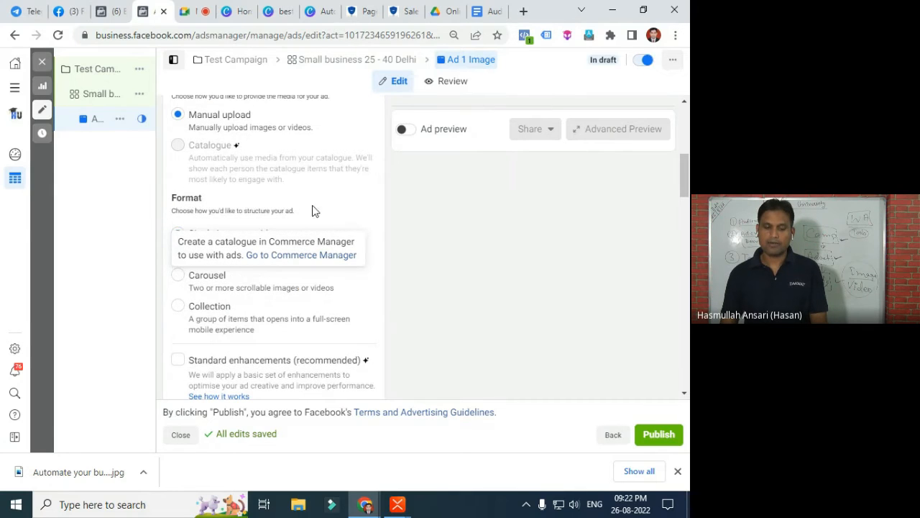
scroll(345, 209, "down", 1)
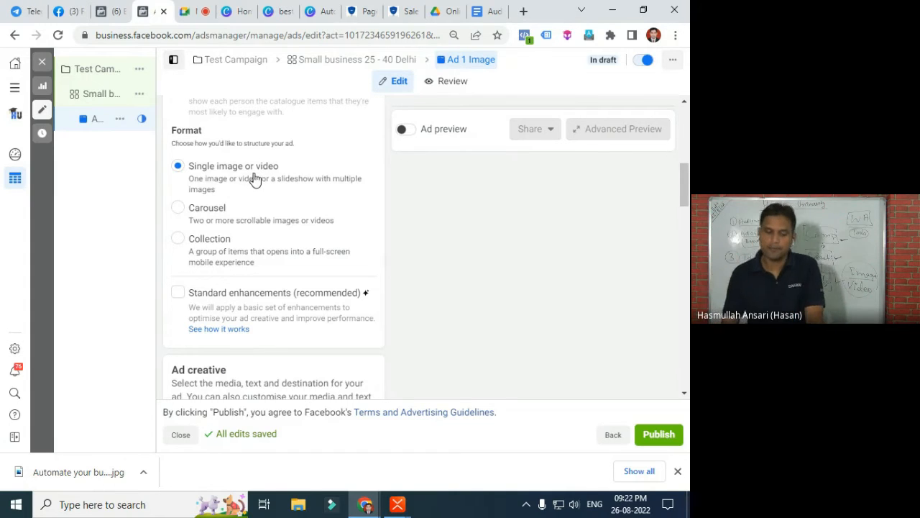
scroll(261, 304, "down", 2)
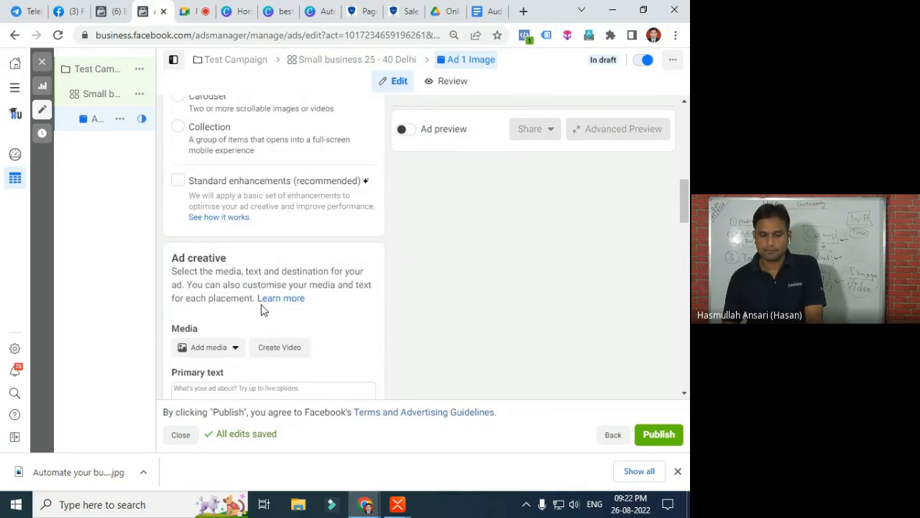
Upload the downloaded "Automate your bu....jpg" image as the ad's media and proceed to the crop selection for placements
scroll(259, 286, "down", 1)
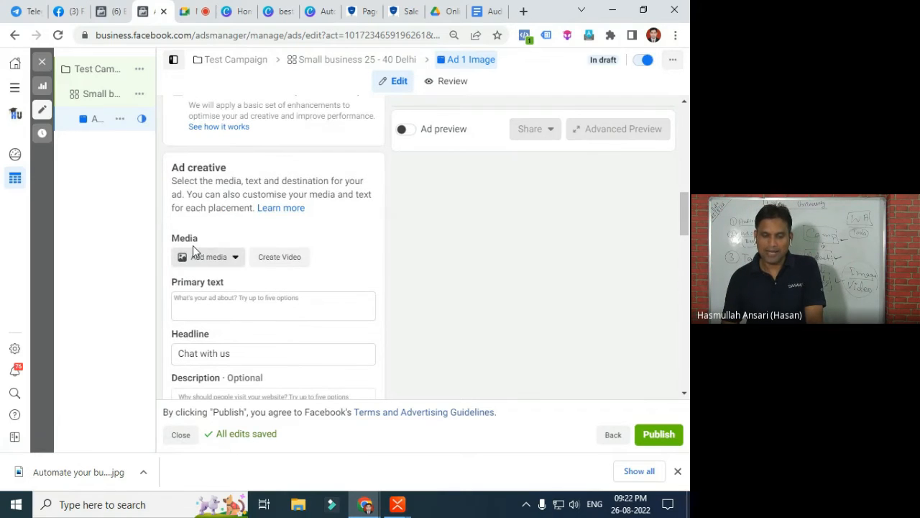
left_click(227, 261)
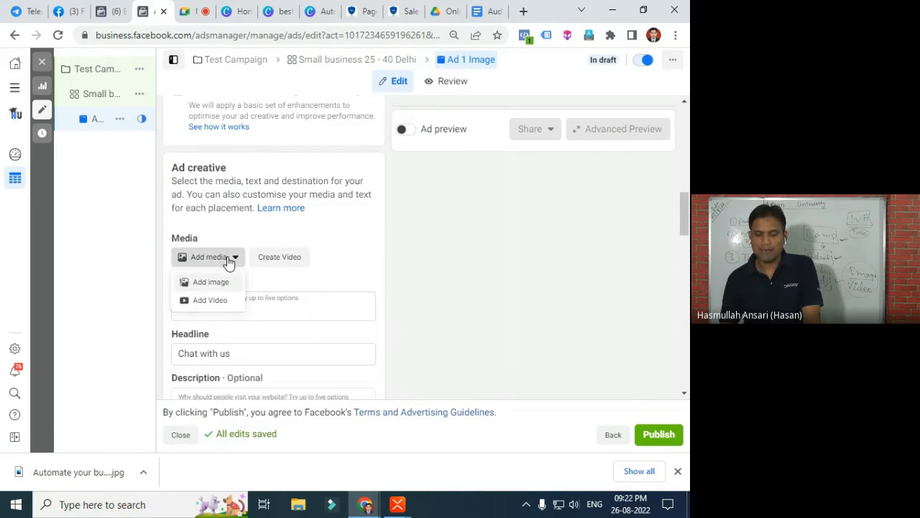
left_click(217, 282)
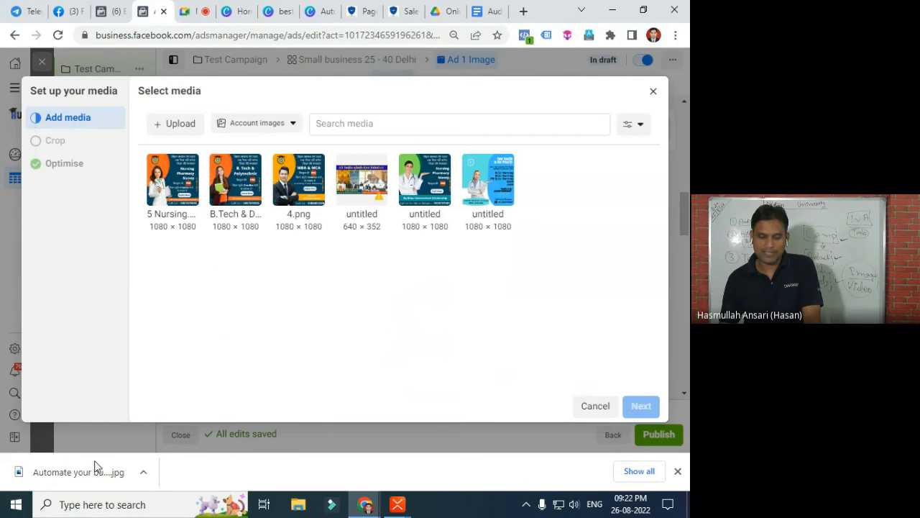
left_click_drag(75, 471, 258, 289)
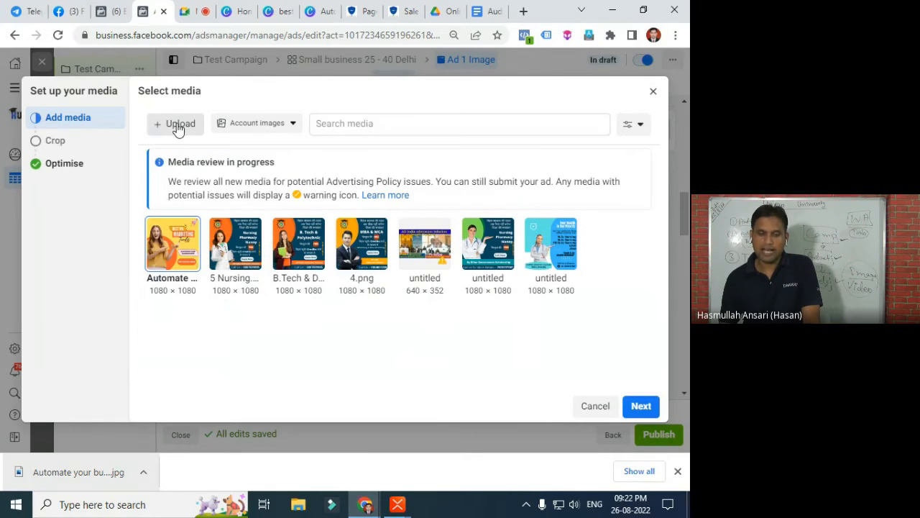
left_click(179, 126)
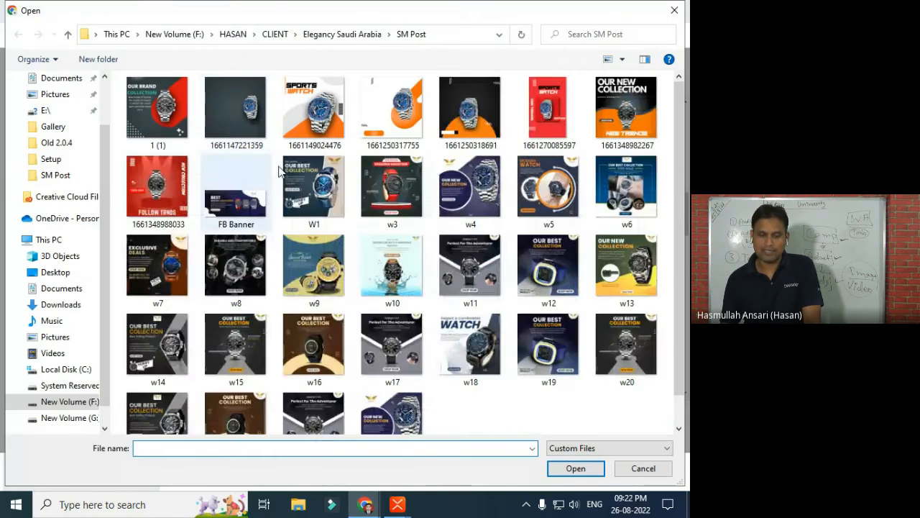
left_click(643, 468)
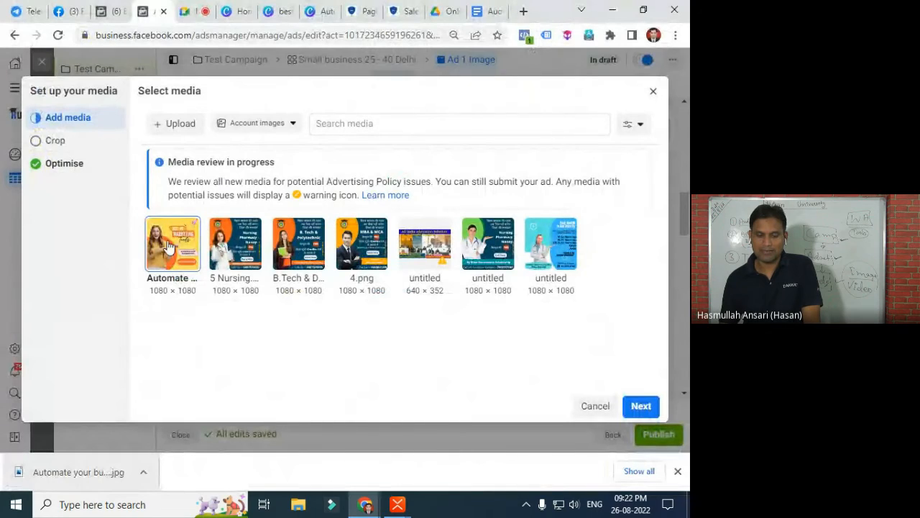
left_click(641, 406)
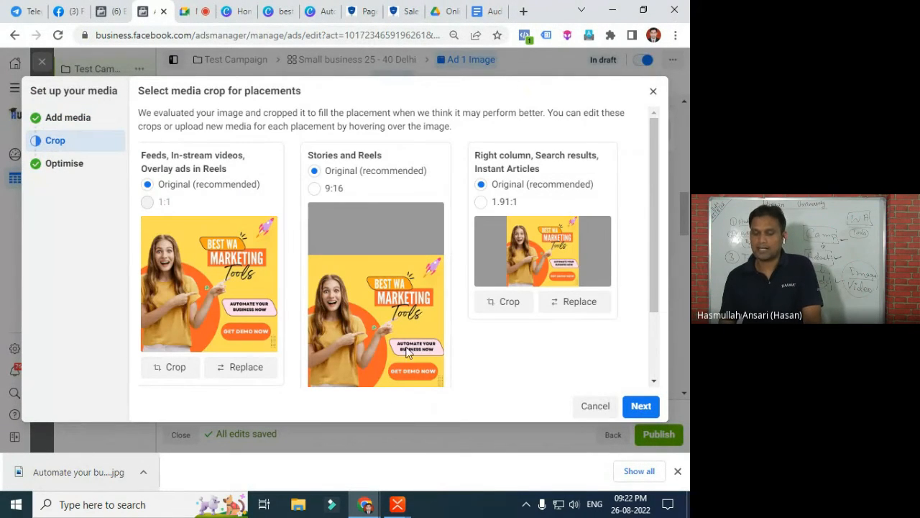
Review the image crops for all three placement groups, checking the crop editor for the Feeds and Right column placements without changing them
scroll(404, 298, "down", 1)
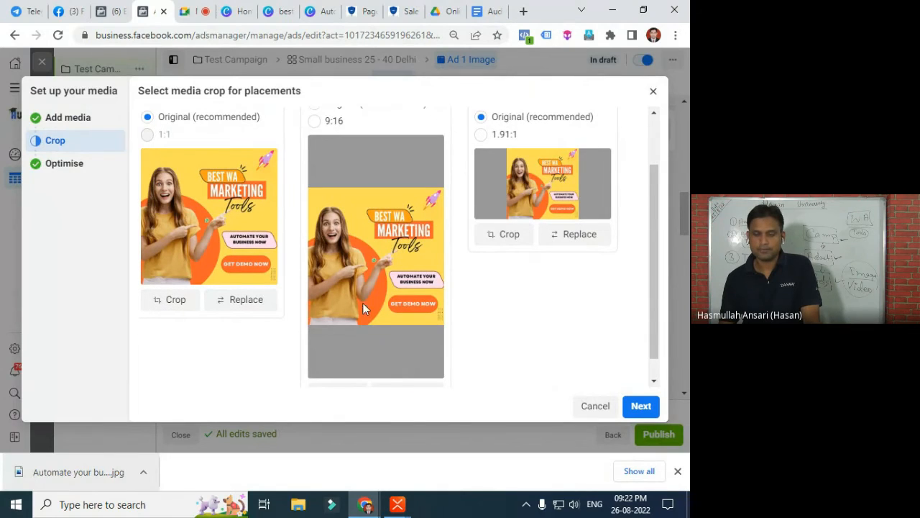
scroll(485, 273, "up", 1)
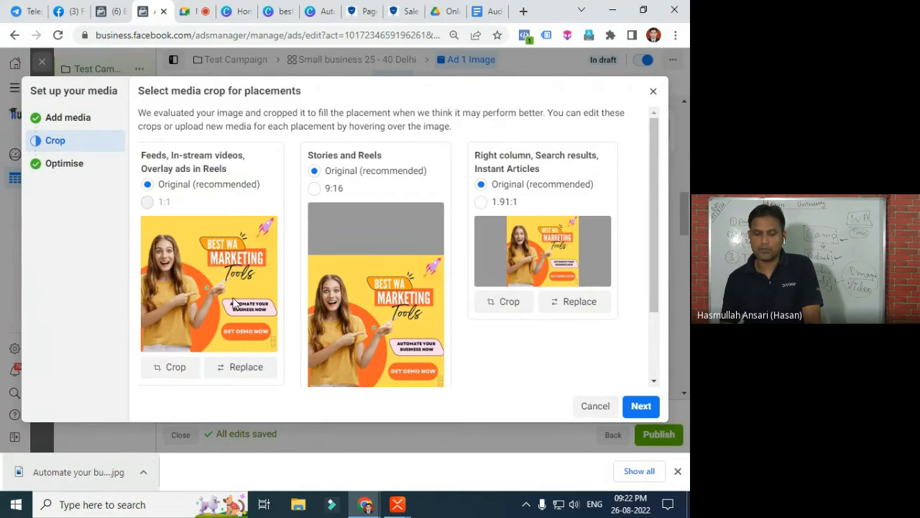
scroll(195, 272, "down", 1)
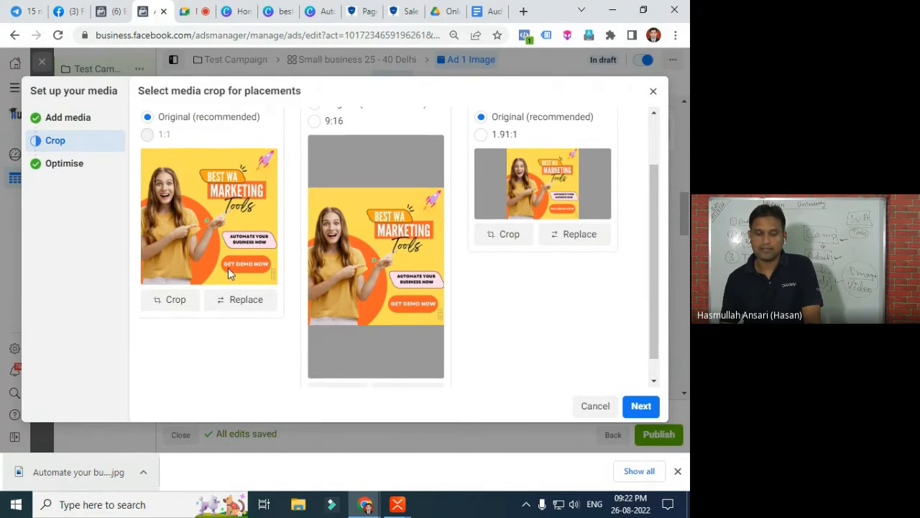
left_click(171, 308)
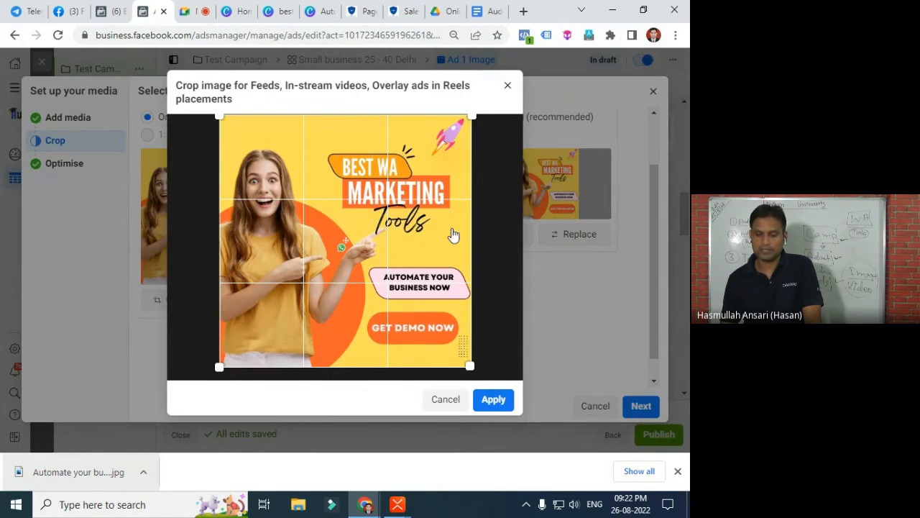
left_click(445, 399)
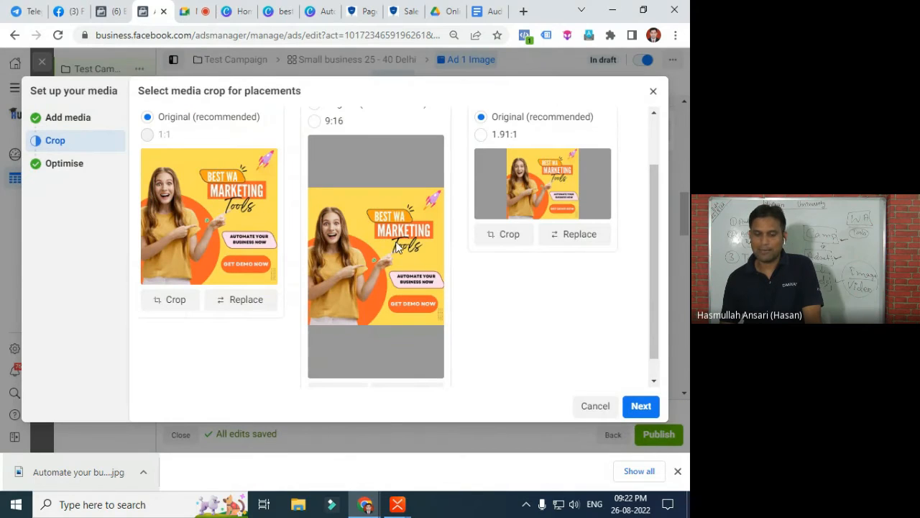
left_click(502, 235)
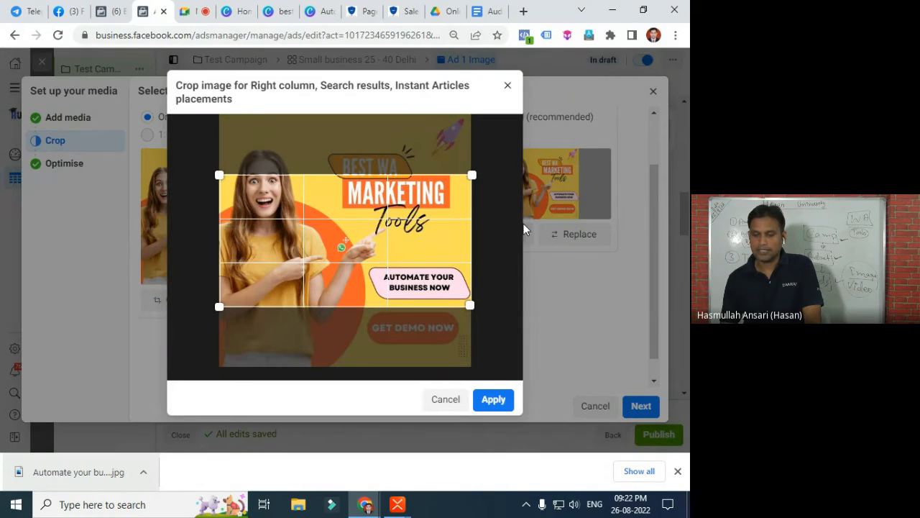
left_click(449, 401)
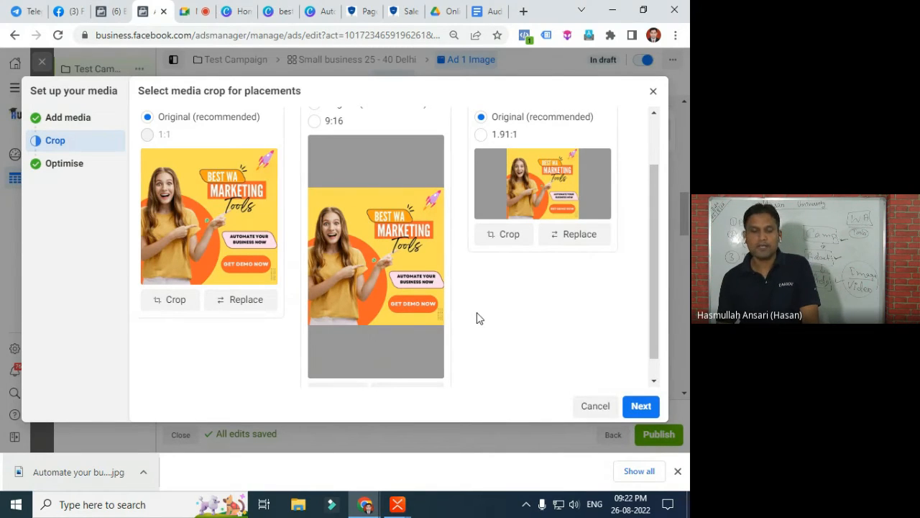
Finish the media setup with the original crops and all Advantage+ creative optimisations off
left_click(637, 405)
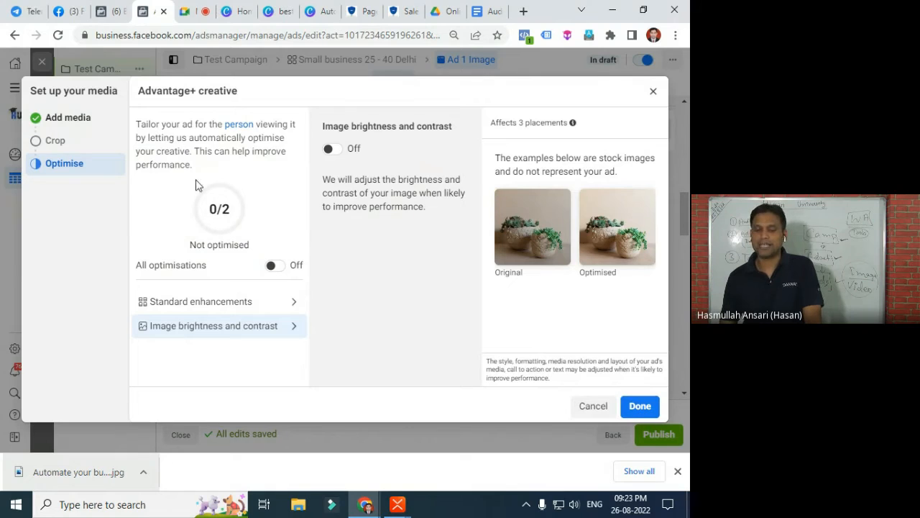
left_click(635, 407)
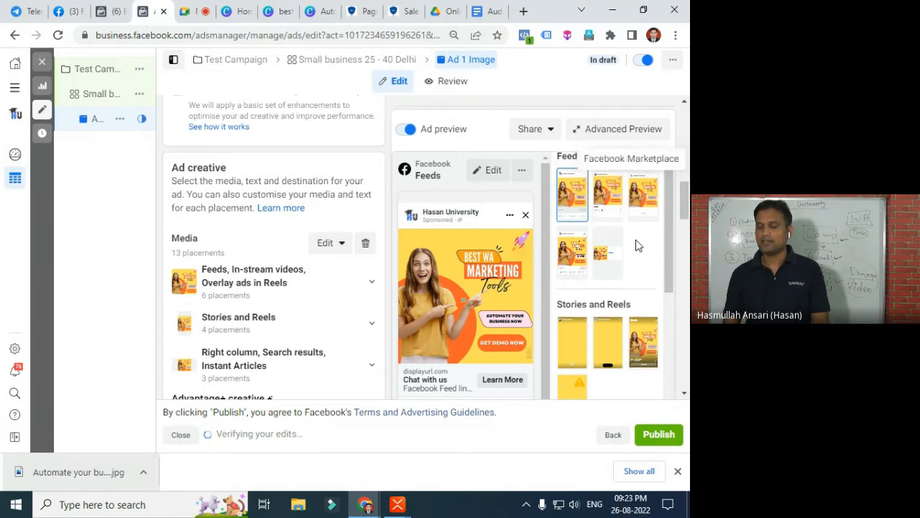
scroll(637, 244, "down", 2)
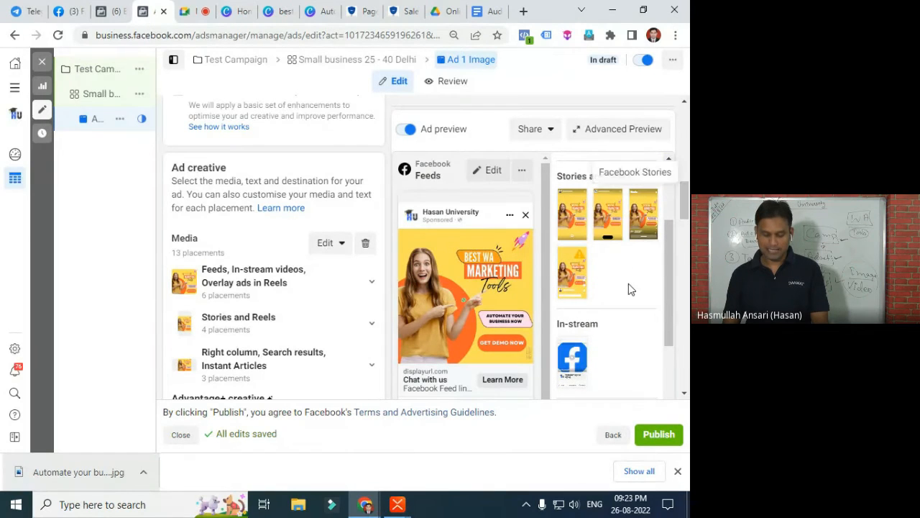
scroll(304, 345, "down", 4)
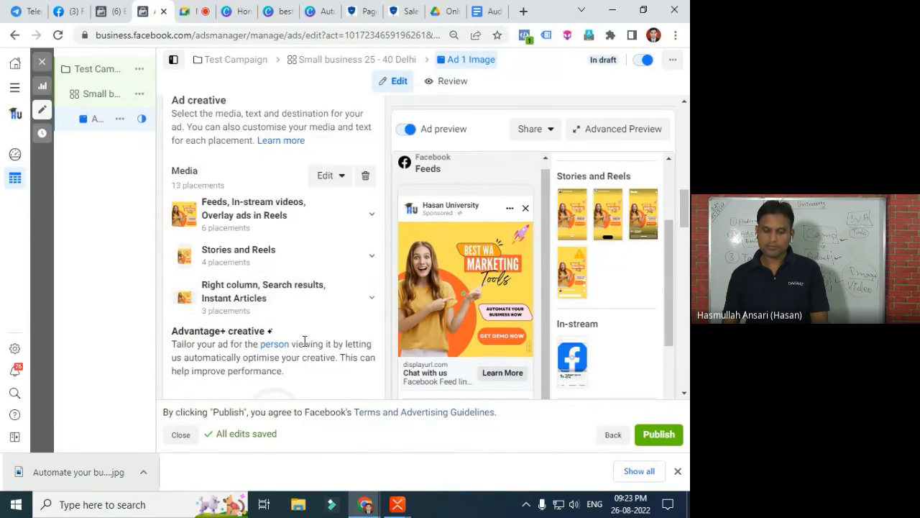
Consult the Sales Optimization Secrets landing page and the Canva ad design for wording to use in the ad's primary text
scroll(305, 336, "down", 1)
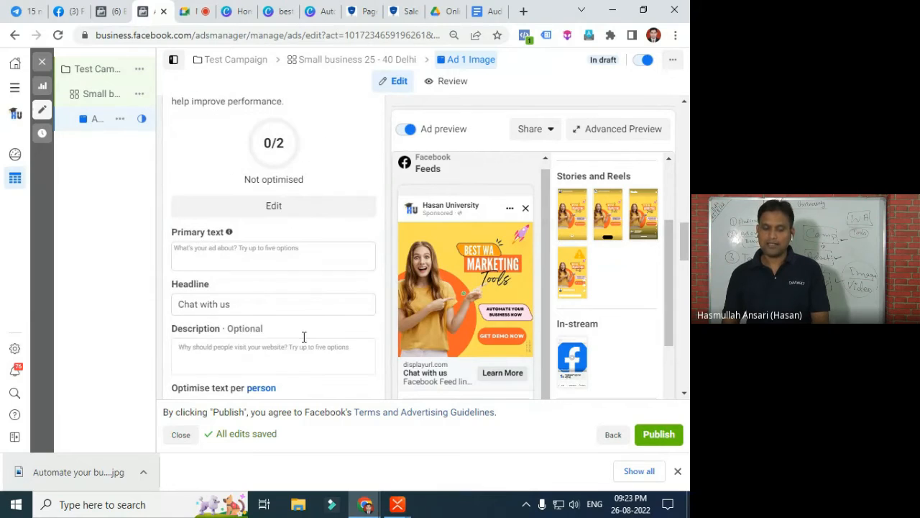
left_click(214, 253)
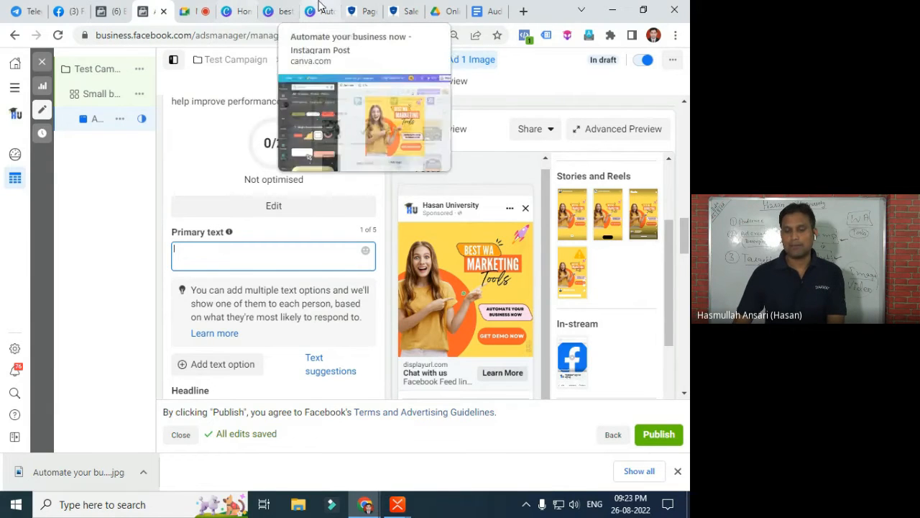
left_click(405, 11)
scroll(385, 267, "down", 5)
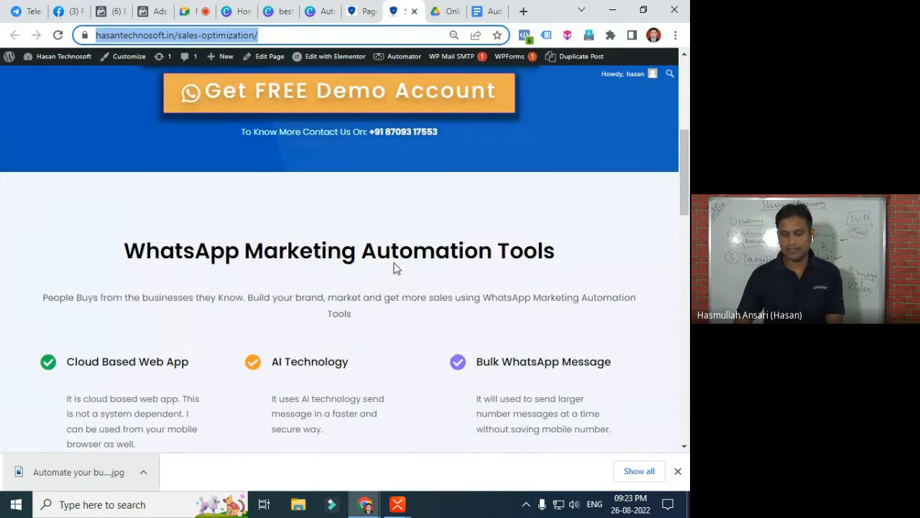
scroll(379, 269, "up", 1)
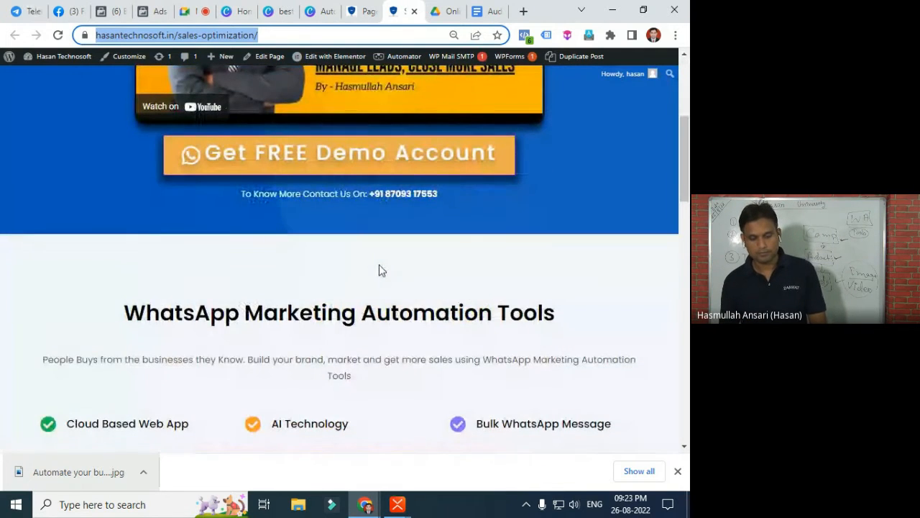
scroll(381, 268, "up", 4)
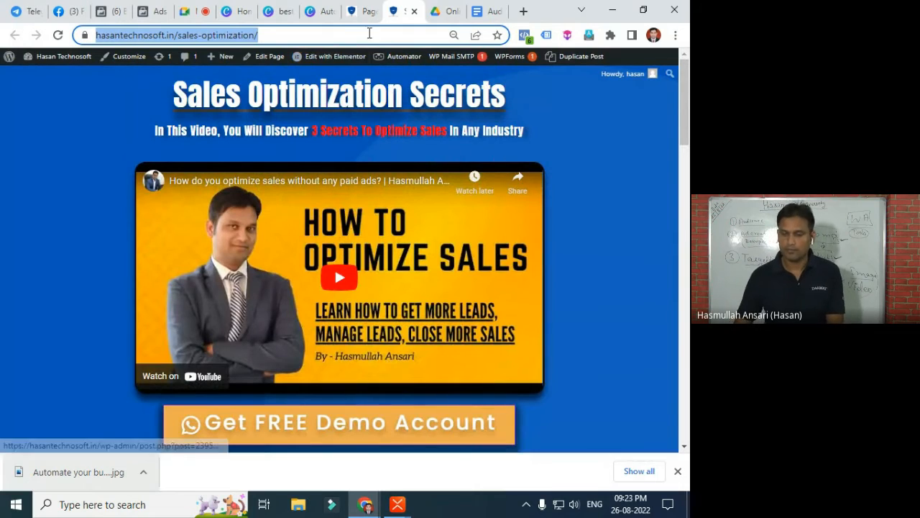
left_click(329, 13)
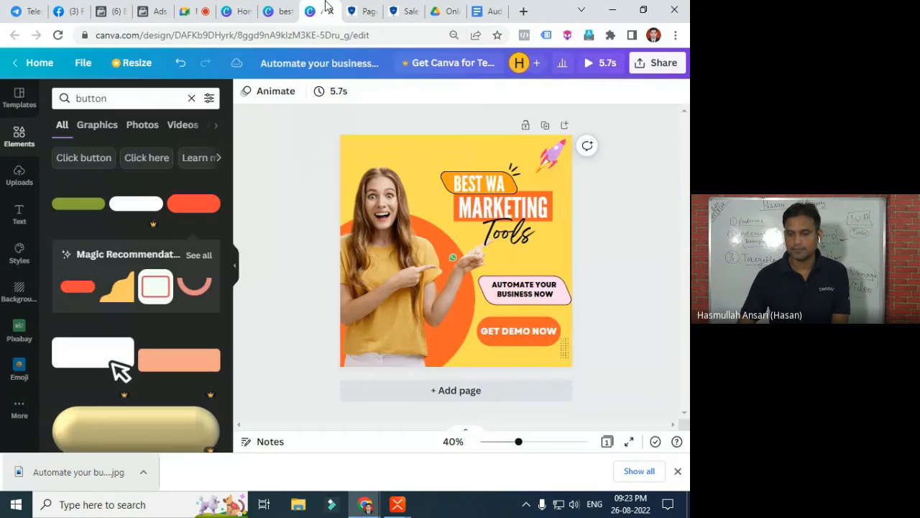
left_click(151, 11)
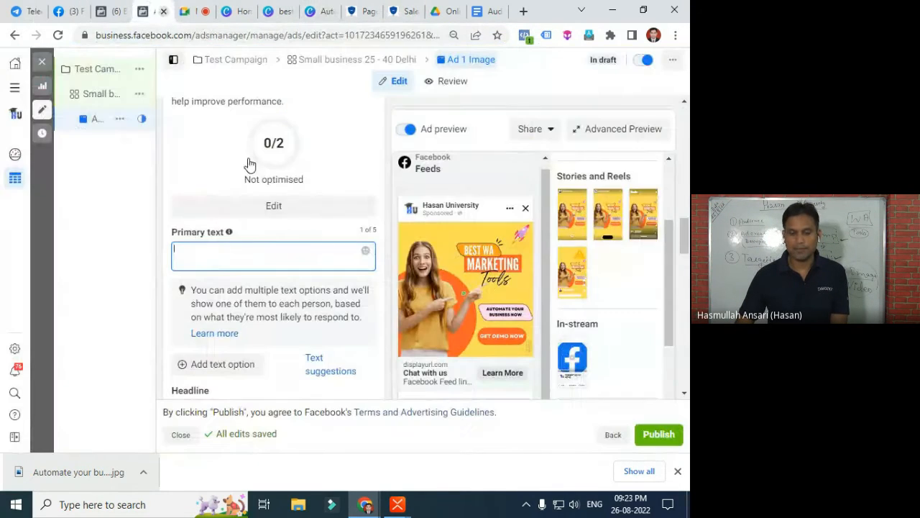
Enter the primary text "Do you want to get more sales for your business? Click the link below to get FREE Demo Video!" on two lines
left_click(230, 253)
type("Do you want to g")
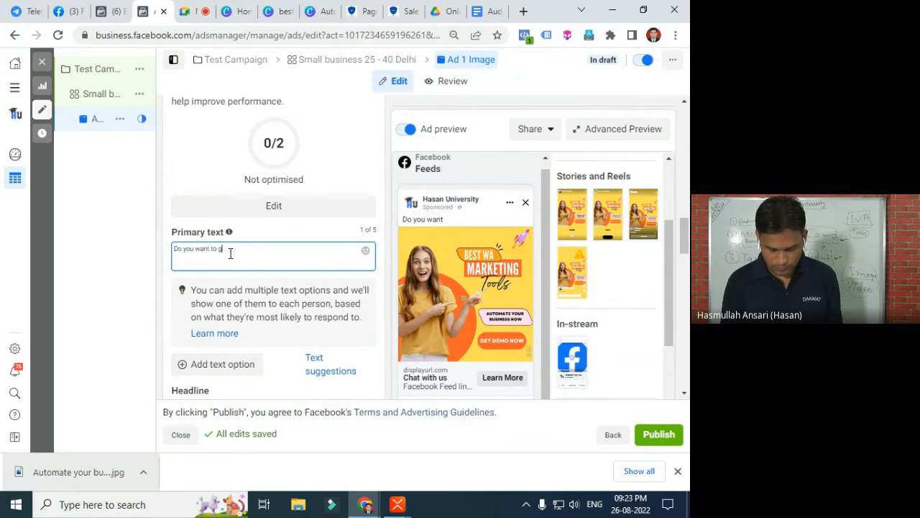
type("et more")
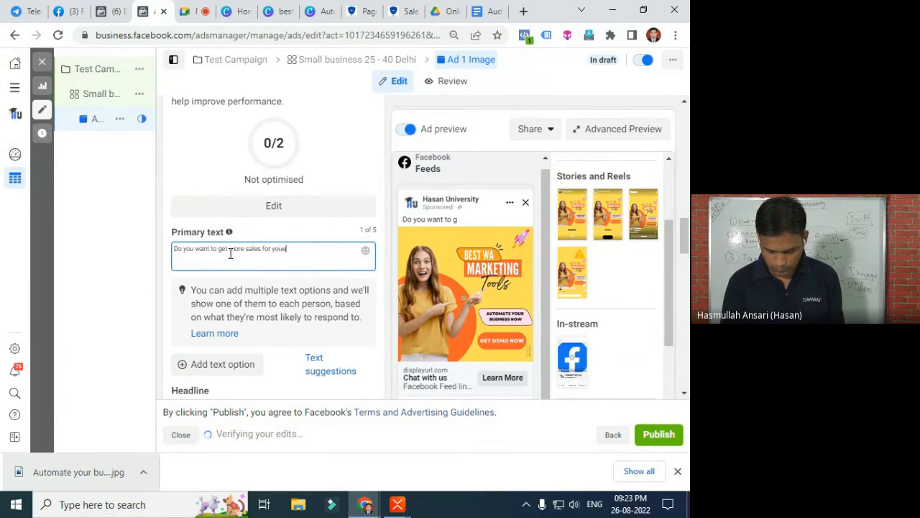
type("sales for youer busi")
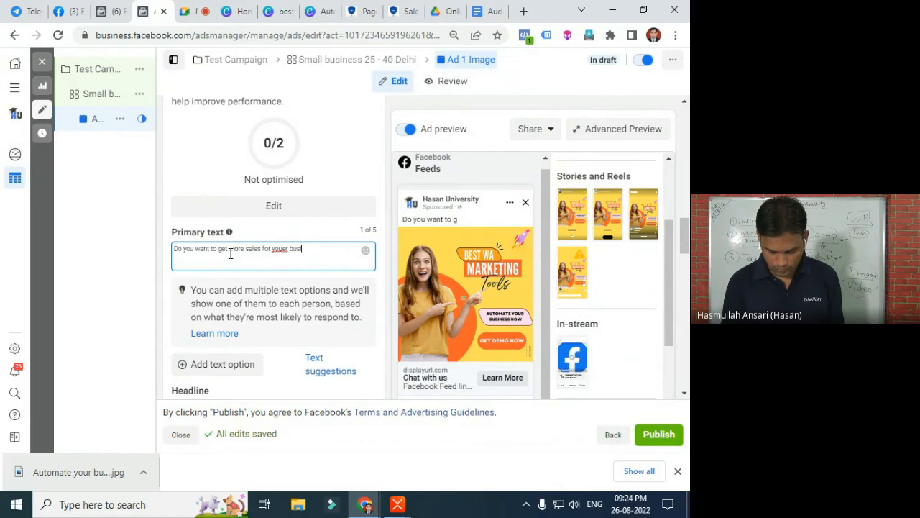
type("ness")
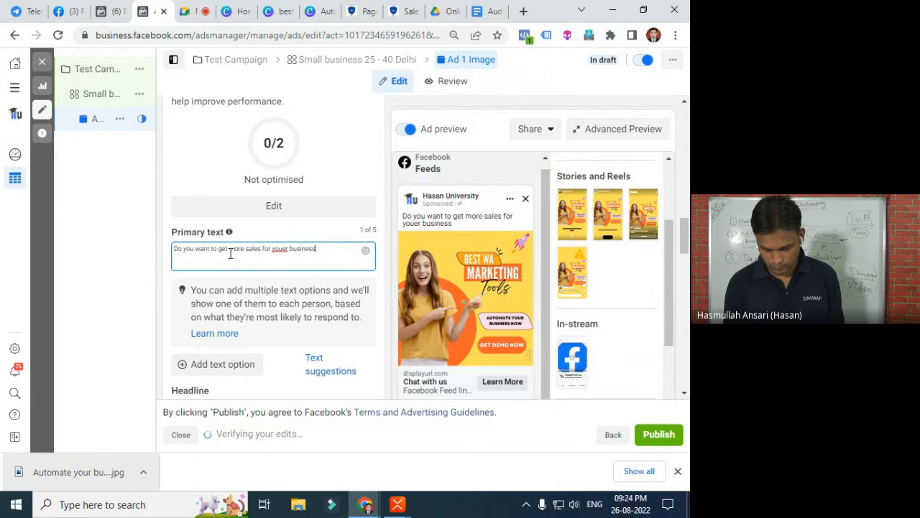
type("?")
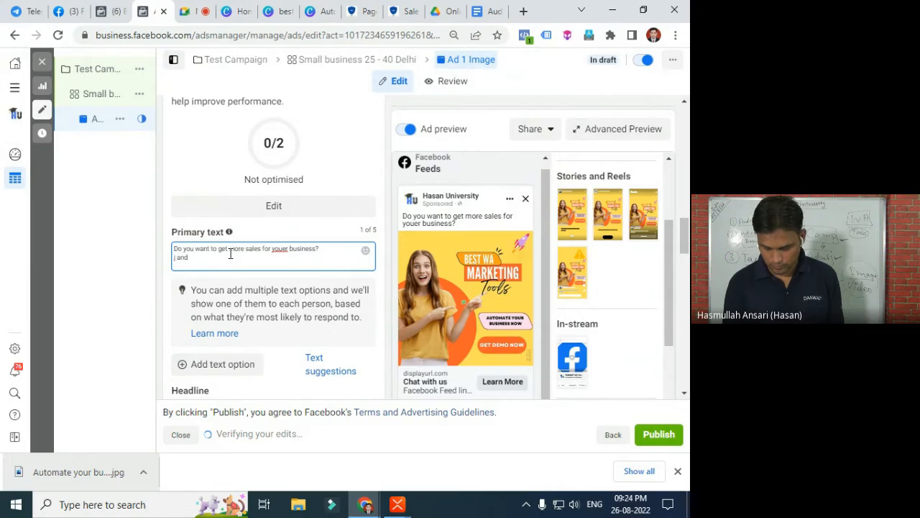
key("BackSpace")
key("BackSpace")
key("BackSpace")
key("BackSpace")
key("BackSpace")
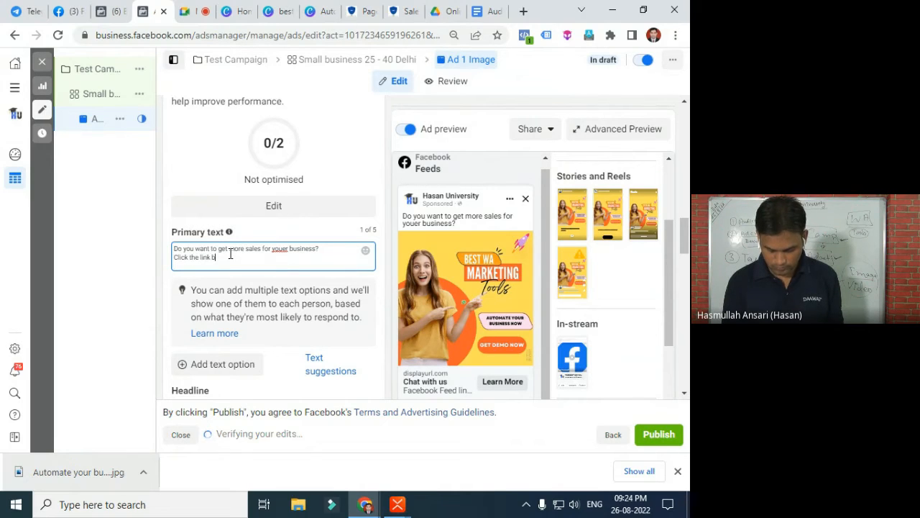
type("elow")
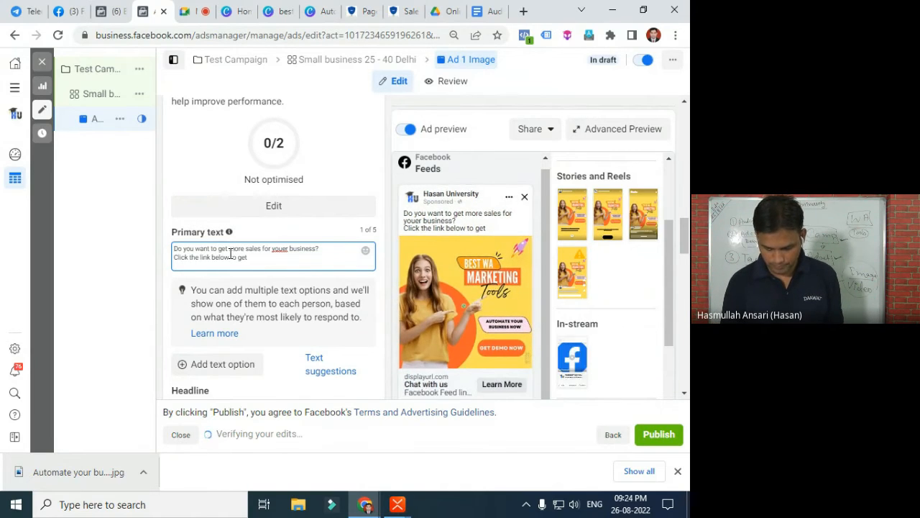
type("to get FREE Demo")
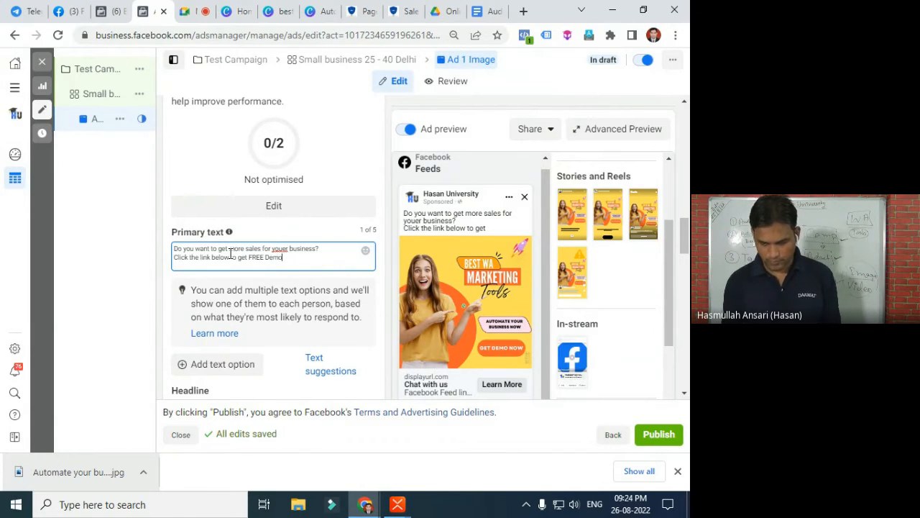
type("!")
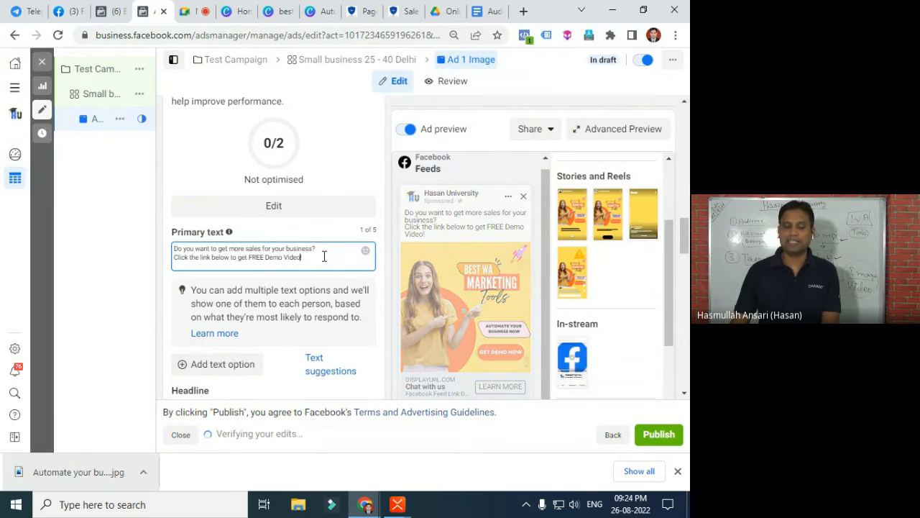
Set the ad's call to action to Get Access
scroll(323, 255, "down", 1)
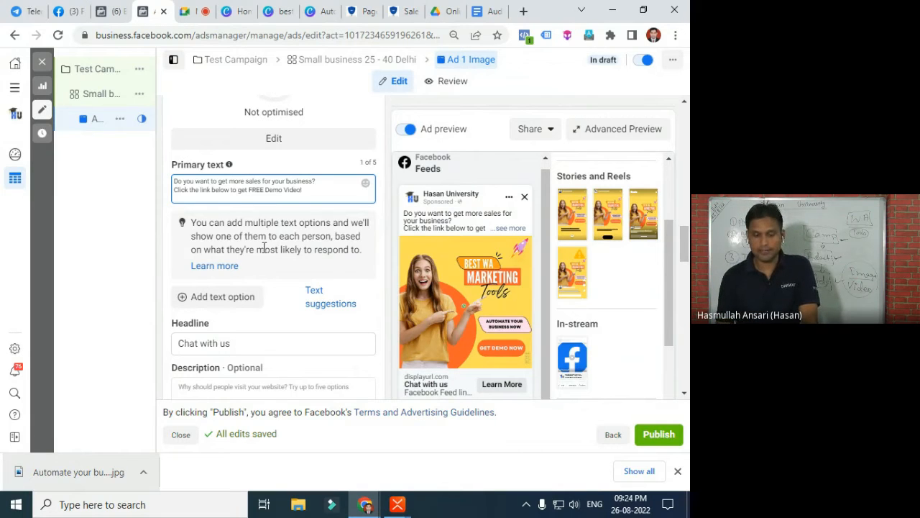
scroll(264, 248, "down", 4)
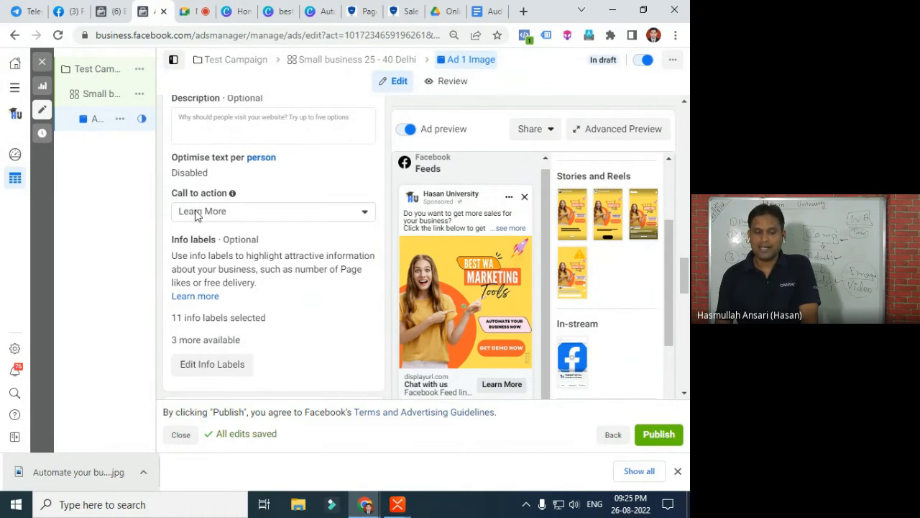
left_click(238, 214)
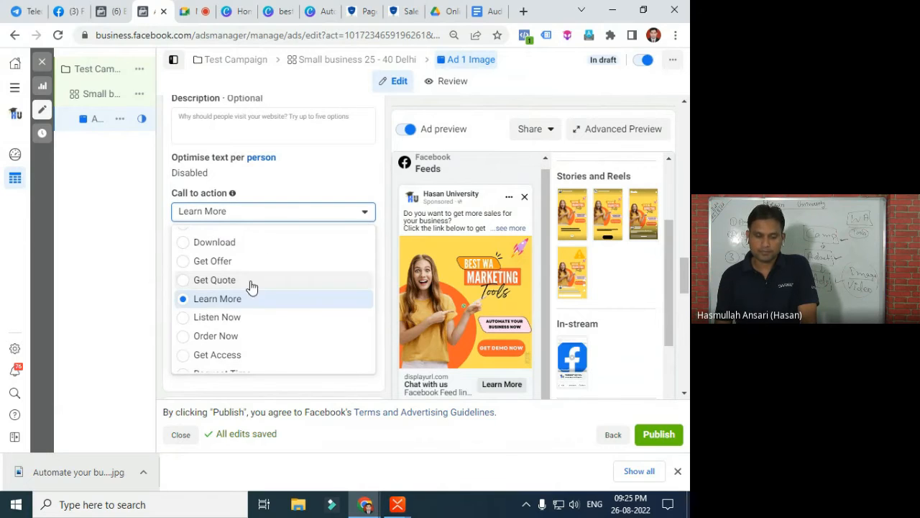
left_click(235, 355)
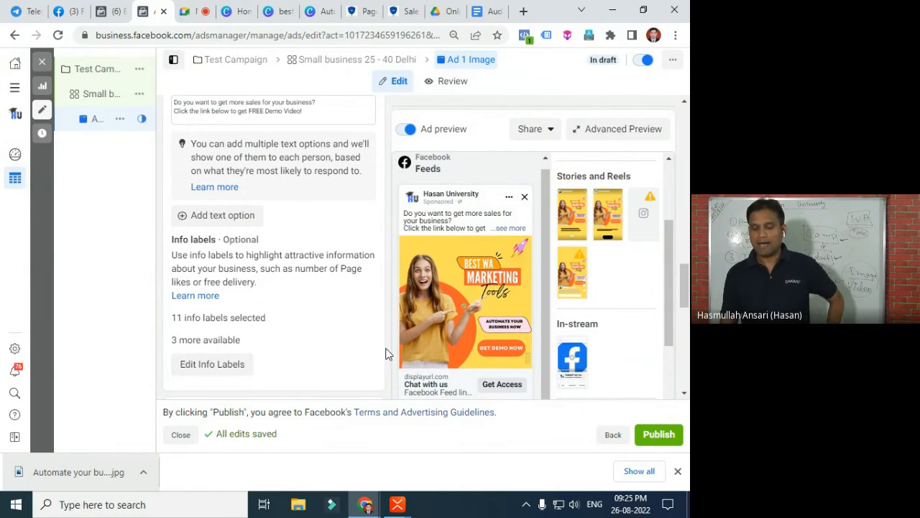
Review the ad's info labels, destination choices and tracking settings
scroll(386, 353, "down", 1)
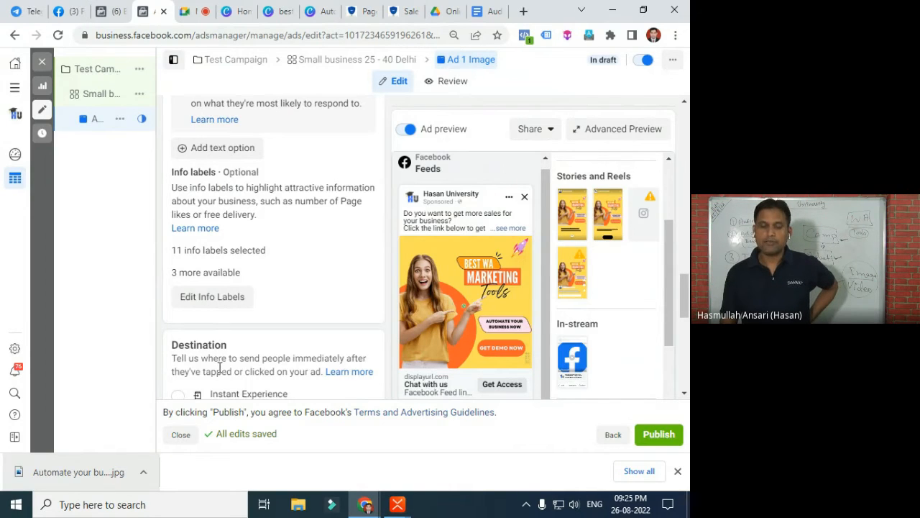
scroll(288, 317, "up", 3)
scroll(234, 327, "down", 7)
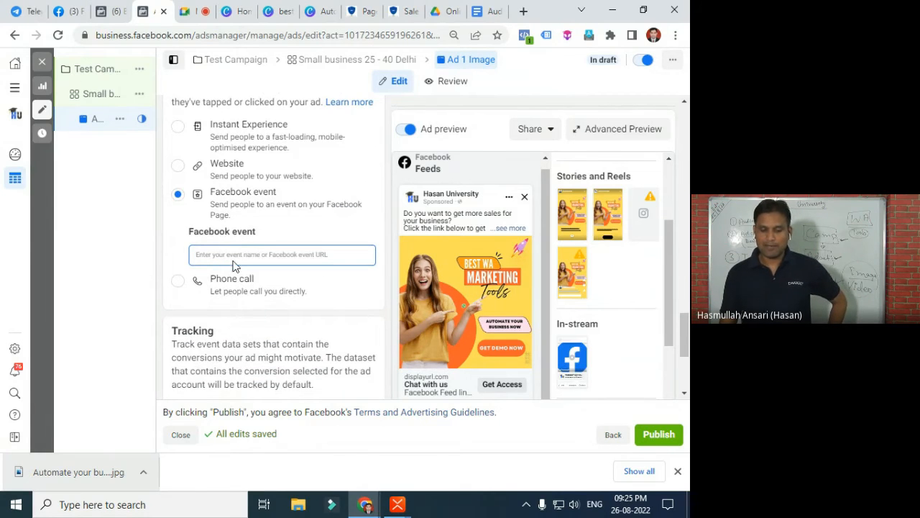
scroll(236, 259, "down", 2)
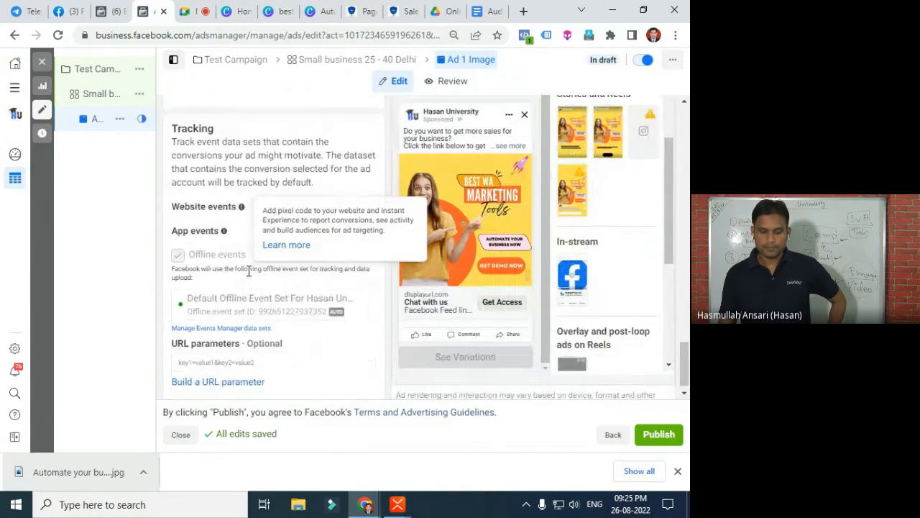
scroll(249, 272, "up", 4)
scroll(241, 282, "up", 2)
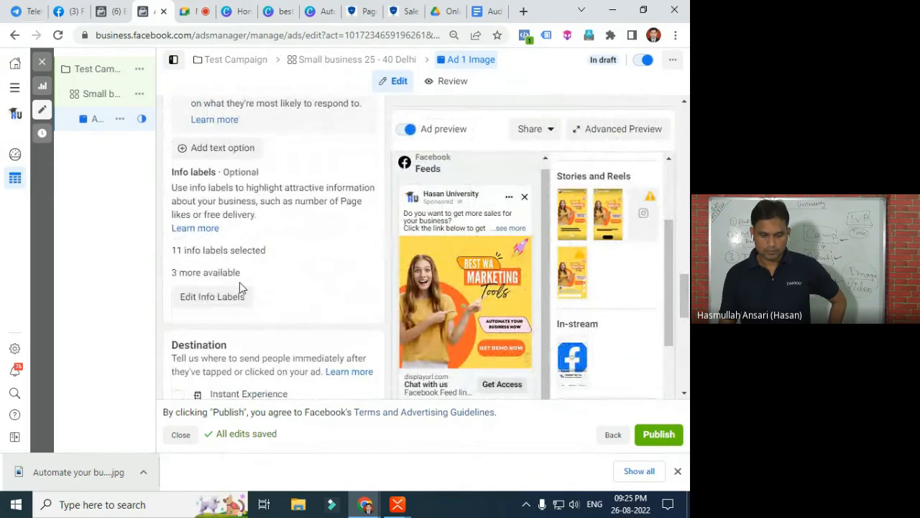
Set the ad's destination to Website instead of Facebook event and start filling in its website URL
scroll(222, 305, "up", 3)
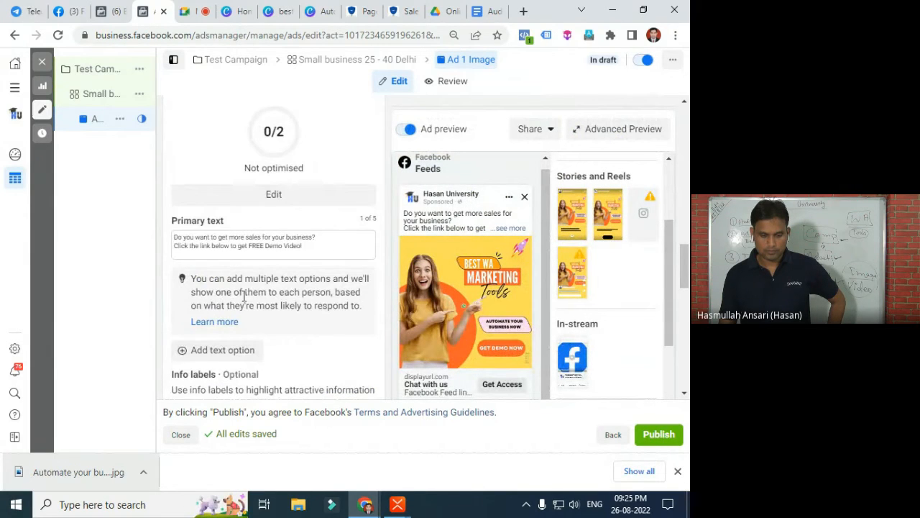
scroll(245, 297, "up", 8)
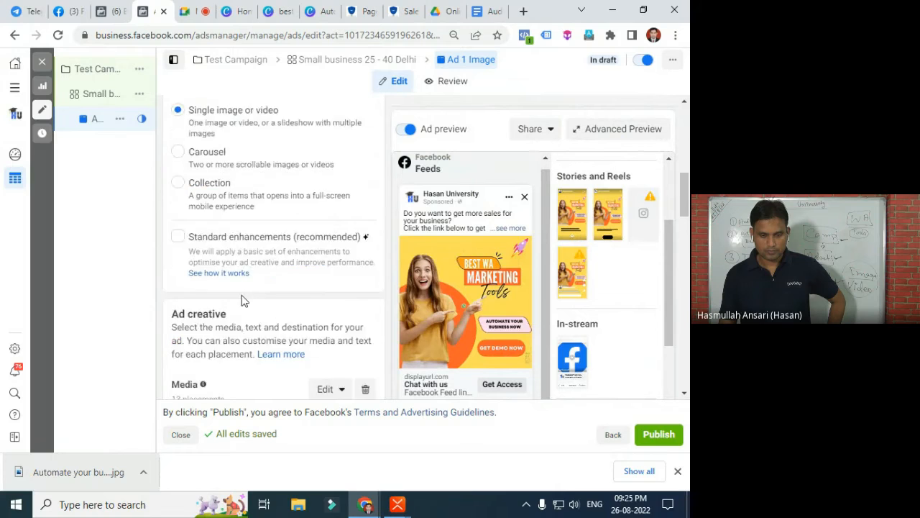
scroll(245, 301, "up", 3)
scroll(248, 297, "down", 8)
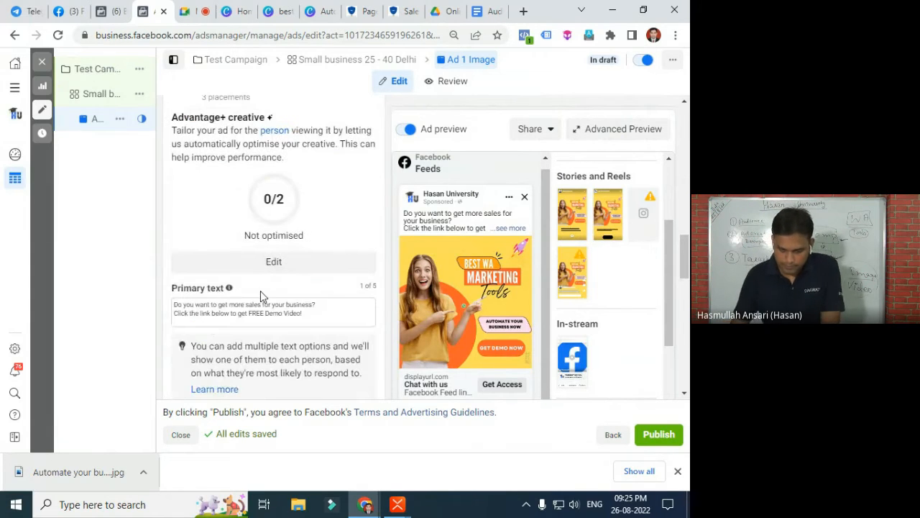
scroll(263, 292, "down", 3)
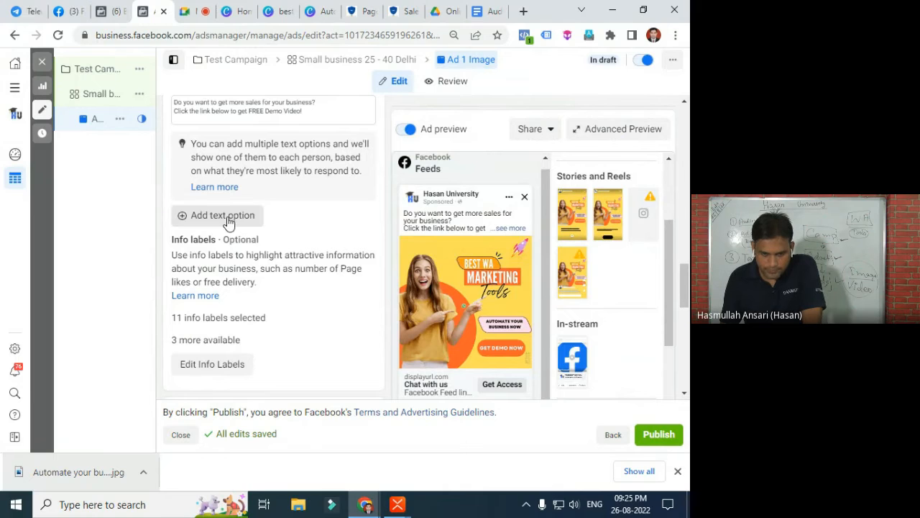
scroll(245, 274, "down", 2)
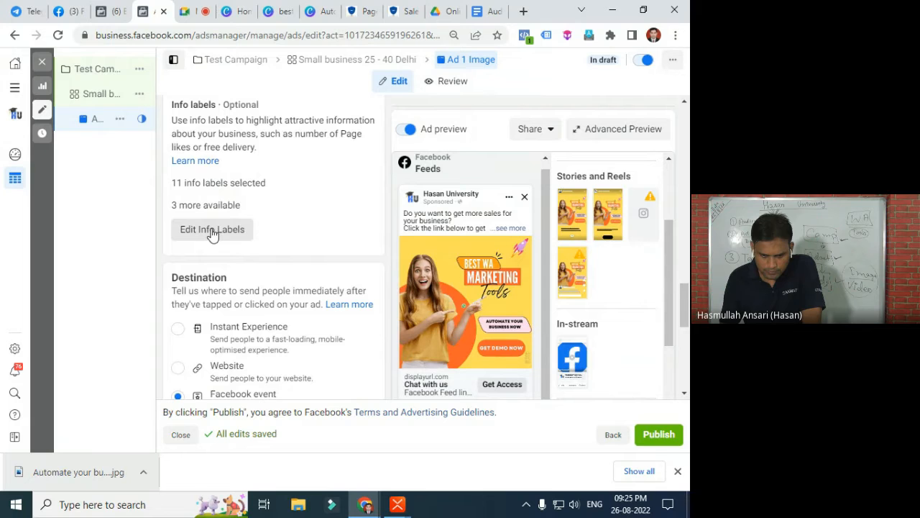
scroll(213, 234, "down", 2)
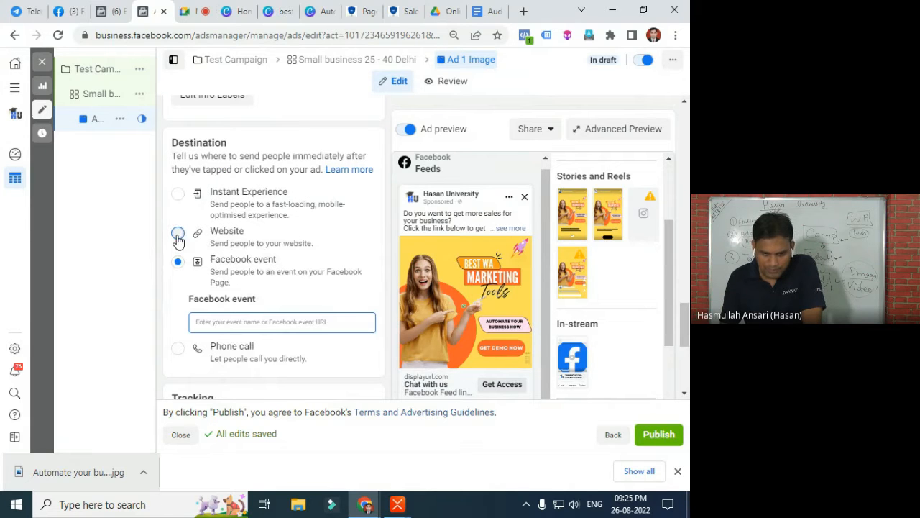
left_click(177, 235)
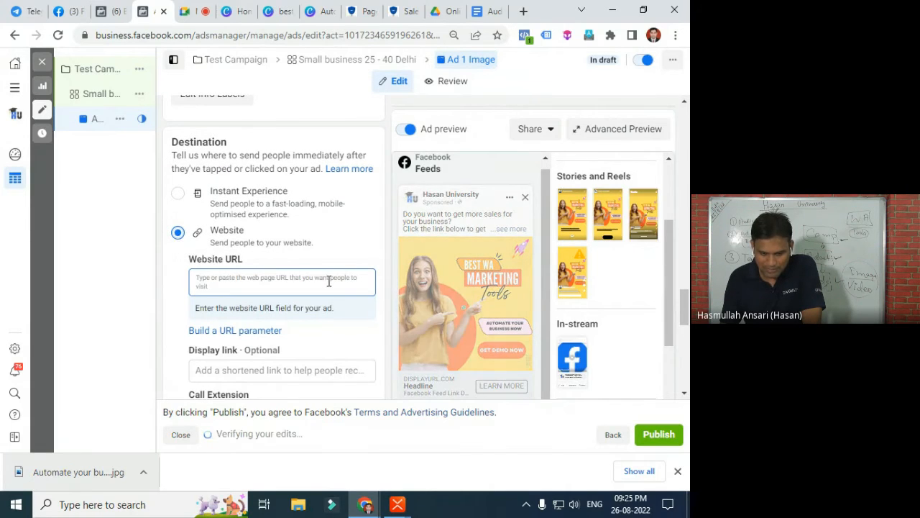
left_click(246, 289)
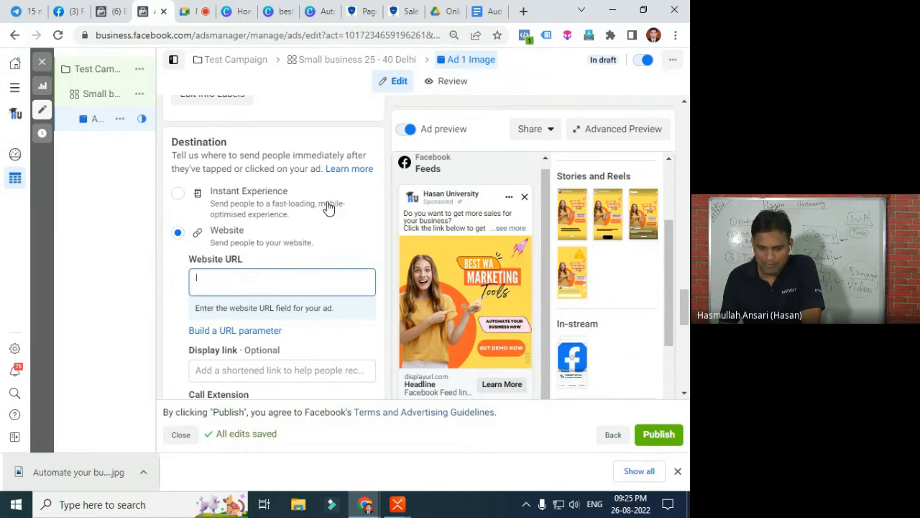
left_click(404, 11)
left_click(196, 35)
right_click(196, 34)
left_click(227, 110)
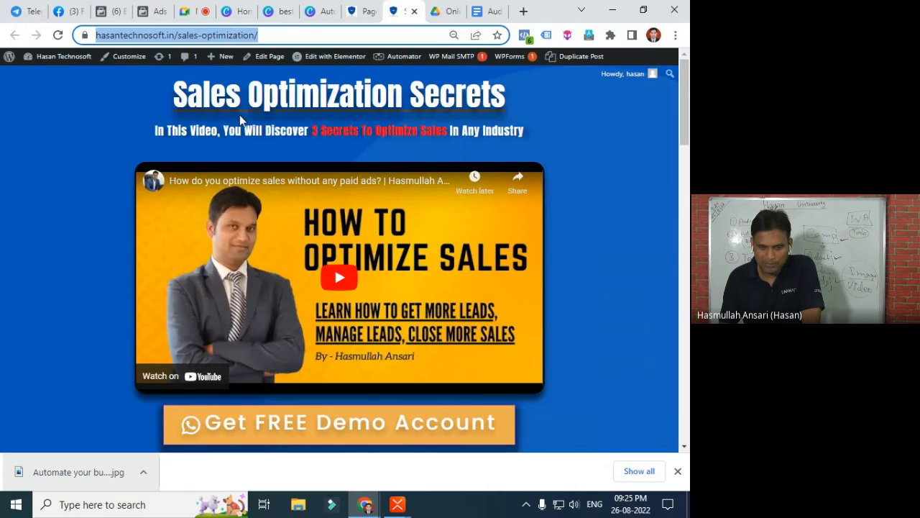
left_click(155, 11)
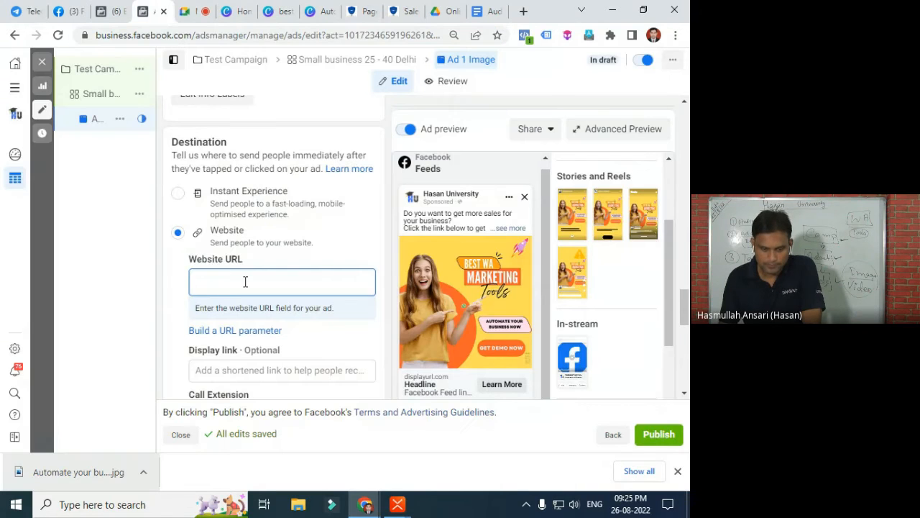
key("ctrl+v")
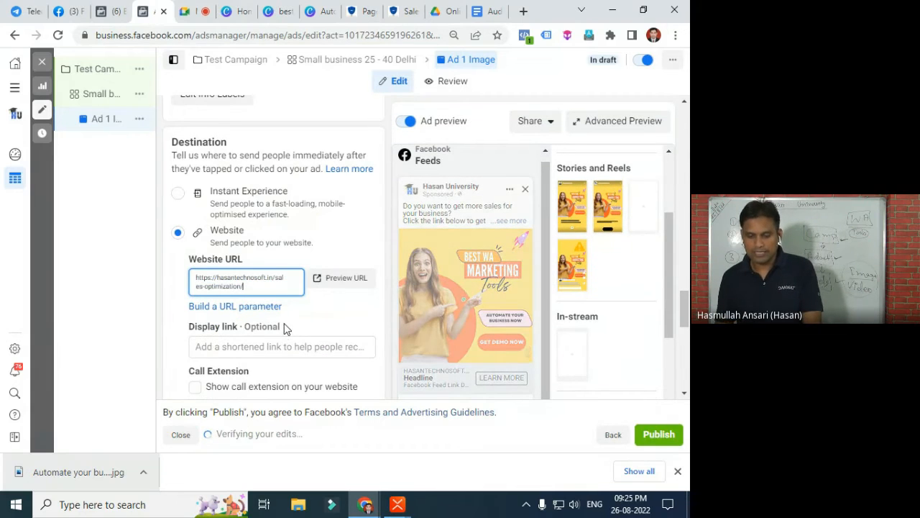
Try to use "FREE Demo Video" as the ad's display link
scroll(284, 328, "down", 1)
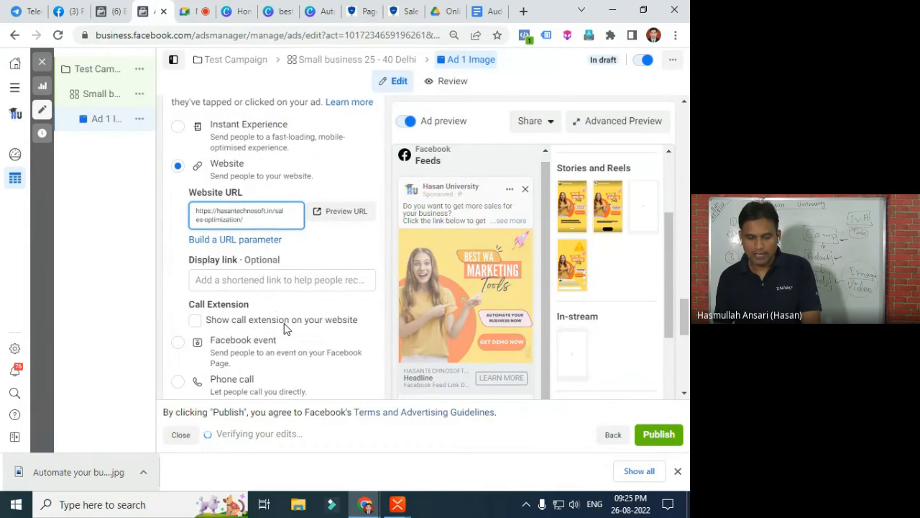
left_click(260, 280)
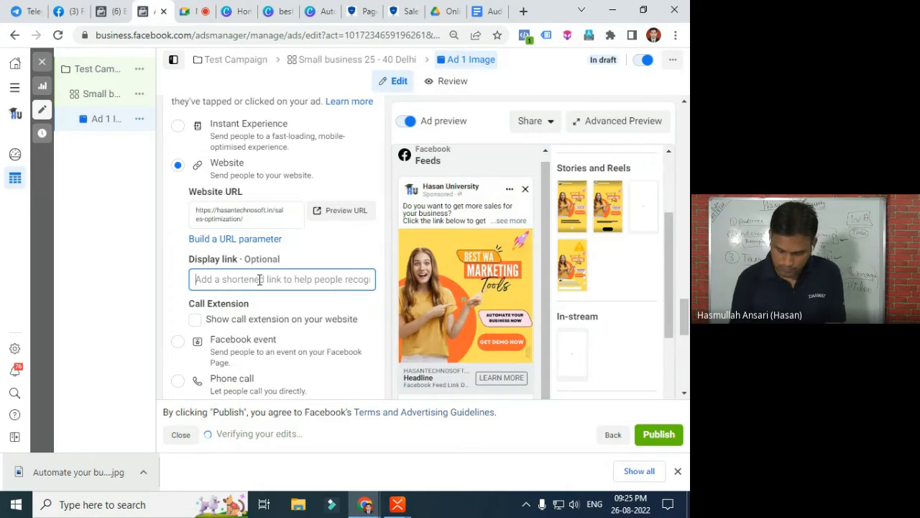
type("sa")
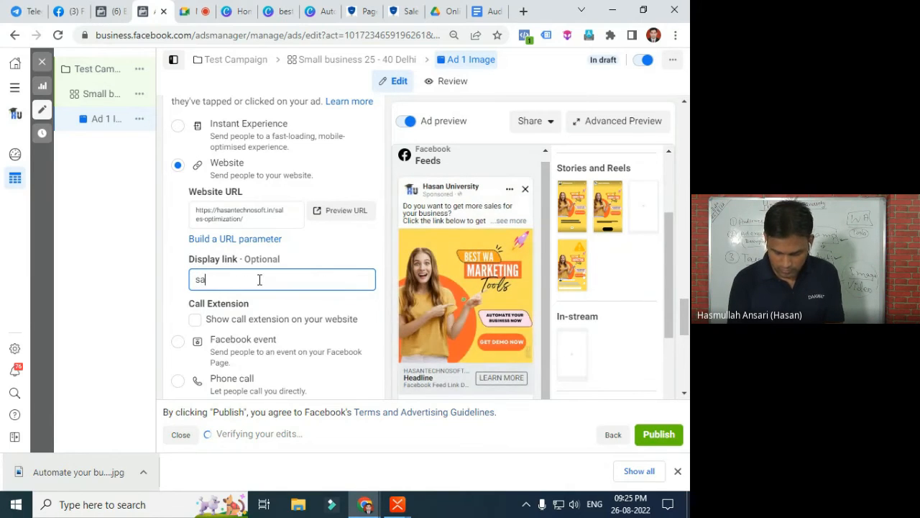
key("BackSpace")
key("BackSpace")
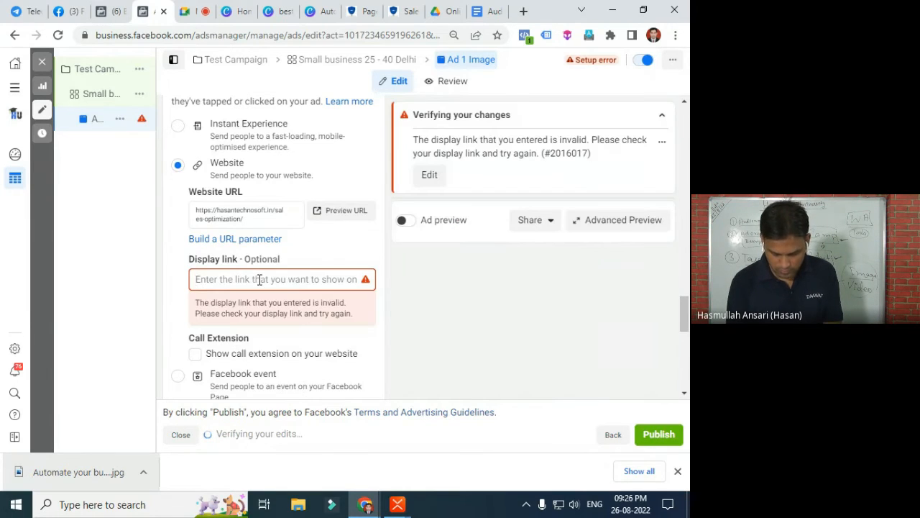
type("FREE Dem")
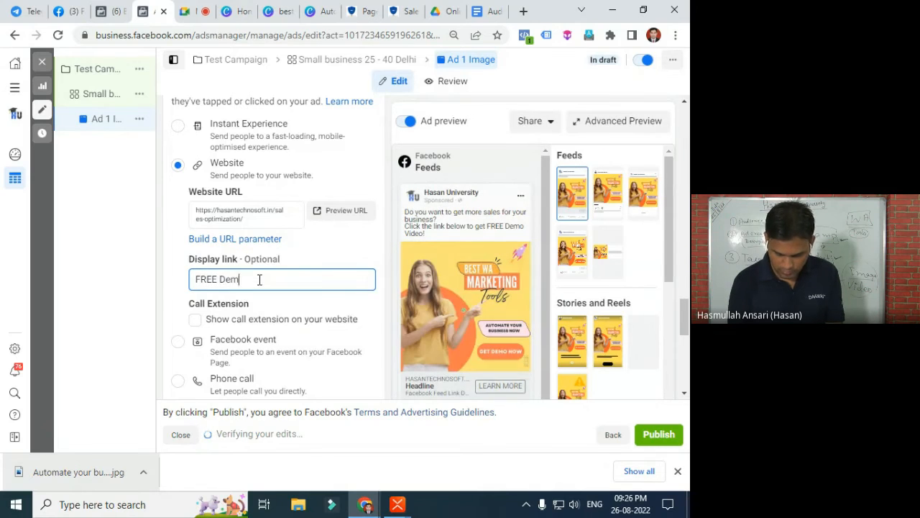
type("o Video")
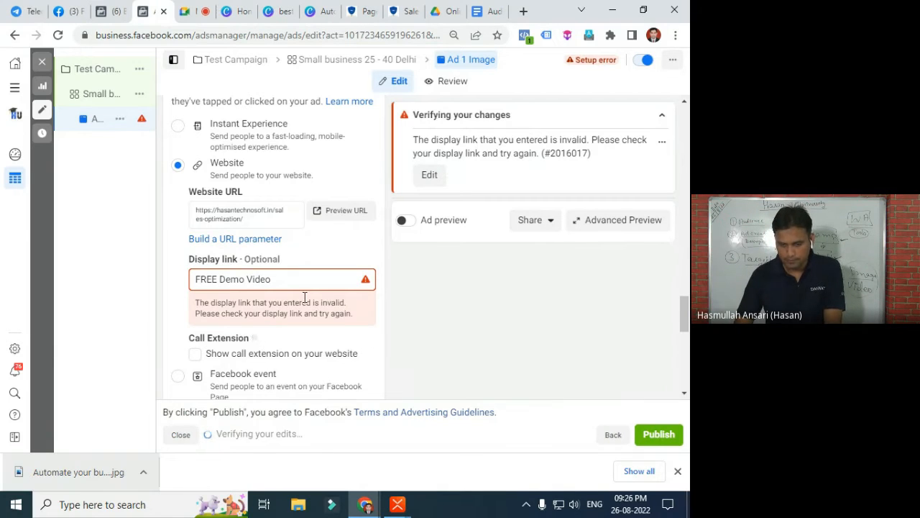
left_click_drag(216, 284, 199, 284)
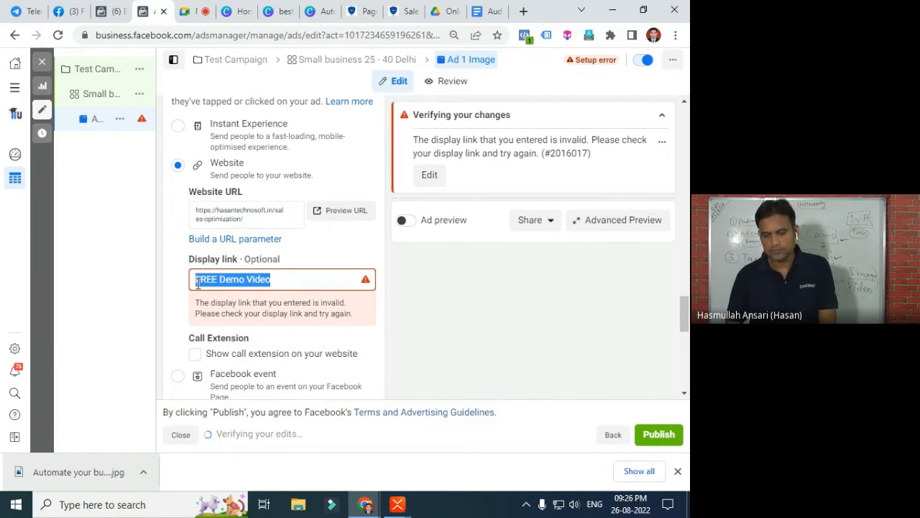
key("ctrl+v")
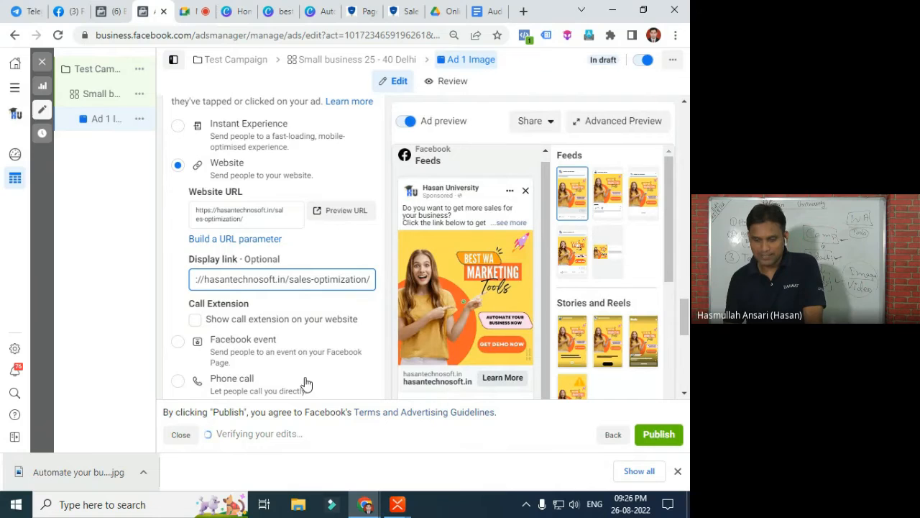
Check the ad's call extension, language and tracking settings, and publish the ad with its campaign and ad set
mouse_move(257, 298)
scroll(268, 333, "down", 1)
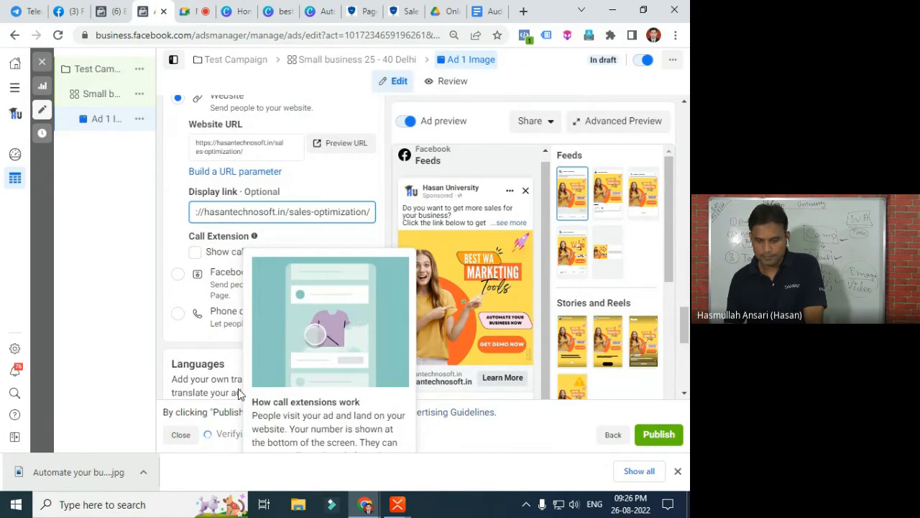
scroll(209, 378, "down", 2)
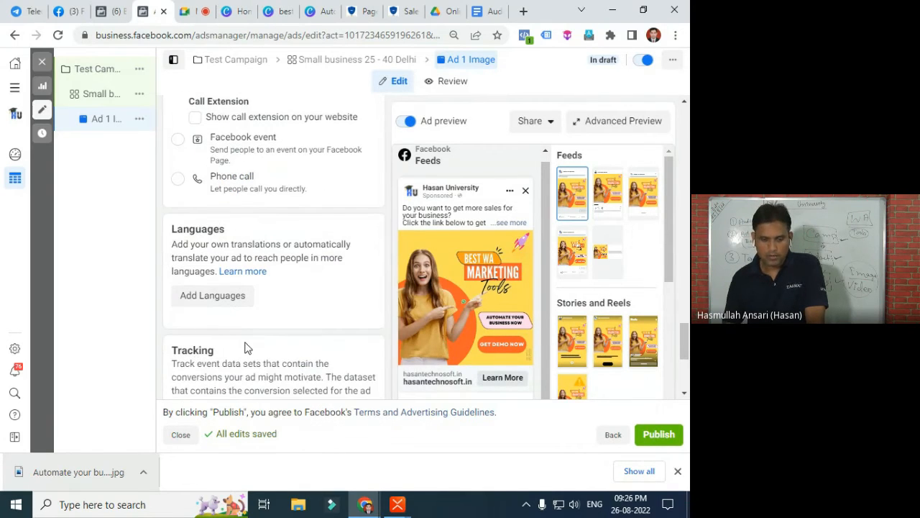
scroll(237, 240, "up", 1)
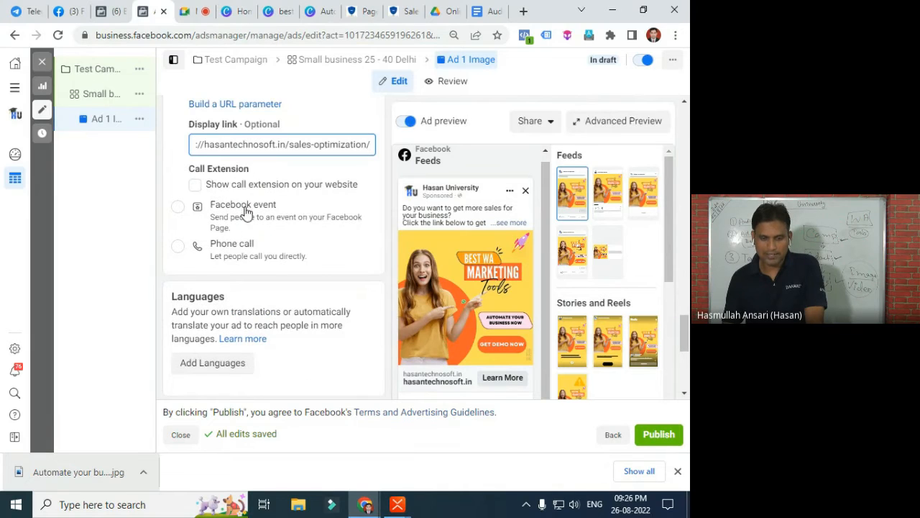
scroll(254, 249, "up", 2)
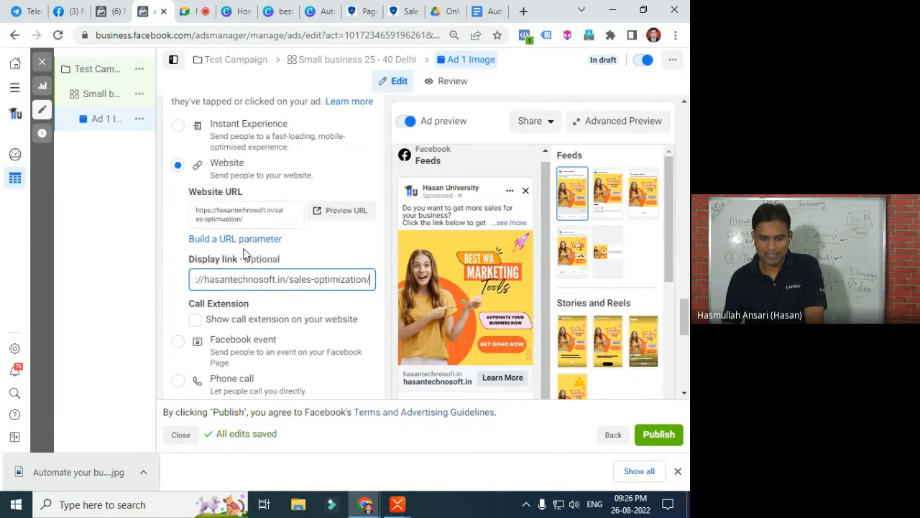
scroll(262, 210, "down", 7)
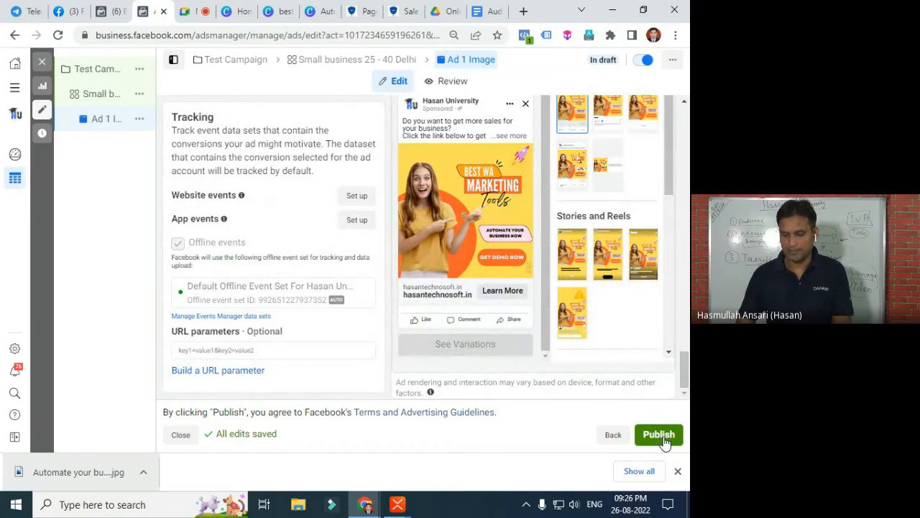
scroll(357, 390, "up", 7)
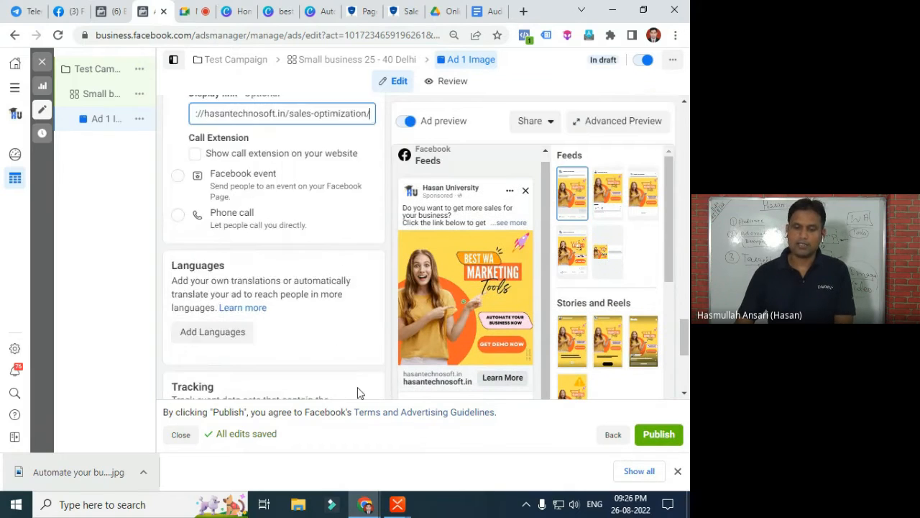
left_click(658, 435)
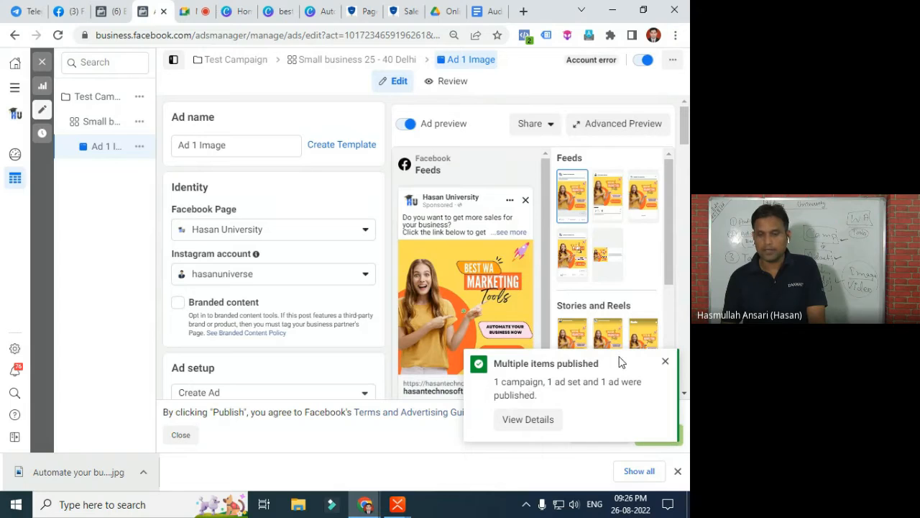
Review the published ad's available actions, media, primary text, headline, call to action, info labels and destination settings
left_click(672, 61)
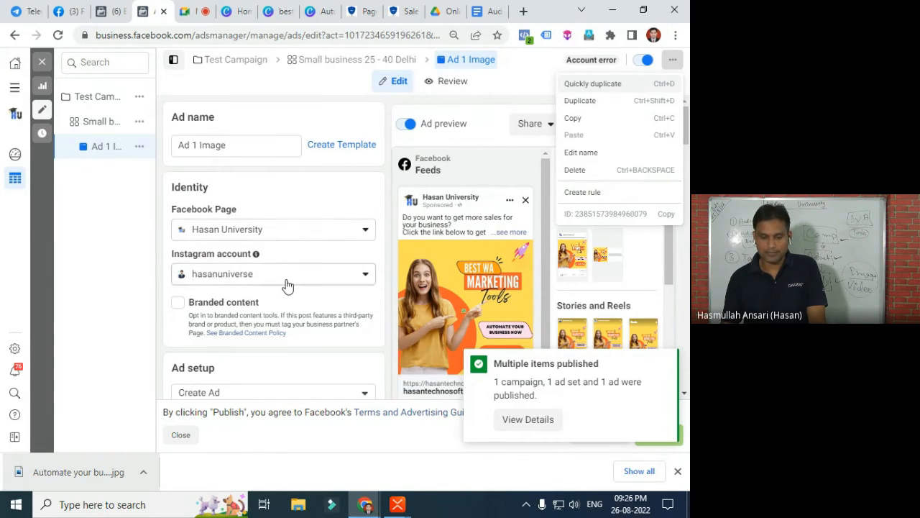
scroll(288, 282, "down", 5)
scroll(288, 313, "down", 5)
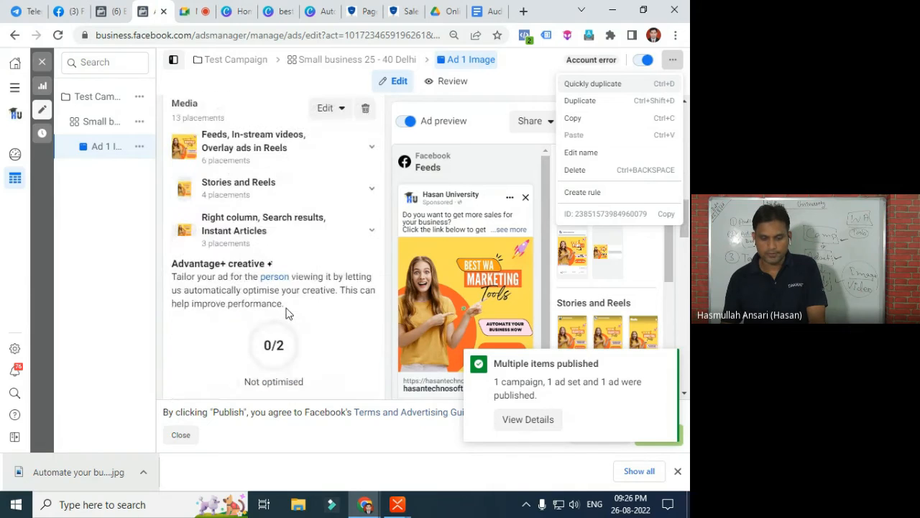
scroll(287, 312, "down", 5)
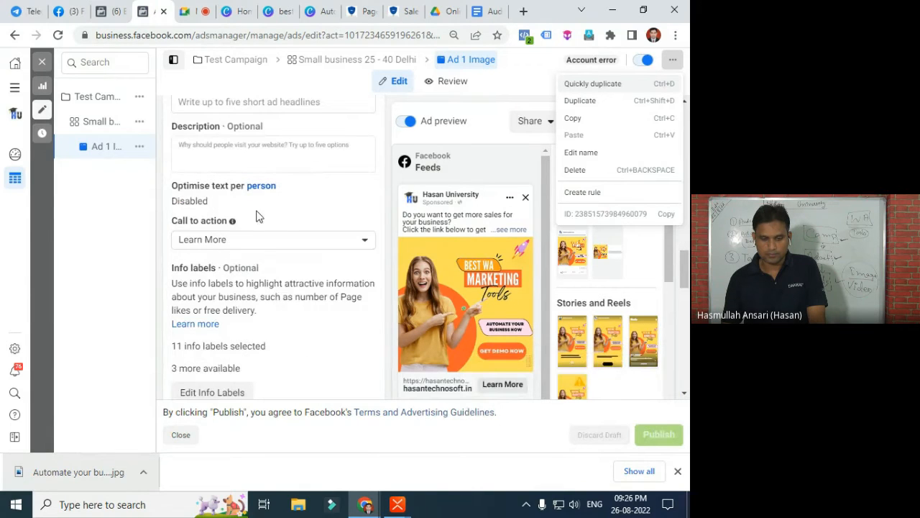
scroll(270, 187, "up", 3)
left_click(314, 192)
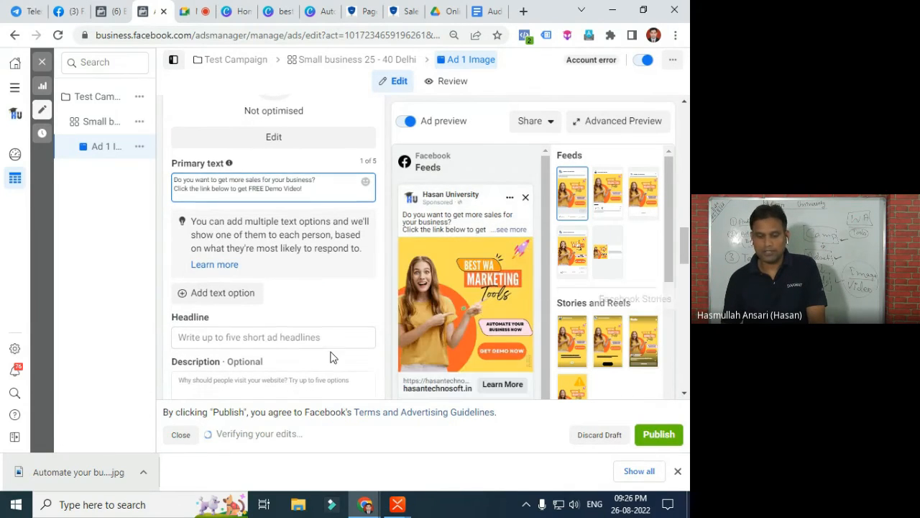
scroll(300, 316, "down", 4)
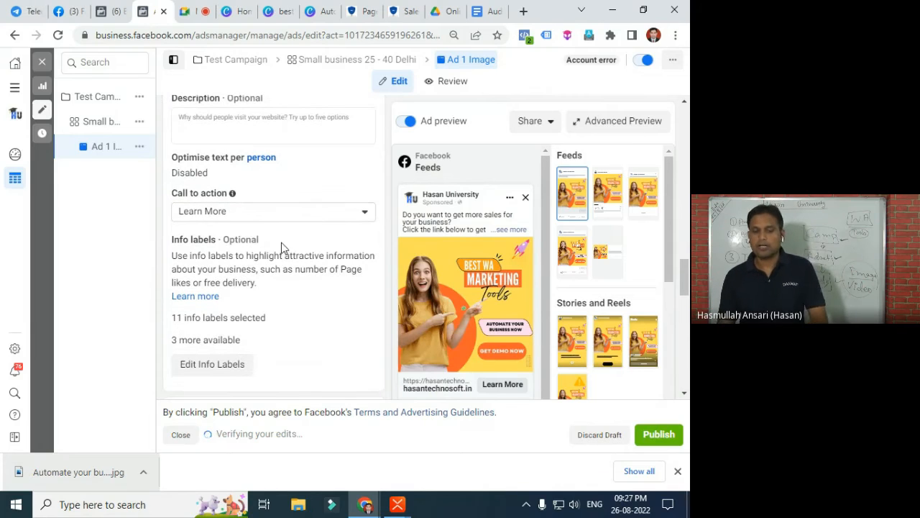
scroll(281, 243, "down", 2)
scroll(294, 242, "up", 4)
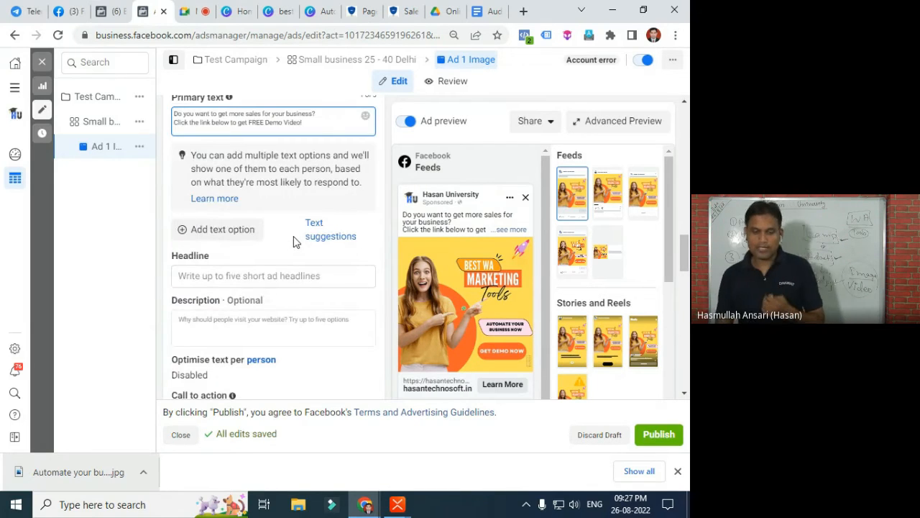
scroll(291, 207, "down", 5)
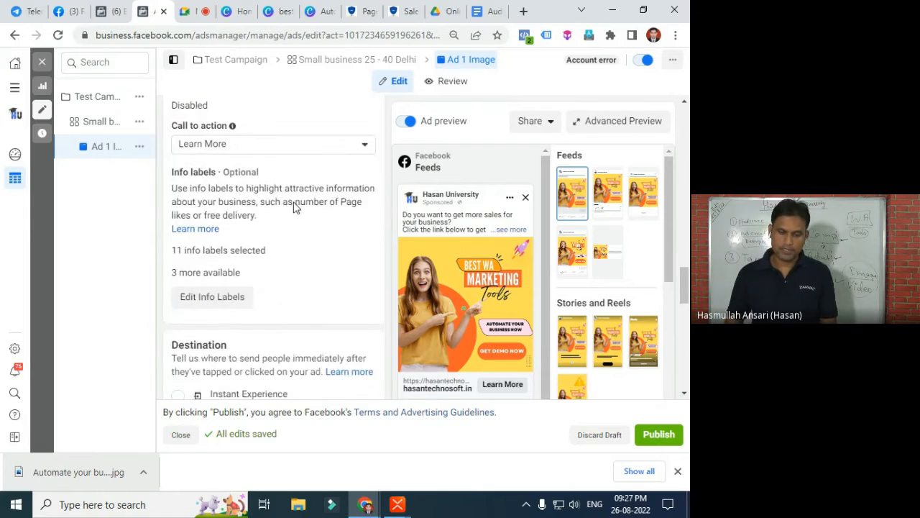
scroll(293, 207, "down", 5)
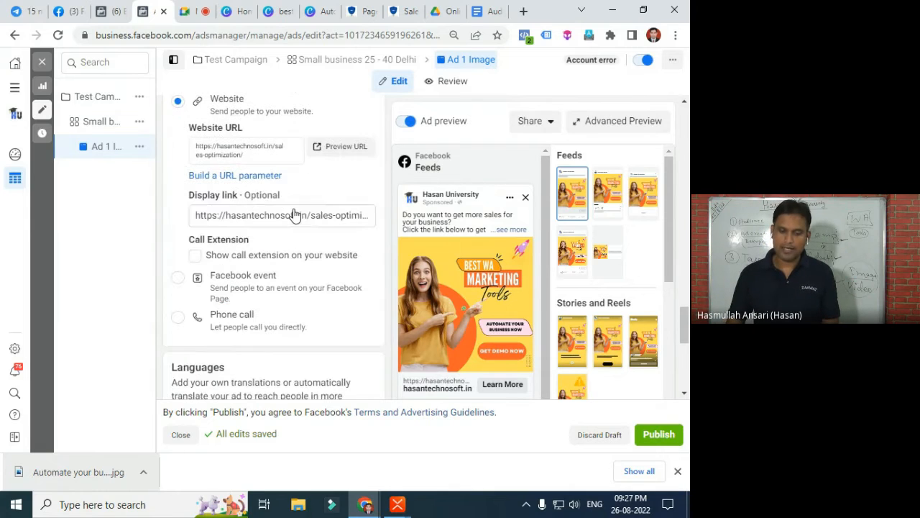
Copy the full website URL from the published ad's destination settings
triple_click(206, 145)
left_click_drag(244, 155, 195, 148)
key("ctrl+c")
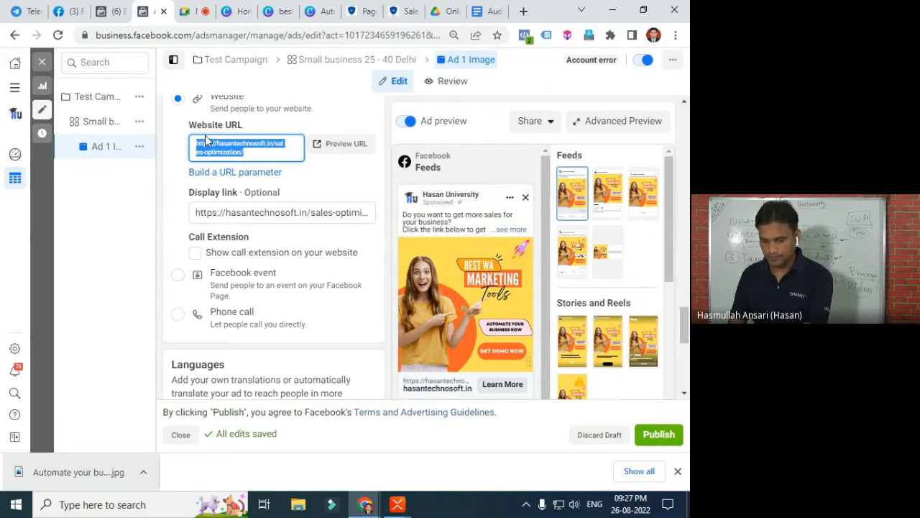
Clear the ad's website URL and try to publish the ad without it
key("BackSpace")
left_click(658, 435)
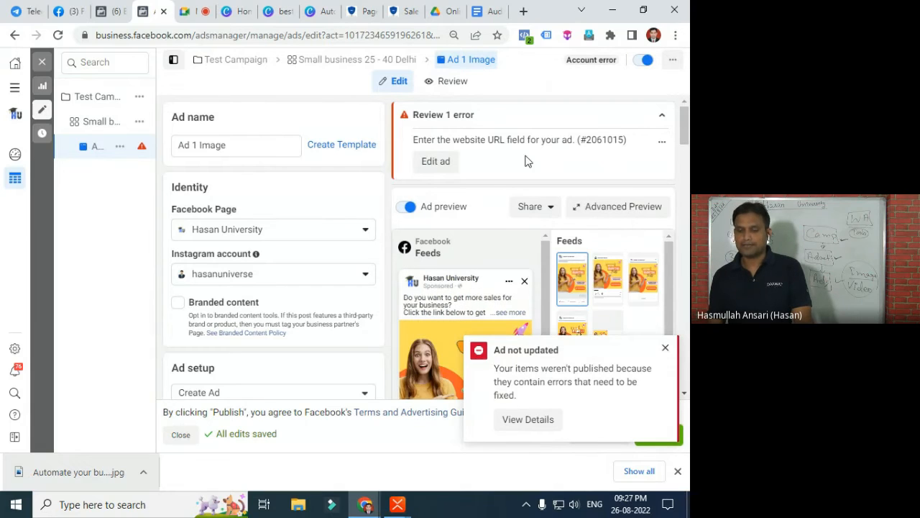
scroll(284, 305, "down", 10)
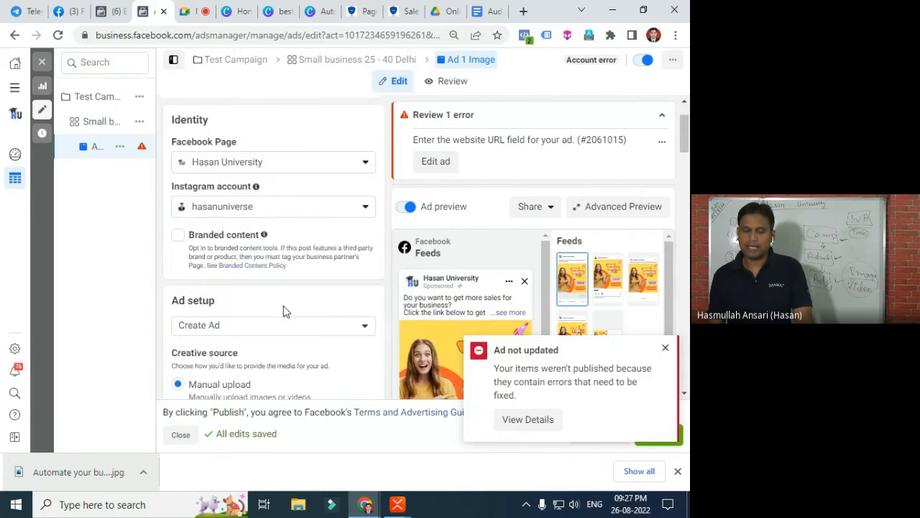
scroll(281, 309, "down", 6)
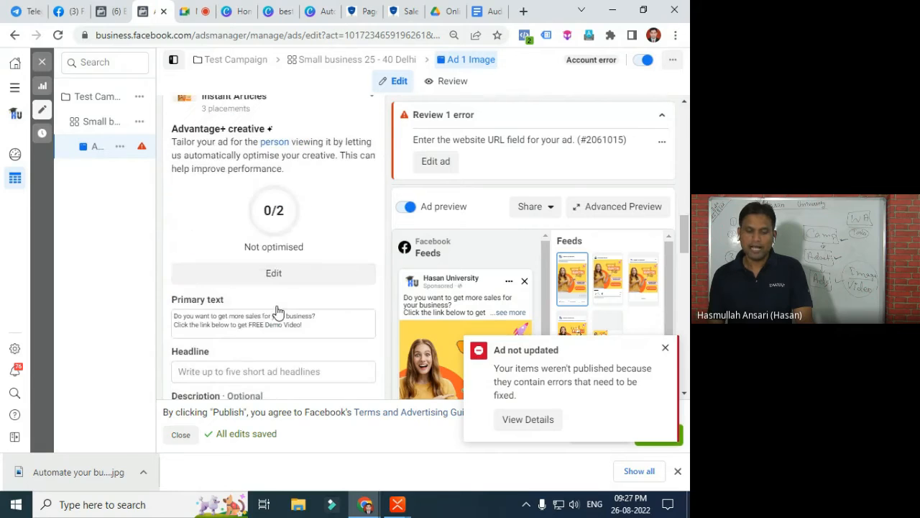
scroll(234, 269, "down", 5)
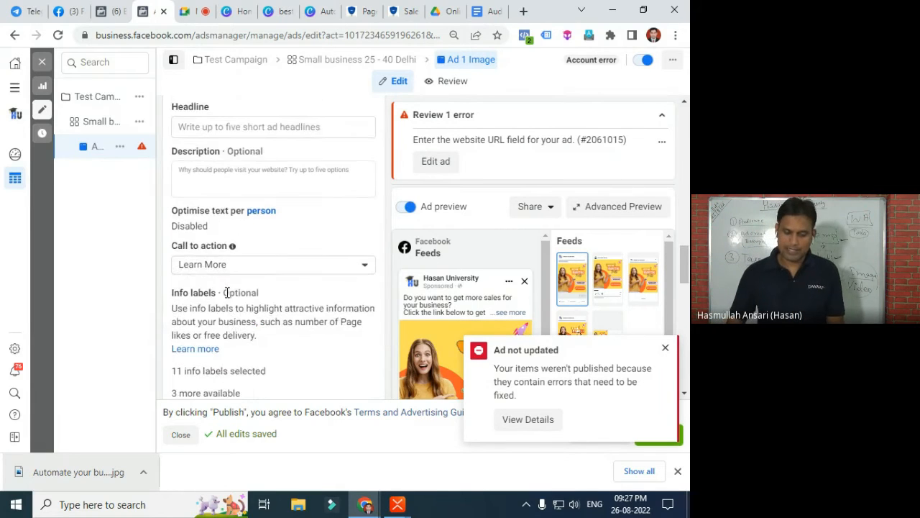
scroll(241, 280, "down", 3)
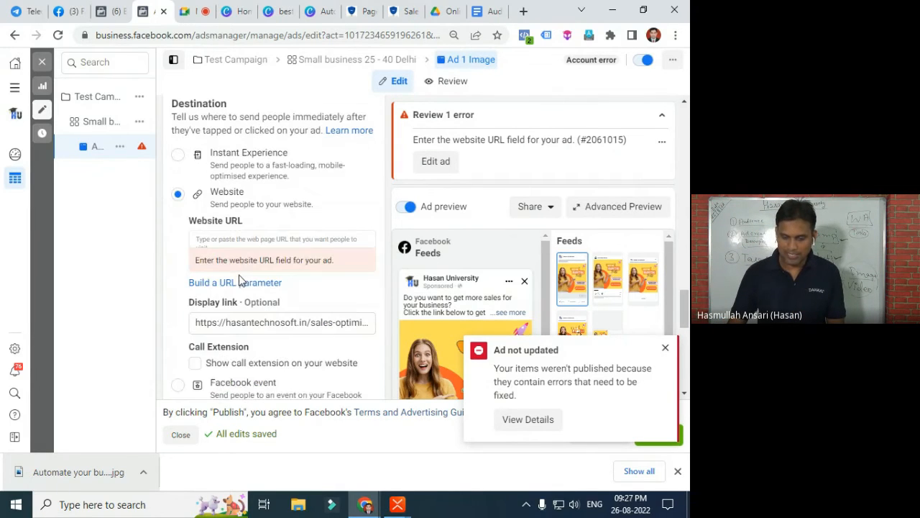
left_click(240, 243)
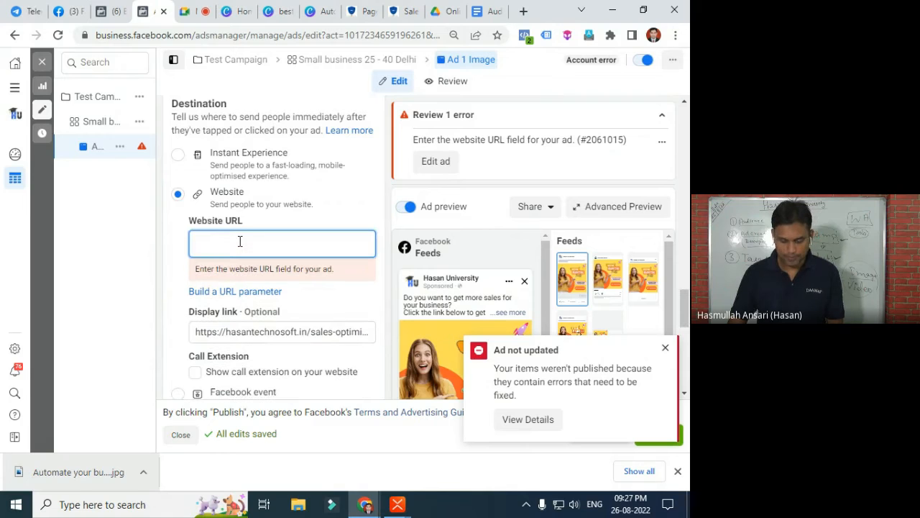
key("ctrl+v")
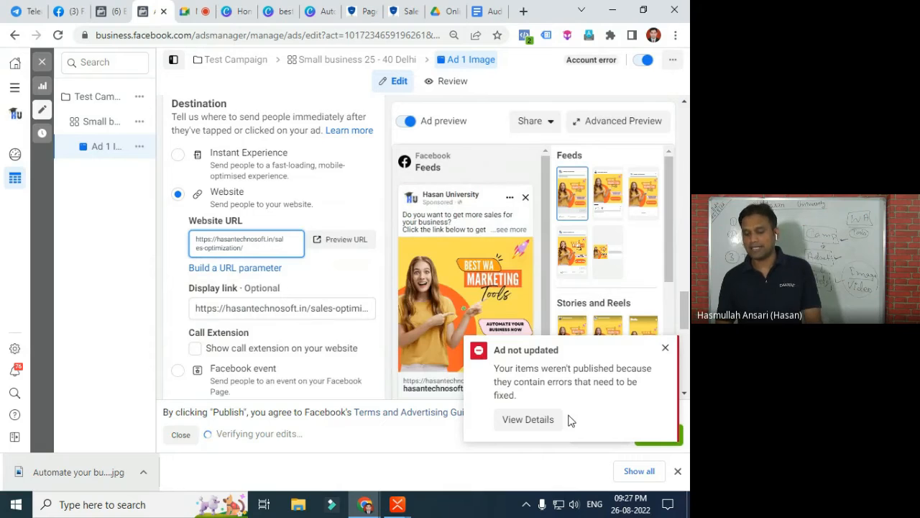
left_click(664, 349)
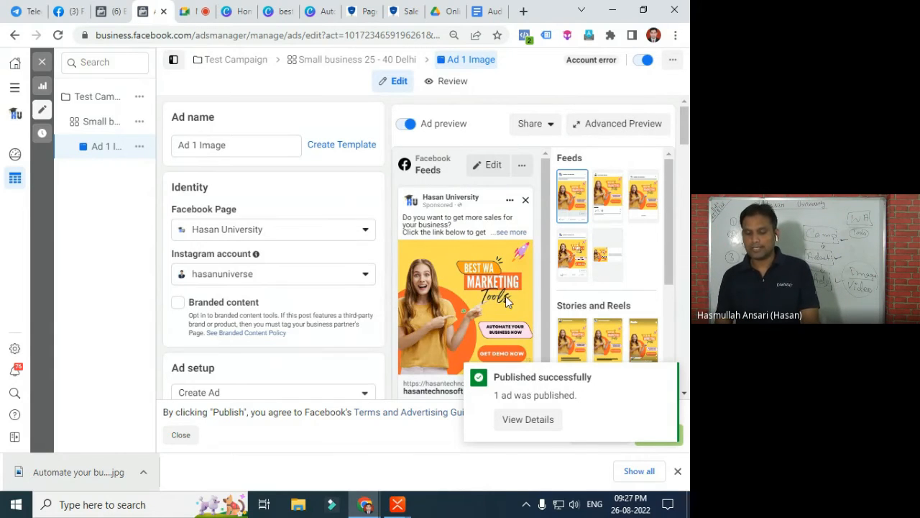
Preview the published ad in the Facebook desktop feed and look through the feed posts for it
left_click(551, 128)
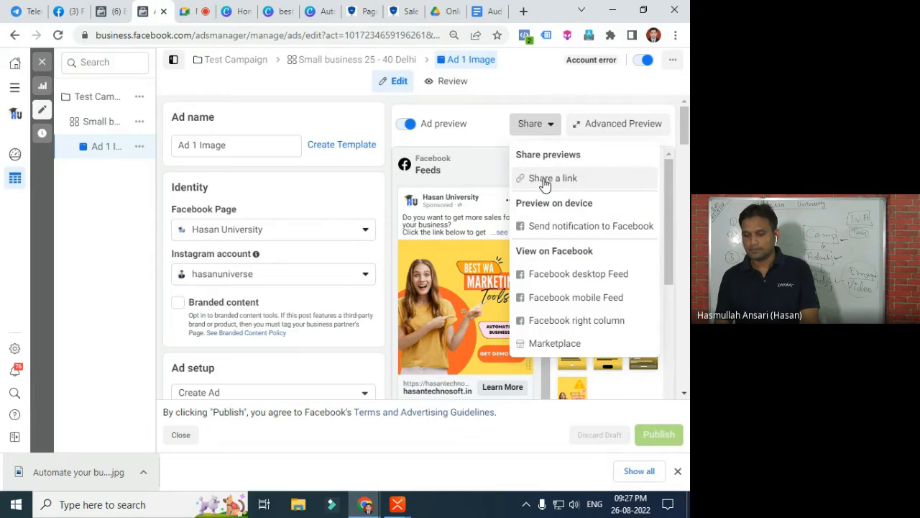
left_click(555, 281)
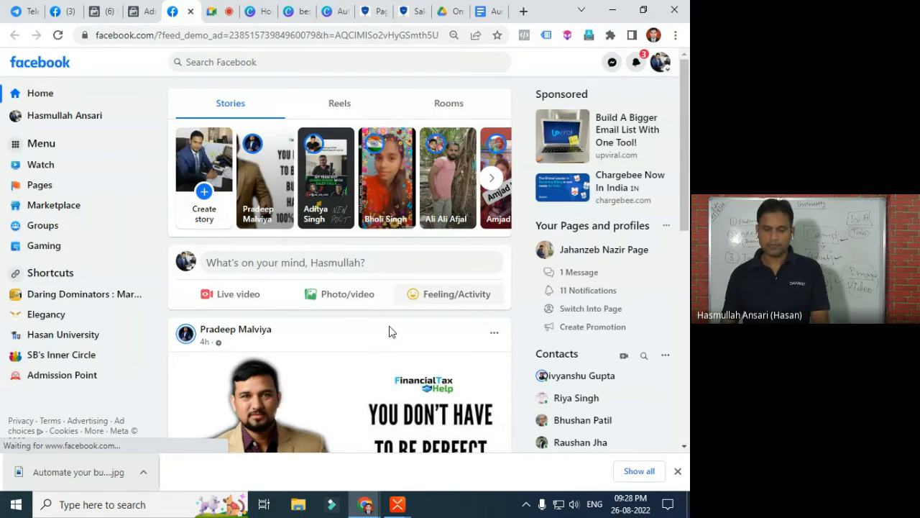
scroll(392, 330, "down", 5)
scroll(390, 329, "down", 2)
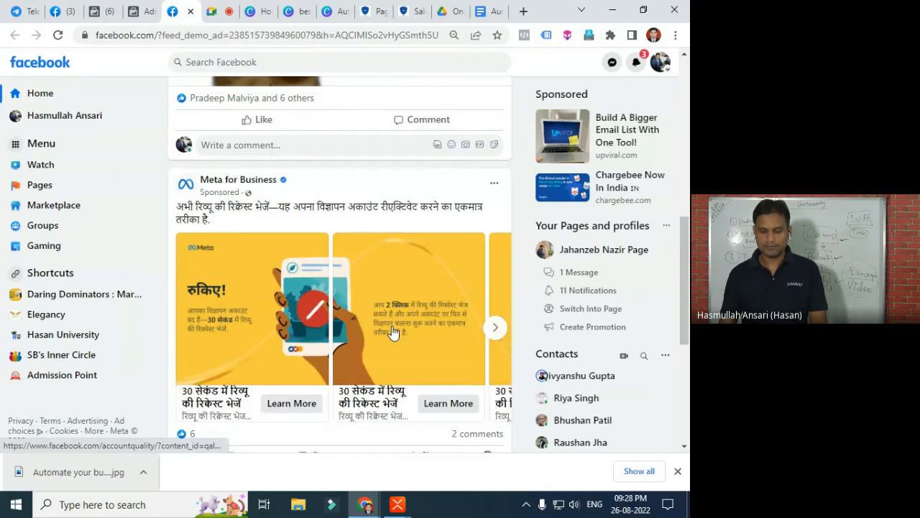
scroll(392, 329, "down", 2)
scroll(393, 331, "down", 8)
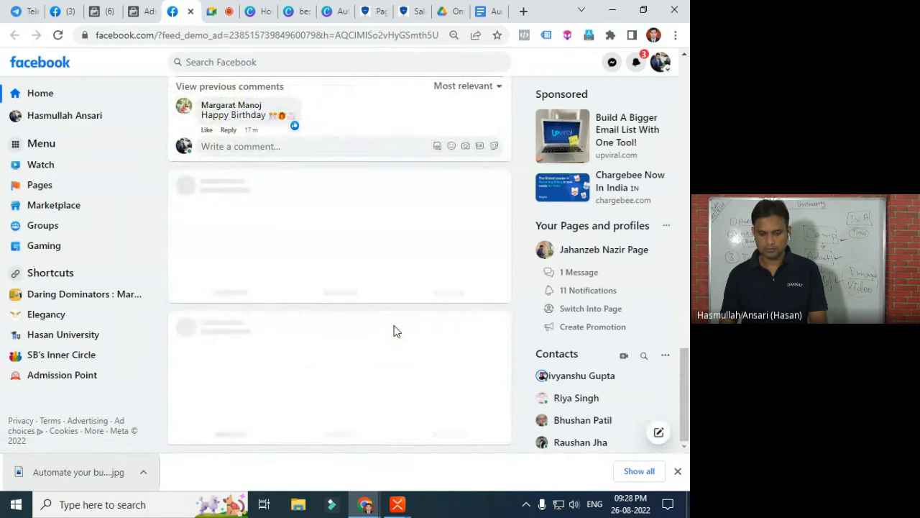
scroll(395, 326, "up", 8)
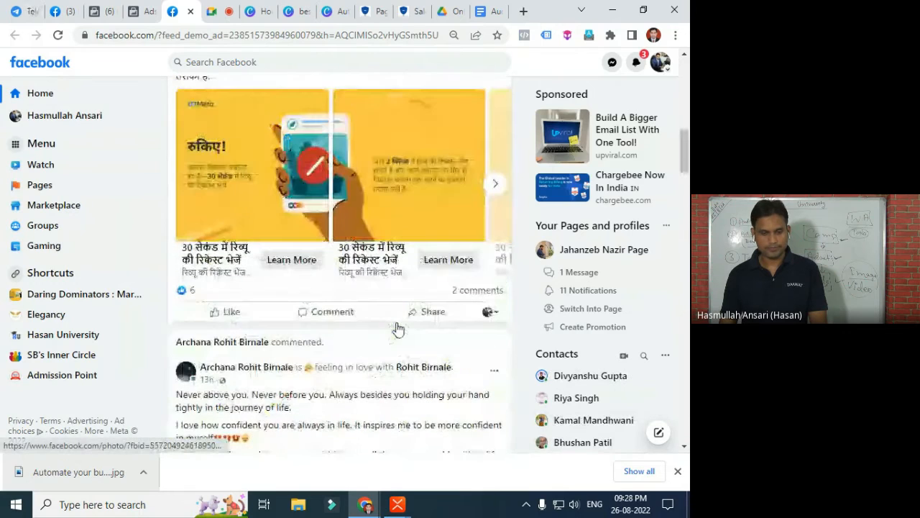
scroll(399, 329, "up", 10)
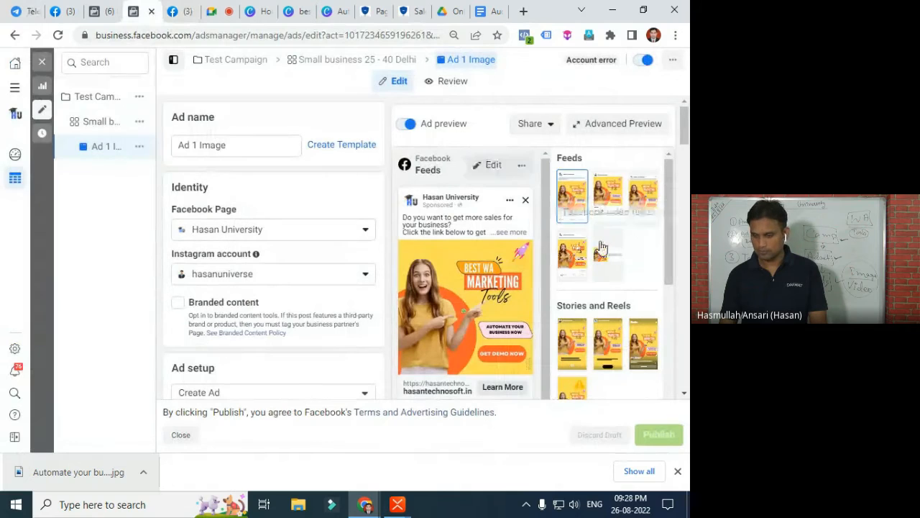
Launch the Facebook desktop feed preview of Ad 1 Image a second time and search the feed for the ad
left_click(549, 125)
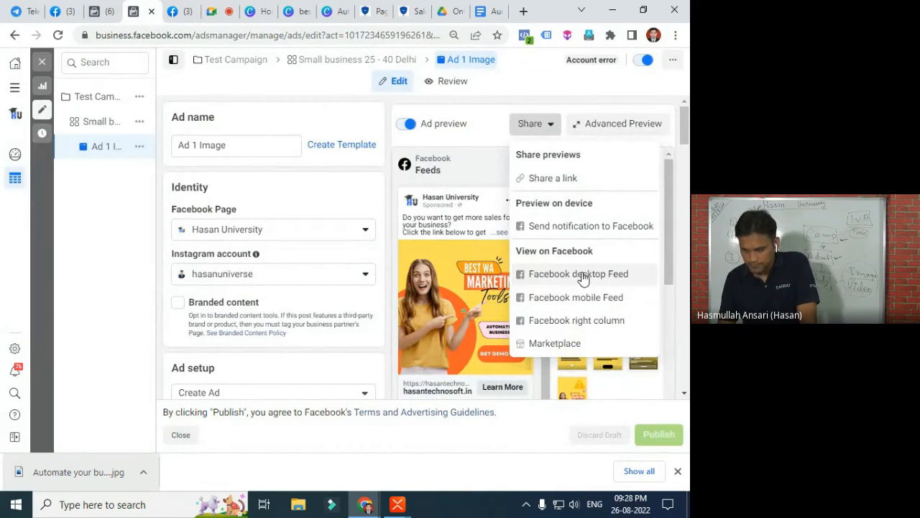
left_click(583, 274)
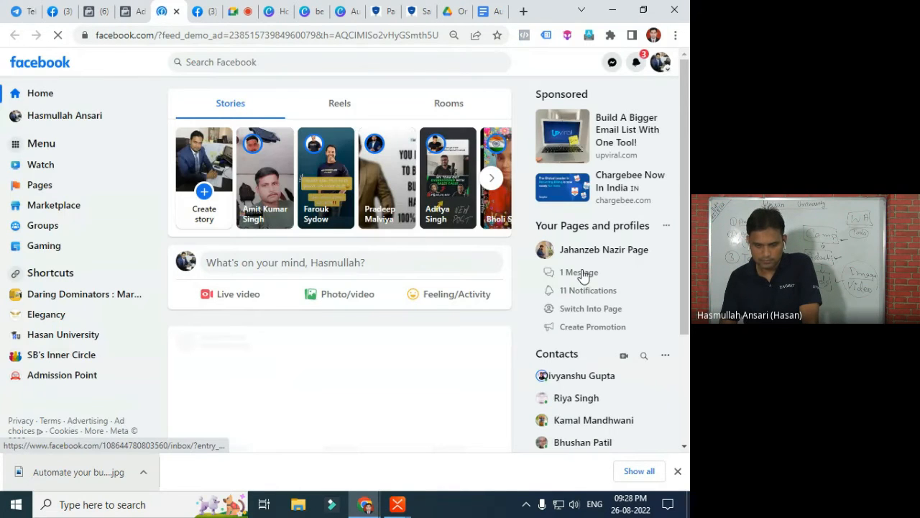
scroll(506, 325, "down", 1)
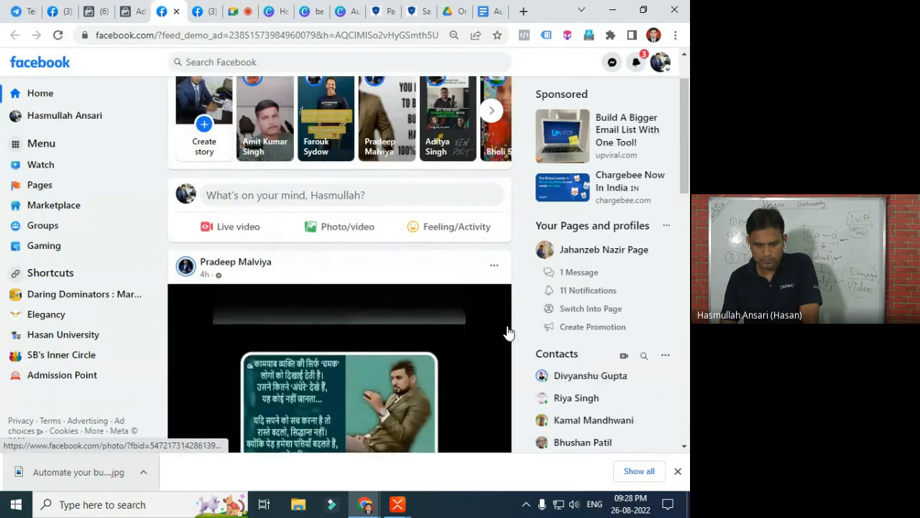
scroll(507, 332, "down", 10)
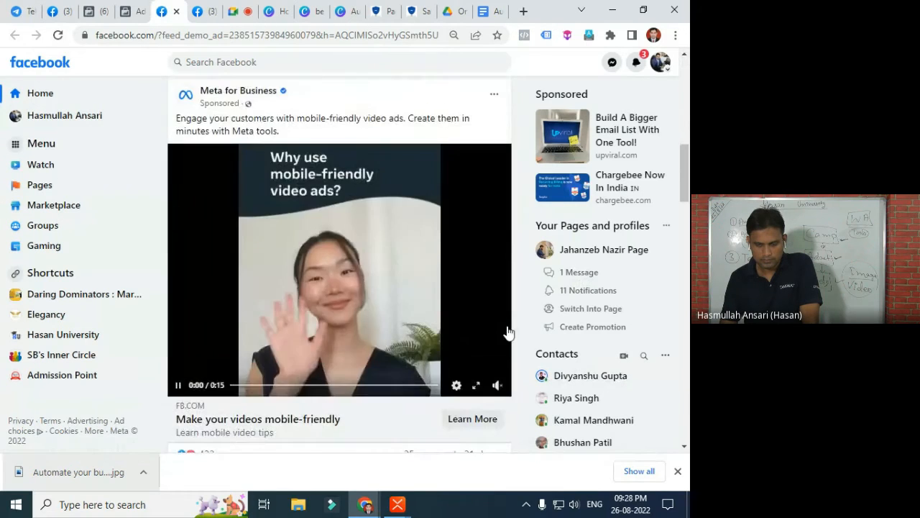
scroll(507, 332, "down", 8)
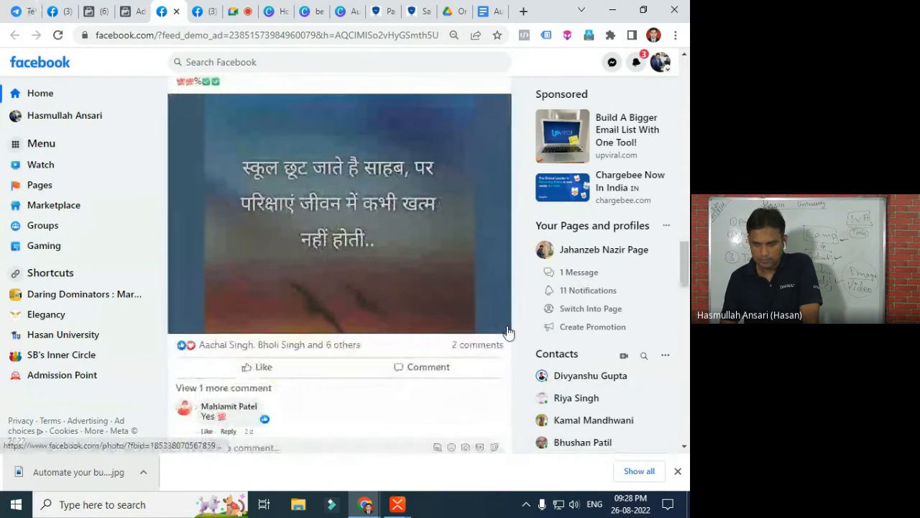
Check the Facebook notifications and continue looking through the feed for the ad
left_click(635, 64)
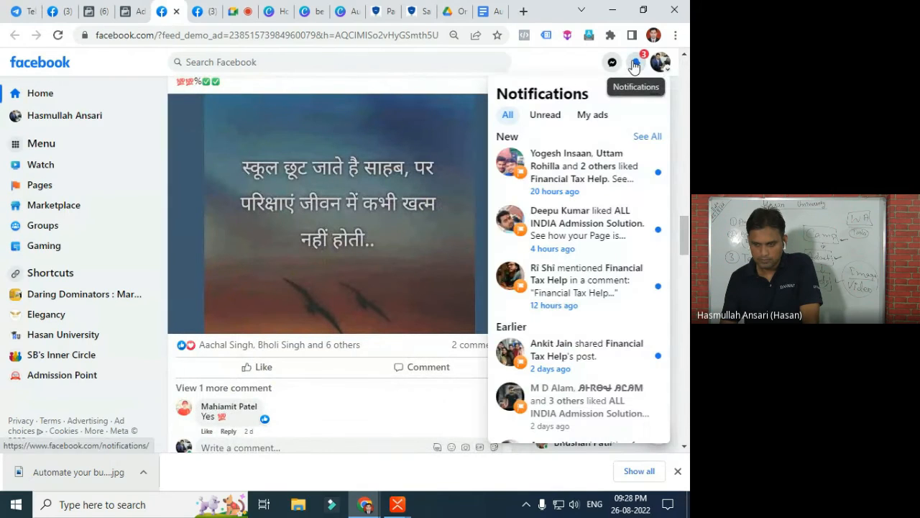
left_click(637, 63)
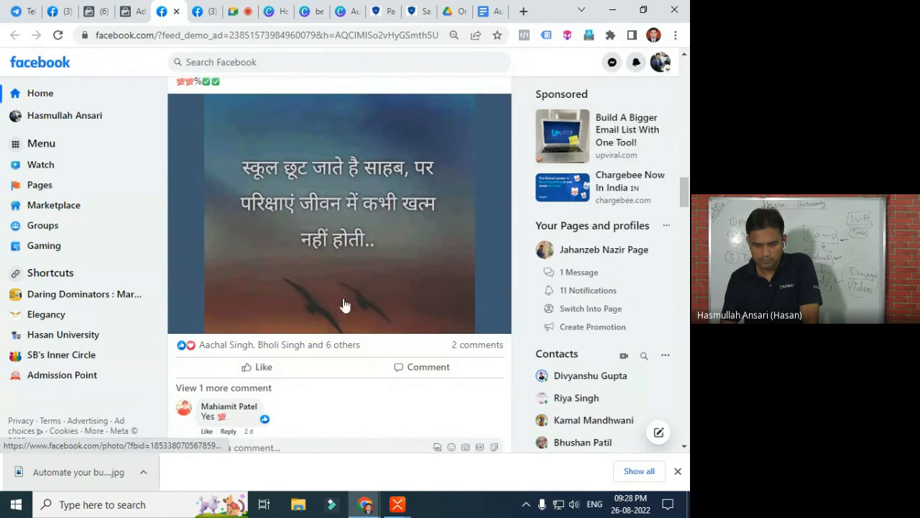
scroll(345, 309, "down", 3)
scroll(353, 323, "down", 5)
scroll(353, 319, "up", 15)
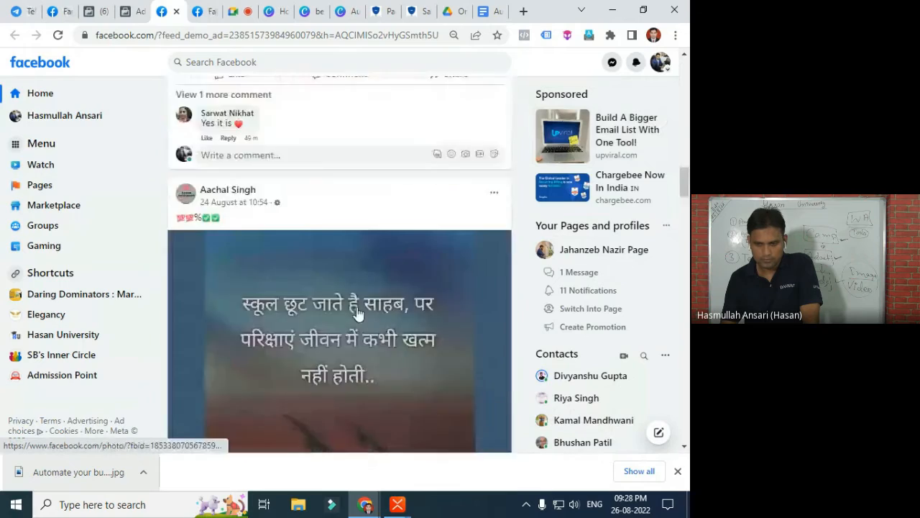
Send the ad's device preview notification to the Facebook account and check the Facebook home page for it
left_click(133, 11)
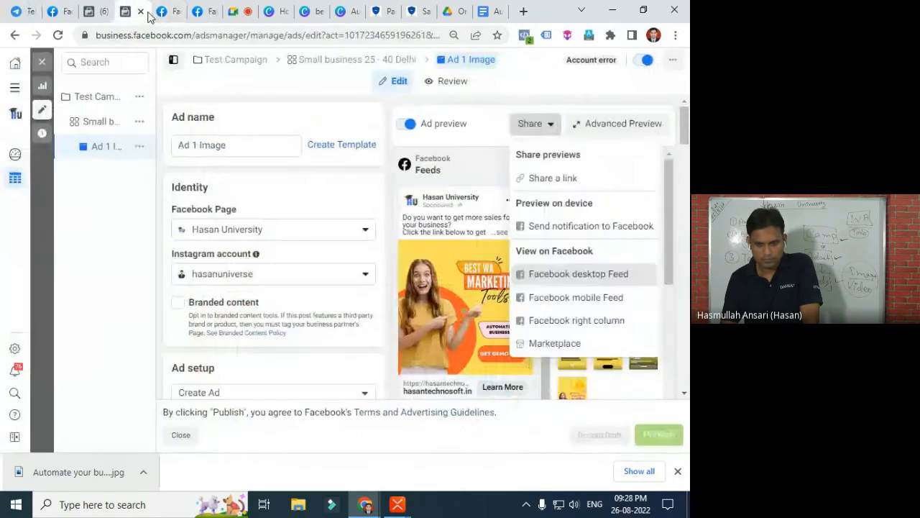
left_click(545, 125)
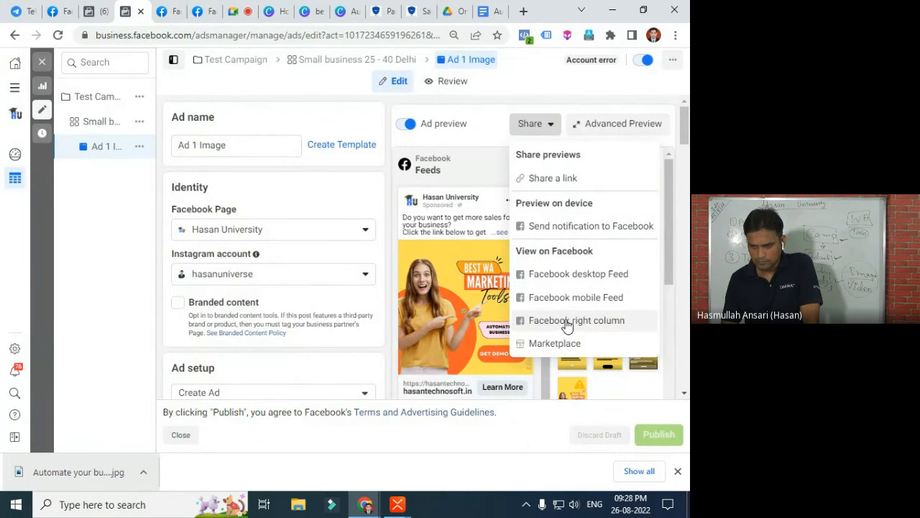
left_click(565, 230)
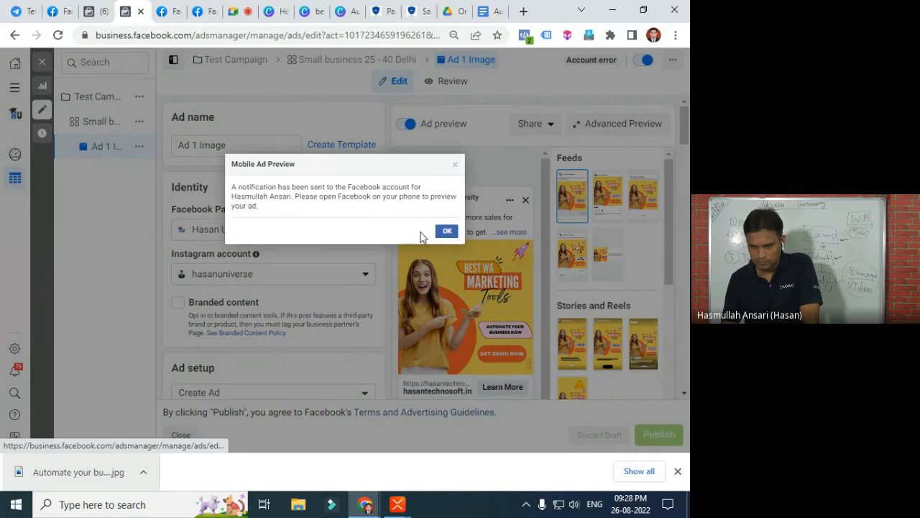
left_click(445, 231)
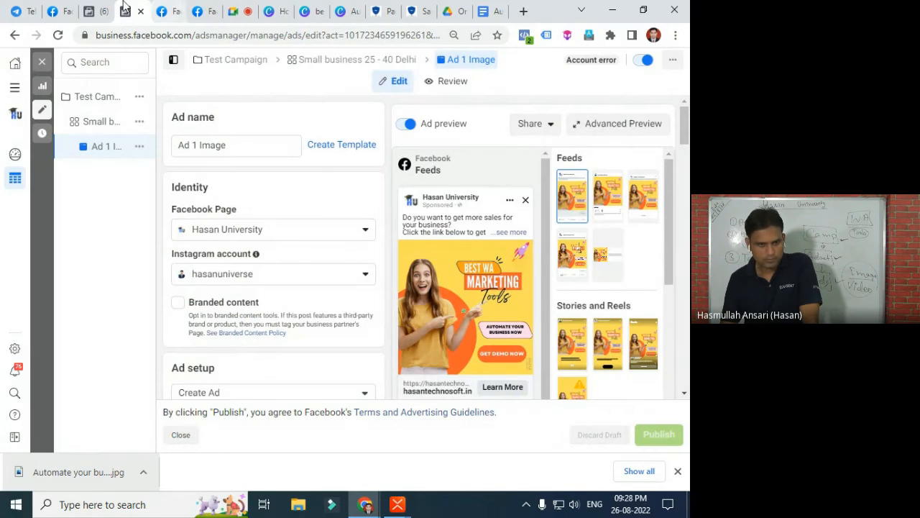
left_click(57, 11)
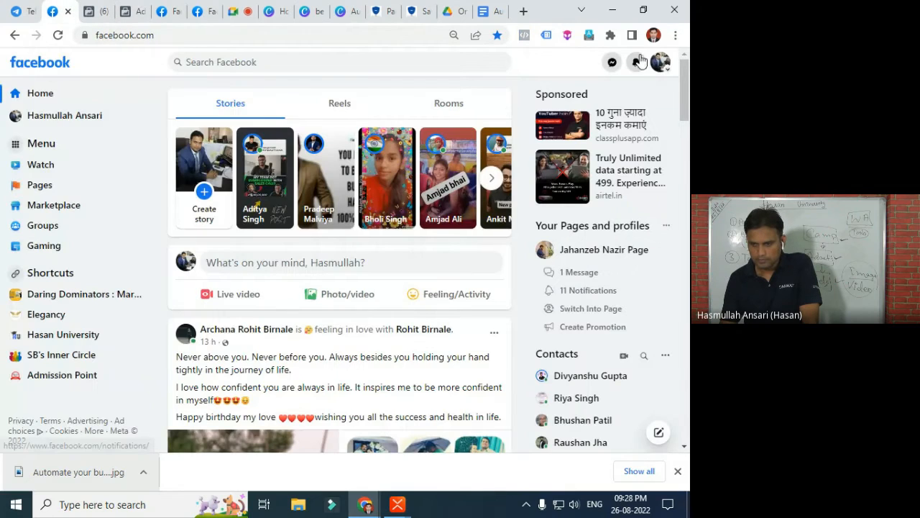
left_click(28, 10)
left_click(64, 10)
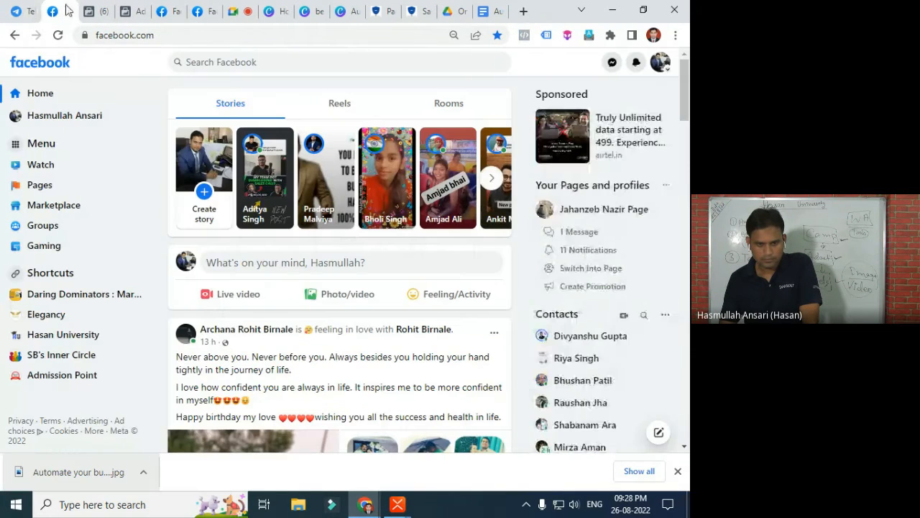
Get a shareable preview link for Ad 1 Image and copy it
left_click(128, 11)
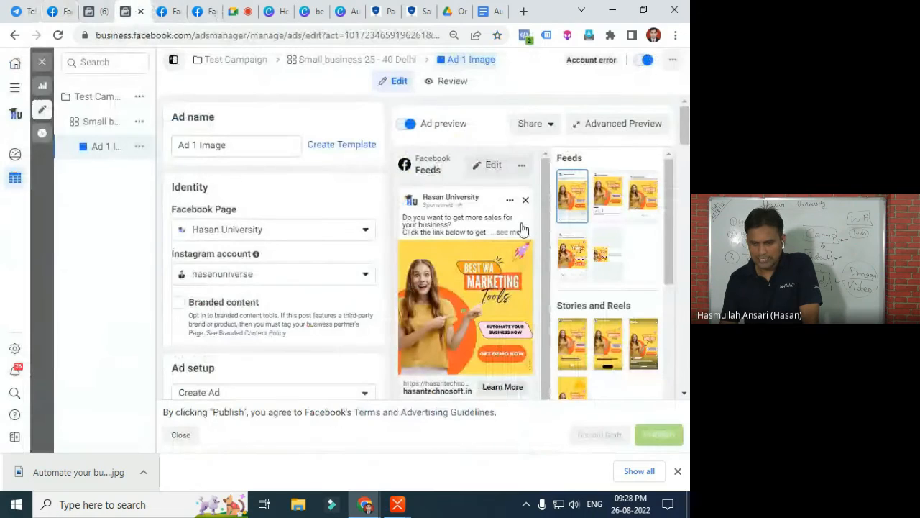
left_click(551, 126)
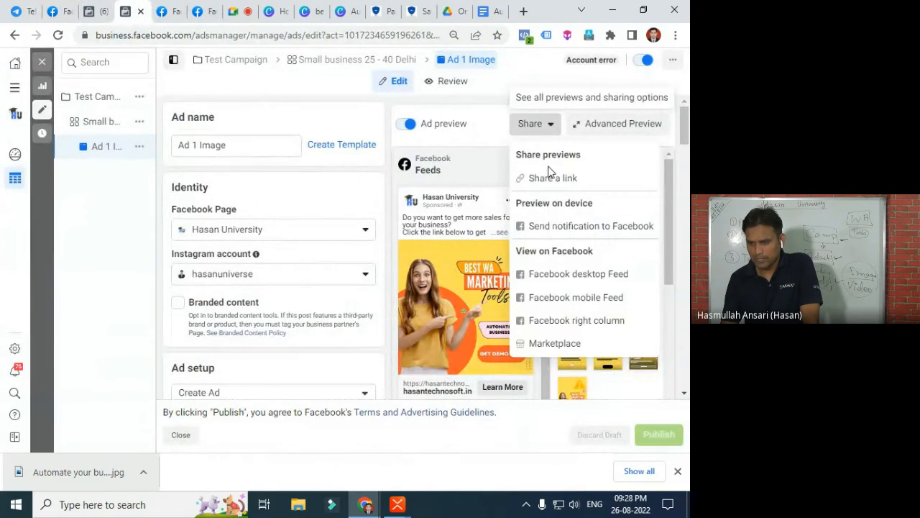
left_click(553, 180)
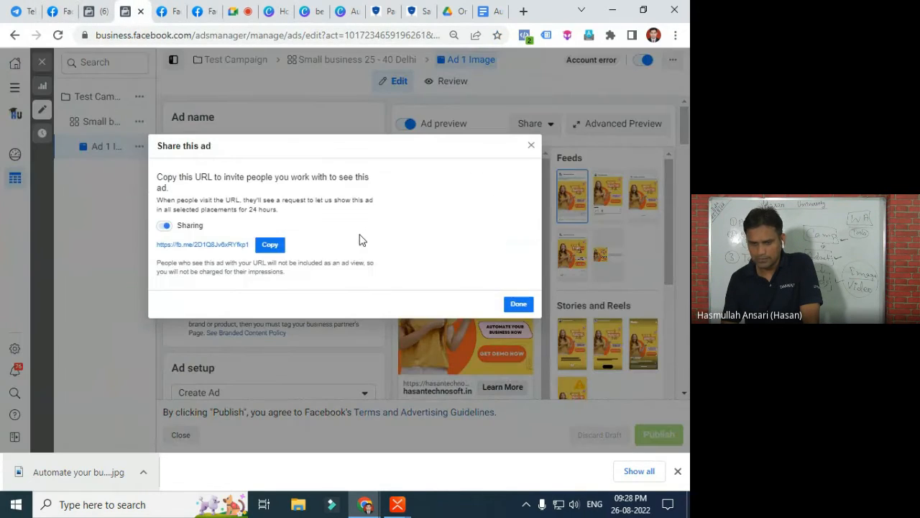
left_click(267, 247)
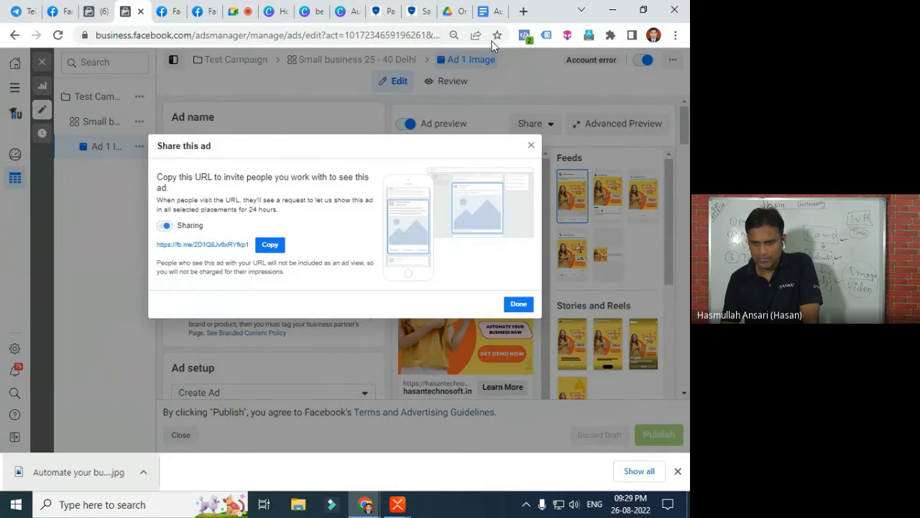
Open the copied ad preview link in a new browser tab, and return to the ad's sharing dialog
left_click(524, 13)
key("ctrl+v")
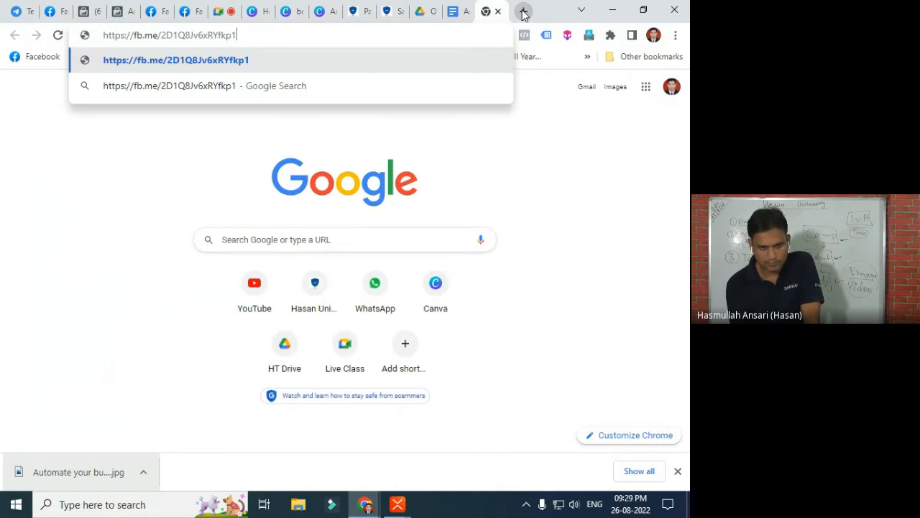
key("Return")
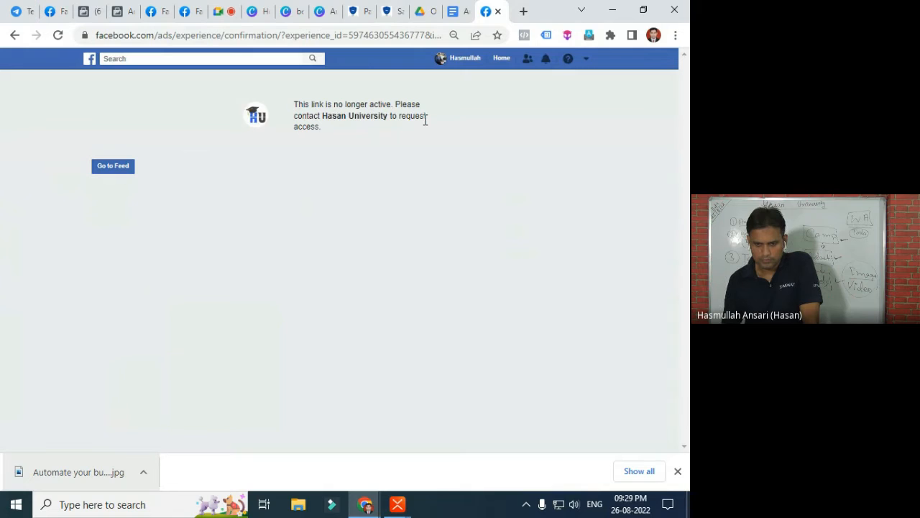
left_click(121, 10)
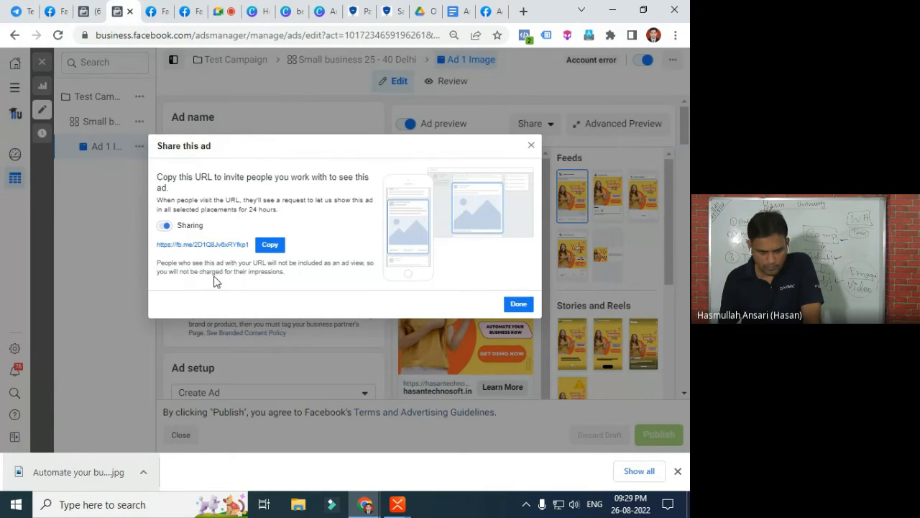
Copy the preview link for Ad 1 Image again and close the sharing dialog
left_click(181, 246)
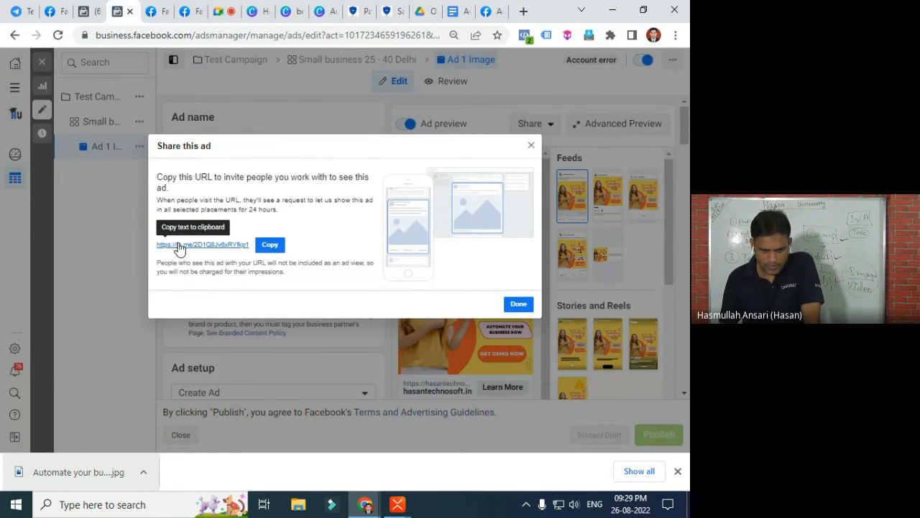
left_click(269, 246)
left_click(515, 305)
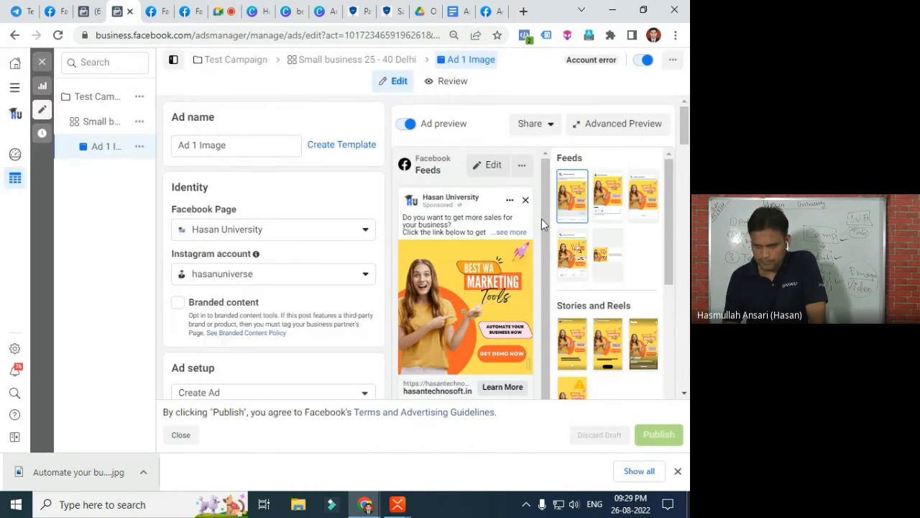
Request the Facebook mobile Feed view of Ad 1 Image and reopen the ad's sharing options
left_click(545, 125)
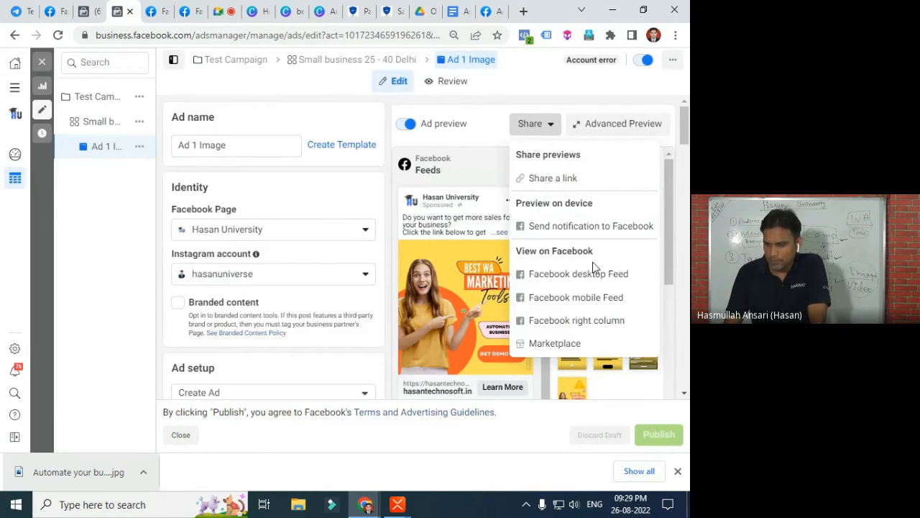
left_click(588, 299)
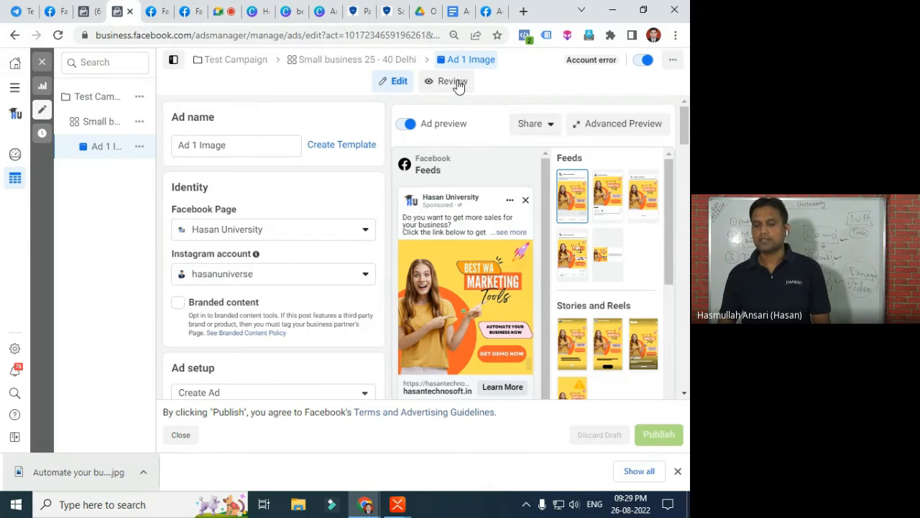
left_click(550, 125)
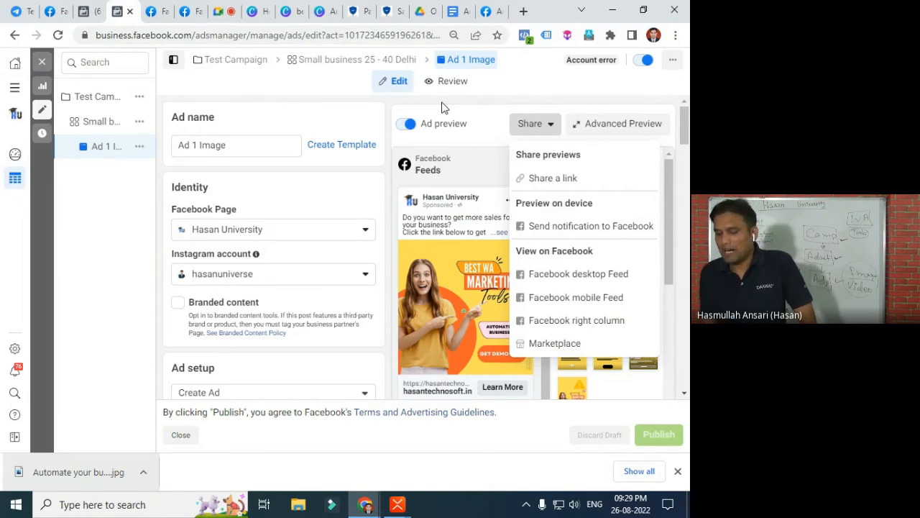
Switch to the Facebook tab and open the Hasan University Page from the list of managed Pages
left_click(493, 8)
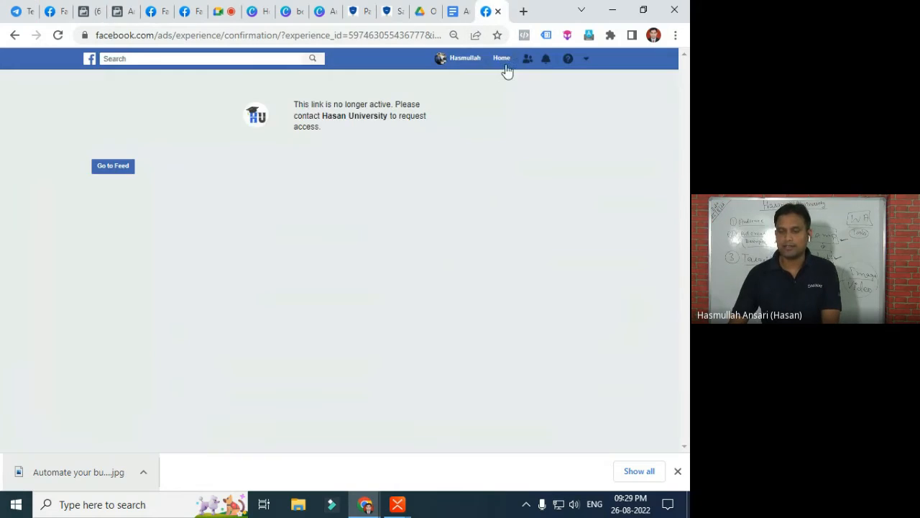
left_click(461, 63)
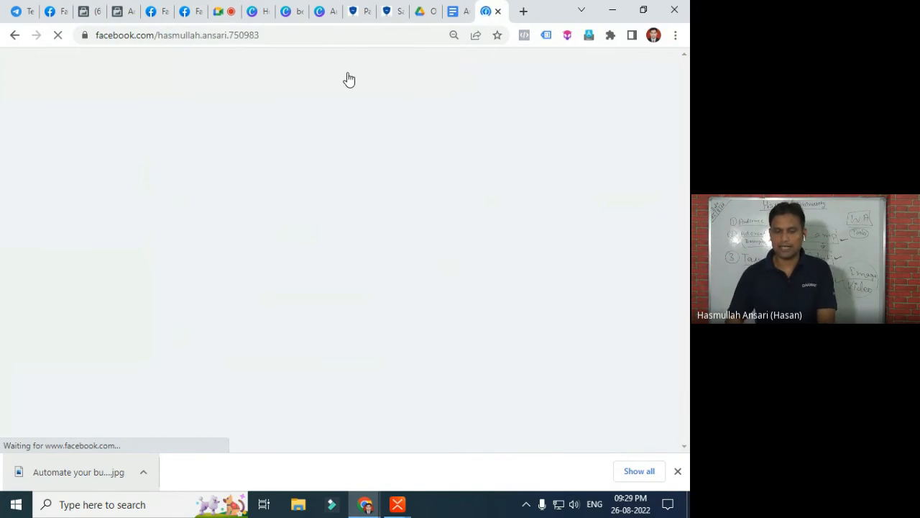
scroll(158, 115, "down", 3)
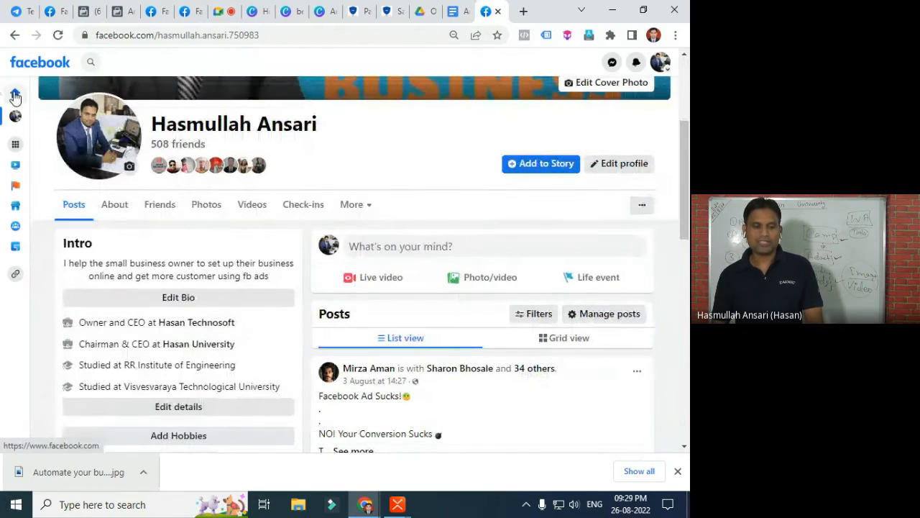
left_click(16, 95)
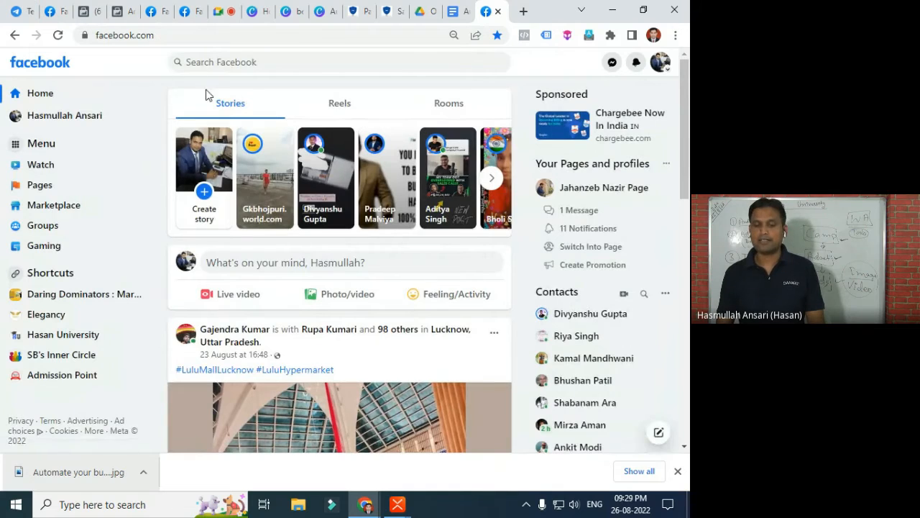
left_click(40, 185)
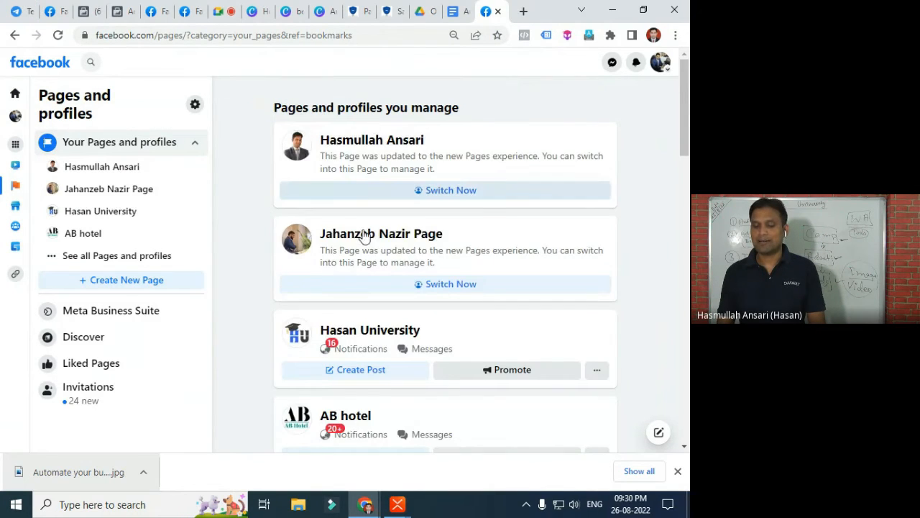
scroll(371, 227, "down", 2)
left_click(379, 203)
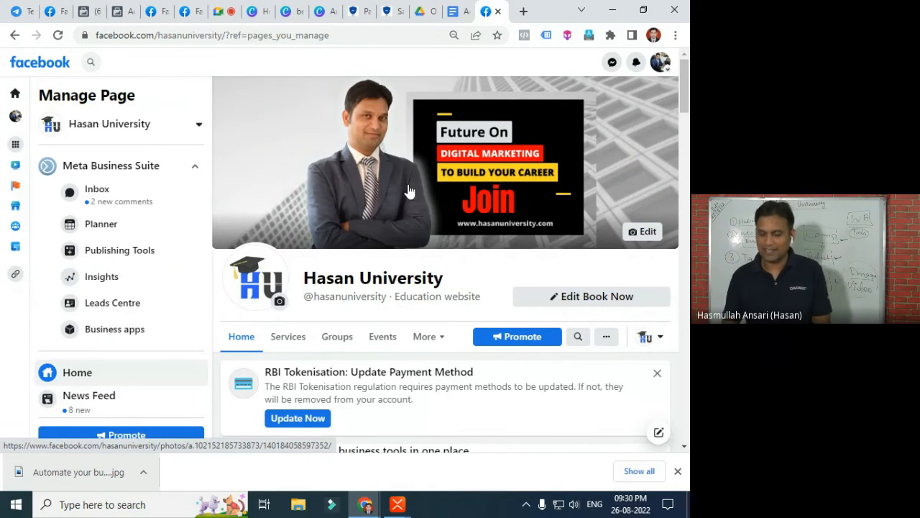
Open the full Page transparency details of Hasan University and go from there to the Page's Ad Library
scroll(454, 251, "down", 5)
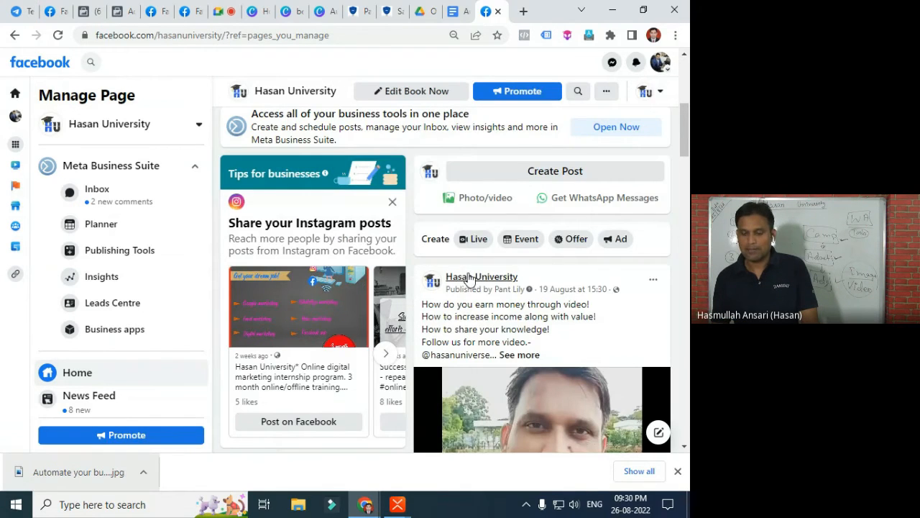
scroll(365, 314, "down", 2)
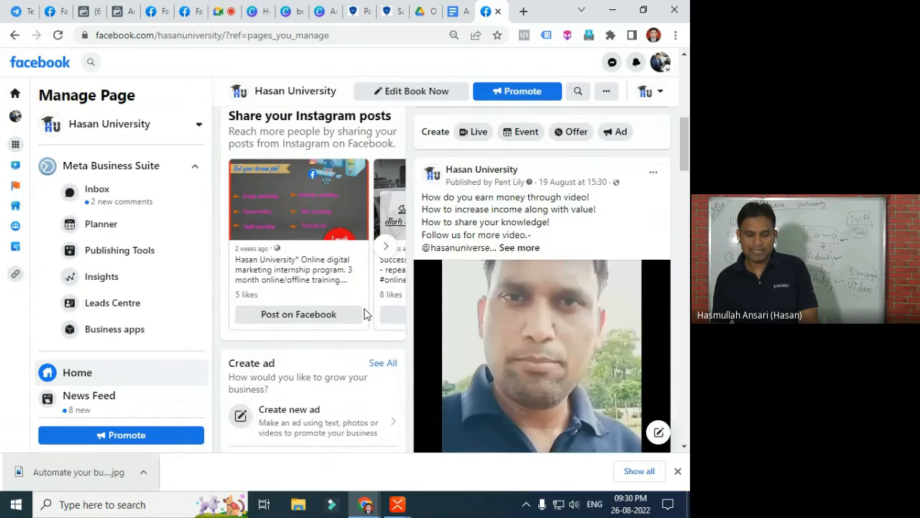
scroll(366, 314, "down", 5)
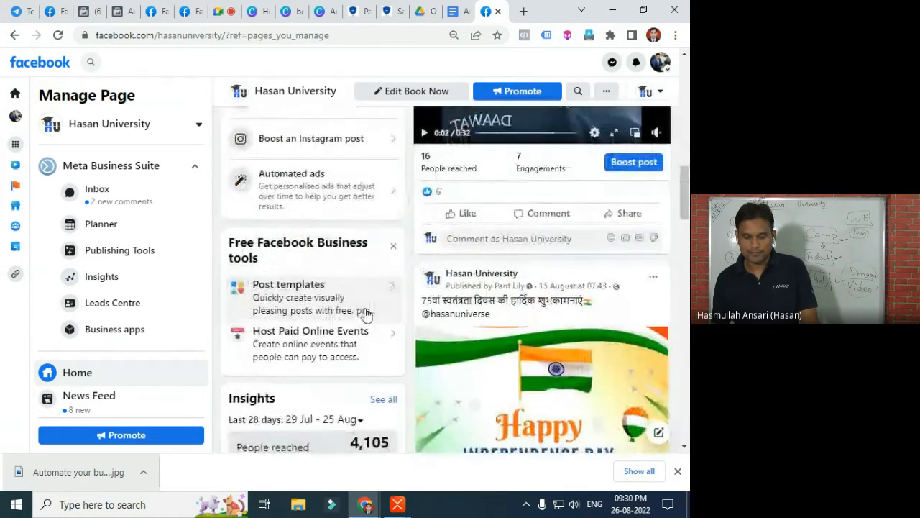
scroll(365, 314, "down", 9)
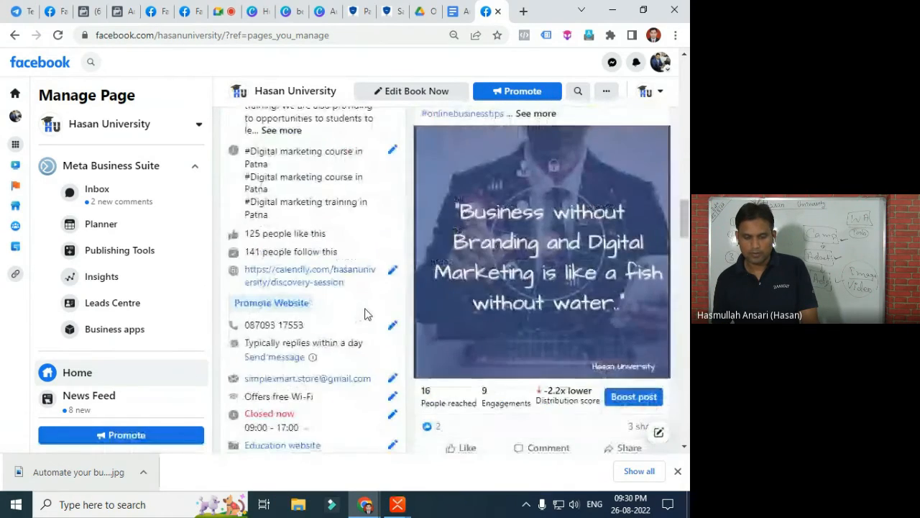
scroll(365, 314, "down", 8)
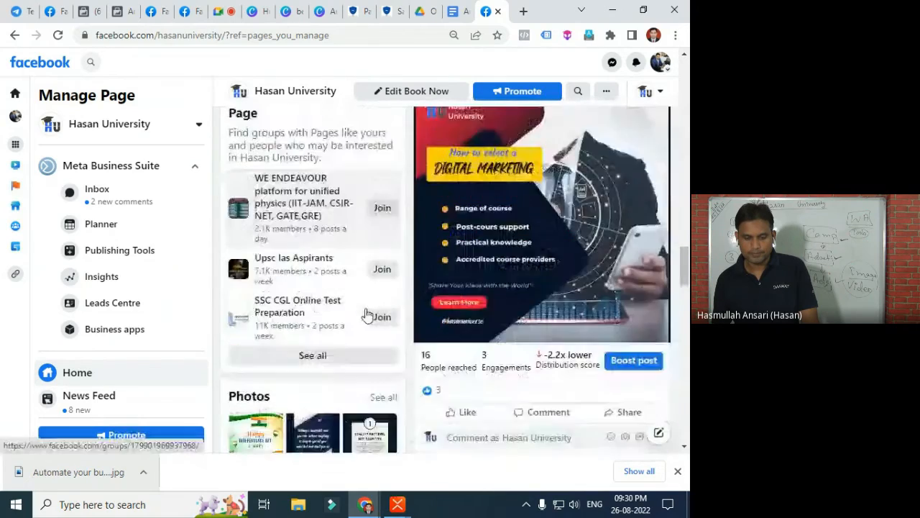
scroll(365, 315, "down", 6)
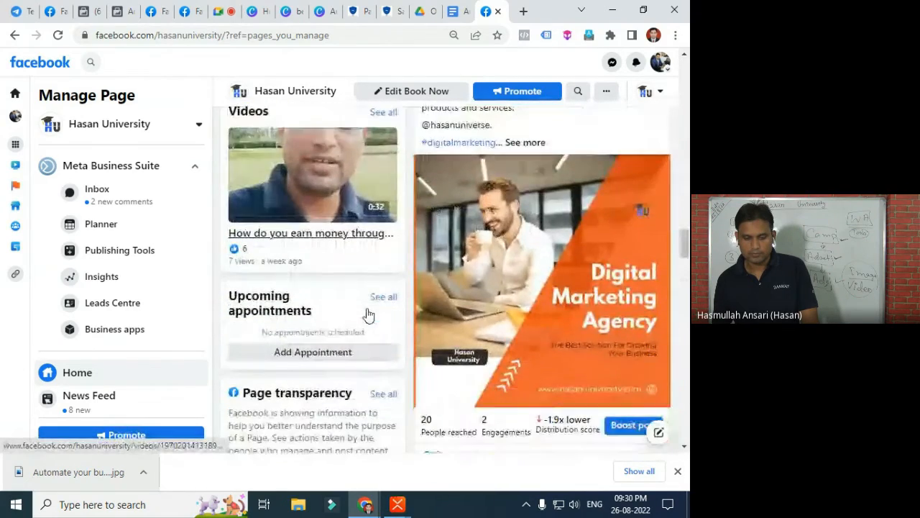
scroll(363, 316, "down", 2)
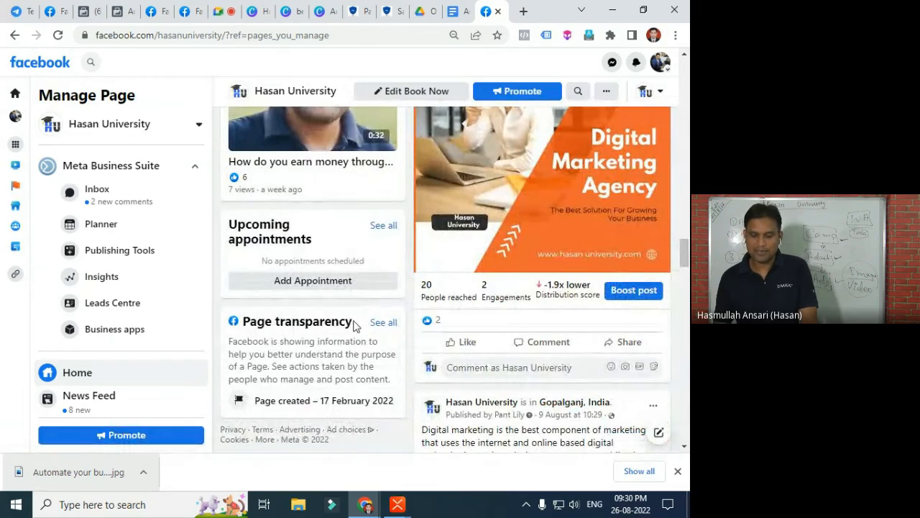
left_click(384, 324)
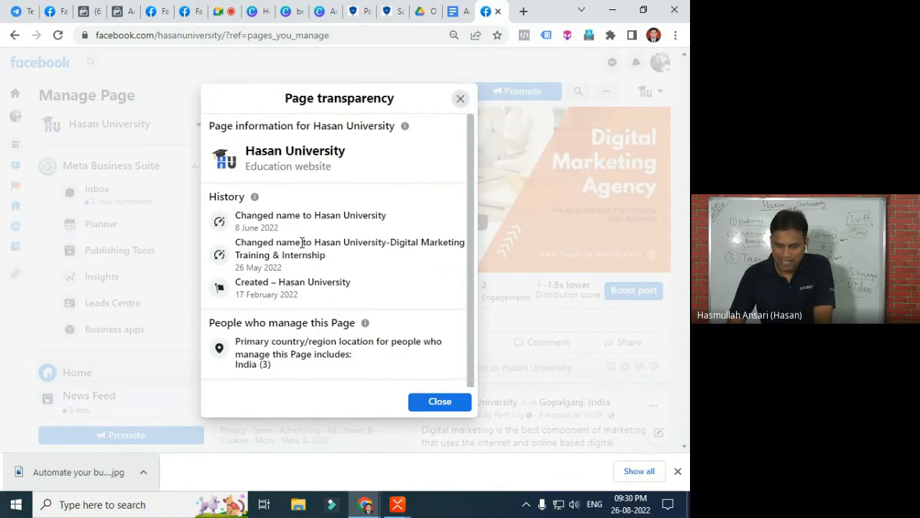
scroll(302, 242, "down", 2)
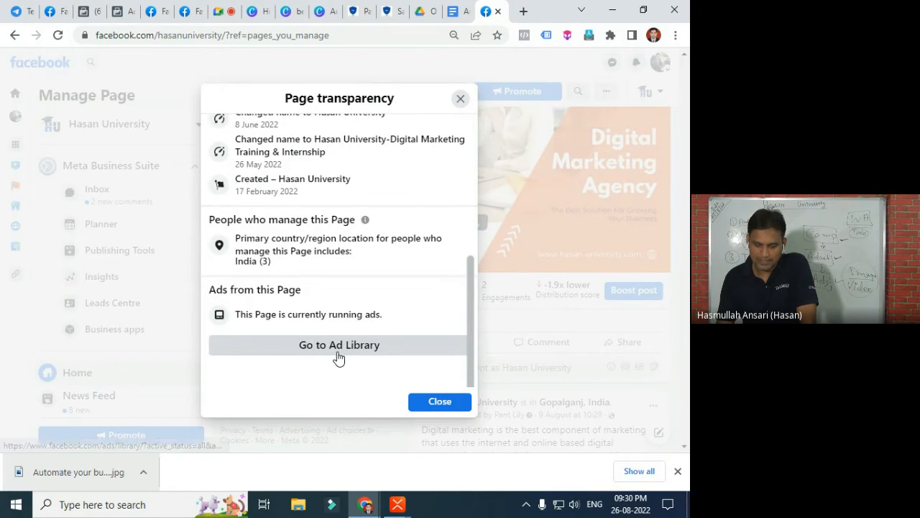
left_click(310, 353)
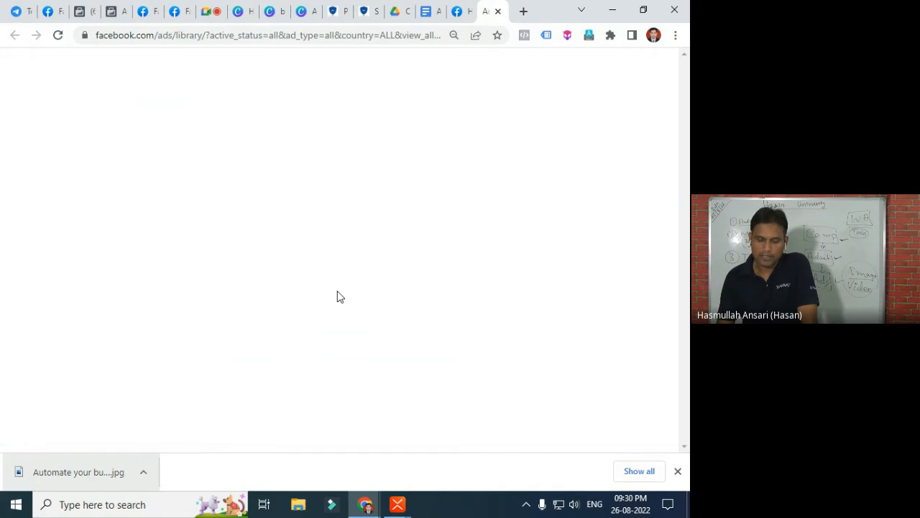
Examine the Hasan University ads listed in the Ad Library
scroll(330, 288, "down", 3)
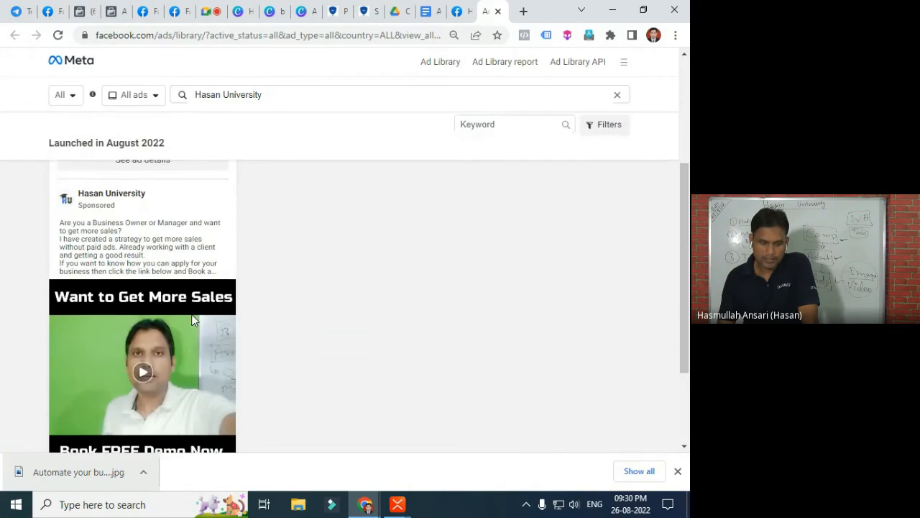
scroll(168, 281, "down", 2)
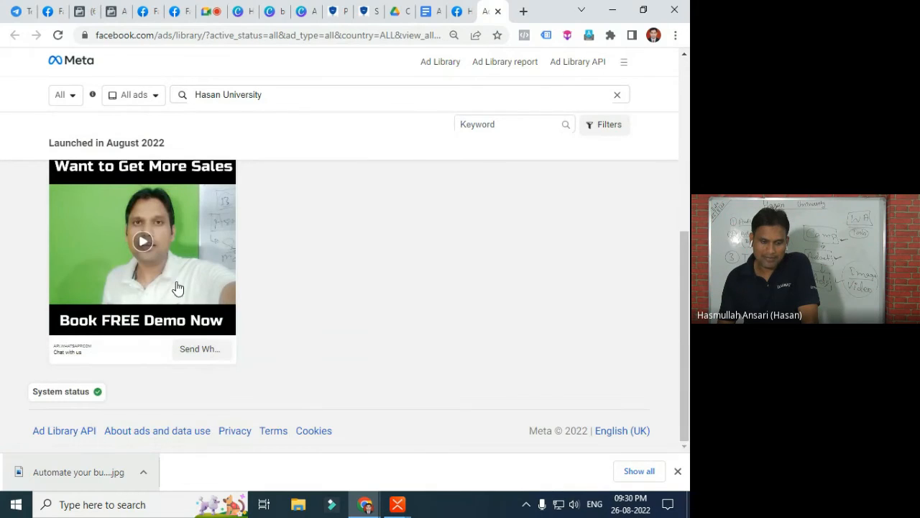
scroll(180, 289, "up", 5)
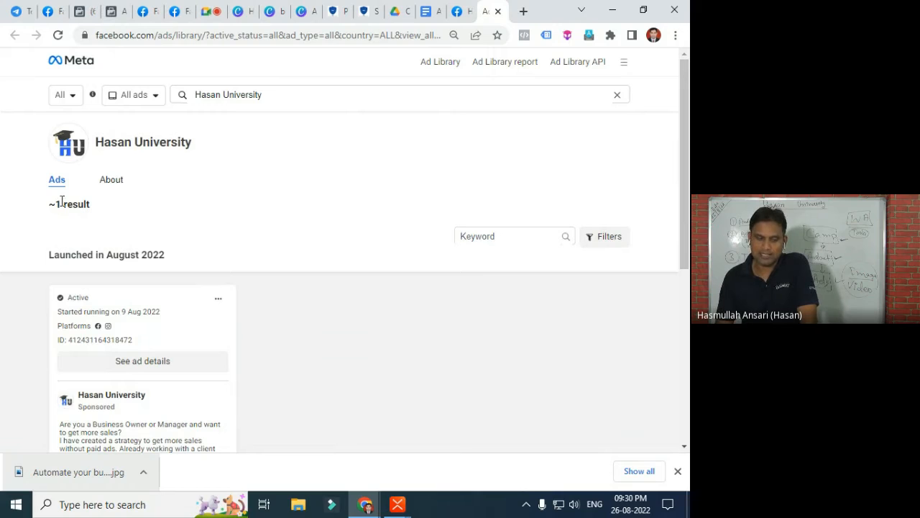
scroll(198, 260, "down", 3)
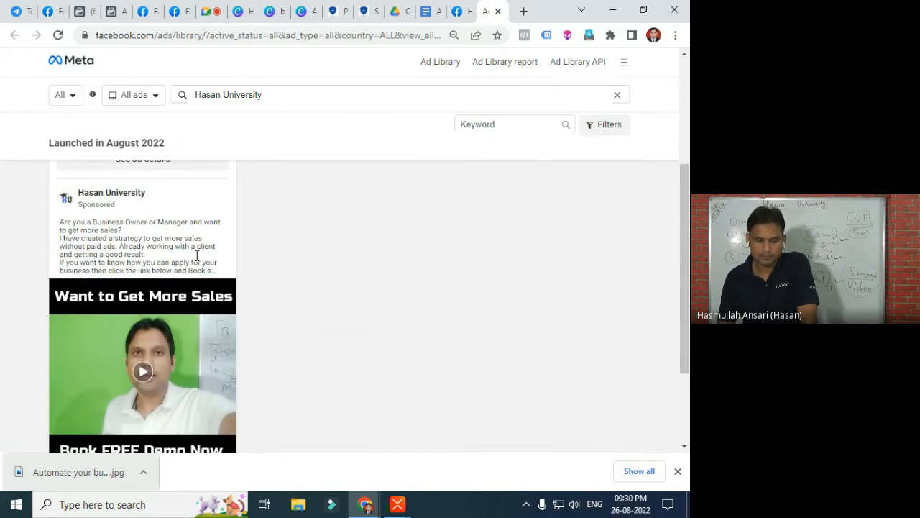
scroll(198, 260, "up", 3)
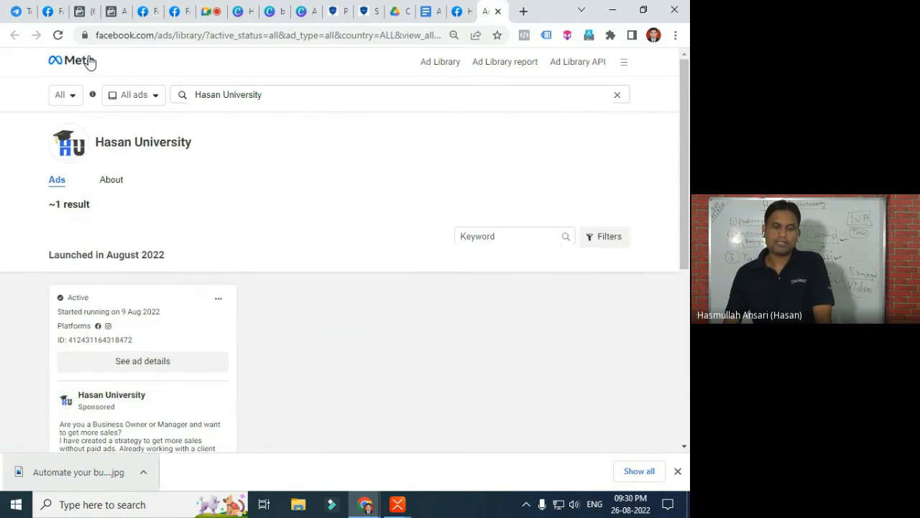
Return to the Hasan University Page, close its transparency details, and go to the Facebook home page
left_click(457, 10)
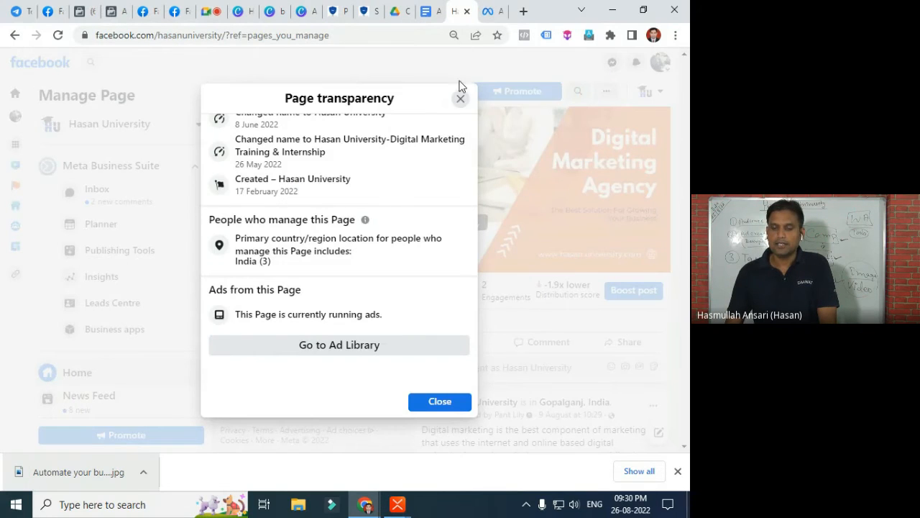
left_click(461, 99)
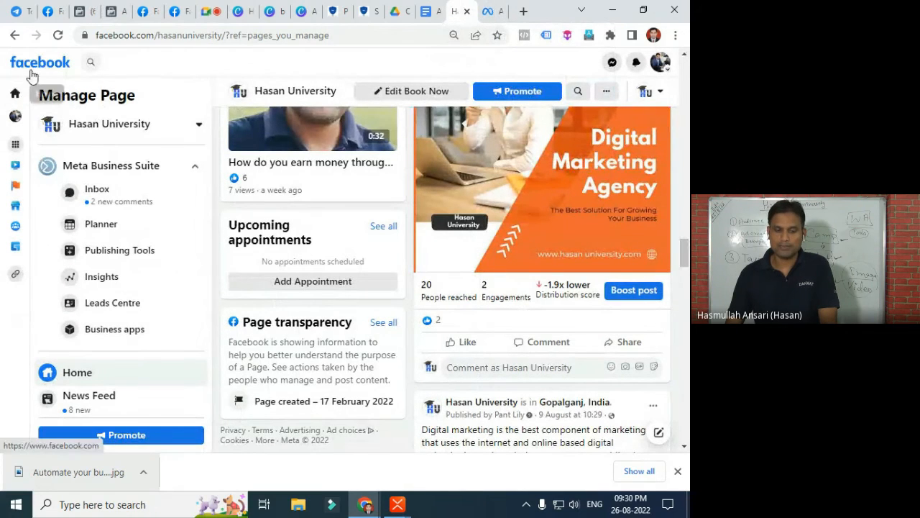
left_click(14, 94)
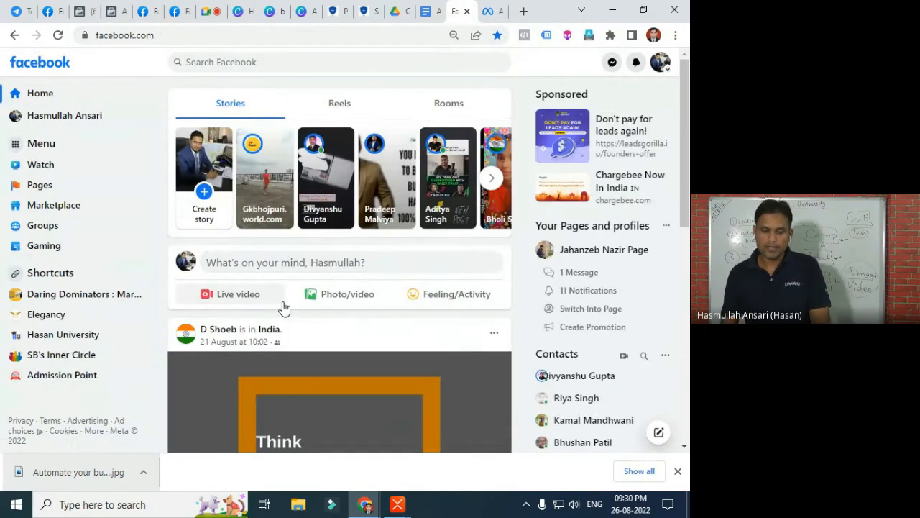
Look through the Facebook home feed for sponsored posts
scroll(288, 305, "down", 5)
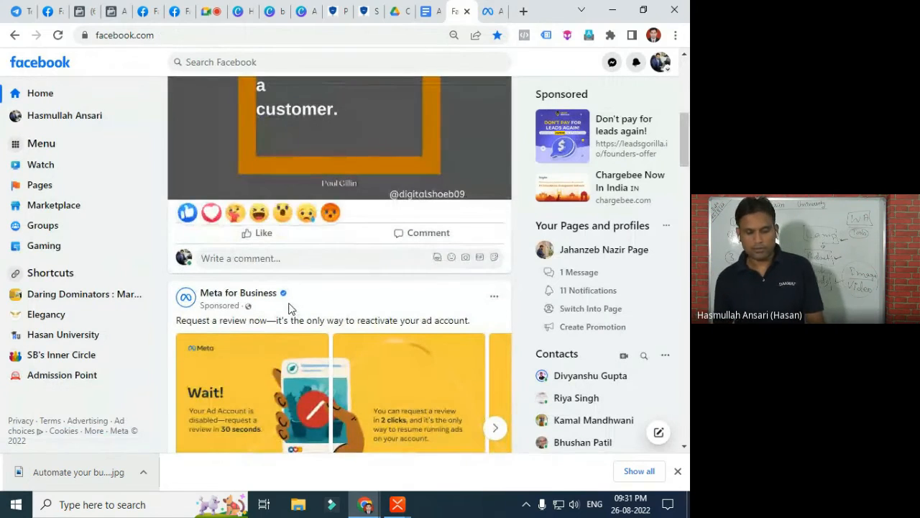
scroll(292, 309, "down", 5)
scroll(292, 309, "up", 4)
scroll(291, 311, "up", 6)
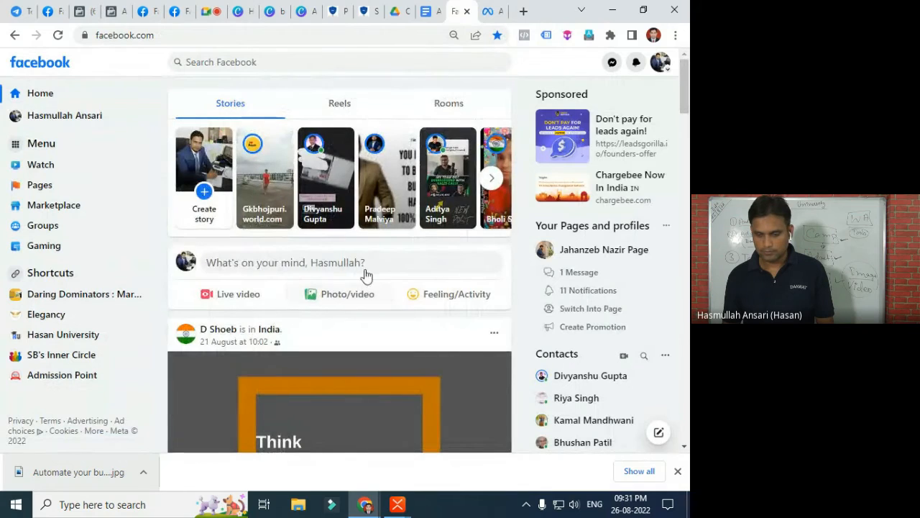
scroll(391, 248, "down", 6)
scroll(391, 252, "down", 15)
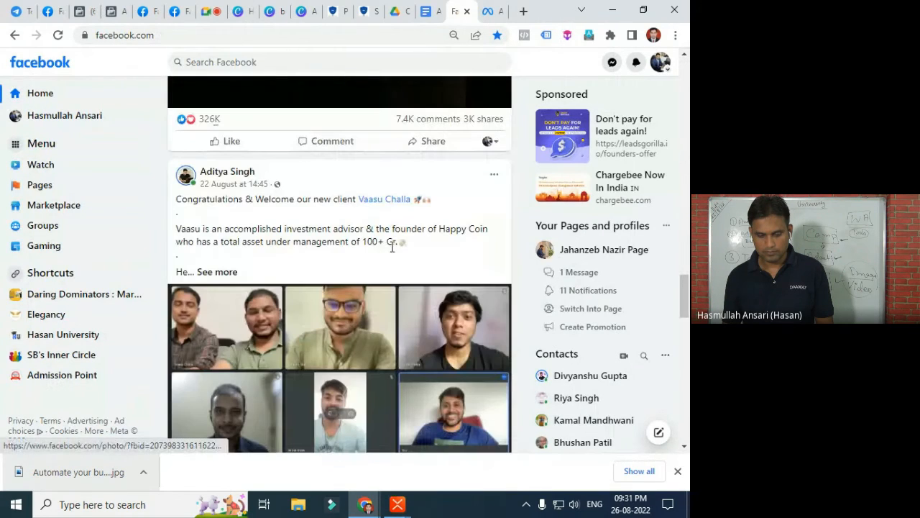
scroll(391, 248, "up", 5)
Search Facebook for "financial tax help" and open the Financial Tax Help Page
left_click(205, 63)
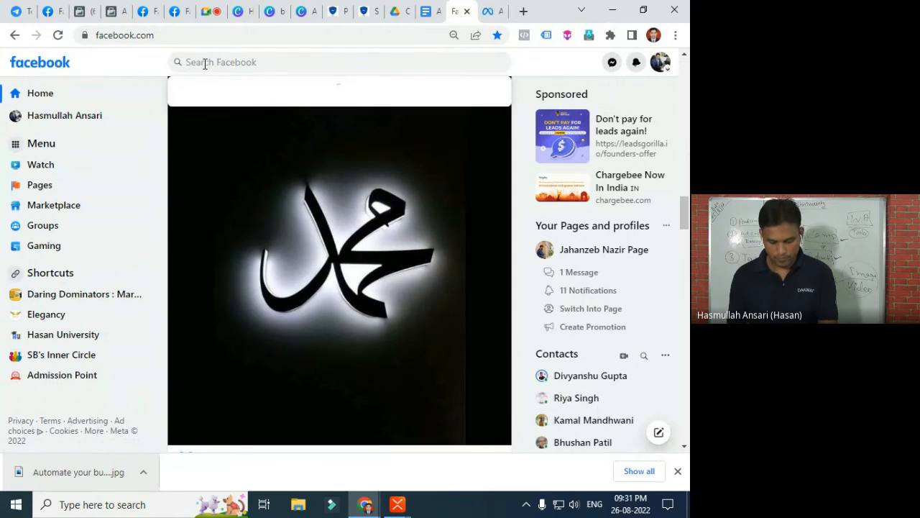
type("i")
key("BackSpace")
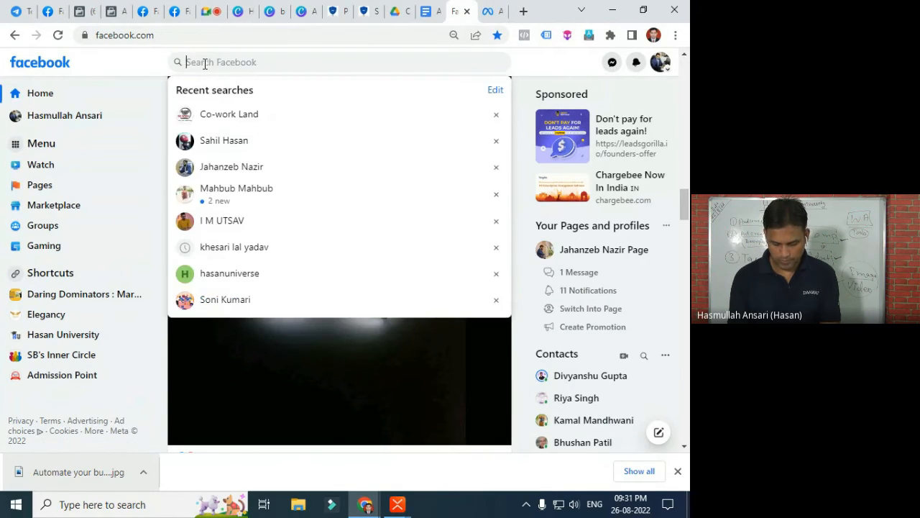
type("financial tax h")
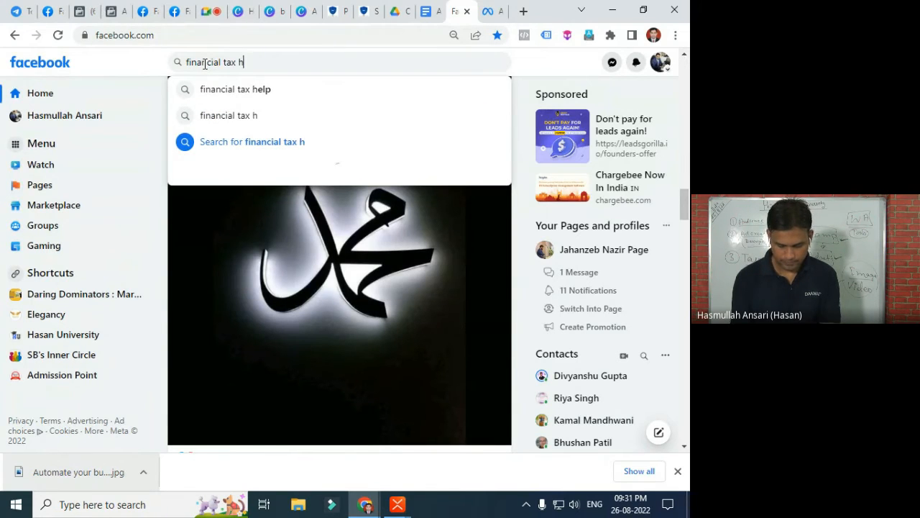
type("elp")
key("Return")
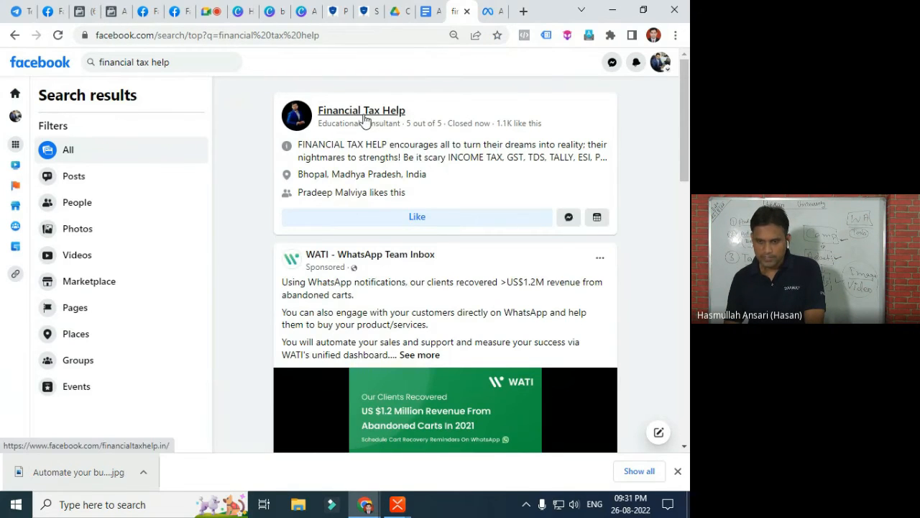
left_click(365, 115)
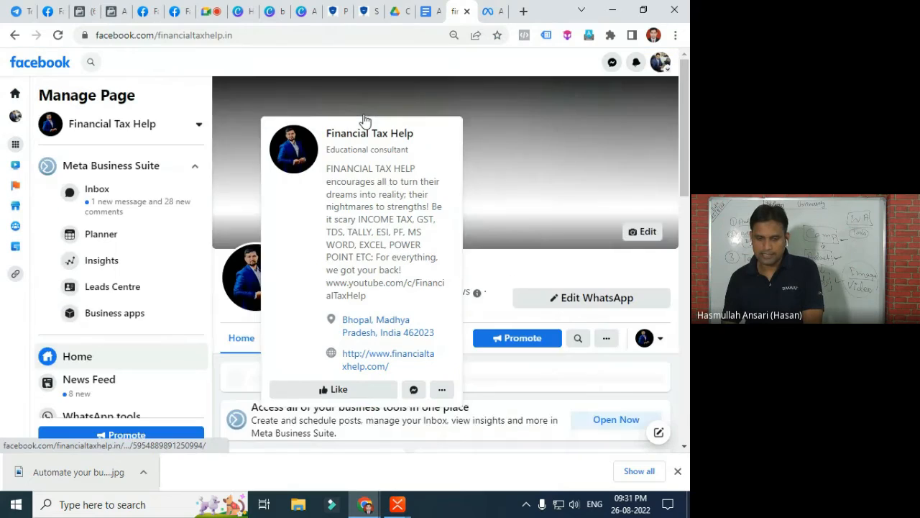
Check the ads section in the full Page transparency details of Financial Tax Help, then close the details
scroll(345, 270, "down", 10)
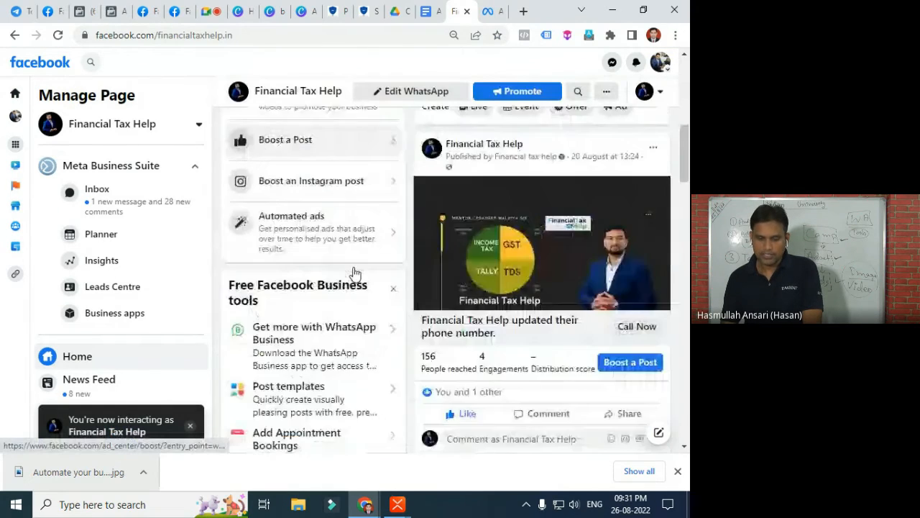
scroll(353, 273, "down", 9)
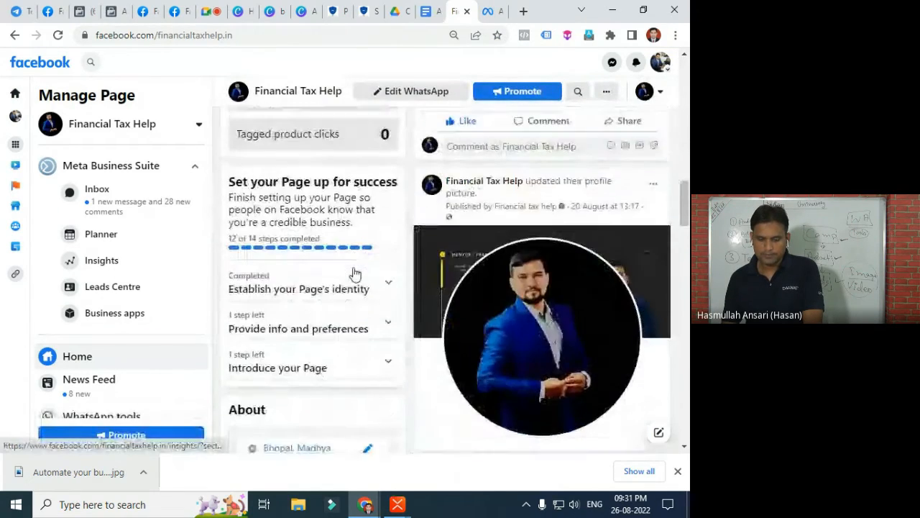
scroll(353, 270, "down", 8)
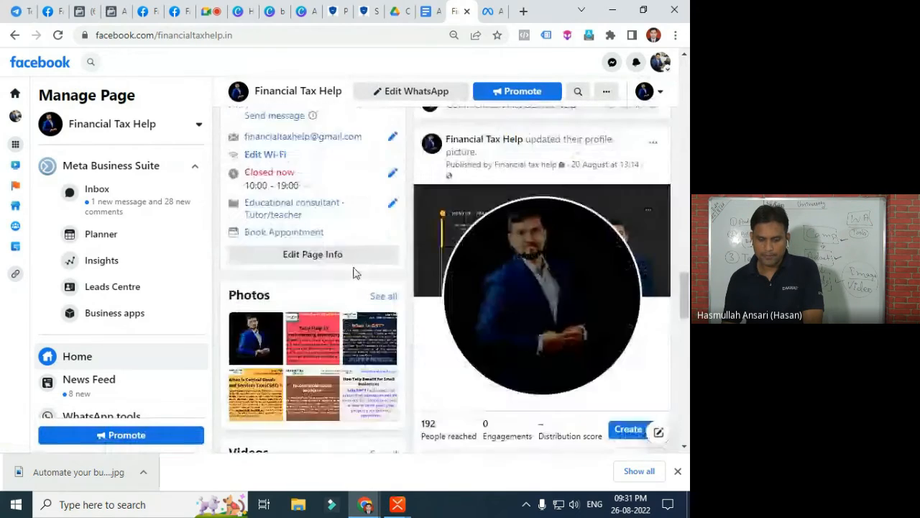
scroll(353, 273, "down", 2)
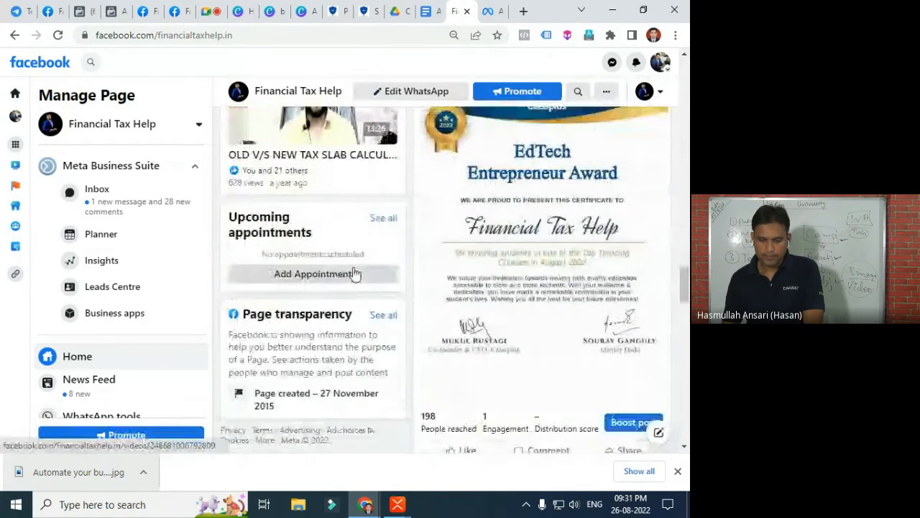
left_click(383, 314)
scroll(344, 322, "down", 3)
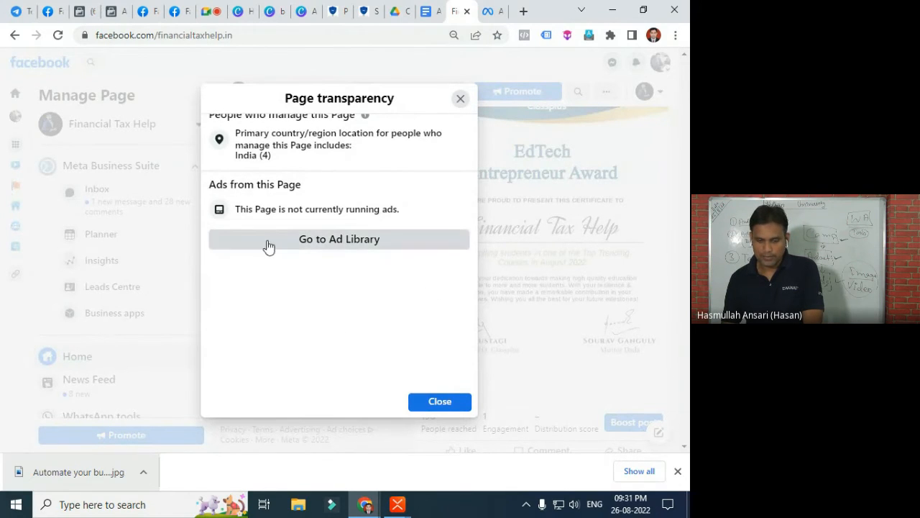
left_click(461, 99)
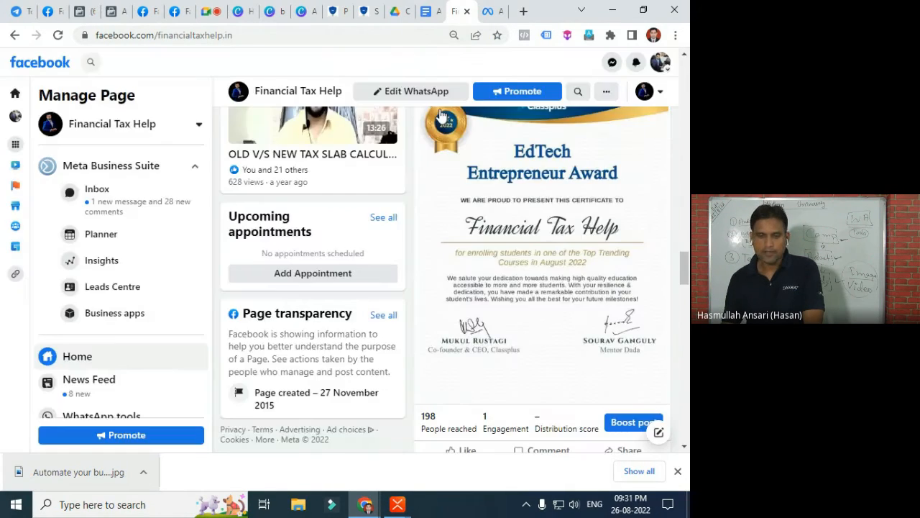
Search Facebook for Siddharth Rajsekar and open the verified public figure Page
left_click(90, 63)
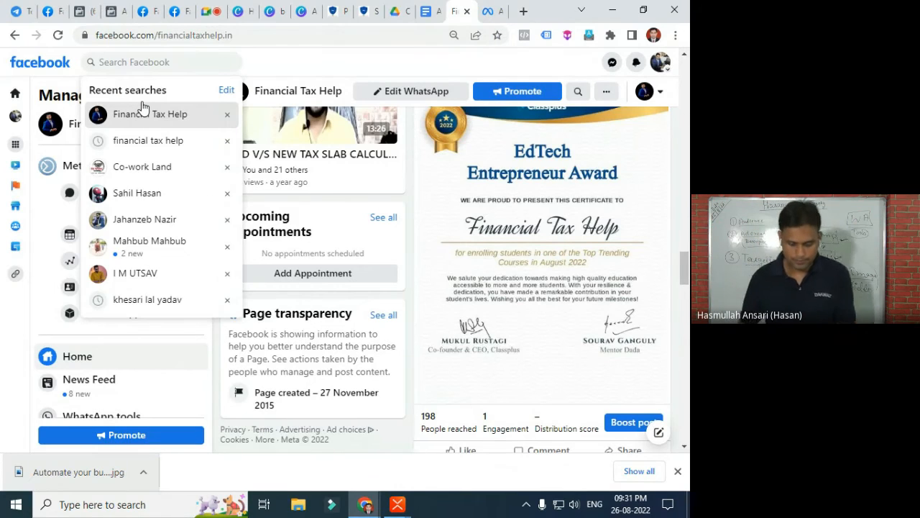
type("sidha")
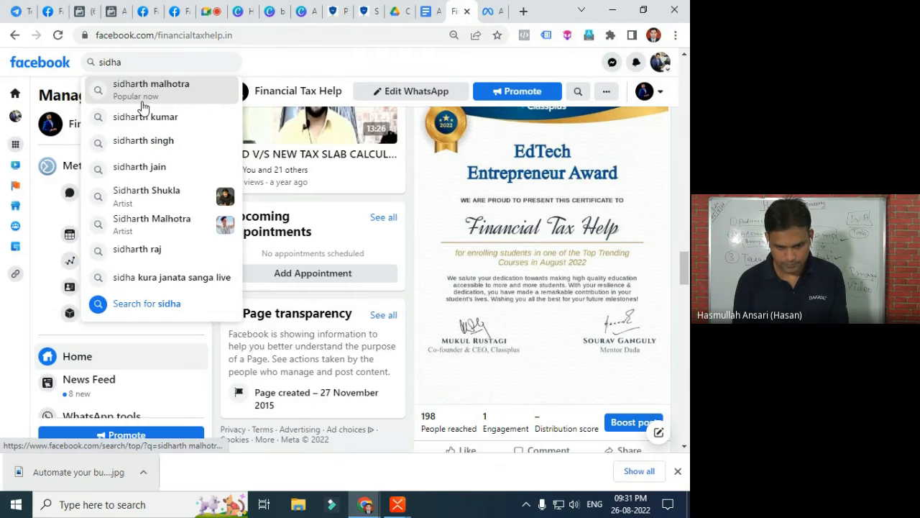
type("r")
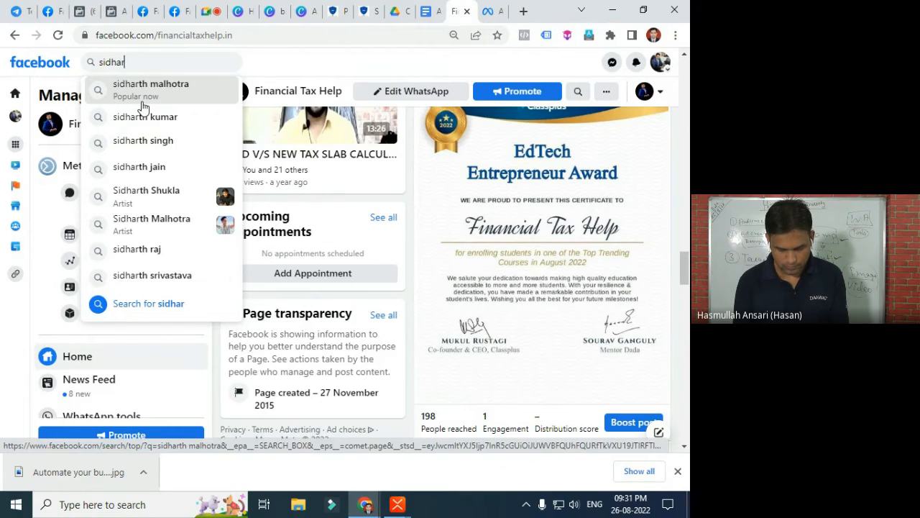
type("t ra")
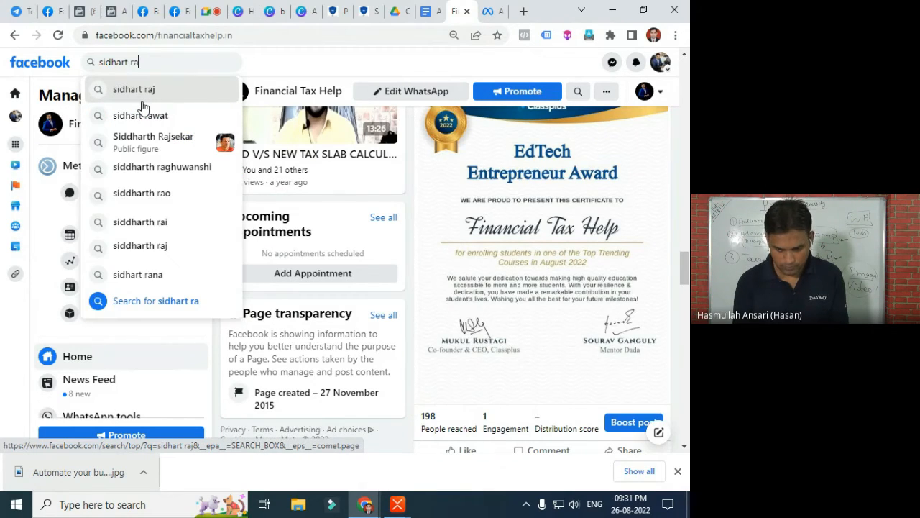
left_click(171, 139)
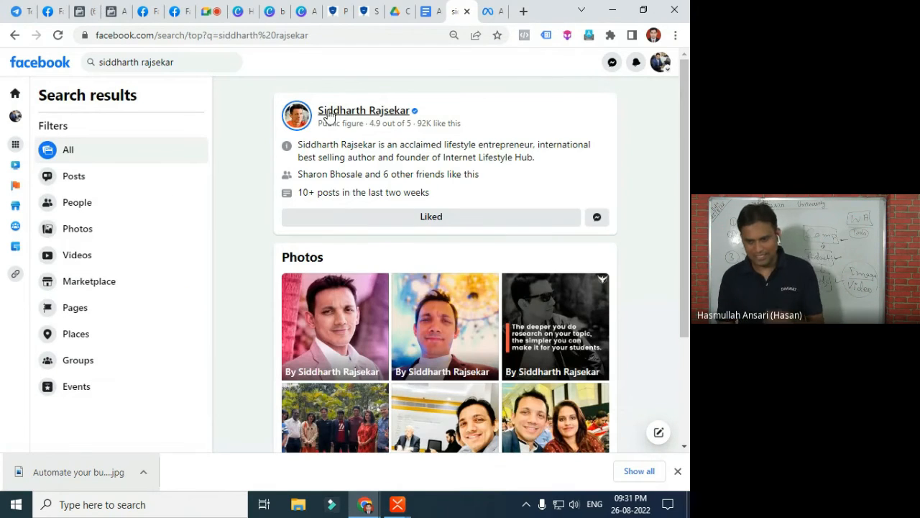
left_click(329, 113)
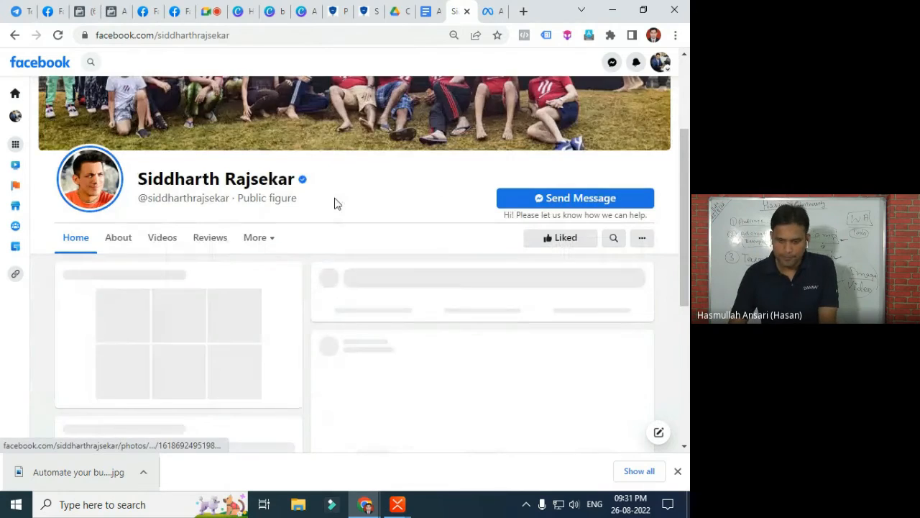
Open the full Page transparency details of Siddharth Rajsekar and go from there to the Page's Ad Library
scroll(319, 300, "down", 10)
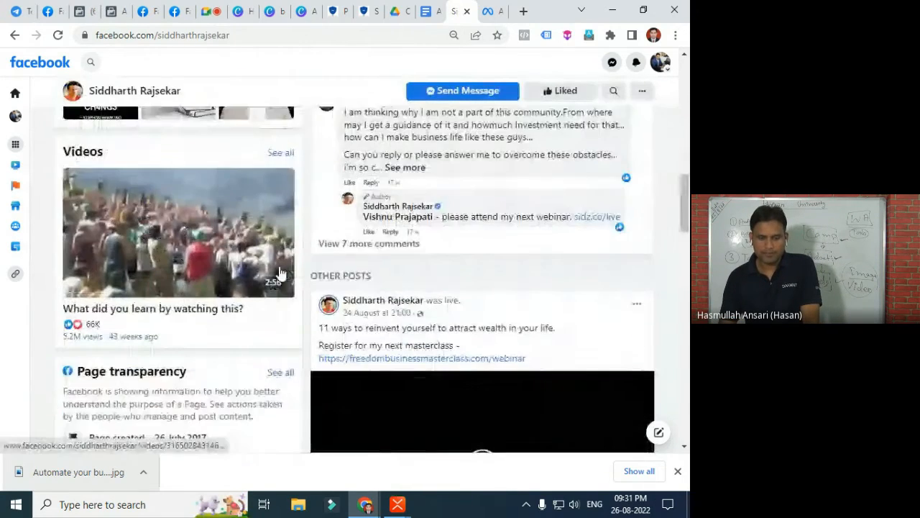
scroll(280, 273, "down", 2)
left_click(274, 241)
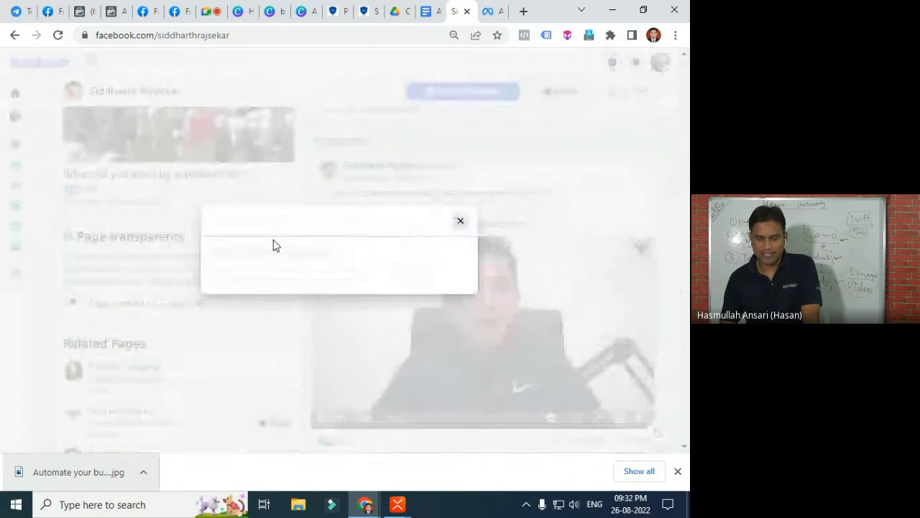
scroll(291, 313, "down", 3)
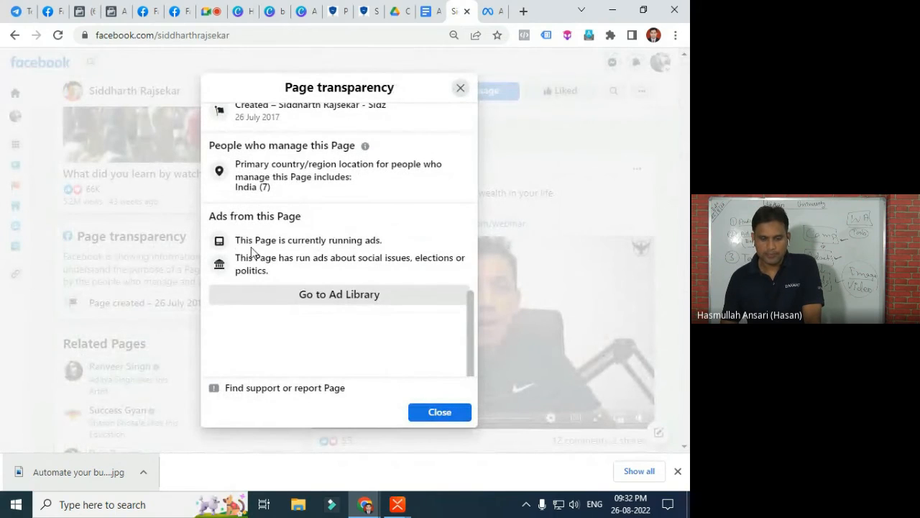
left_click(350, 300)
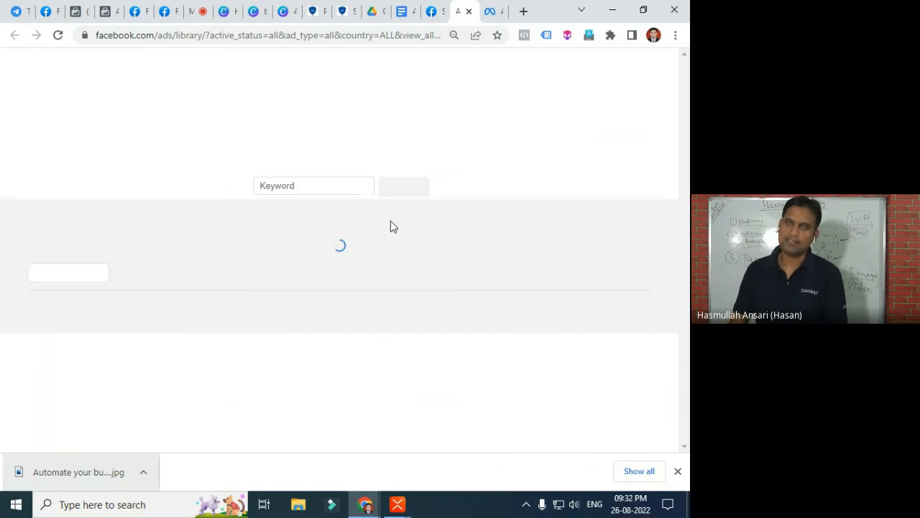
Examine the Siddharth Rajsekar ads in the Ad Library, from the August 2022 launches back to those of May 2022
scroll(350, 340, "down", 5)
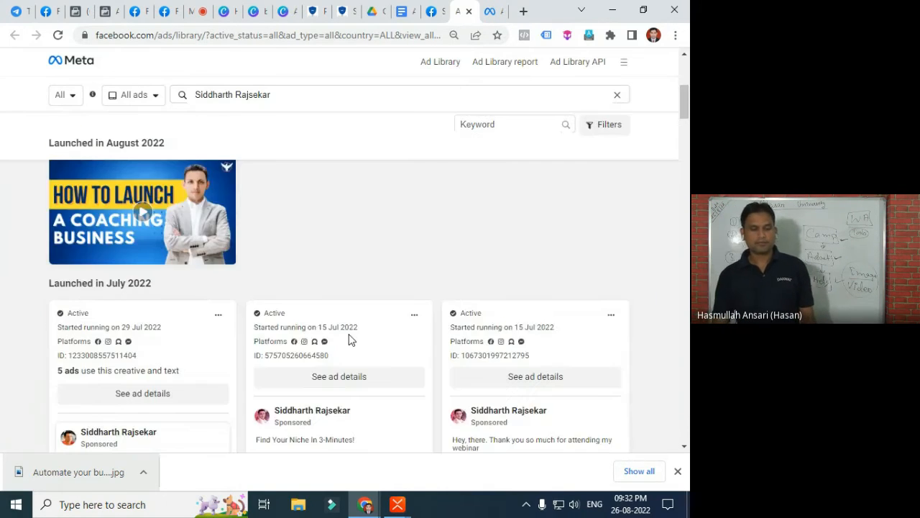
scroll(349, 338, "up", 3)
scroll(244, 287, "up", 2)
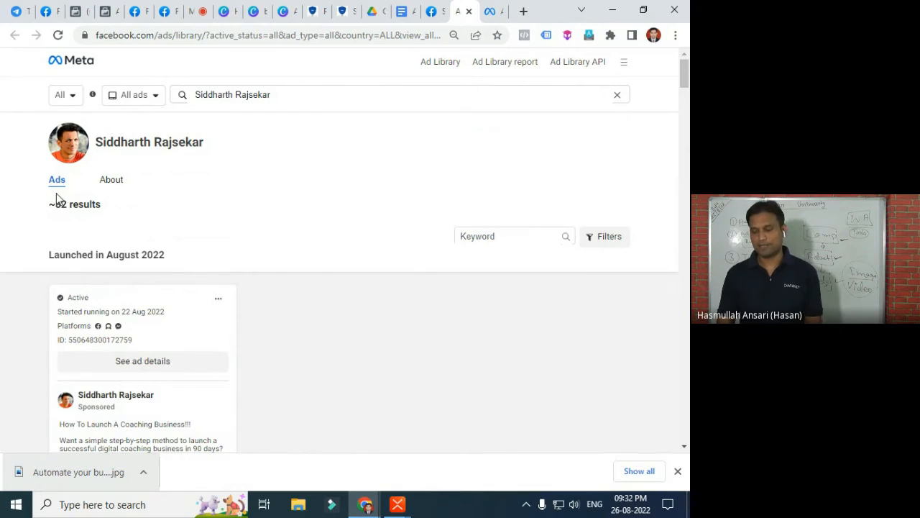
scroll(193, 277, "down", 3)
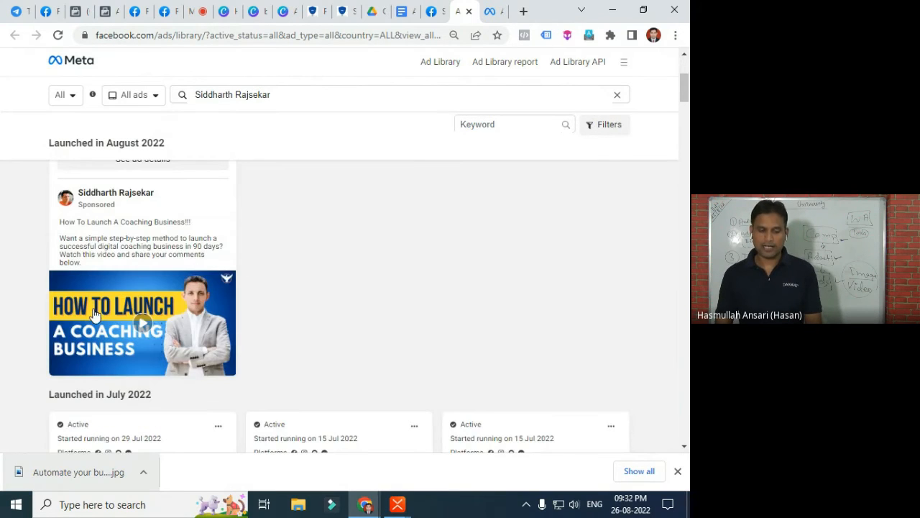
scroll(95, 315, "down", 6)
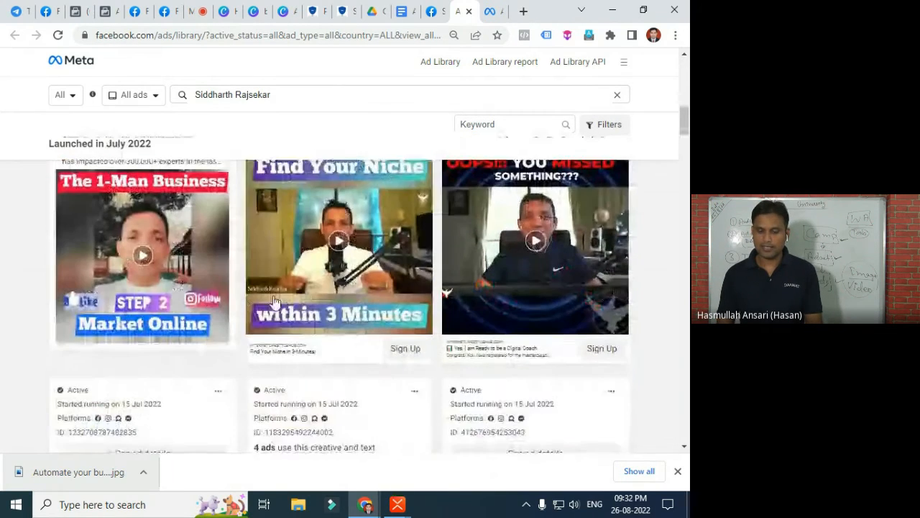
scroll(288, 299, "down", 8)
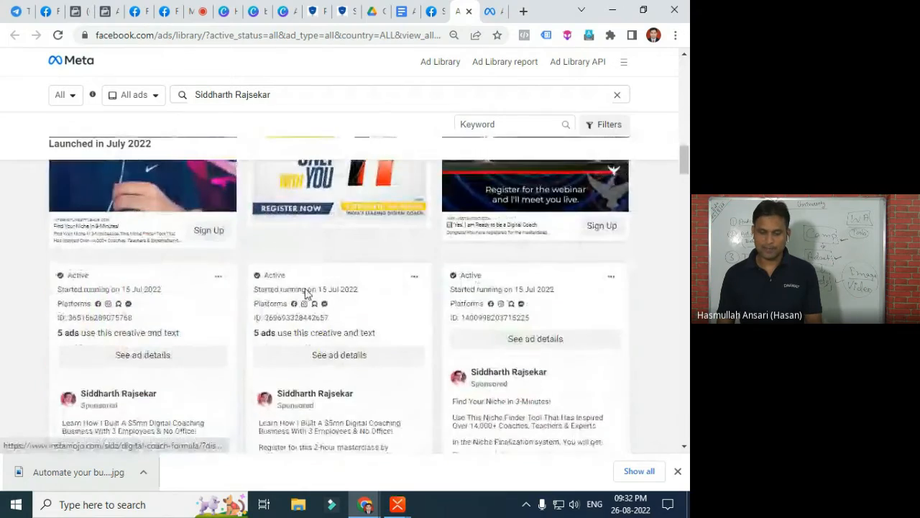
scroll(306, 292, "down", 10)
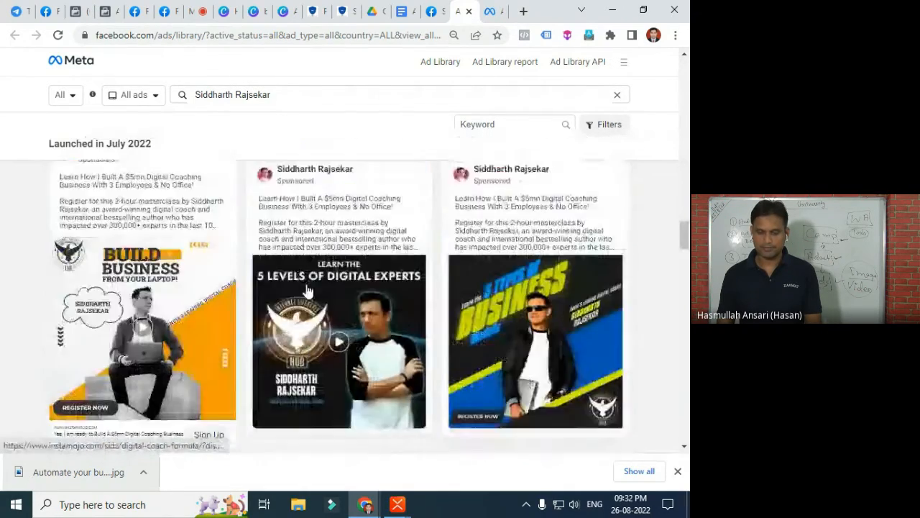
scroll(307, 289, "down", 10)
scroll(307, 284, "down", 3)
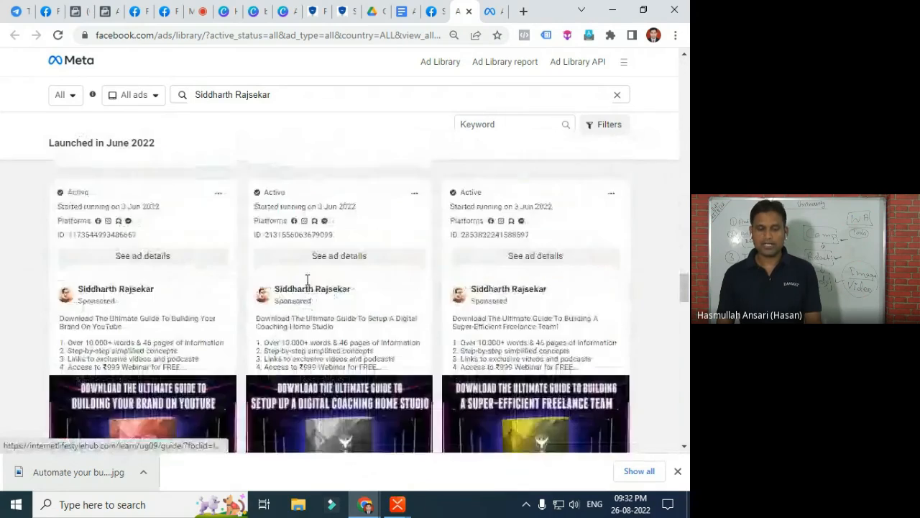
scroll(307, 279, "down", 9)
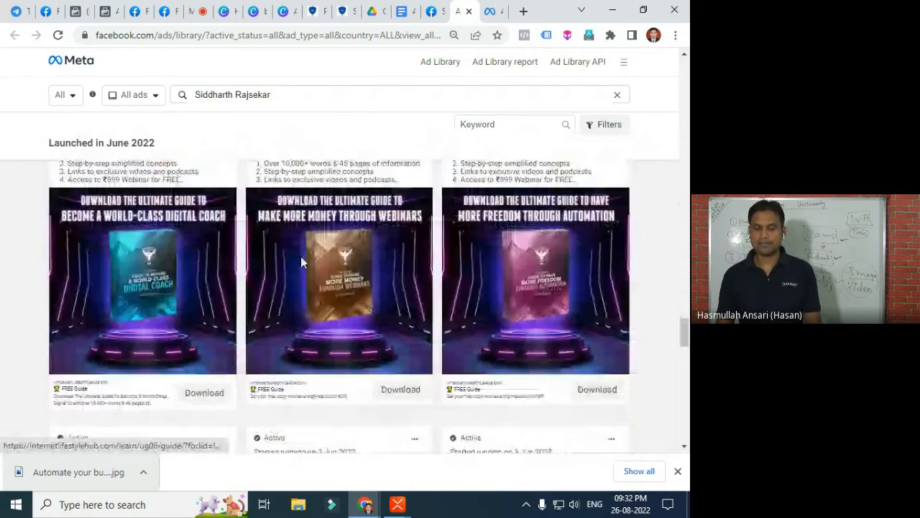
scroll(302, 262, "down", 9)
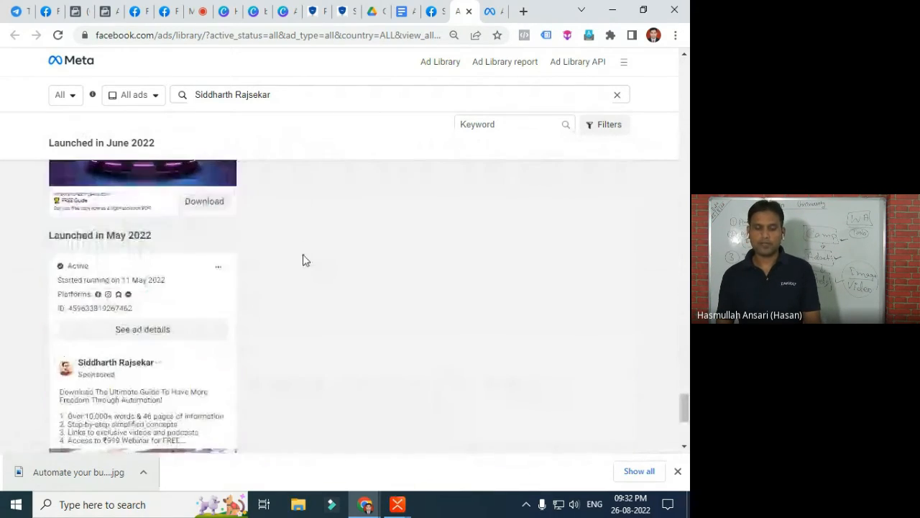
scroll(302, 261, "down", 4)
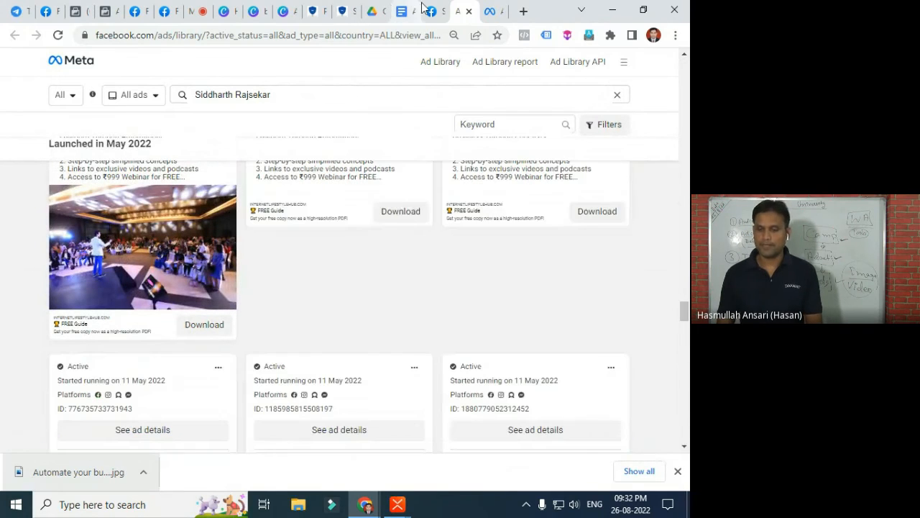
Close the Ad Library and the Page transparency details of Siddharth Rajsekar, and switch to the Google Meet call
left_click(469, 11)
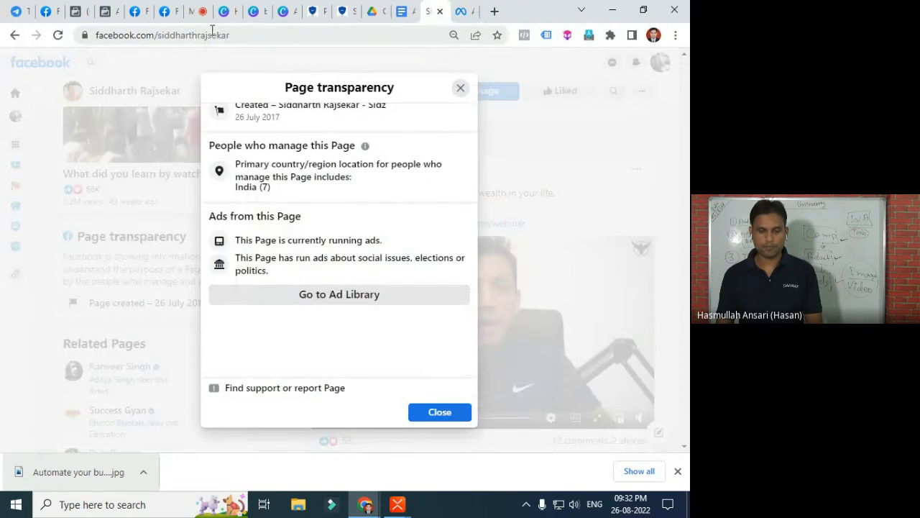
left_click(460, 89)
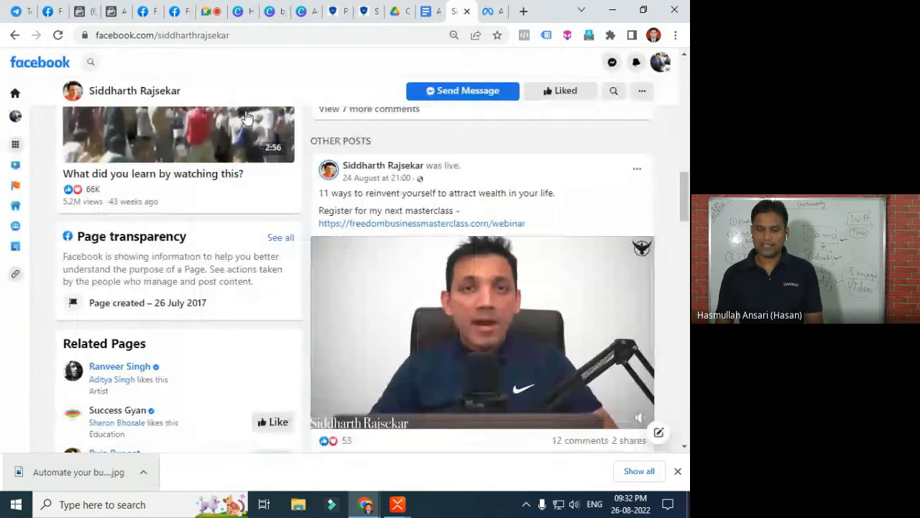
scroll(278, 216, "up", 10)
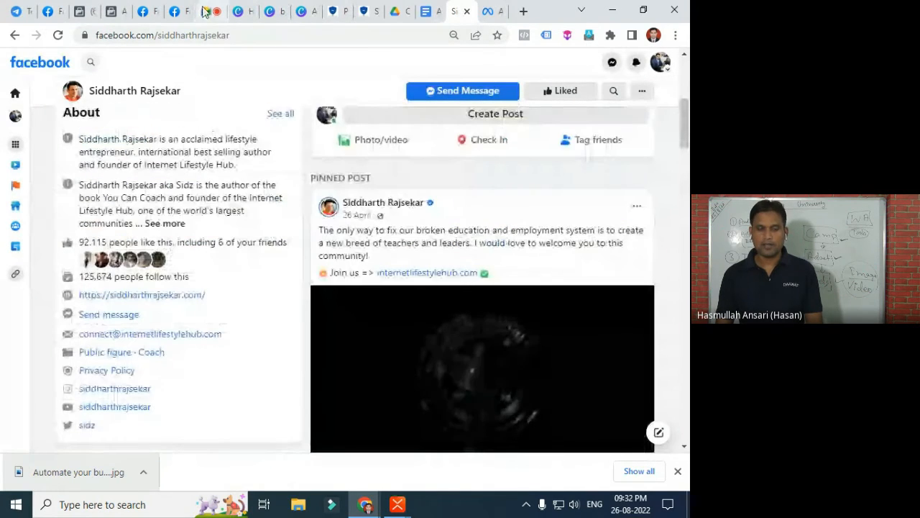
left_click(209, 10)
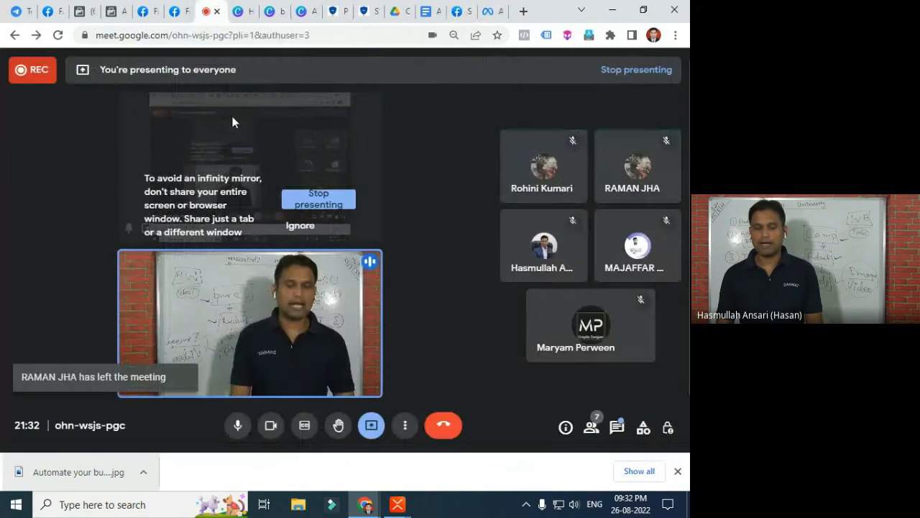
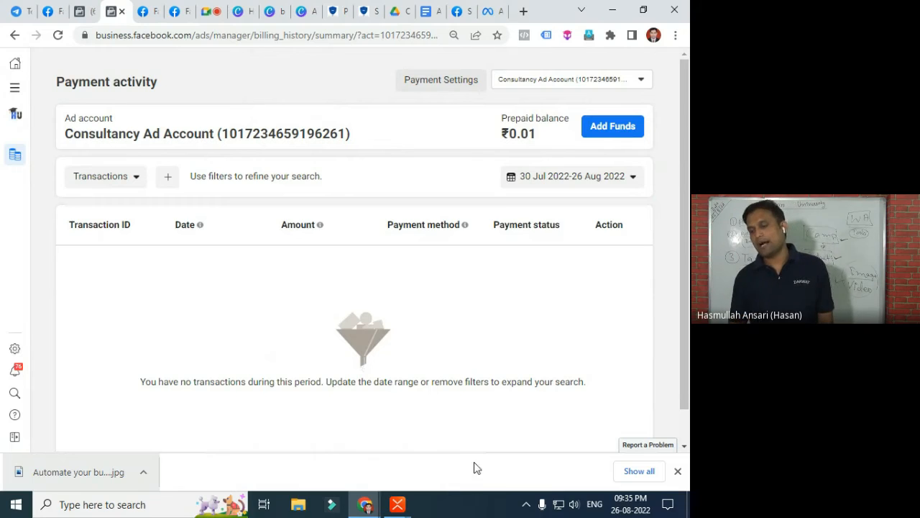
Start adding funds of ₹1000 to the Consultancy Ad Account's prepaid balance with UPI as the payment method
left_click(604, 128)
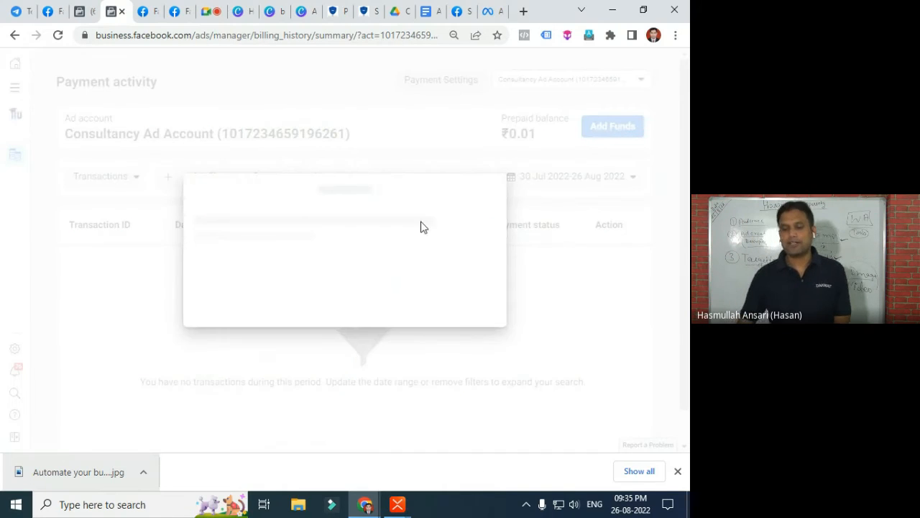
left_click(303, 166)
key("BackSpace")
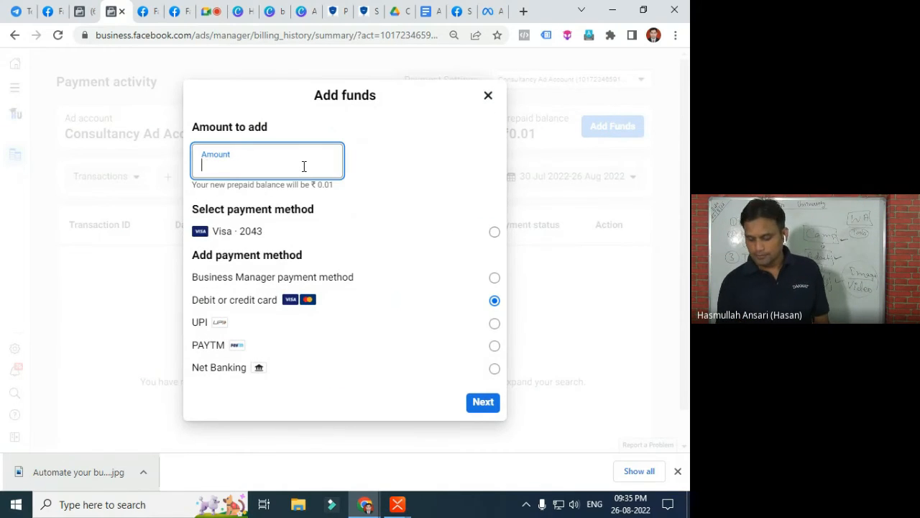
type("1000")
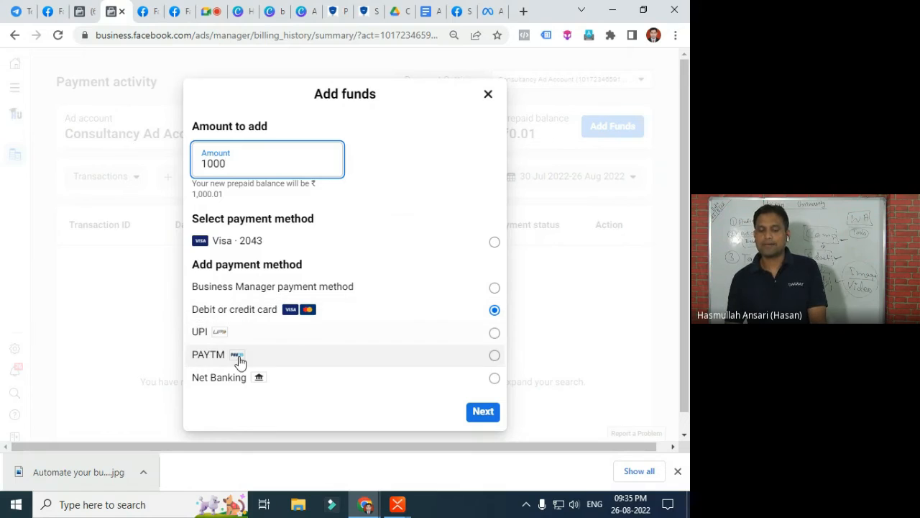
left_click(435, 343)
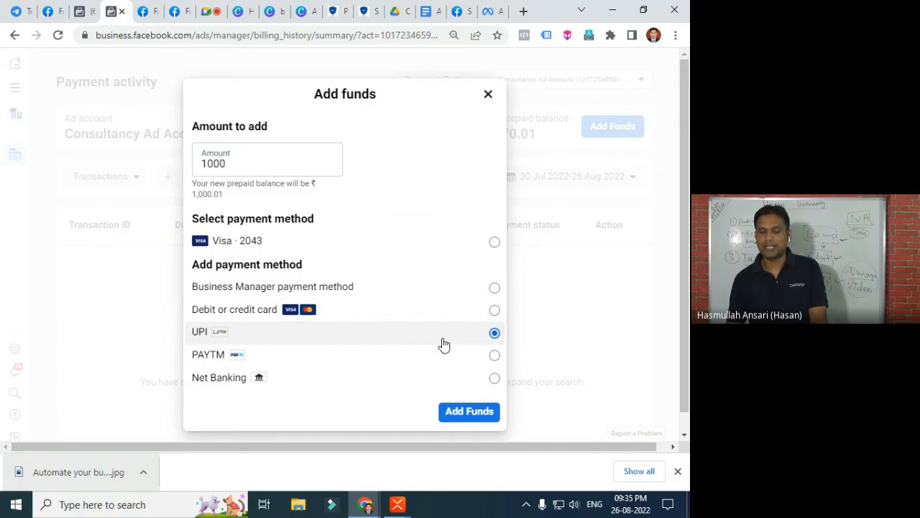
left_click(468, 411)
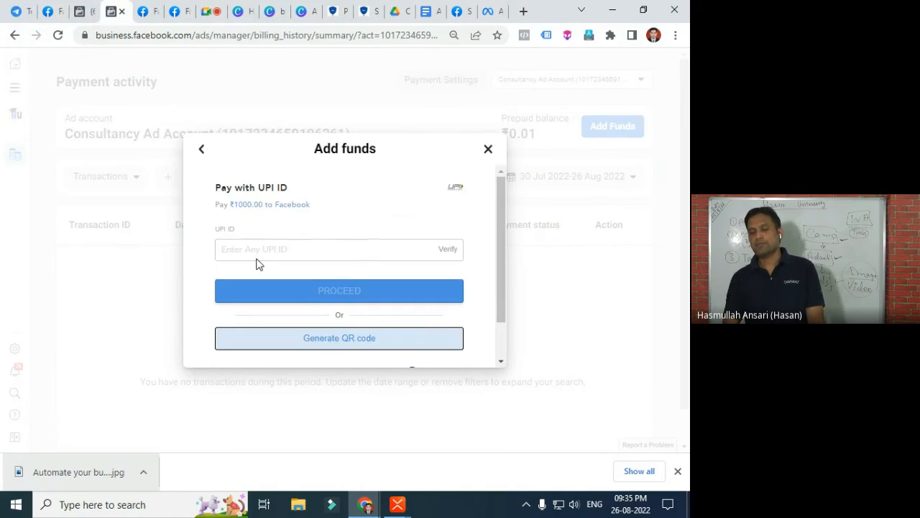
Generate the UPI payment QR code, close its payment page and dismiss the Add funds dialog
left_click(262, 250)
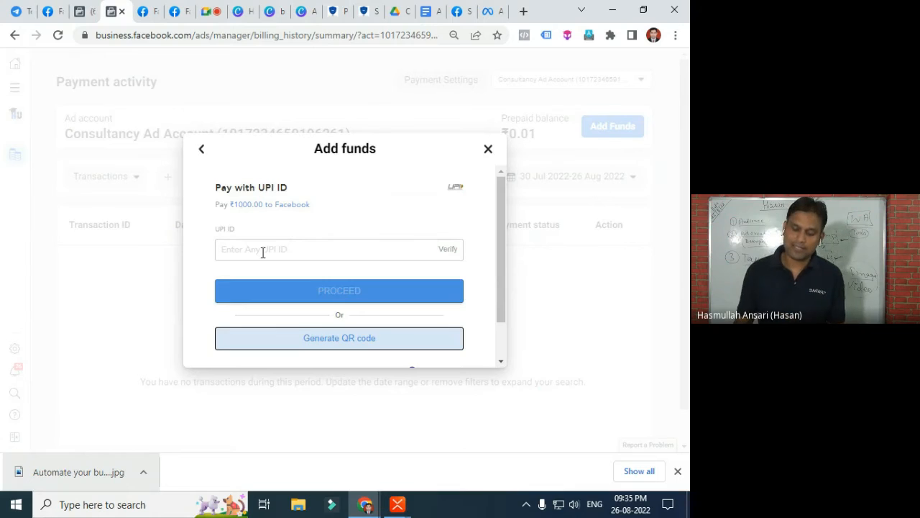
left_click(385, 344)
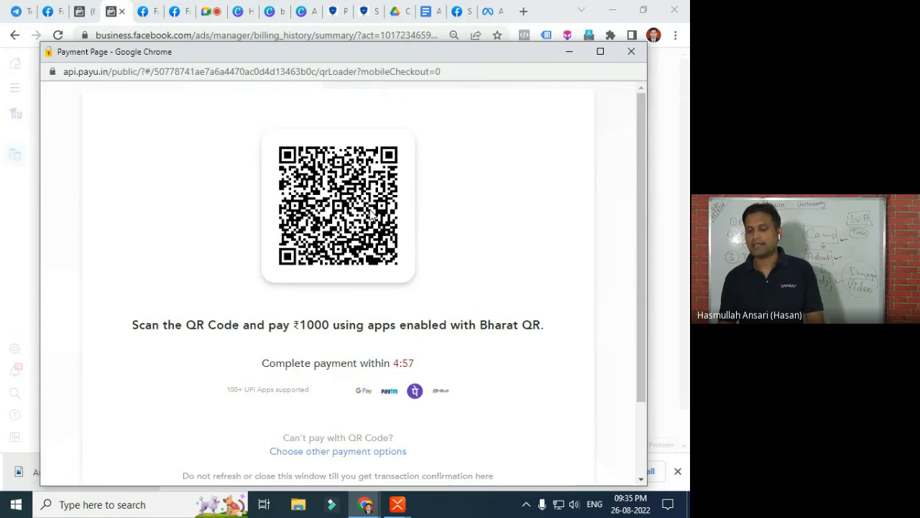
left_click(632, 51)
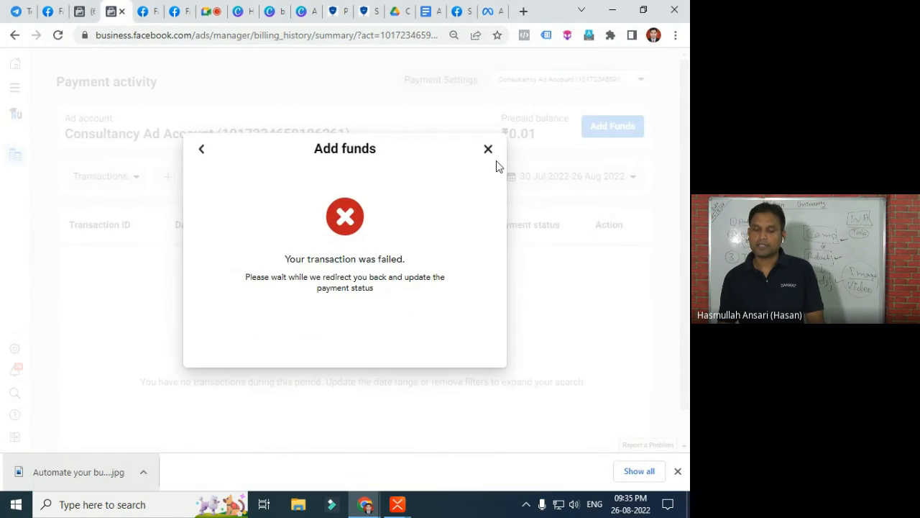
left_click(489, 149)
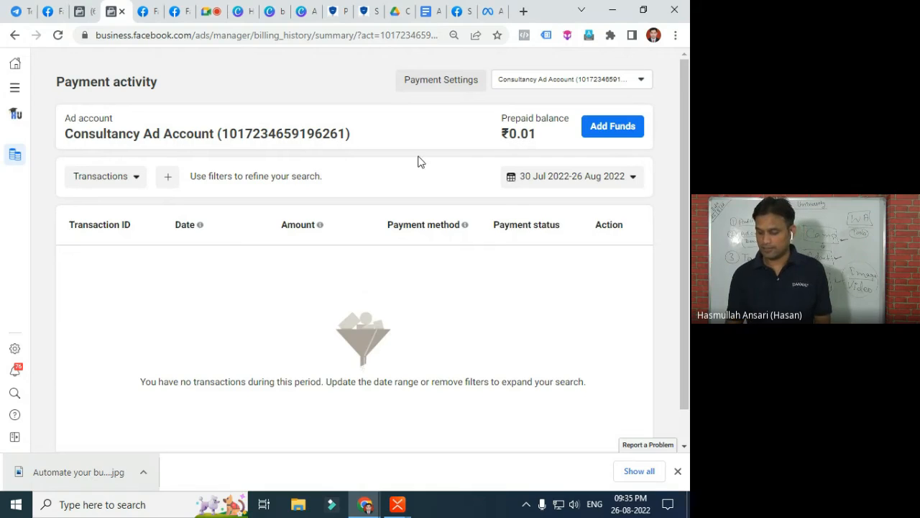
left_click(16, 87)
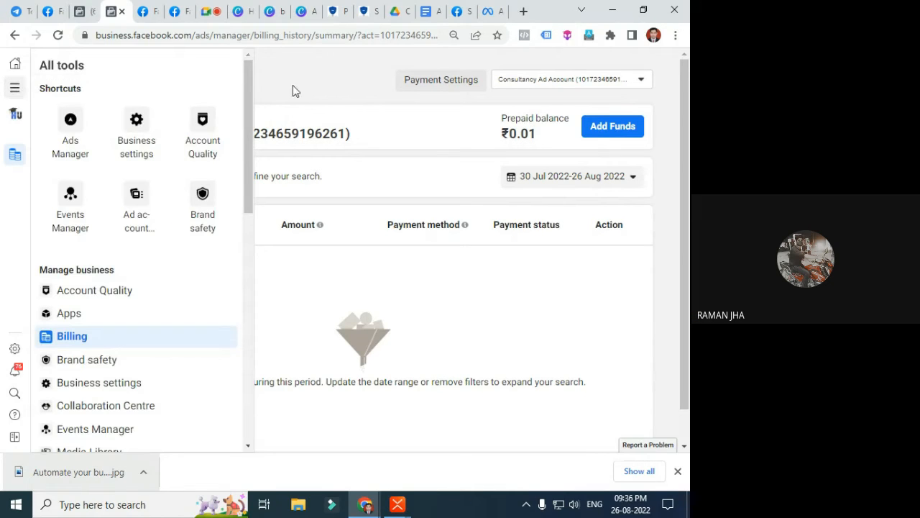
left_click(304, 70)
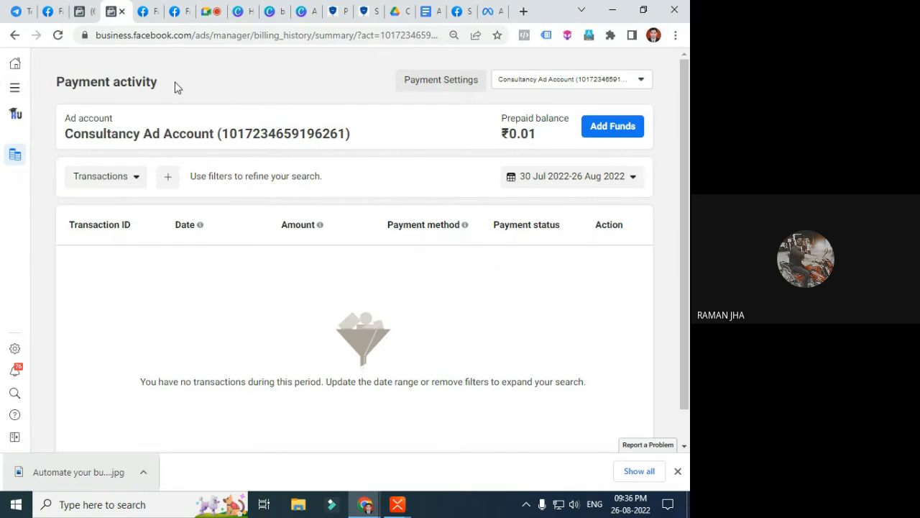
left_click(15, 87)
left_click(289, 91)
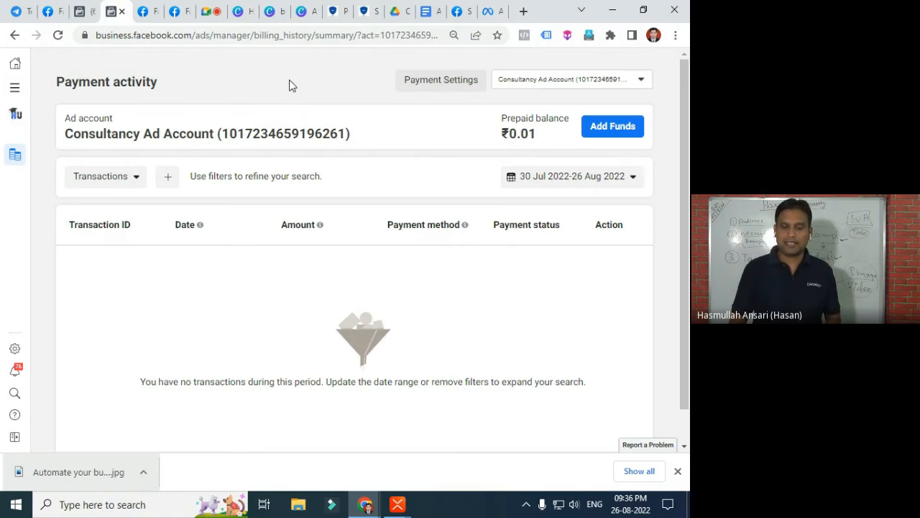
left_click(79, 8)
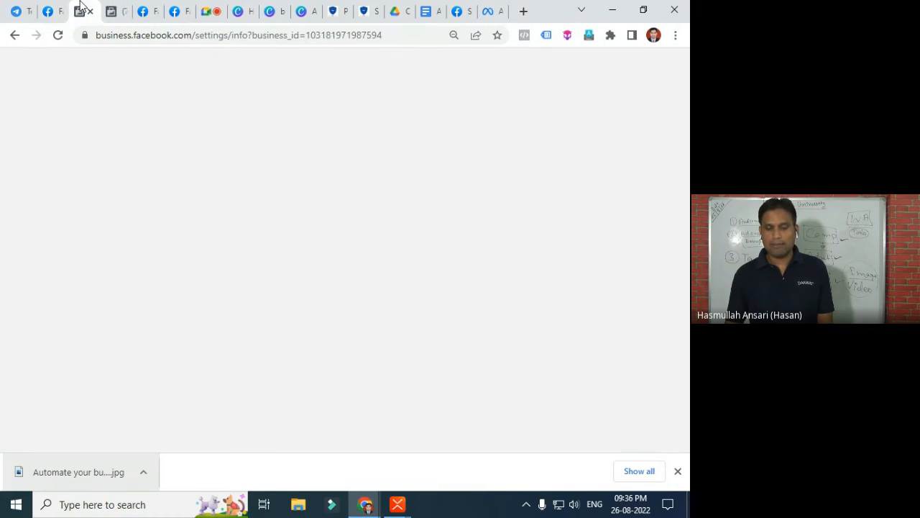
left_click(115, 11)
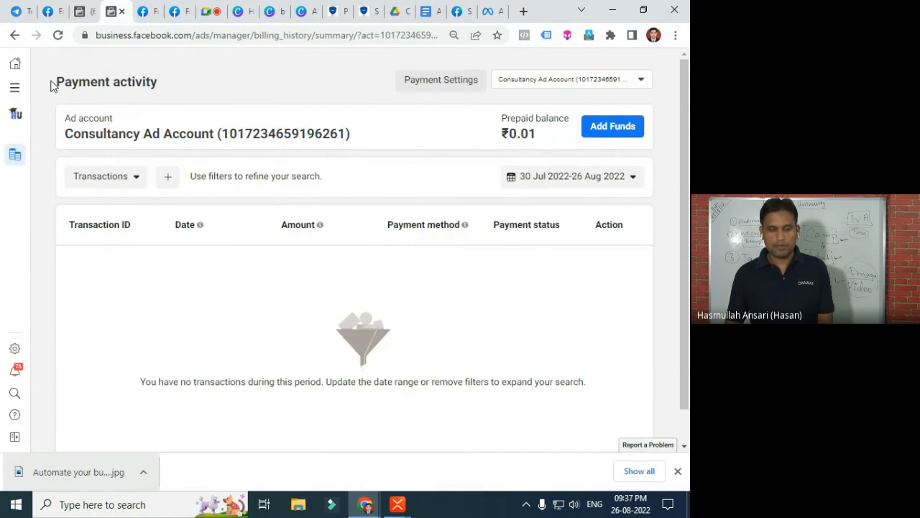
Go from Payment activity to Ads Manager and open Test Campaign for editing to review its settings
left_click(14, 87)
left_click(69, 137)
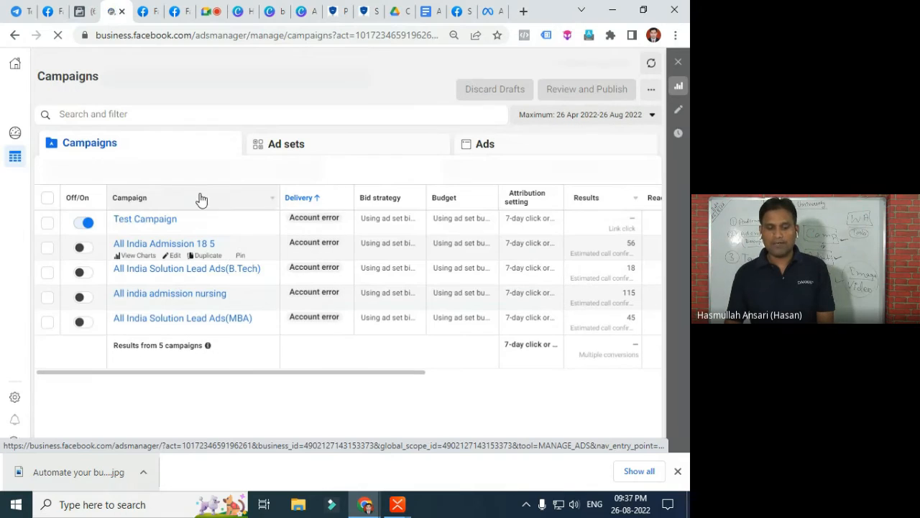
left_click(145, 221)
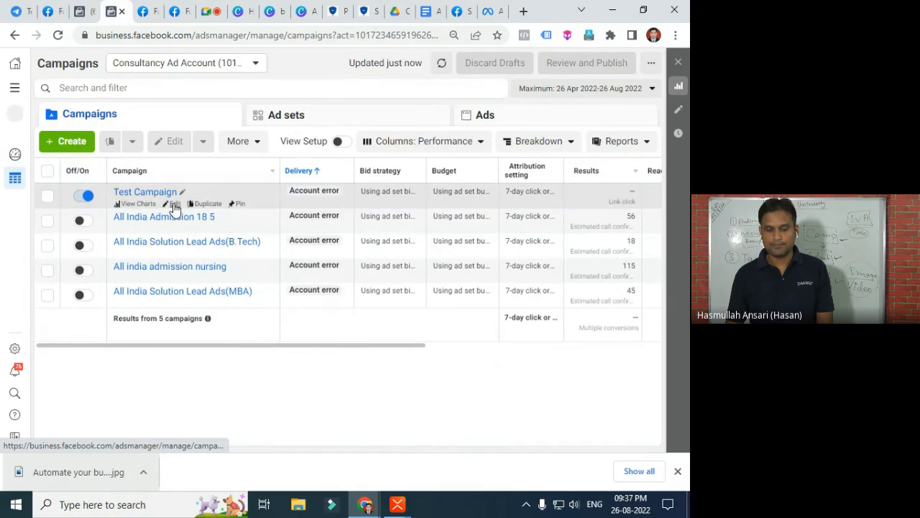
left_click(173, 205)
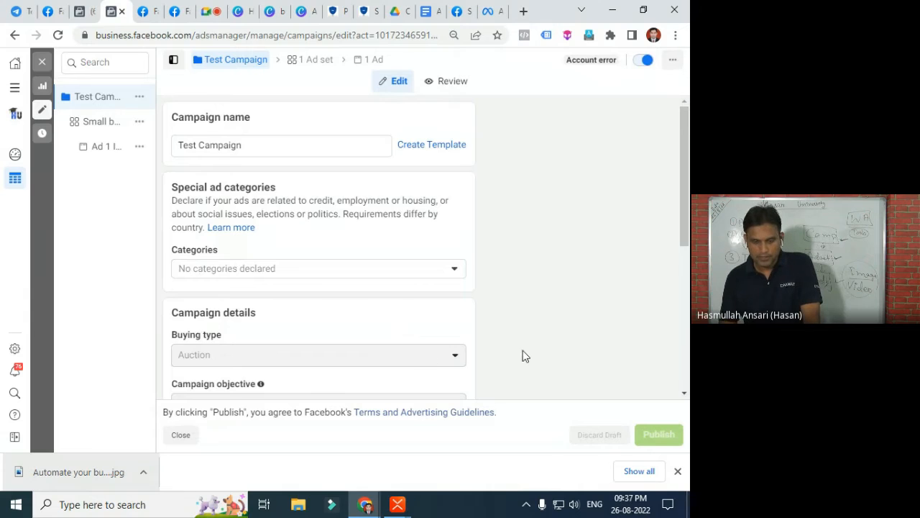
scroll(536, 367, "down", 10)
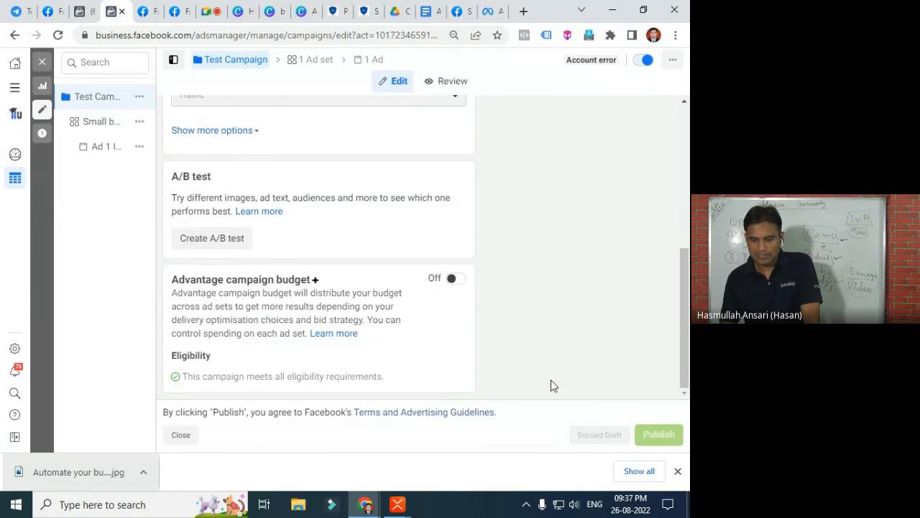
Open the ad set Small business 25 - 40 Delhi and examine its budget and schedule, including the ad scheduling options
left_click(99, 125)
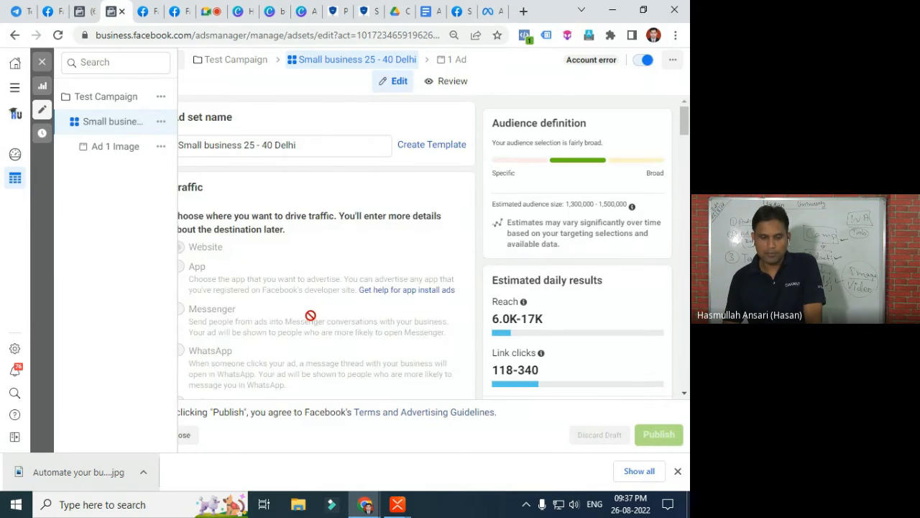
scroll(309, 314, "down", 6)
scroll(330, 308, "down", 4)
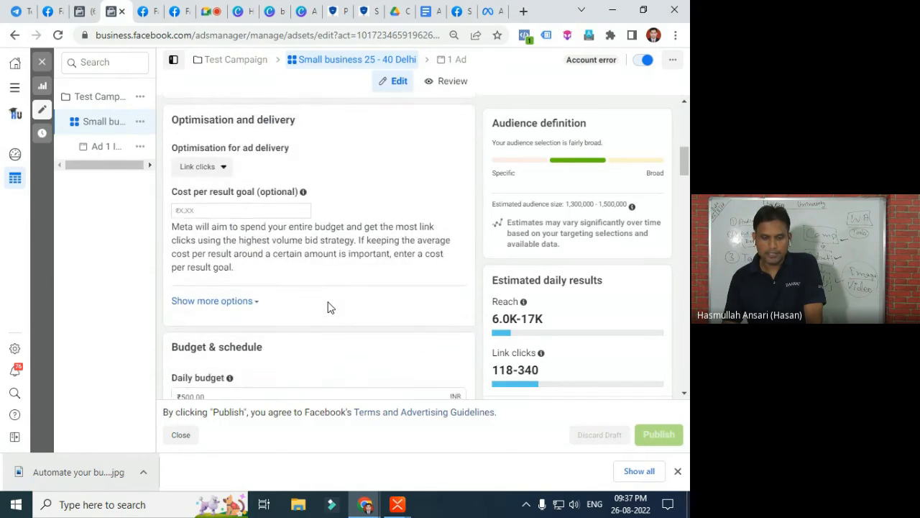
scroll(329, 308, "up", 1)
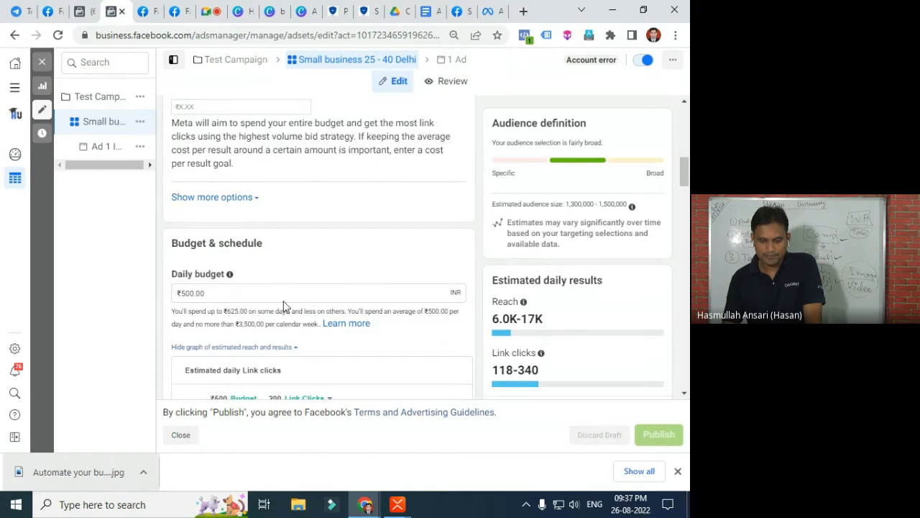
scroll(284, 302, "down", 2)
scroll(287, 213, "down", 2)
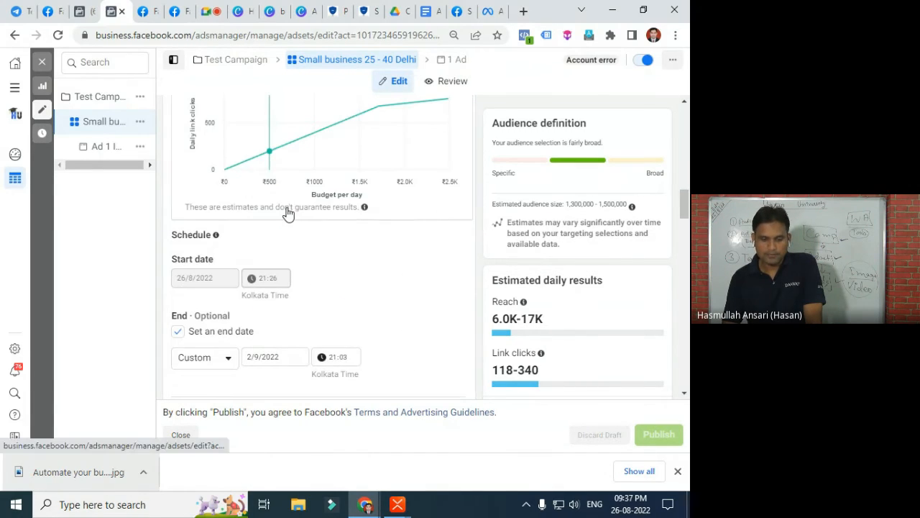
scroll(297, 220, "down", 1)
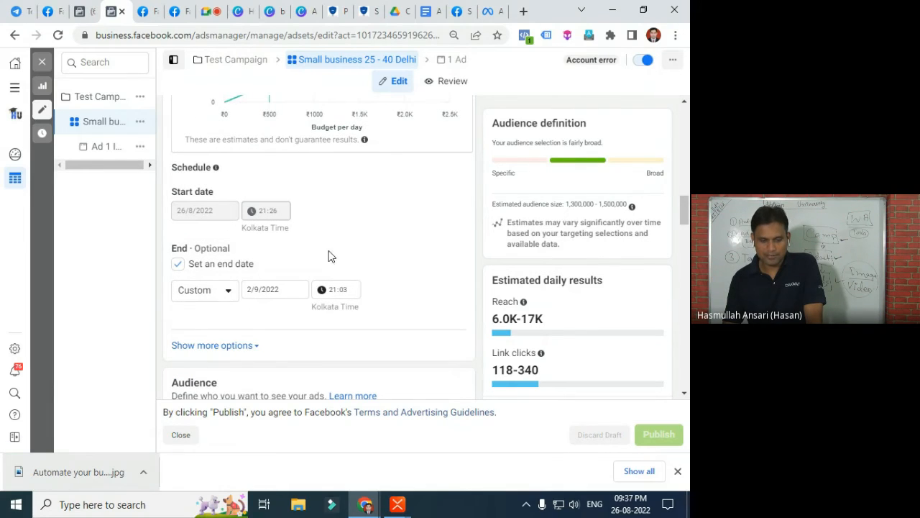
scroll(309, 258, "up", 1)
scroll(280, 262, "down", 3)
left_click(245, 211)
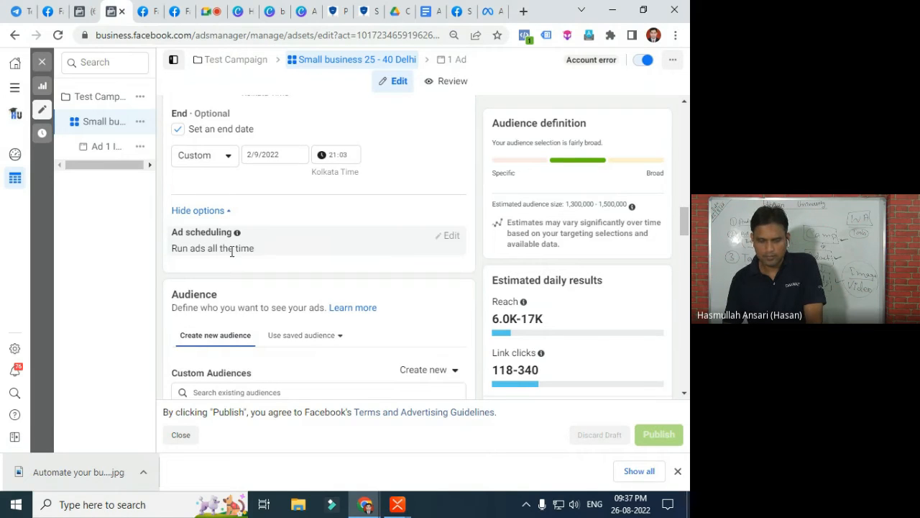
Show the additional optimisation and delivery options, and examine the charging basis, delivery type and daily budget
scroll(293, 259, "up", 2)
scroll(247, 260, "up", 5)
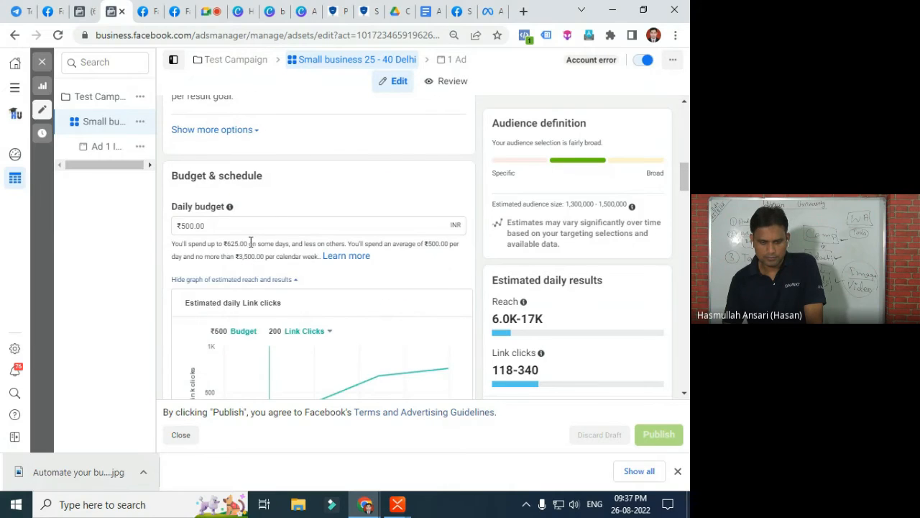
scroll(248, 259, "up", 1)
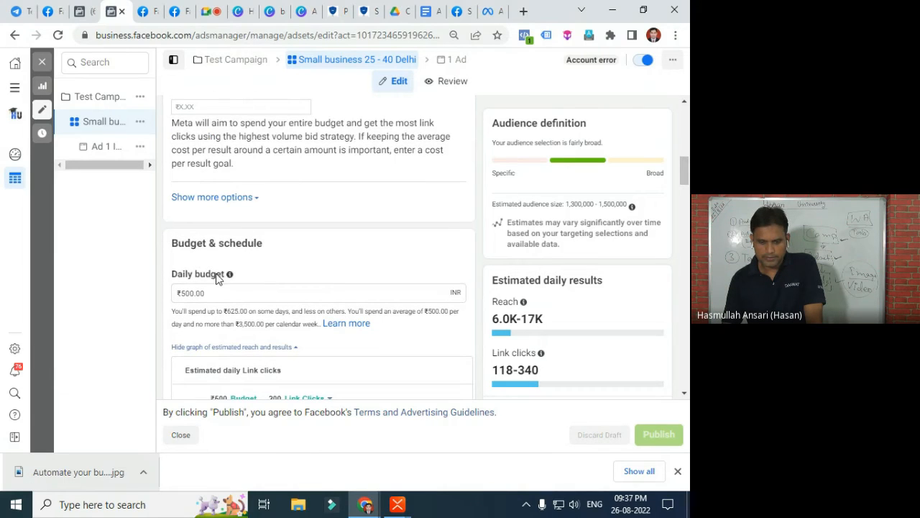
left_click(247, 198)
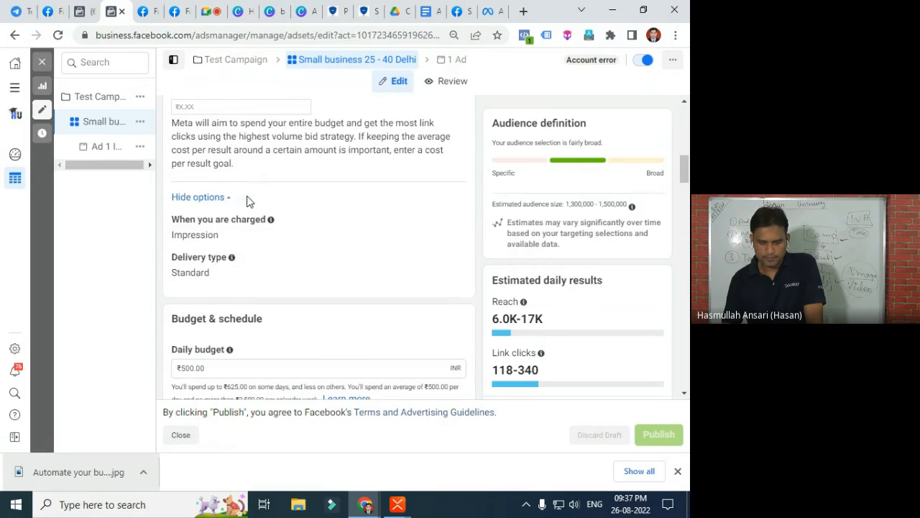
scroll(277, 241, "down", 2)
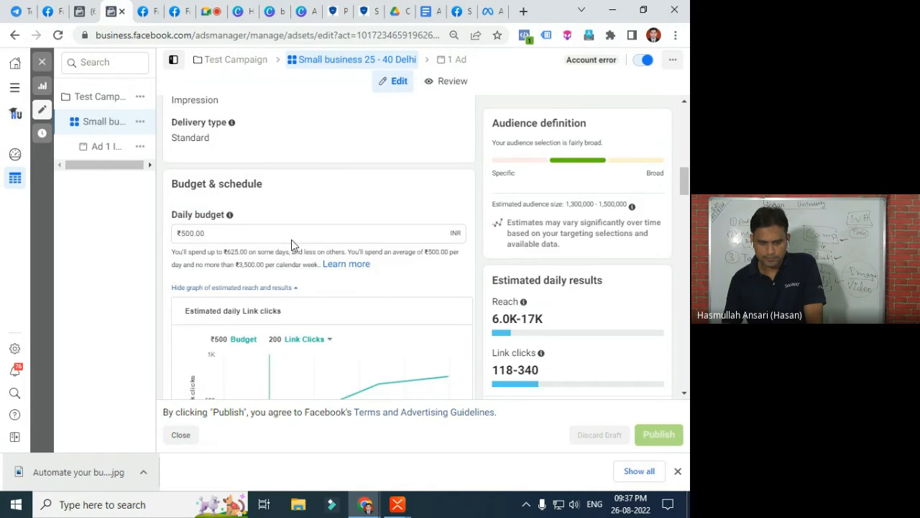
mouse_move(229, 215)
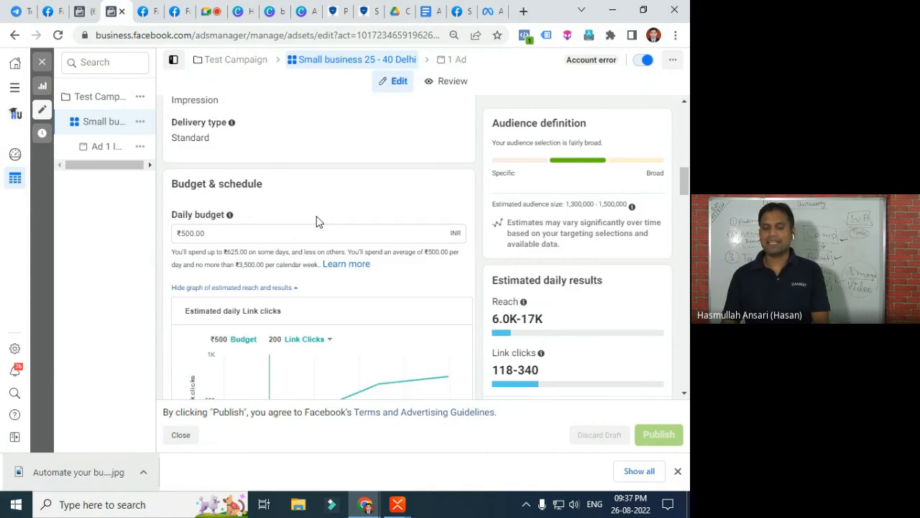
scroll(290, 269, "down", 1)
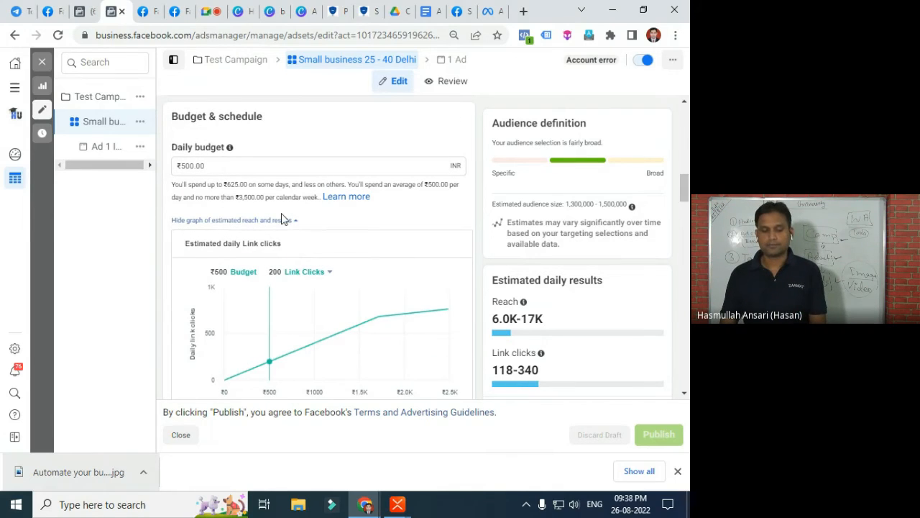
Set the ad set's end date to 1 week in its schedule
scroll(288, 216, "down", 3)
scroll(272, 265, "down", 1)
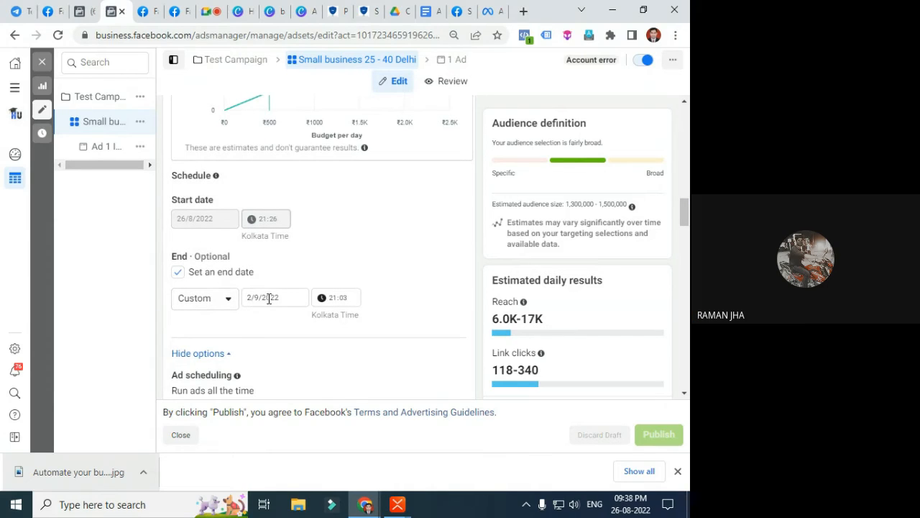
left_click(229, 298)
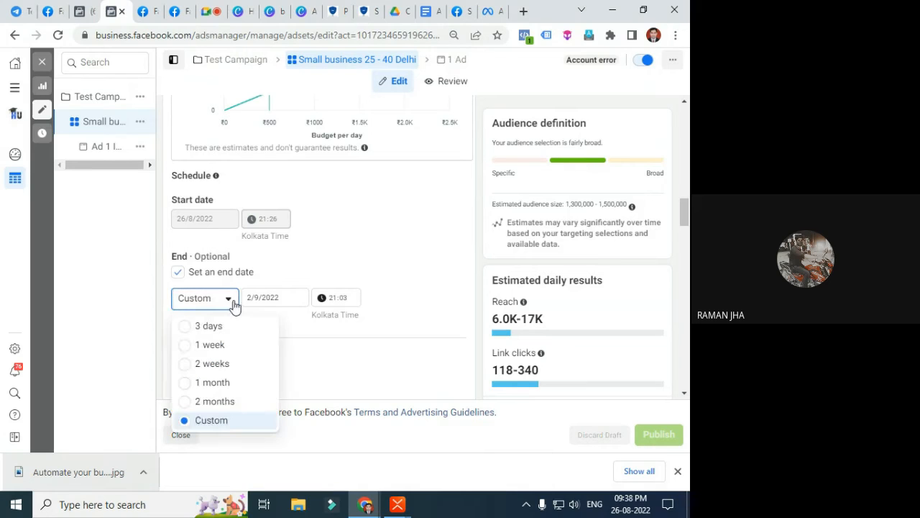
left_click(229, 350)
scroll(392, 278, "down", 3)
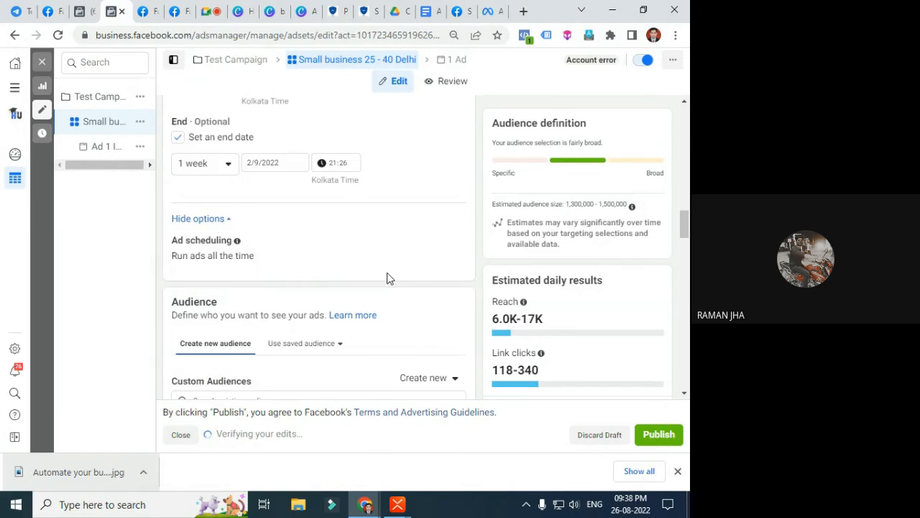
scroll(329, 294, "up", 8)
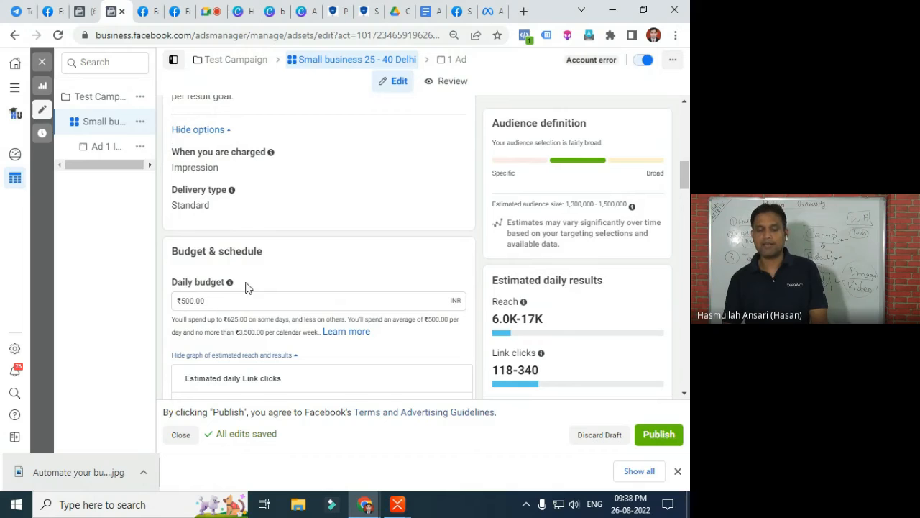
Close the ad set editor for Small business 25 - 40 Delhi and discard its unpublished draft changes
scroll(199, 269, "down", 1)
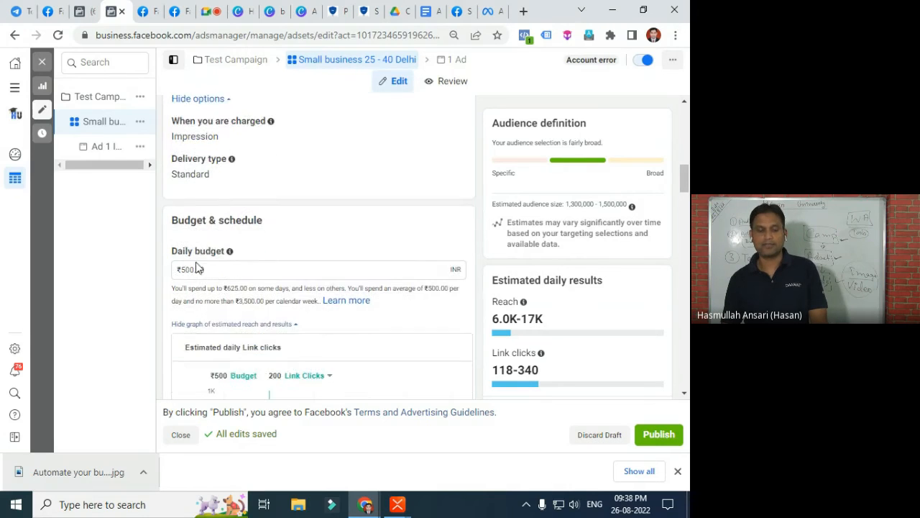
left_click(42, 63)
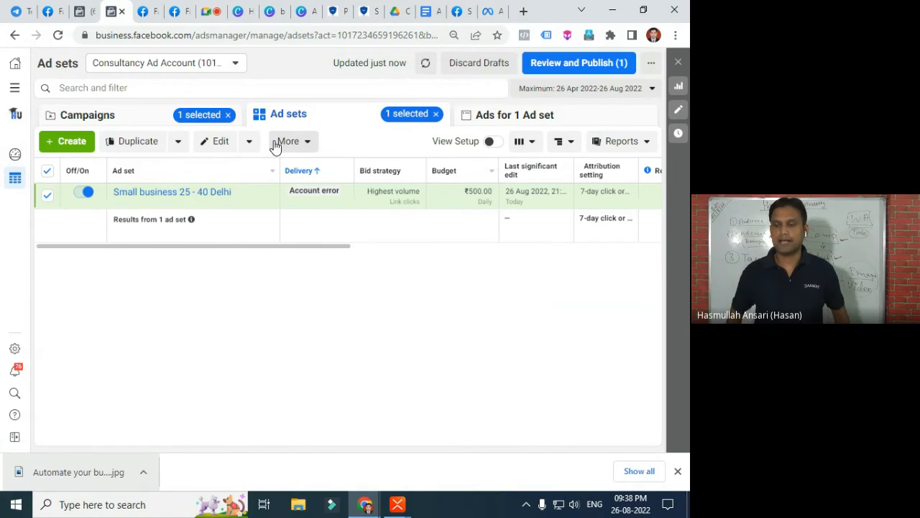
left_click(476, 65)
left_click(437, 237)
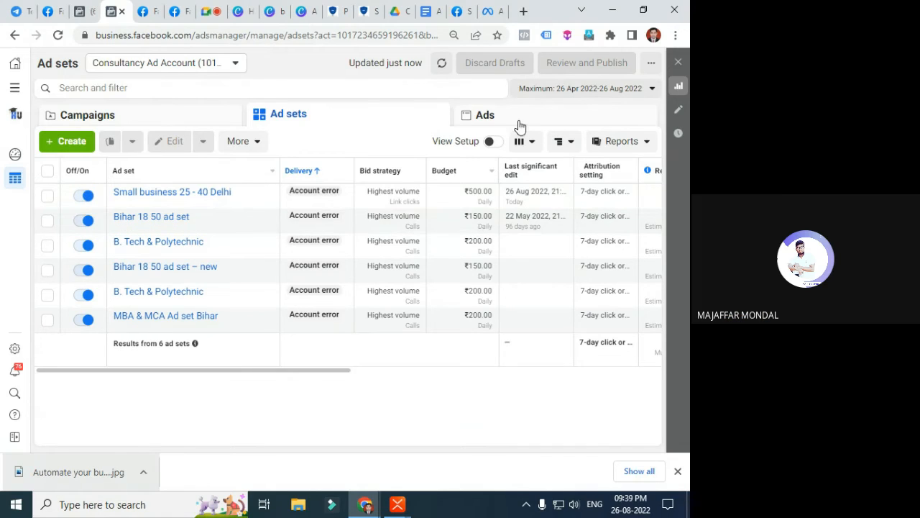
Switch to the Google Meet call and stop presenting the screen
left_click(212, 8)
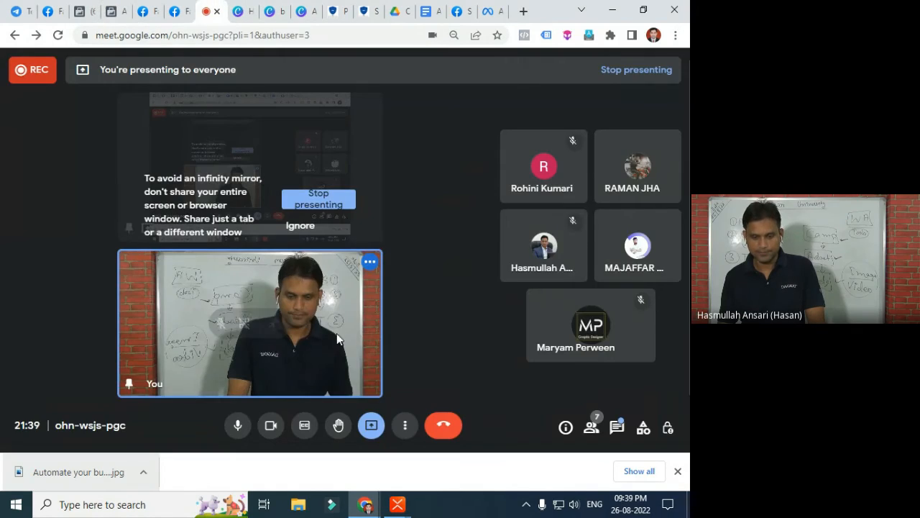
left_click(313, 203)
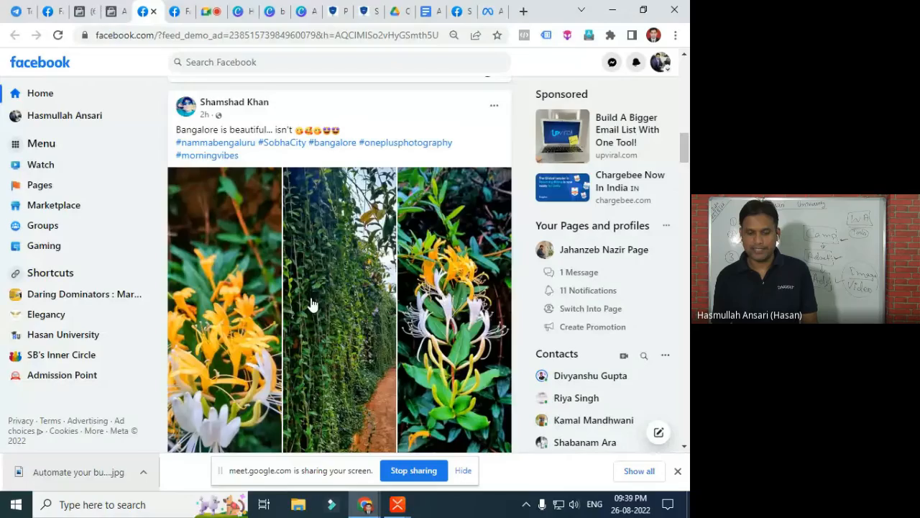
Examine how sponsored ads appear among the posts in the Facebook home feed and in its Sponsored section
scroll(310, 305, "down", 8)
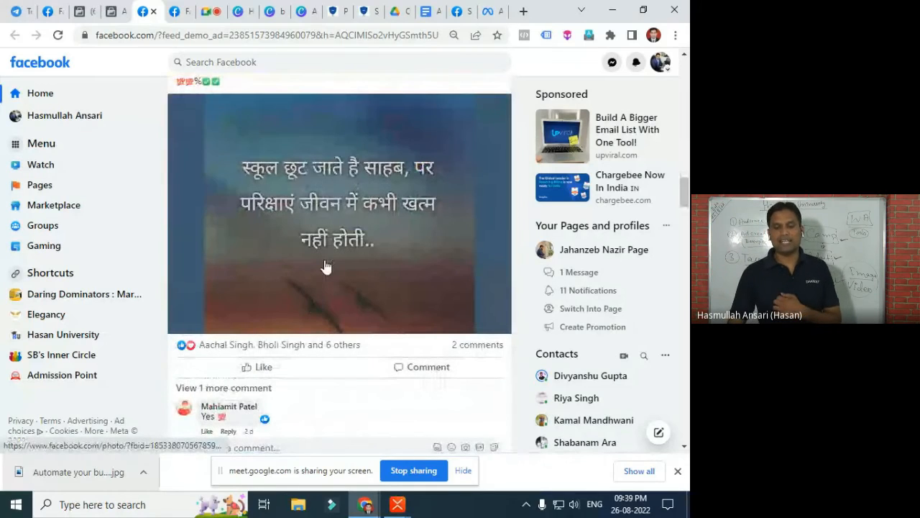
scroll(326, 266, "down", 10)
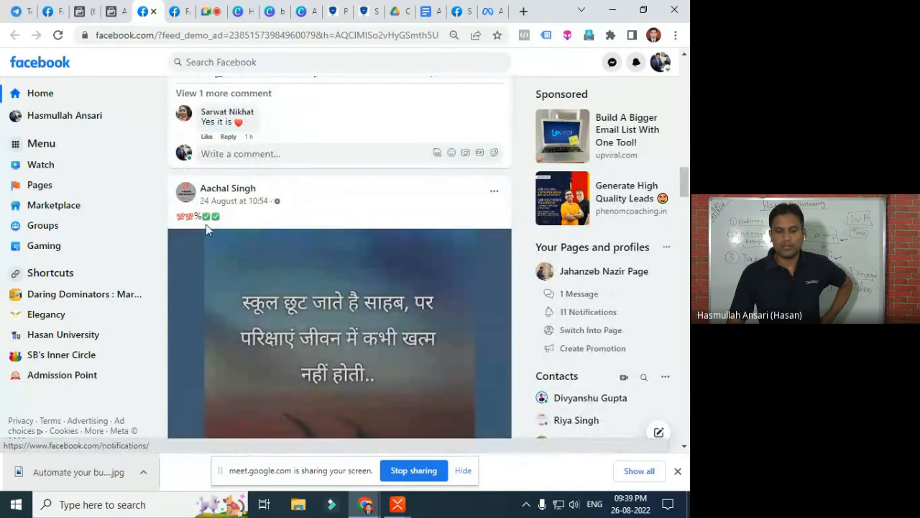
scroll(267, 264, "down", 2)
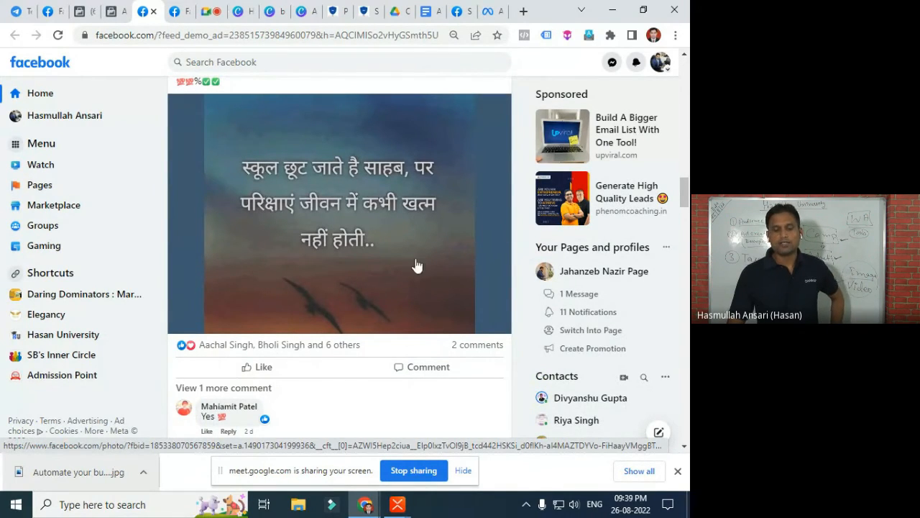
scroll(416, 266, "down", 1)
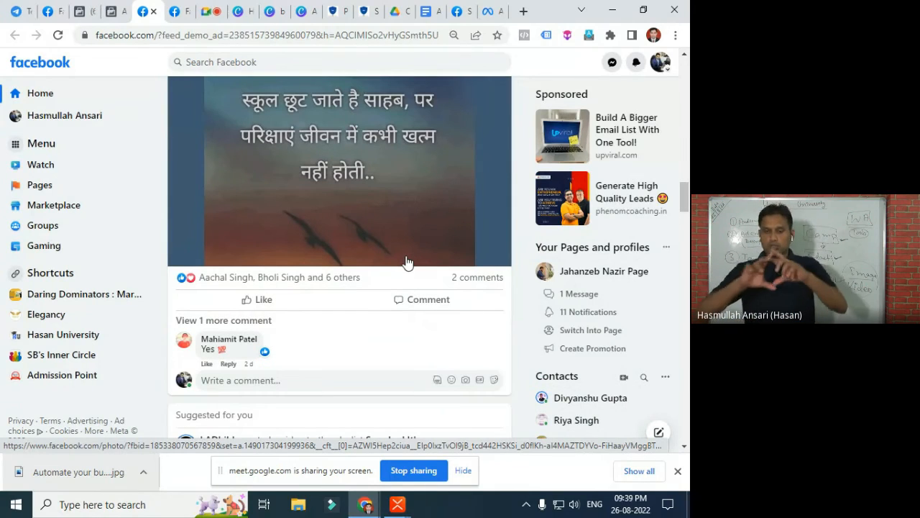
scroll(405, 257, "down", 6)
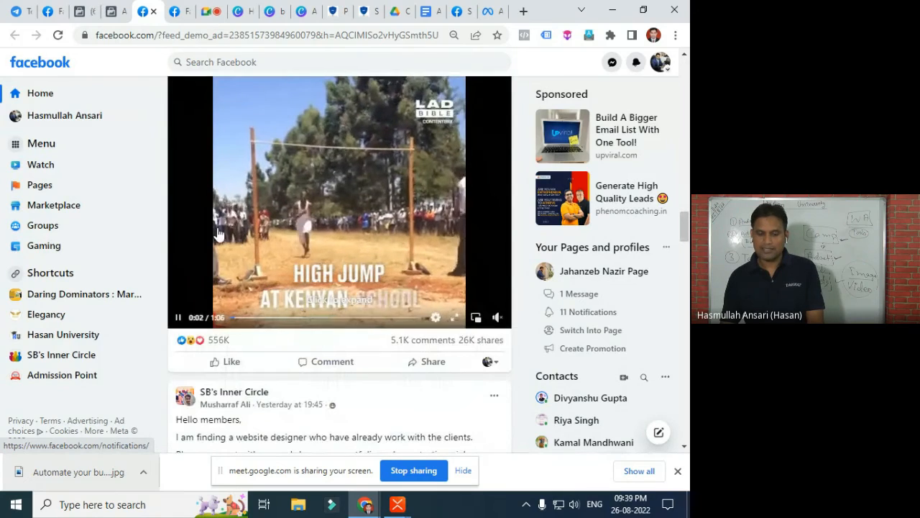
scroll(428, 238, "down", 2)
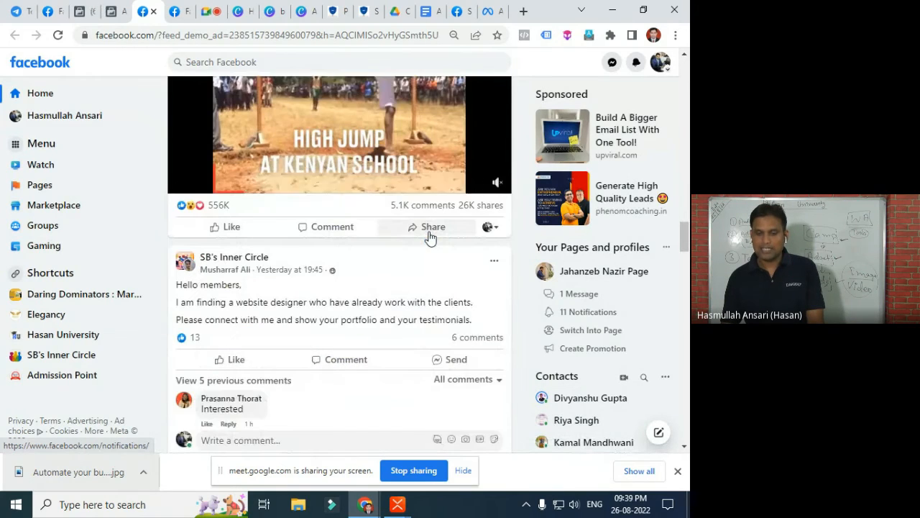
scroll(350, 259, "down", 5)
scroll(347, 259, "down", 3)
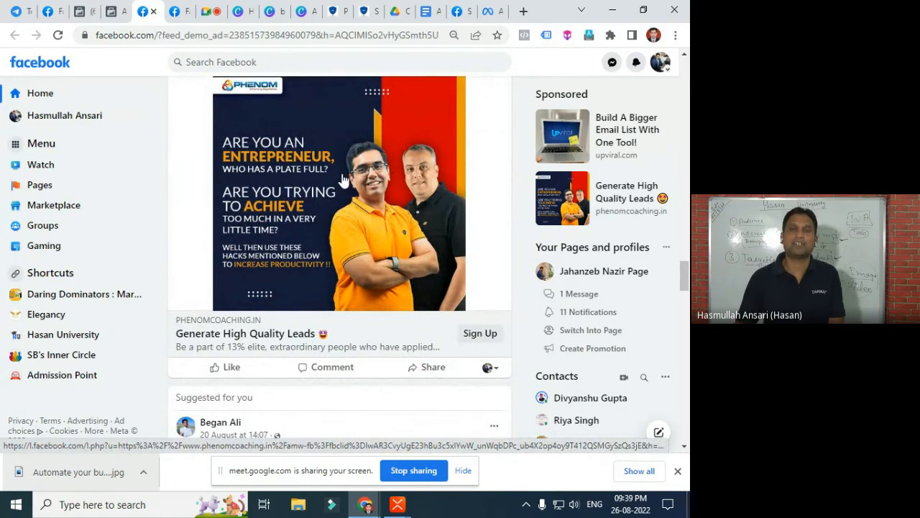
scroll(362, 174, "down", 10)
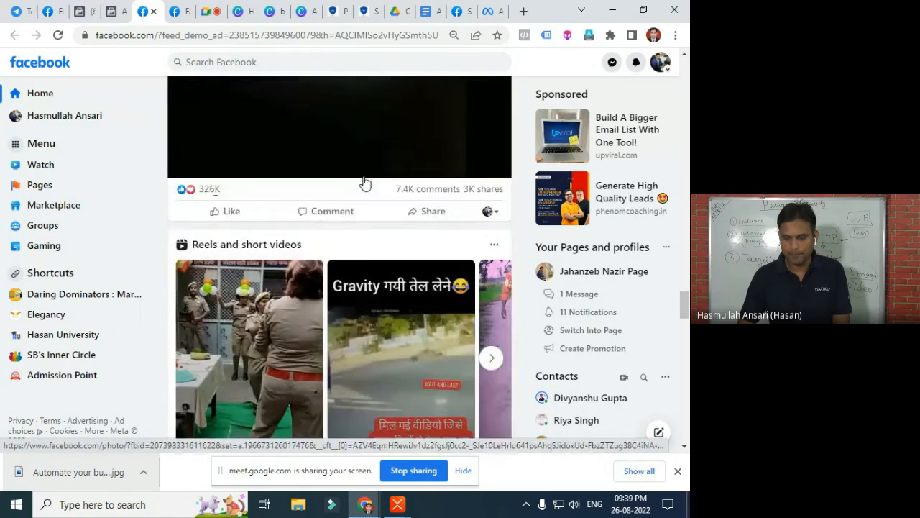
scroll(365, 183, "down", 7)
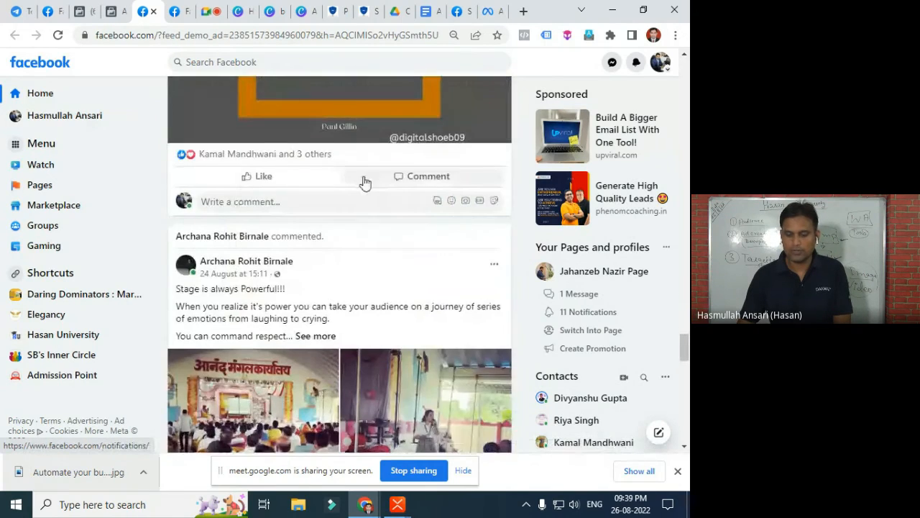
scroll(365, 180, "down", 1)
scroll(364, 177, "down", 11)
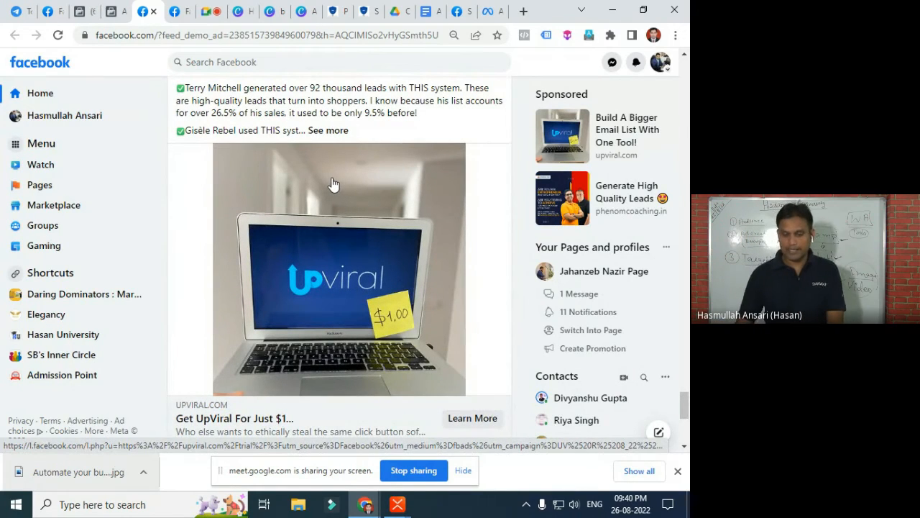
Return to the Google Meet call and end the screen presentation
left_click(210, 11)
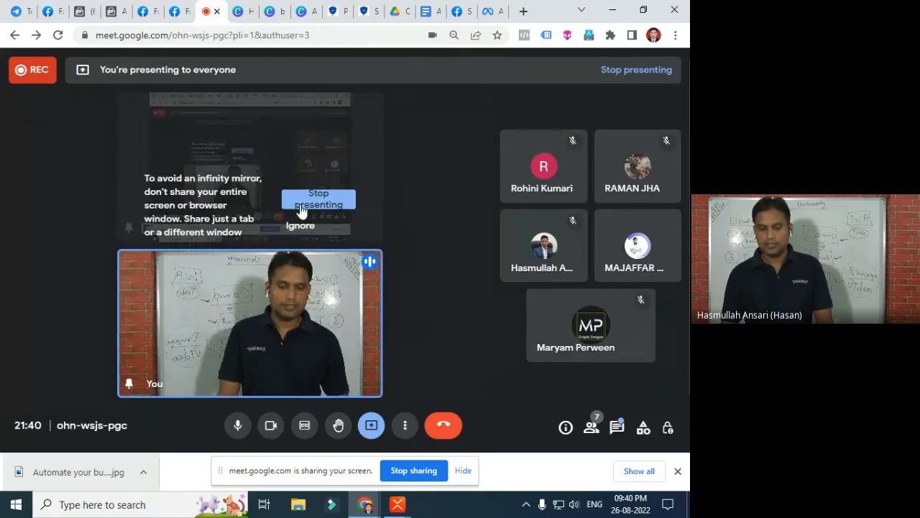
left_click(310, 201)
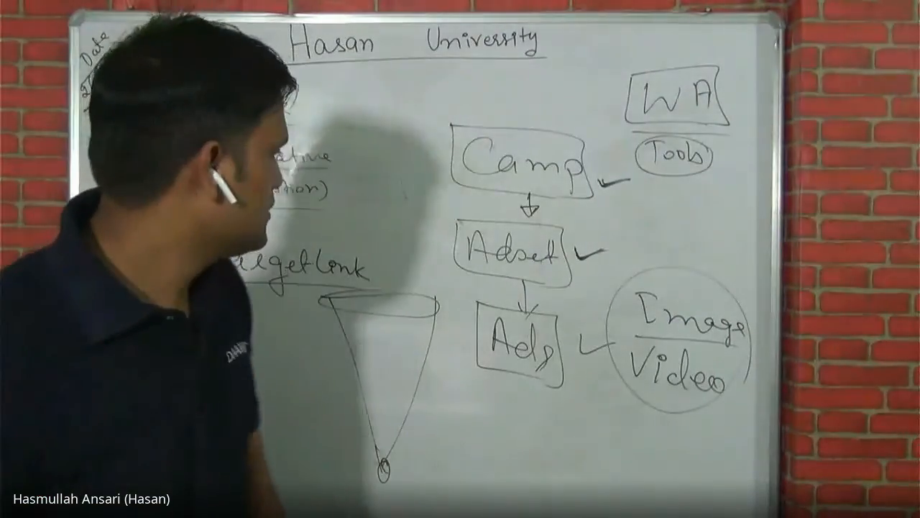